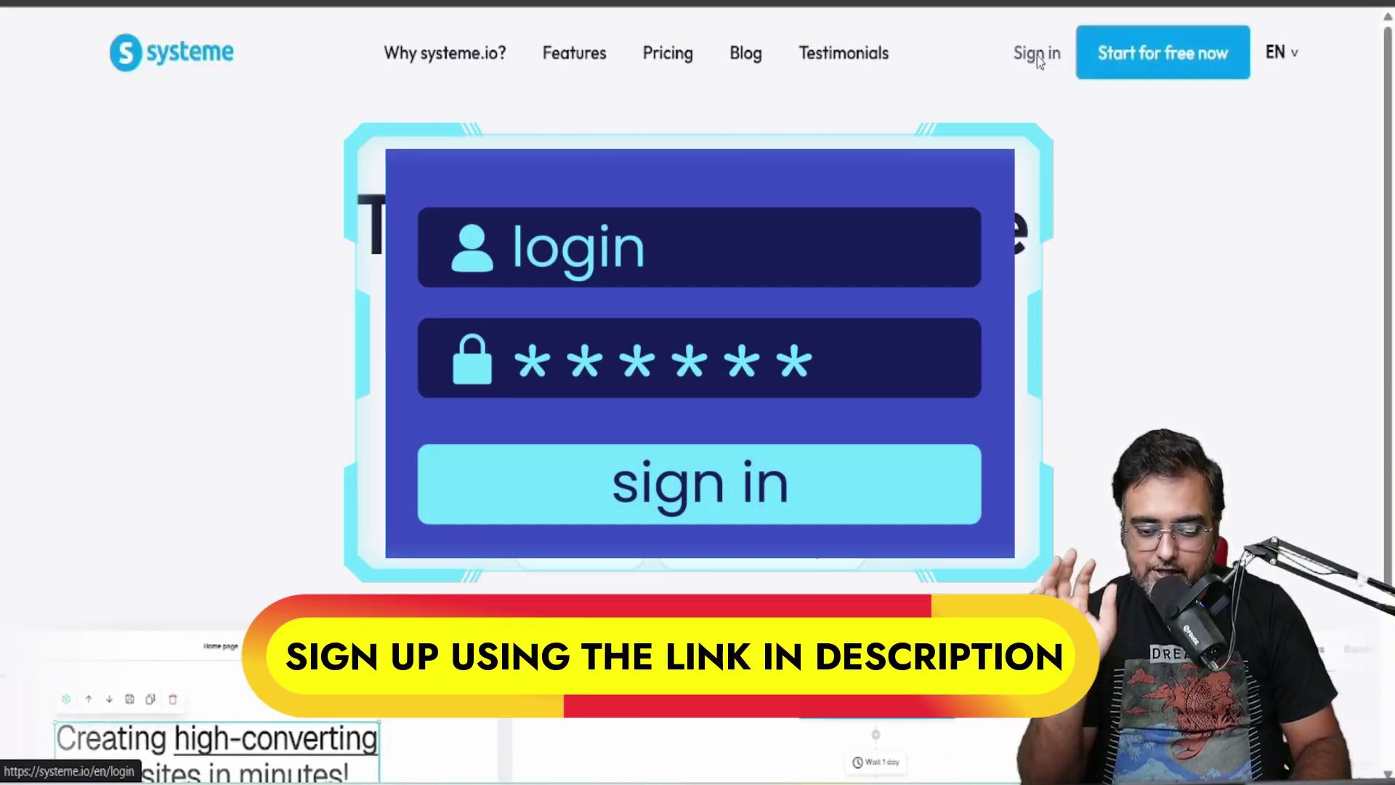
# Sign in to systeme.io and go to the Sales funnels list
pyautogui.click(1036, 55)
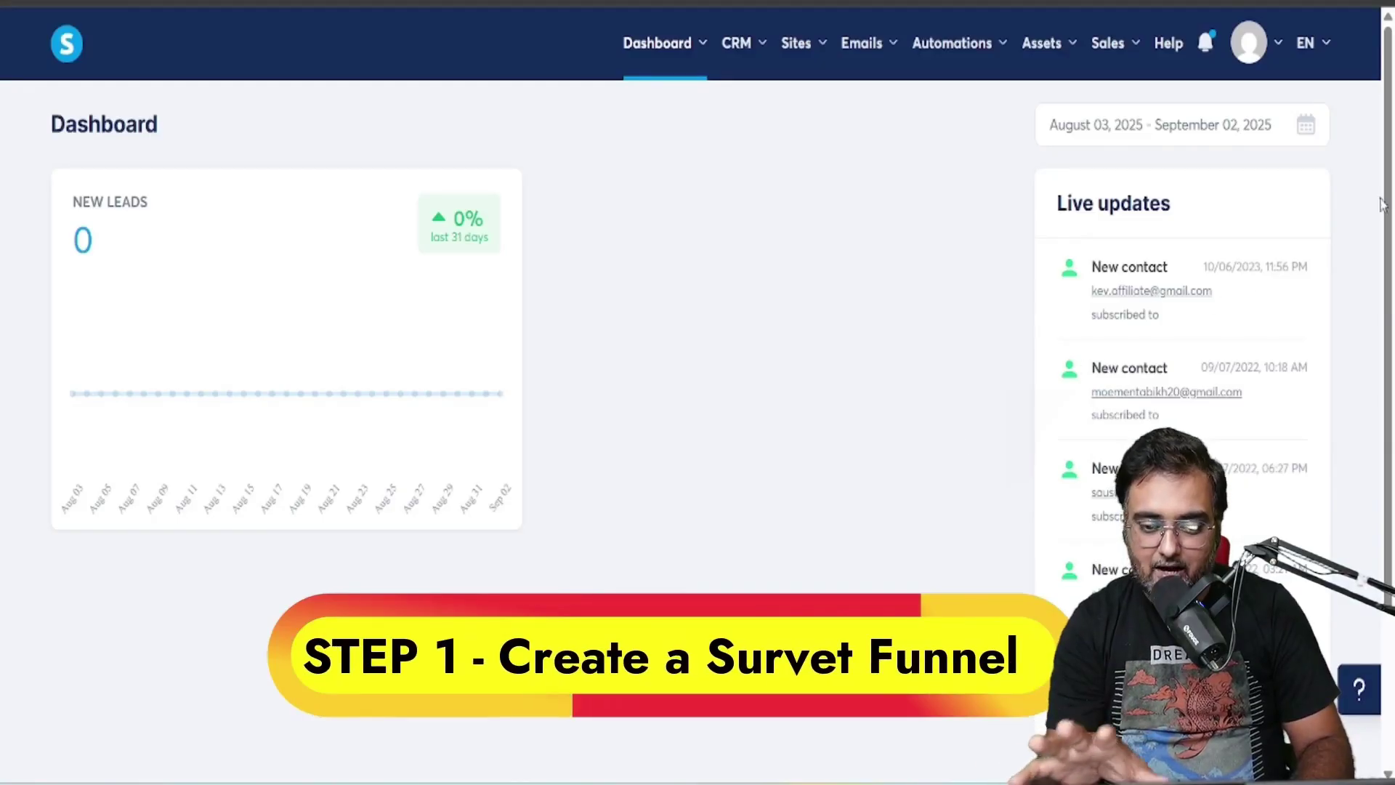
pyautogui.scroll(-2, 872, 210)
pyautogui.scroll(2, 872, 210)
pyautogui.moveTo(812, 55)
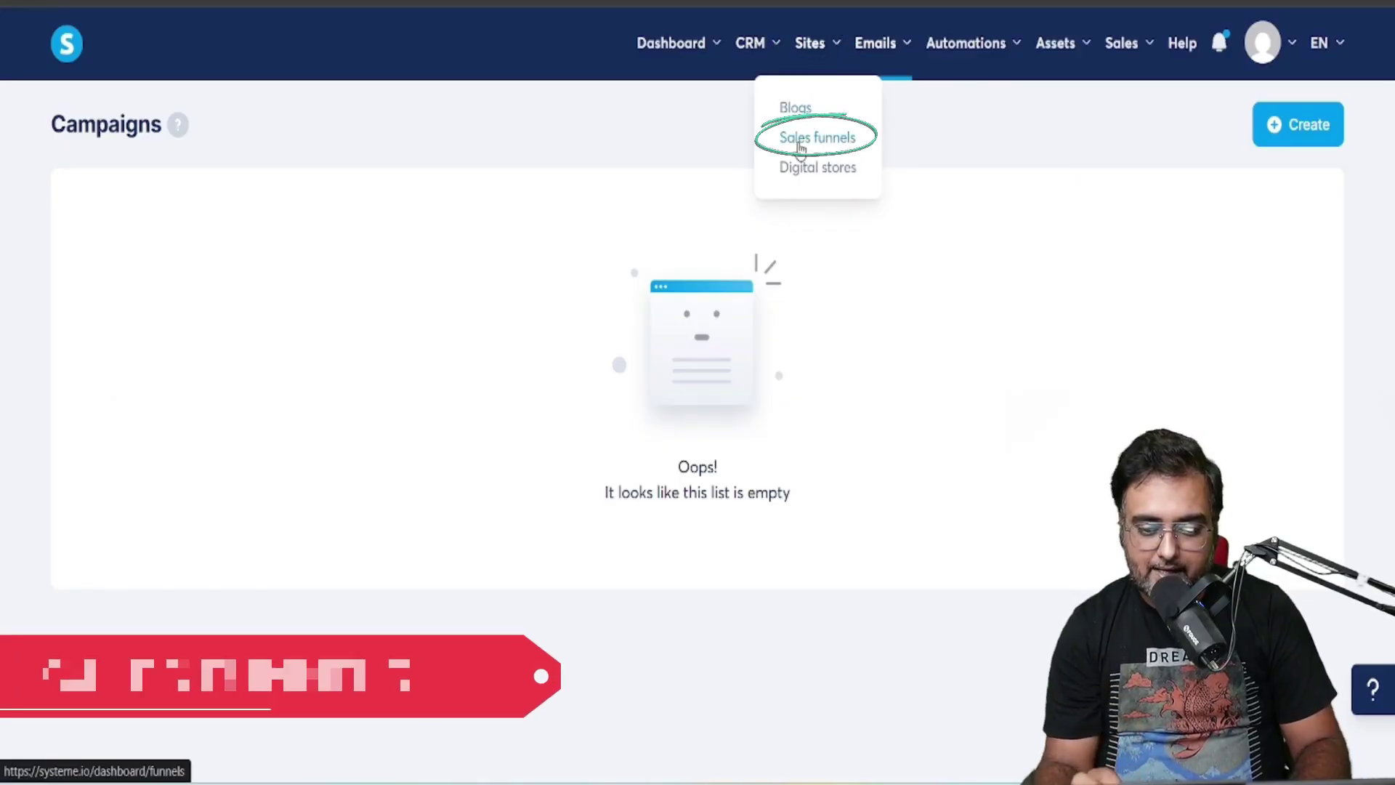
pyautogui.click(803, 142)
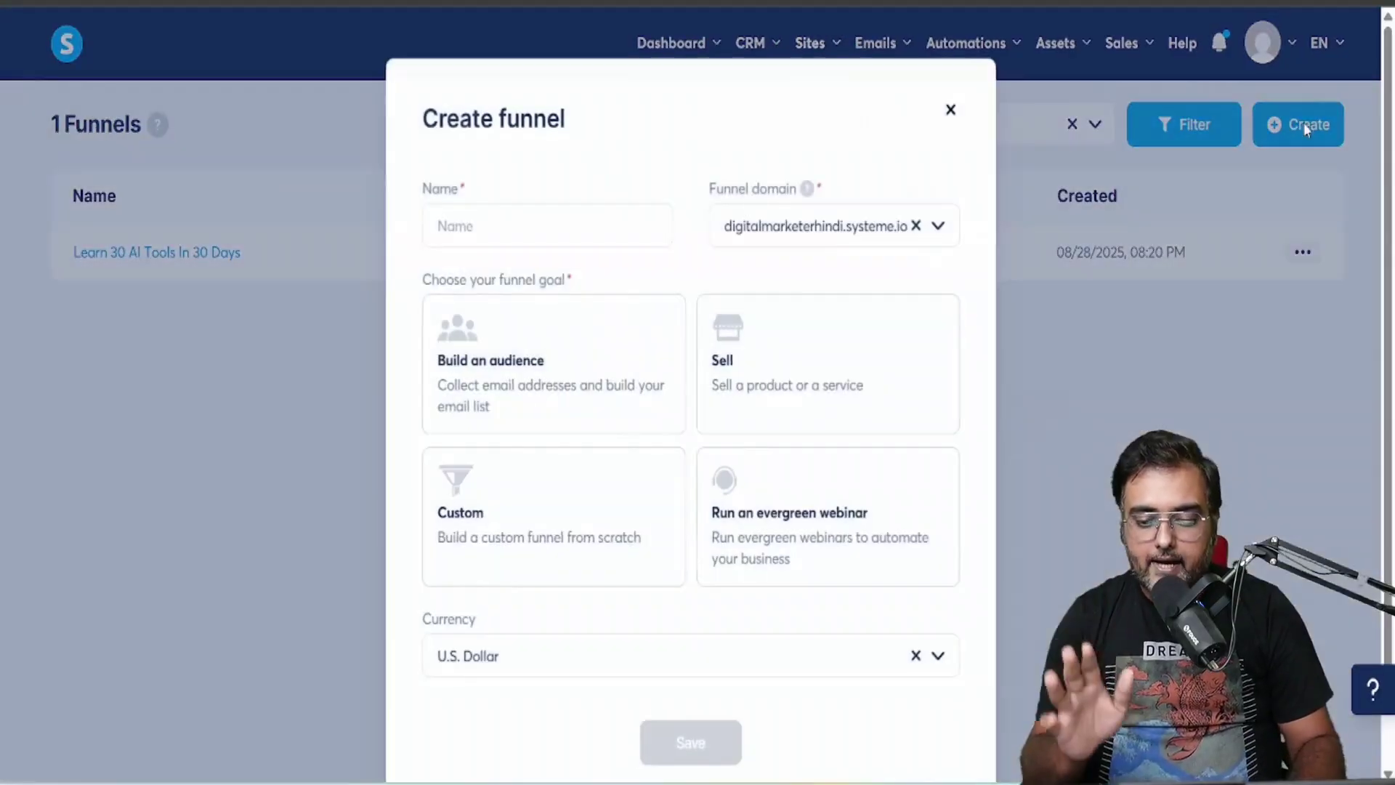
# Create a Build an audience funnel named 'AI Tools - Business Recommendation'
pyautogui.click(485, 391)
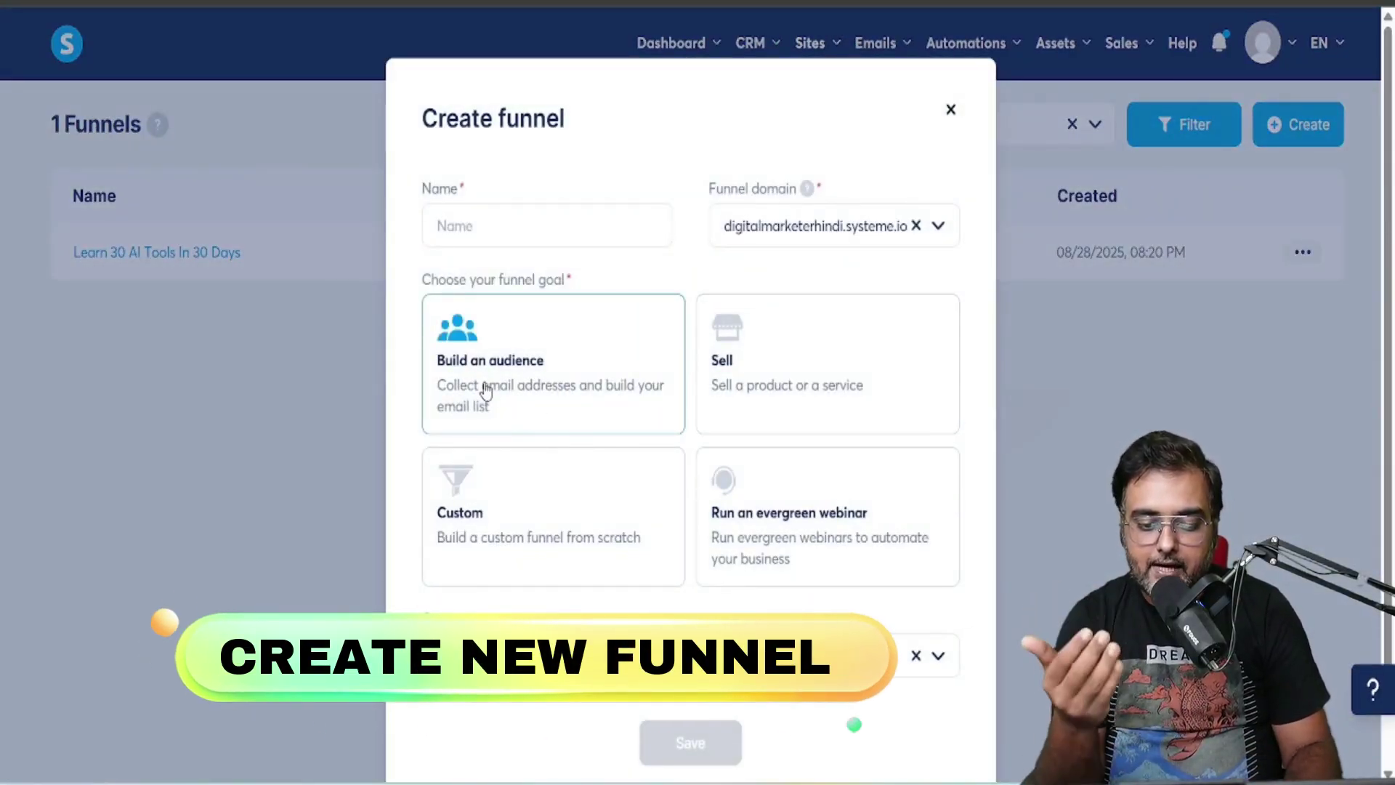
pyautogui.click(521, 226)
pyautogui.write('AI')
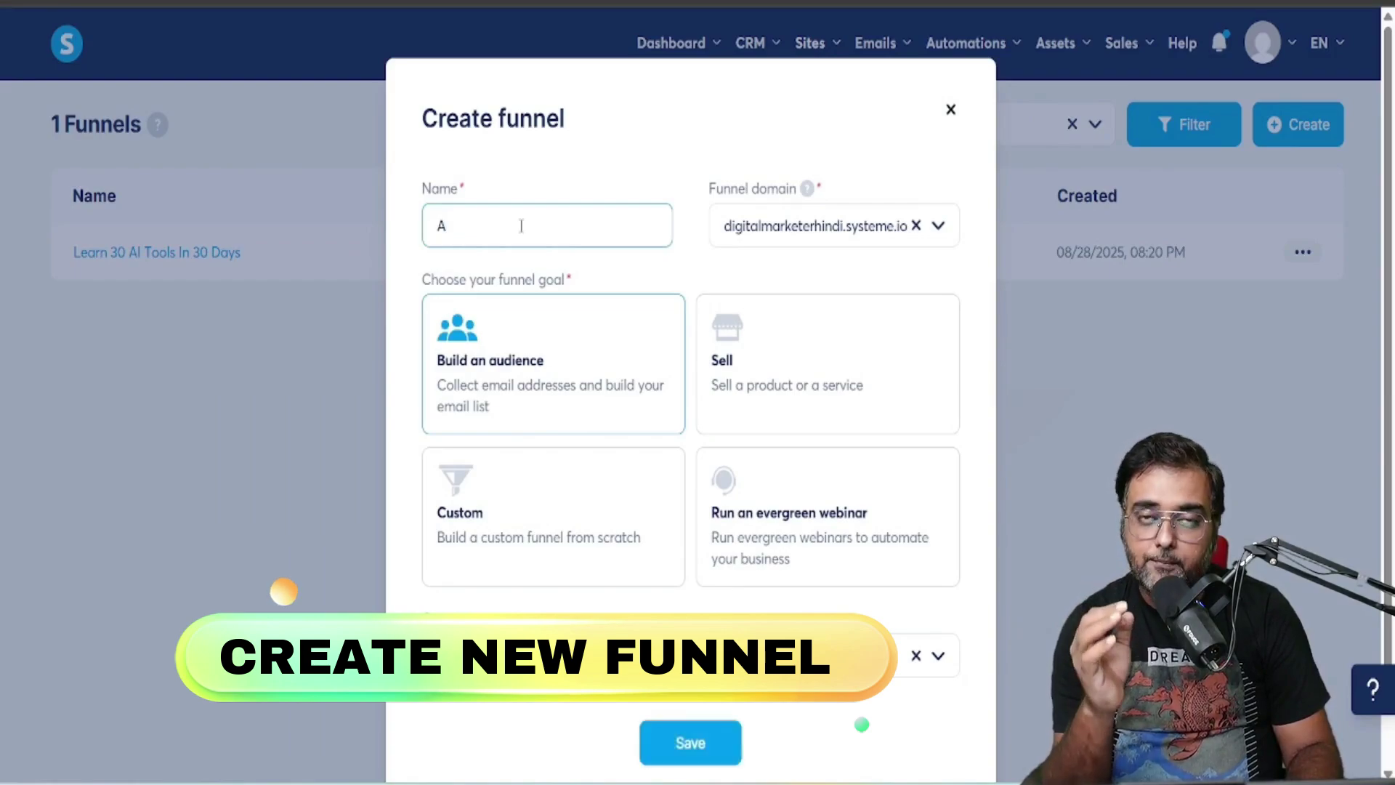
pyautogui.write(' Tools -')
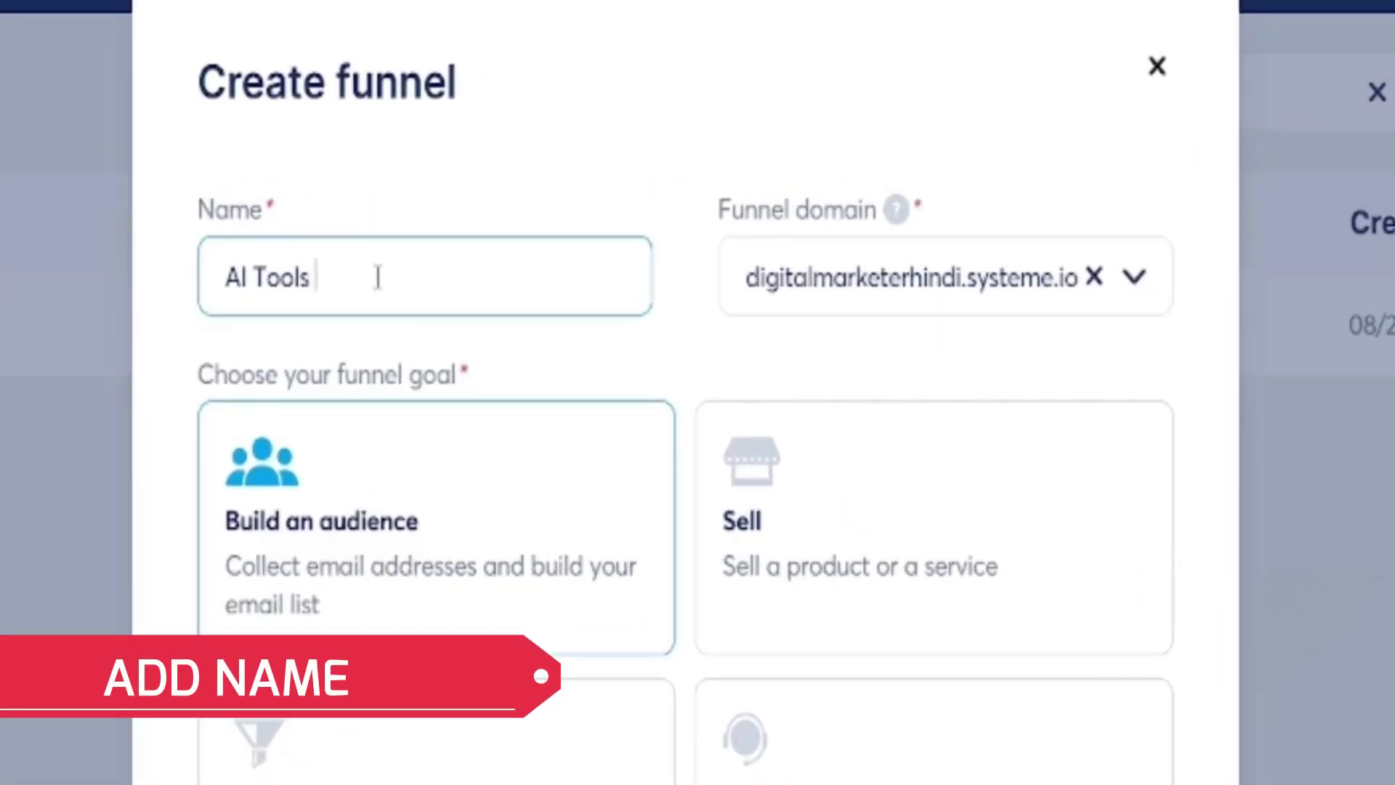
pyautogui.write(' Business Recommend')
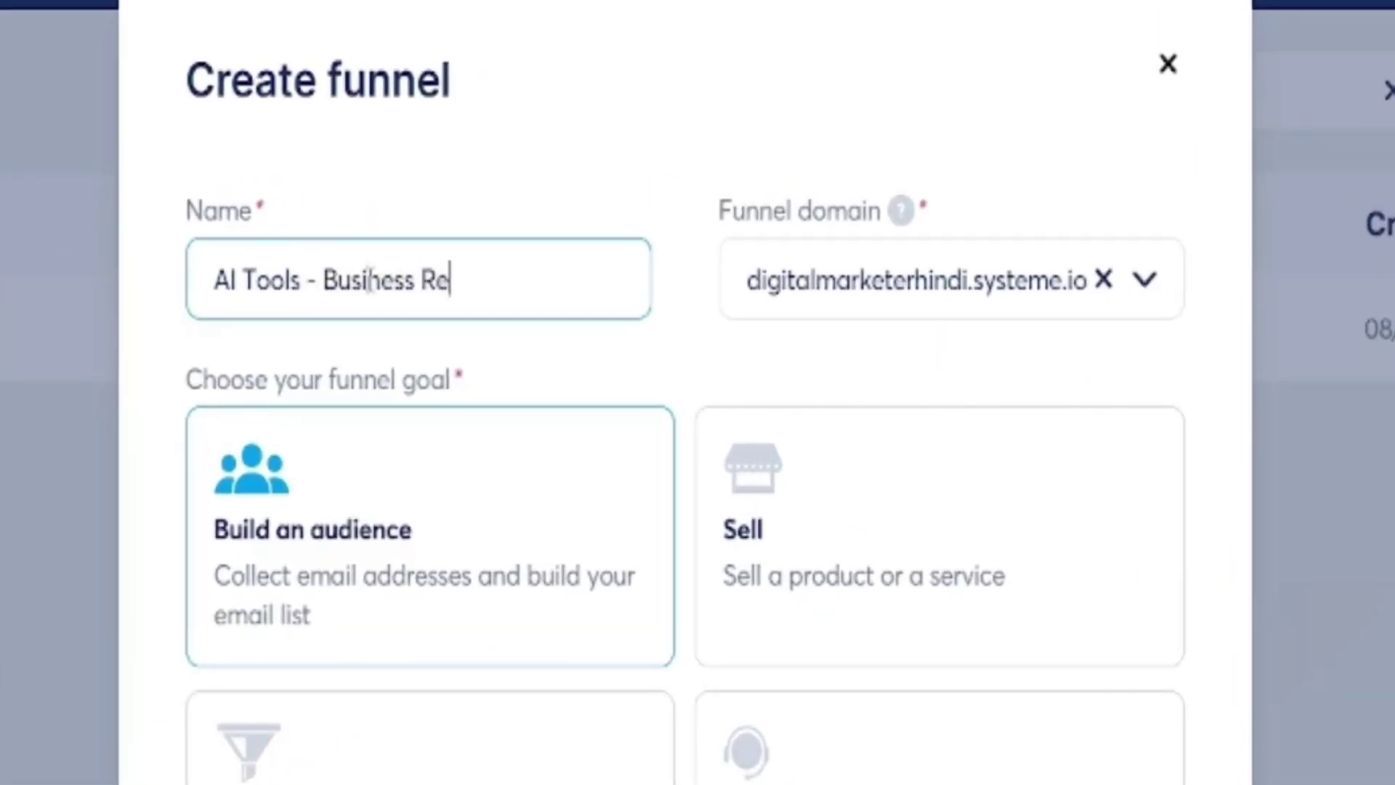
pyautogui.write('ation')
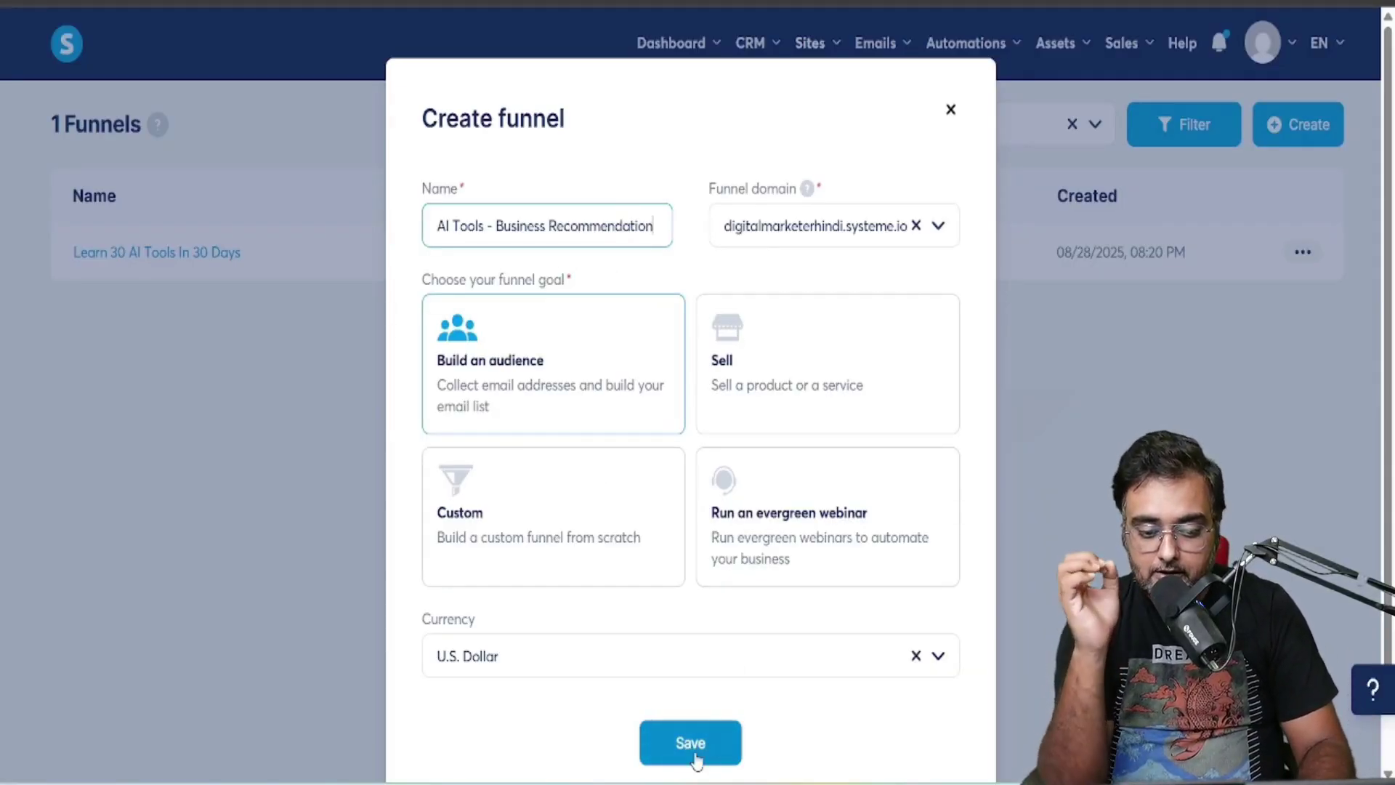
pyautogui.click(695, 749)
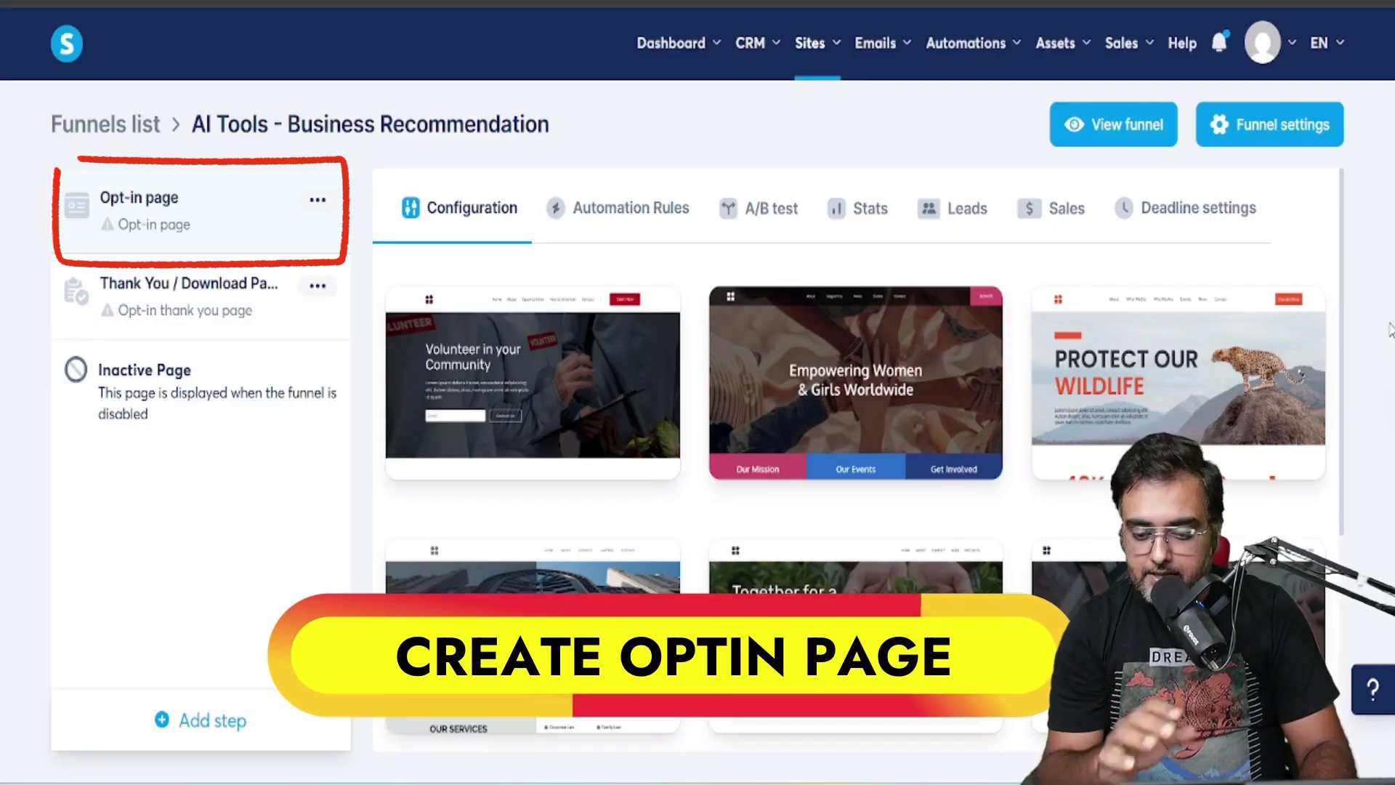
# Browse the opt-in template gallery down to its last template
pyautogui.moveTo(1319, 312)
pyautogui.scroll(-5, 1319, 313)
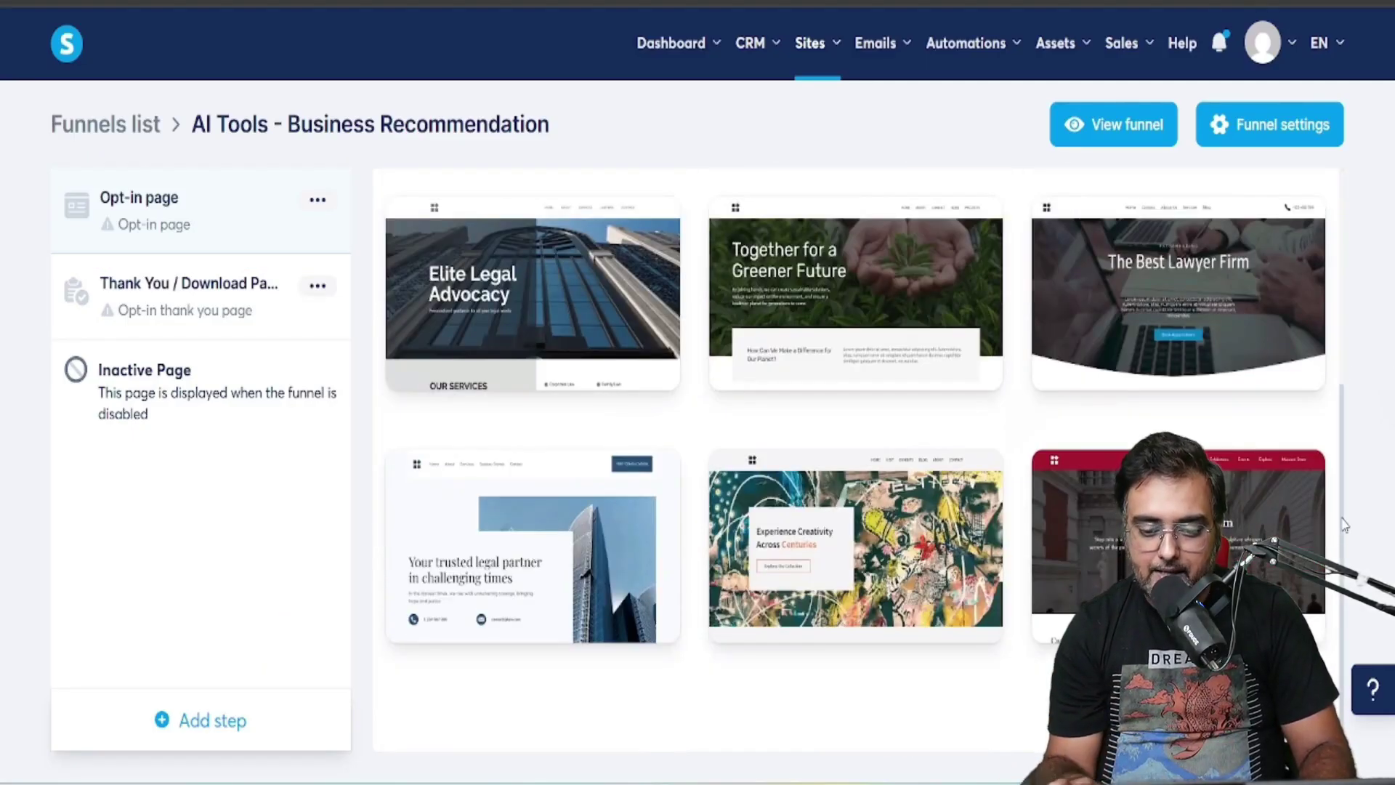
pyautogui.scroll(3, 1390, 324)
pyautogui.scroll(-3, 1390, 323)
pyautogui.scroll(5, 1368, 294)
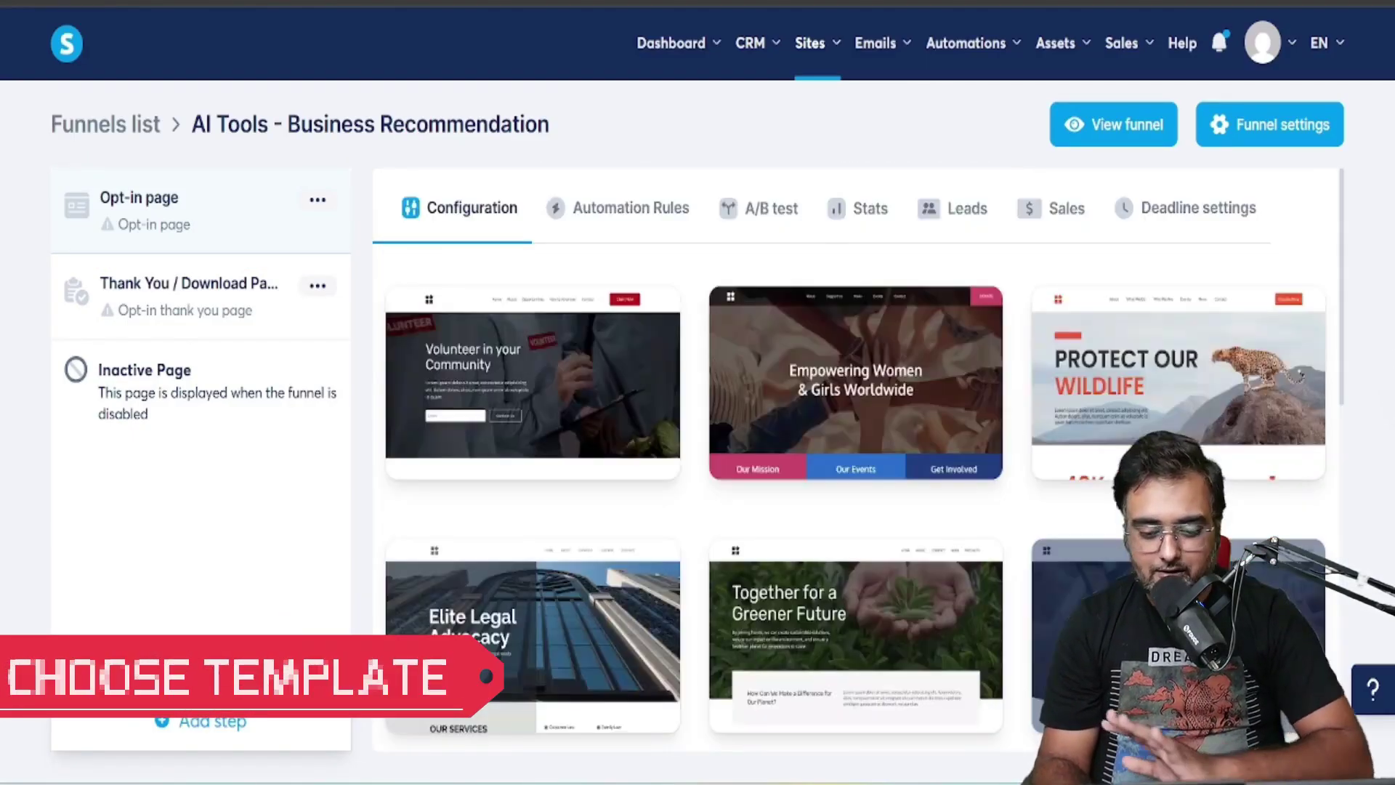
pyautogui.scroll(-8, 1369, 294)
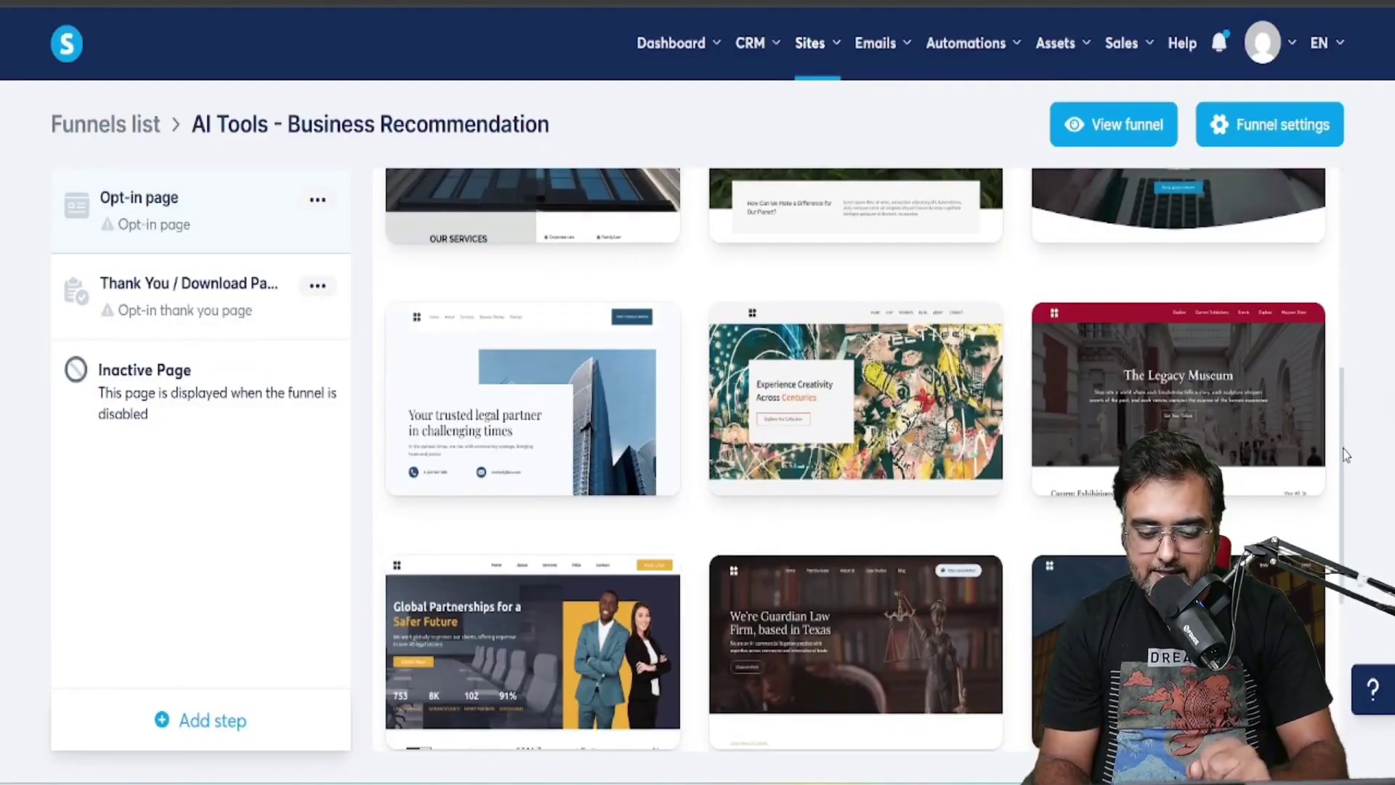
pyautogui.scroll(-2, 1360, 541)
pyautogui.scroll(10, 1359, 541)
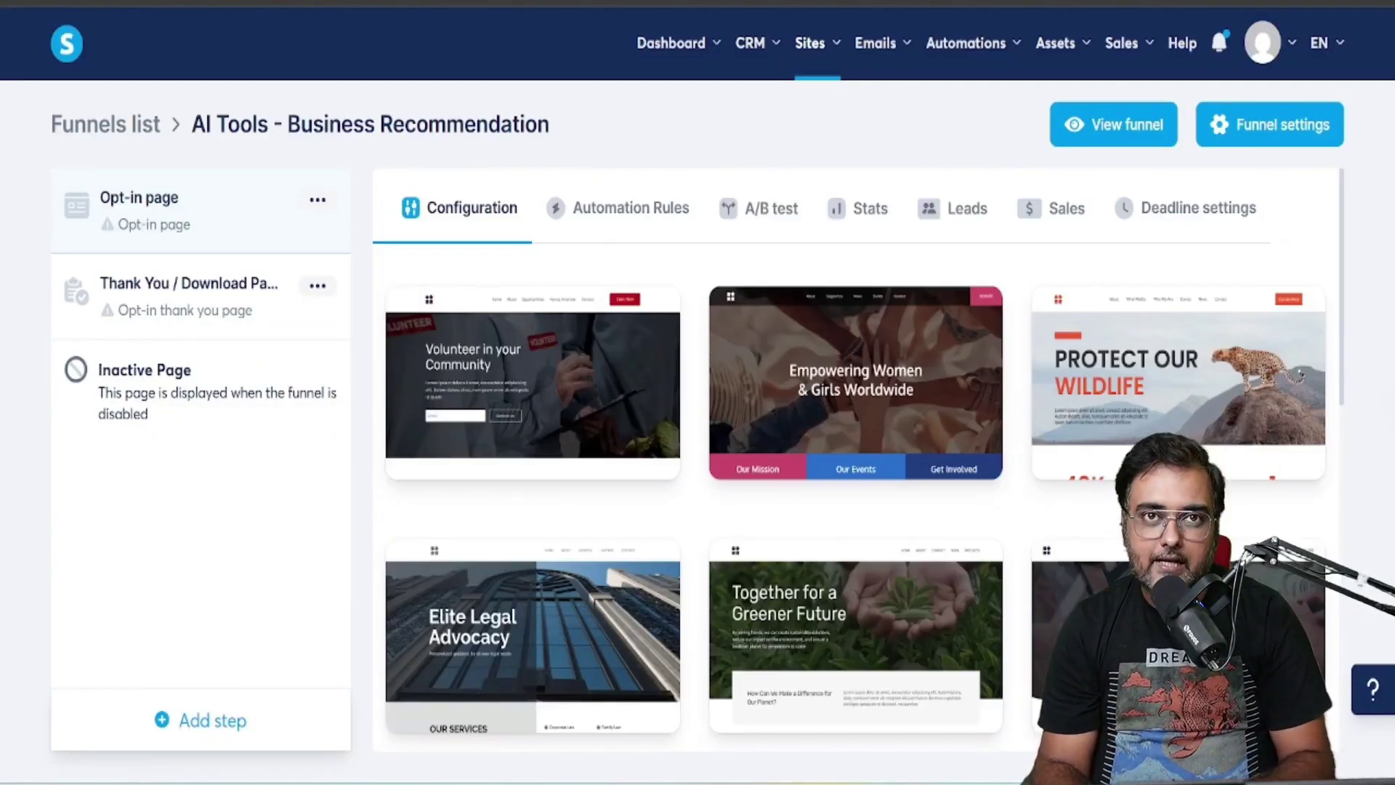
pyautogui.scroll(-10, 1350, 190)
# Preview the 'Guiding Your Way to Success in the Digital World' template and select it
pyautogui.moveTo(1105, 564)
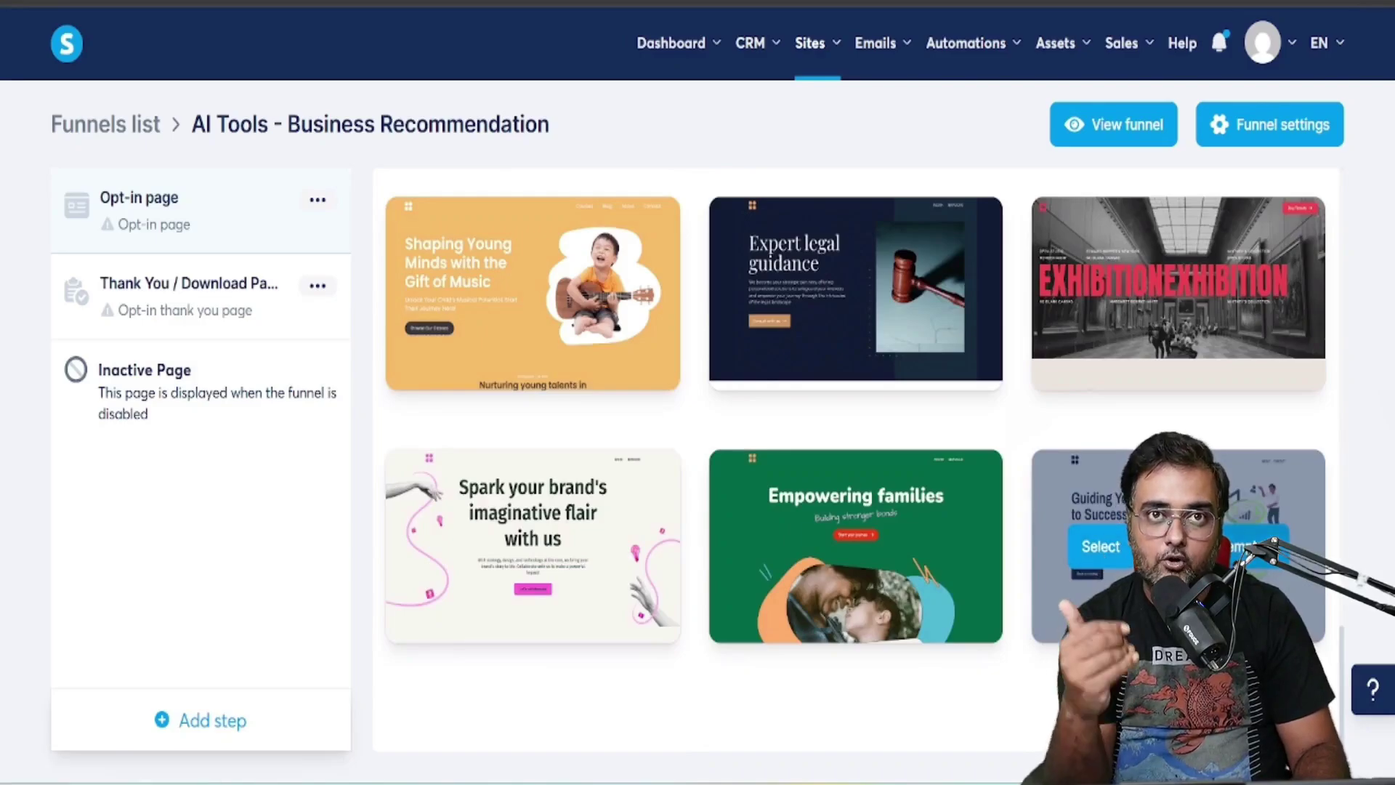
pyautogui.click(1254, 547)
pyautogui.scroll(-15, 698, 393)
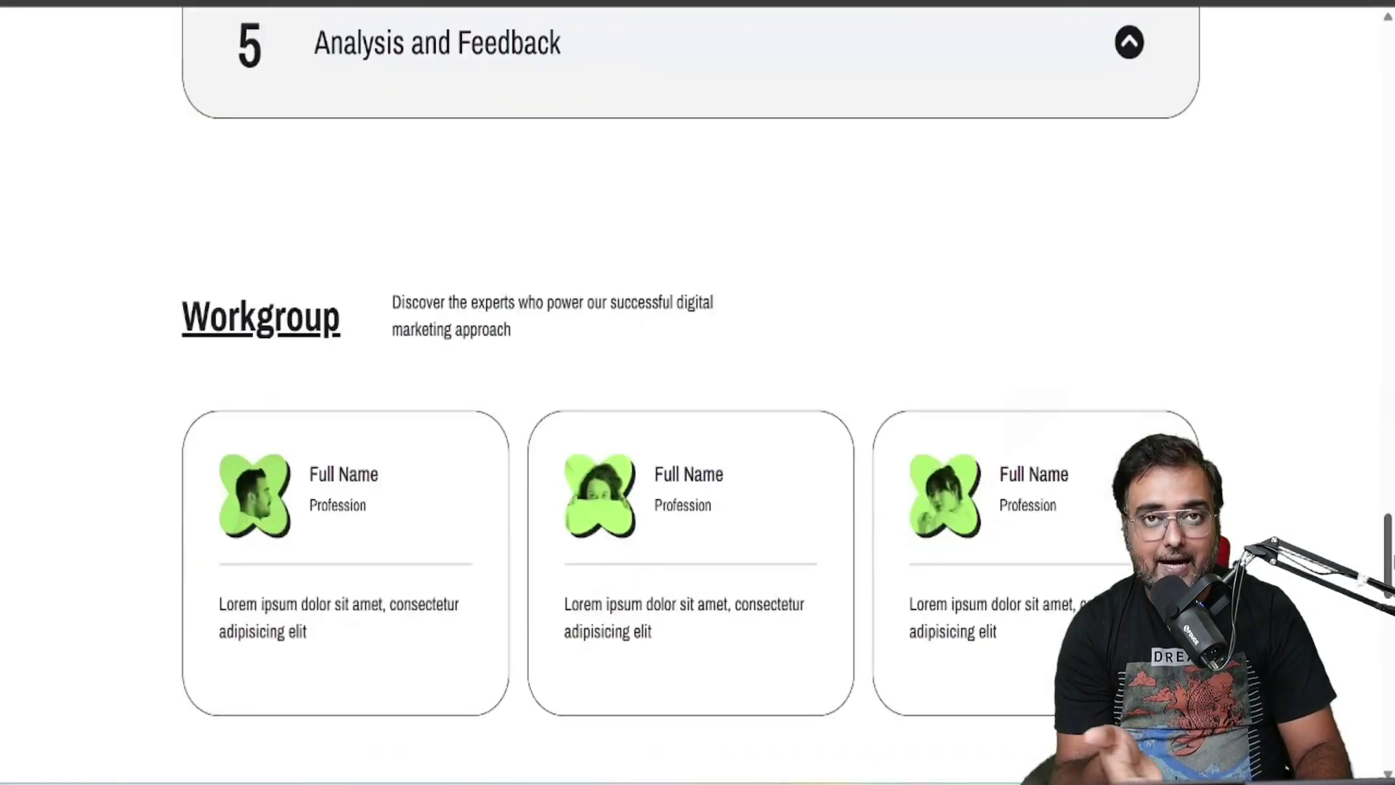
pyautogui.scroll(-5, 630, 102)
pyautogui.scroll(20, 629, 103)
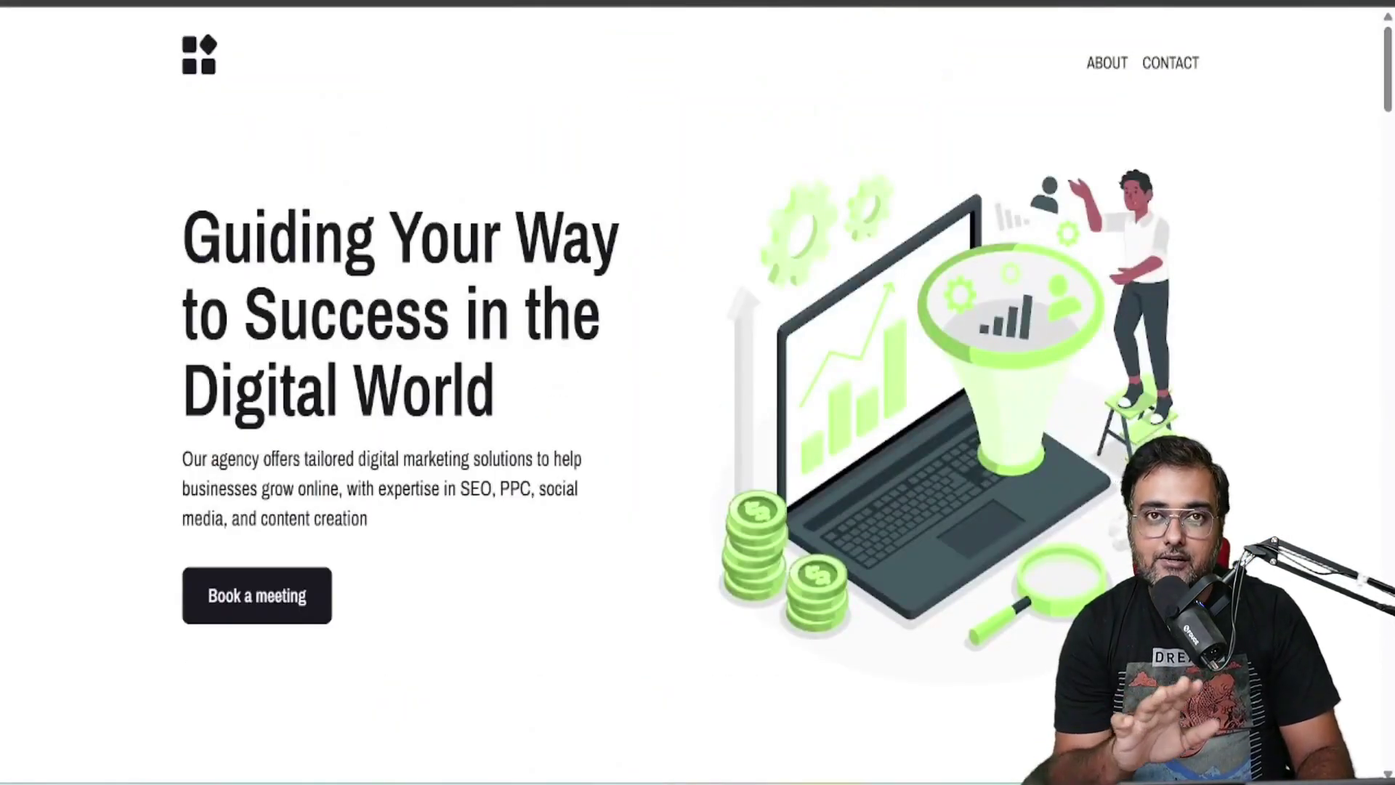
pyautogui.press('Escape')
pyautogui.click(1101, 549)
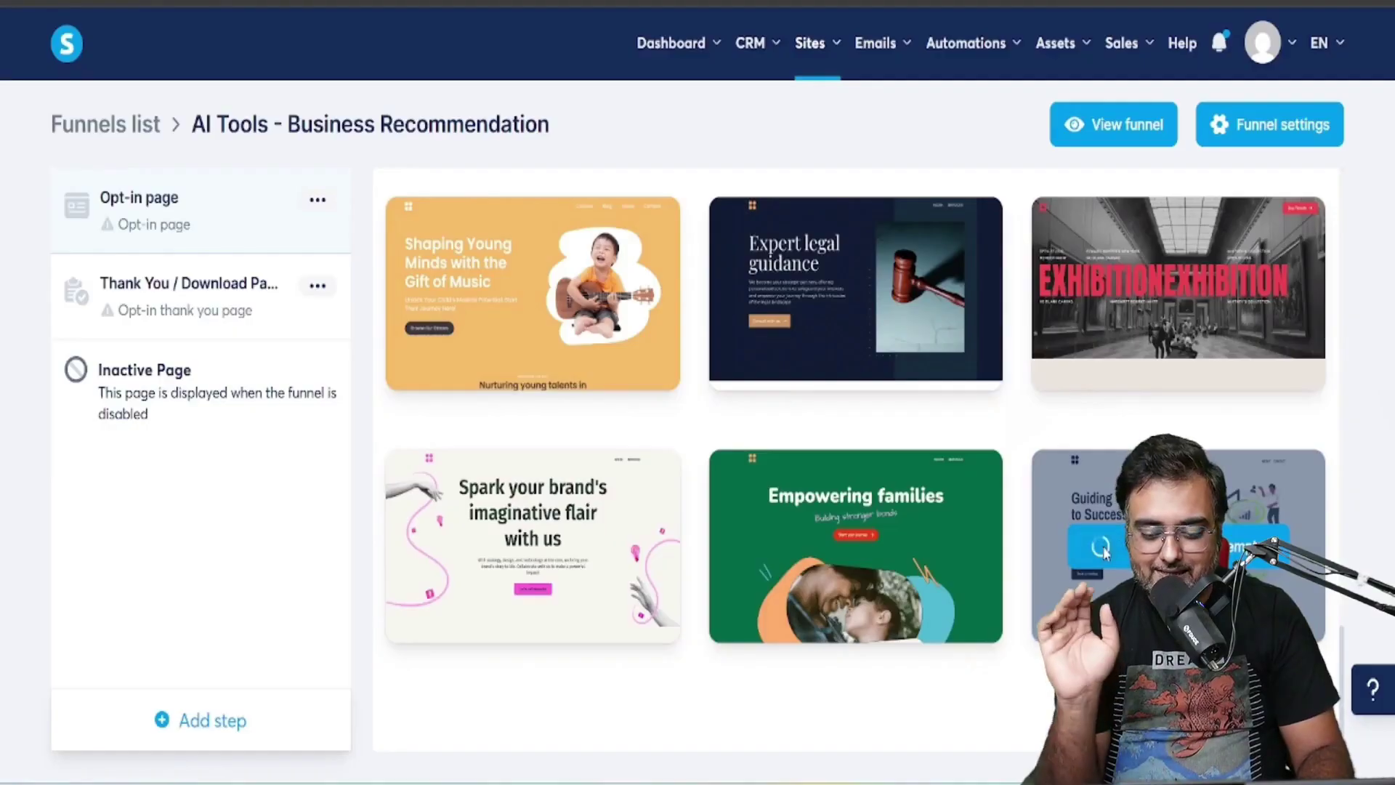
# Change the opt-in page URL path to business-tools-recommendation and open the page editor
pyautogui.click(721, 427)
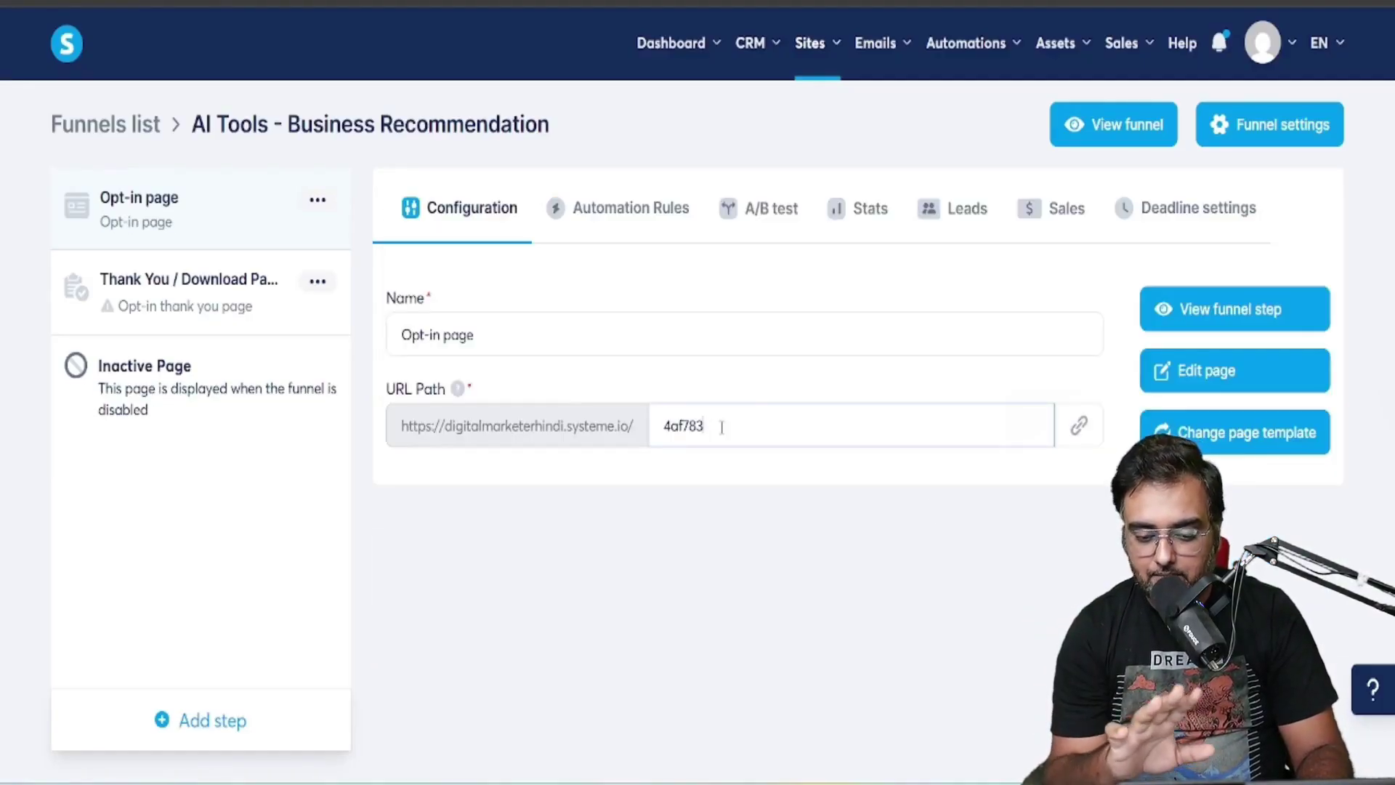
pyautogui.press('BackSpace')
pyautogui.press('BackSpace')
pyautogui.press('BackSpace')
pyautogui.press('BackSpace')
pyautogui.press('BackSpace')
pyautogui.press('BackSpace')
pyautogui.write('ai')
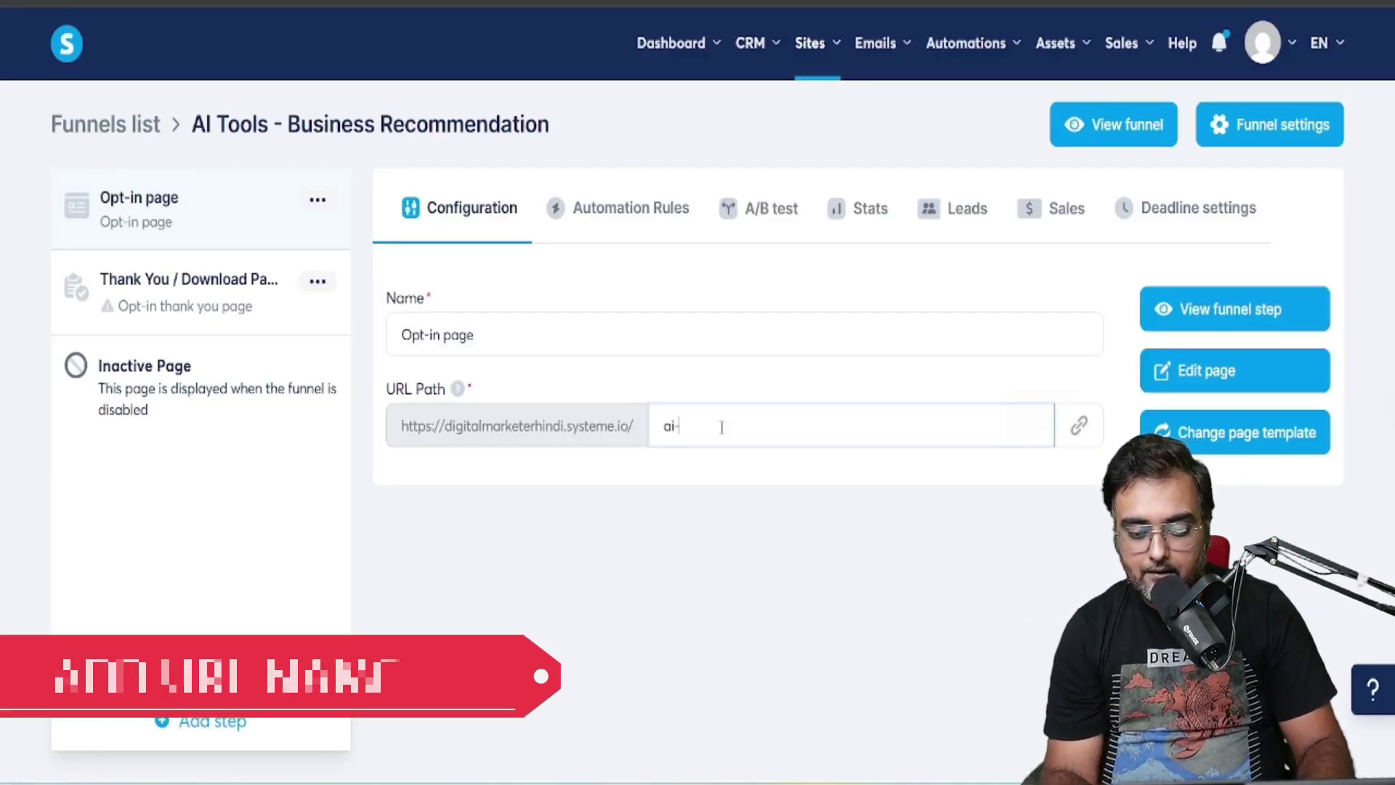
pyautogui.write('-tools-recommendation')
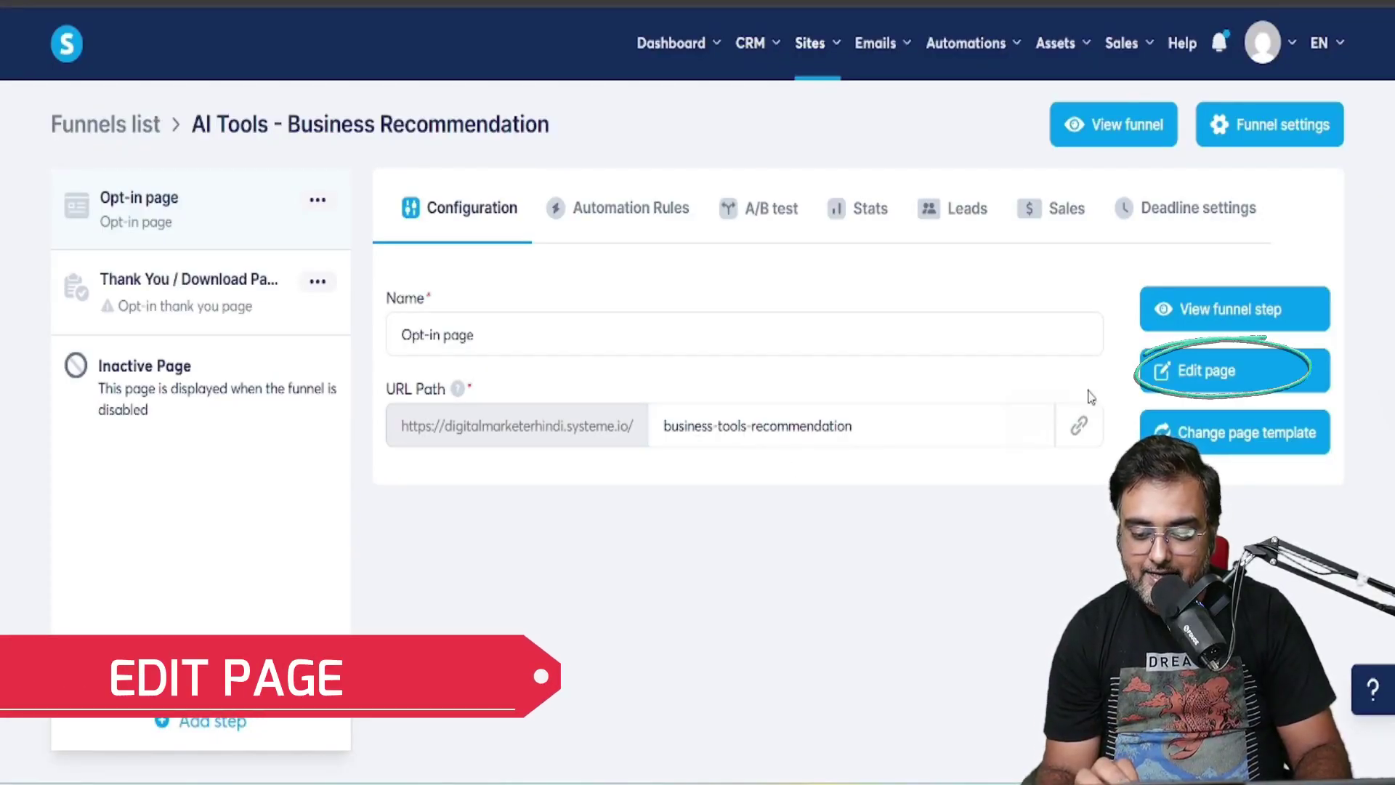
pyautogui.click(1209, 371)
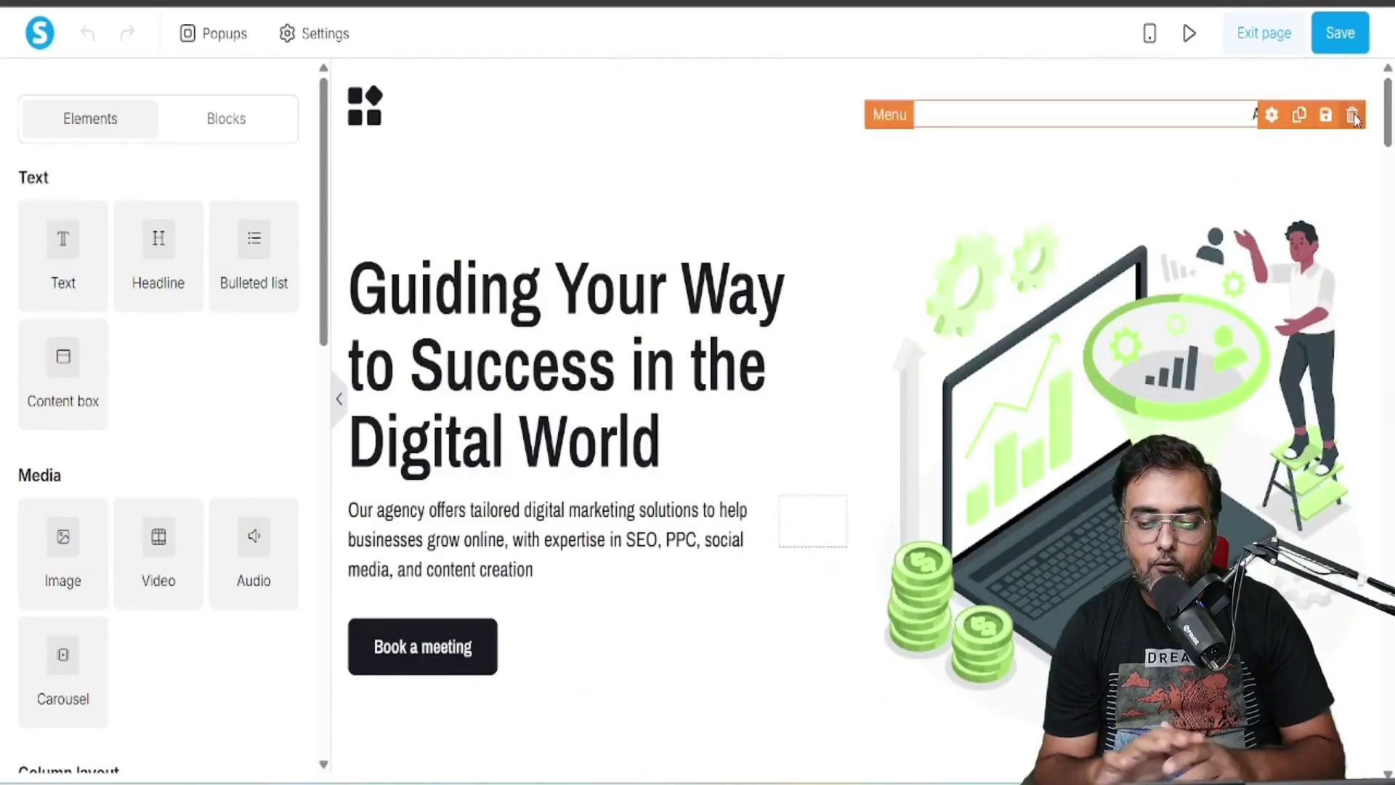
# Delete the ABOUT/CONTACT menu, hero illustration and hero headline, keeping the logo, and add an empty section
pyautogui.click(1358, 115)
pyautogui.click(783, 116)
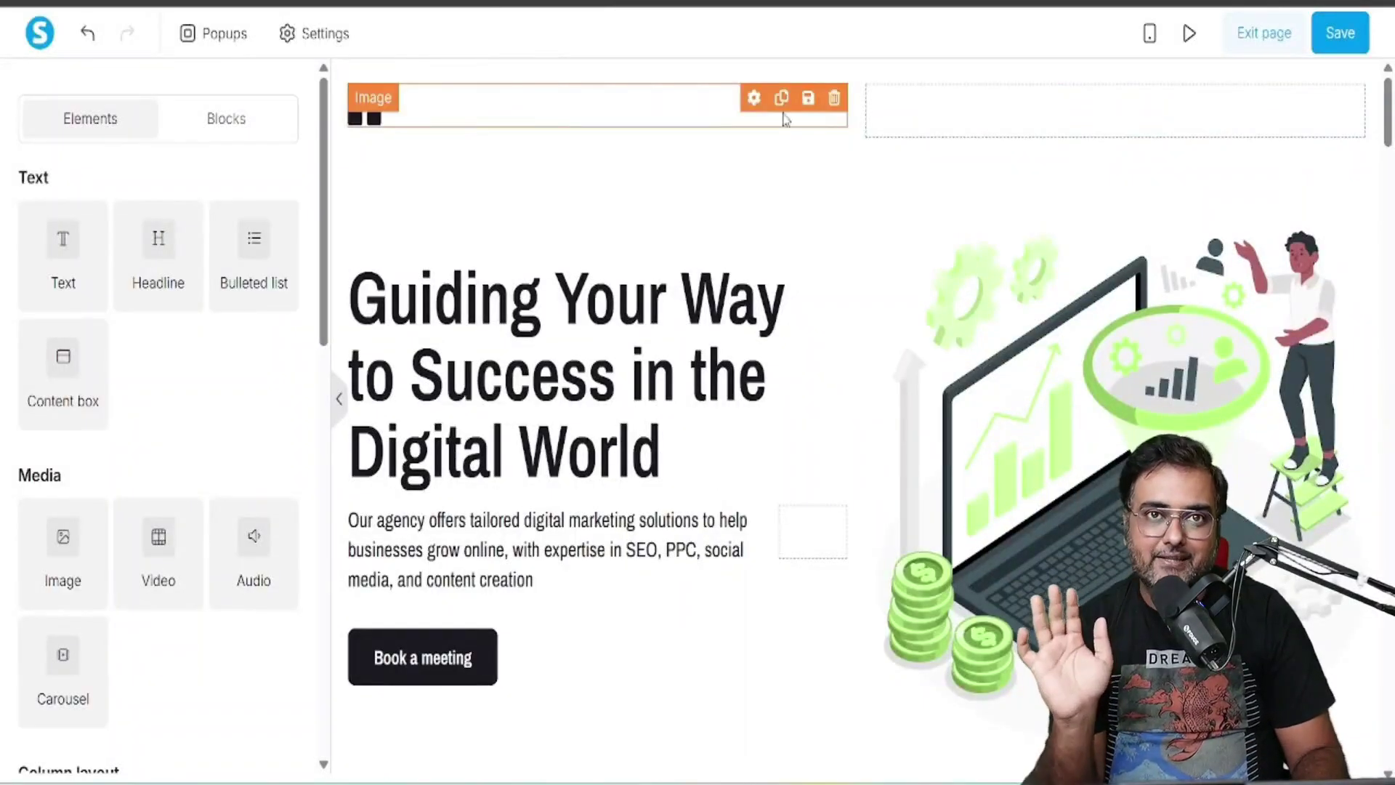
pyautogui.click(835, 117)
pyautogui.click(848, 116)
pyautogui.click(1359, 167)
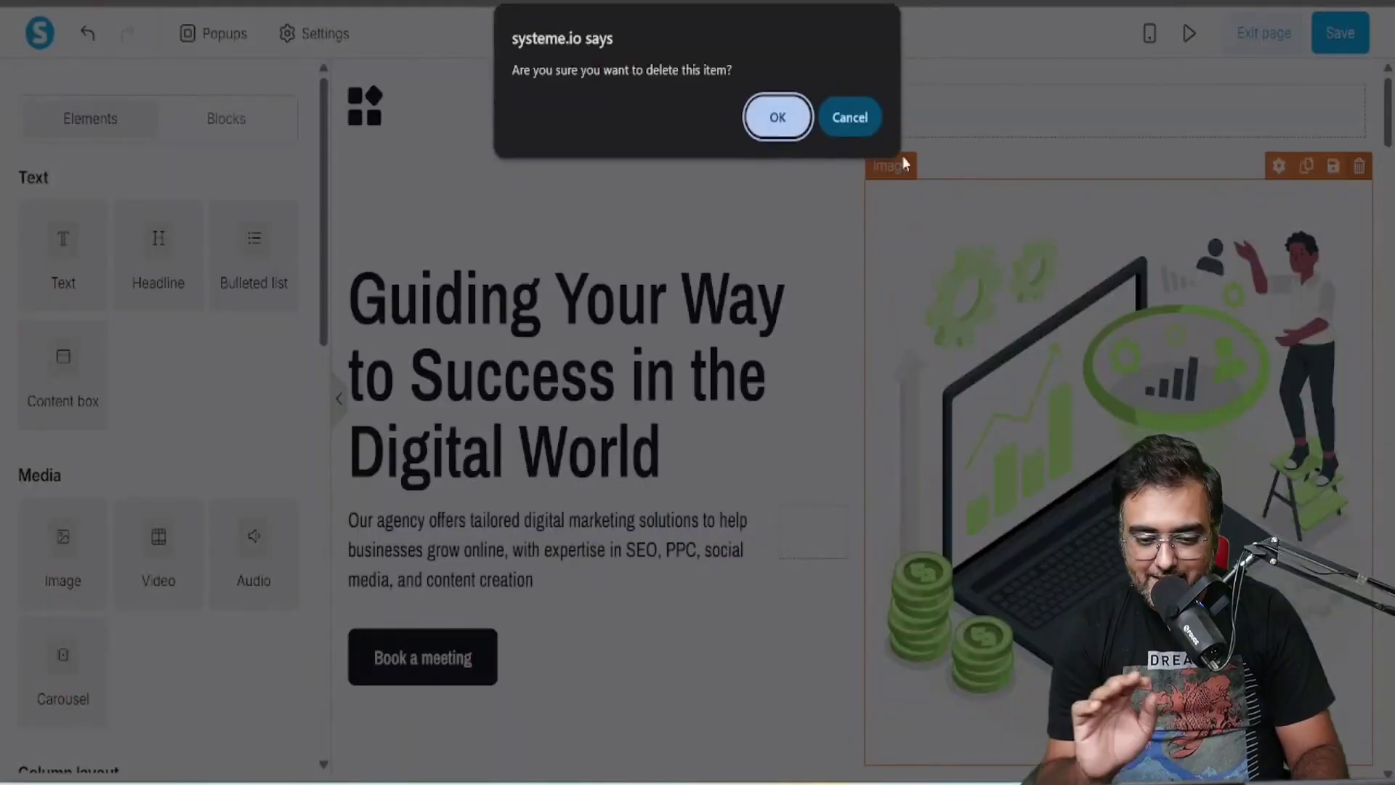
pyautogui.click(778, 117)
pyautogui.click(788, 167)
pyautogui.moveTo(158, 269); pyautogui.dragTo(632, 218)
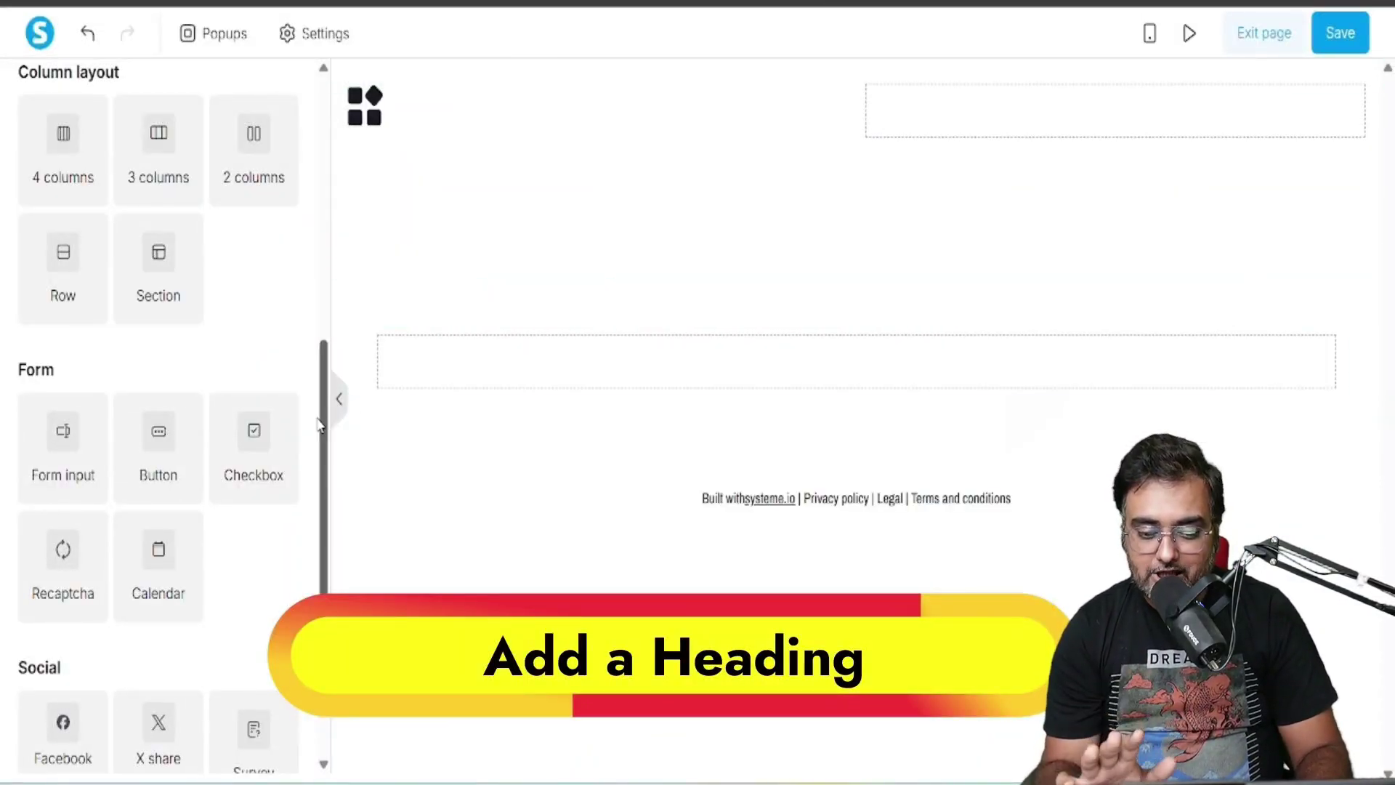
pyautogui.moveTo(320, 425); pyautogui.dragTo(327, 187)
# Paste the headline into the new section and colour SELECT YOUR BUSINESS GOAL dark red
pyautogui.moveTo(158, 240); pyautogui.dragTo(1049, 375)
pyautogui.write('SELECT YOUR BUSINESS GOAL - BASED ON YOUR GOAL WE WILL SEND YOU AI TOOLS SUITABLE FOR YOUR BUSINESS')
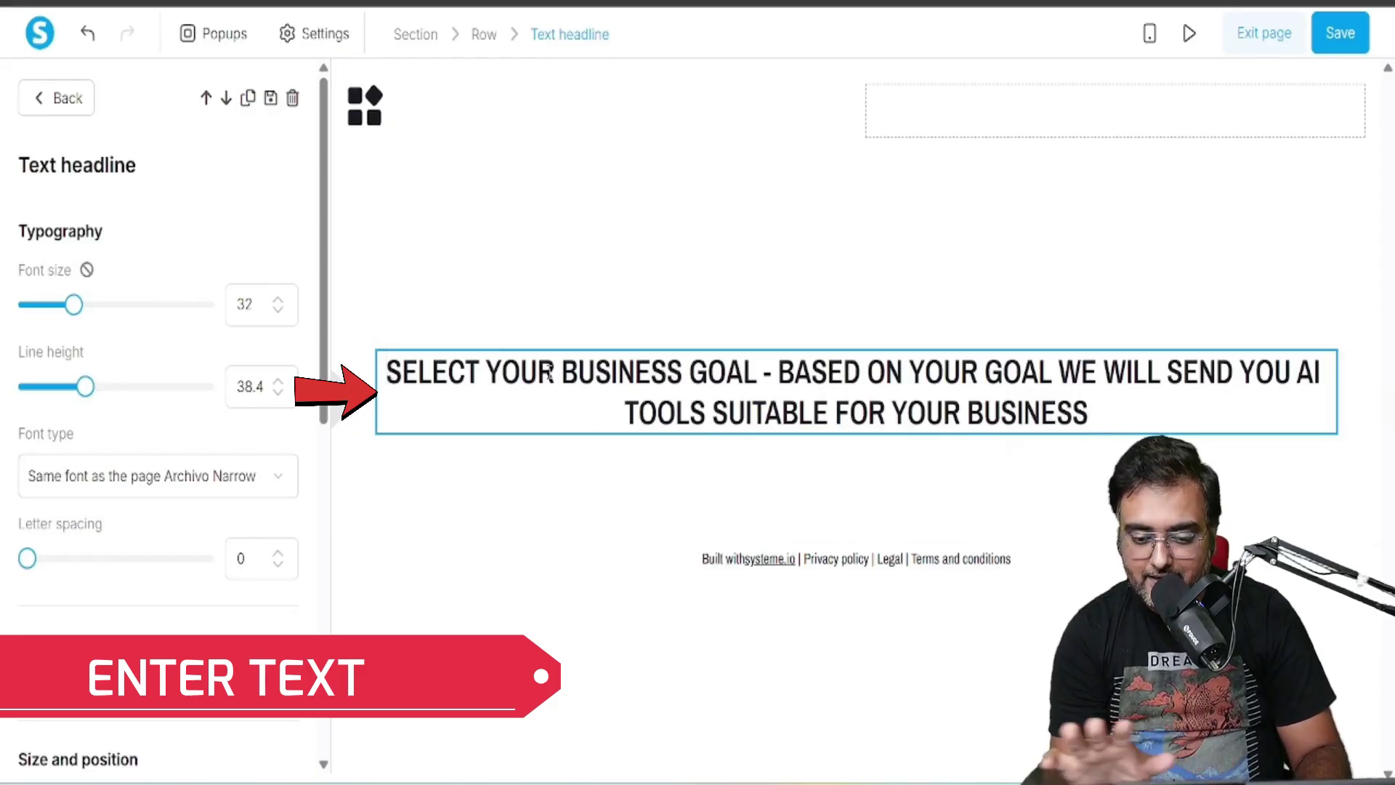
pyautogui.moveTo(388, 372); pyautogui.dragTo(757, 374)
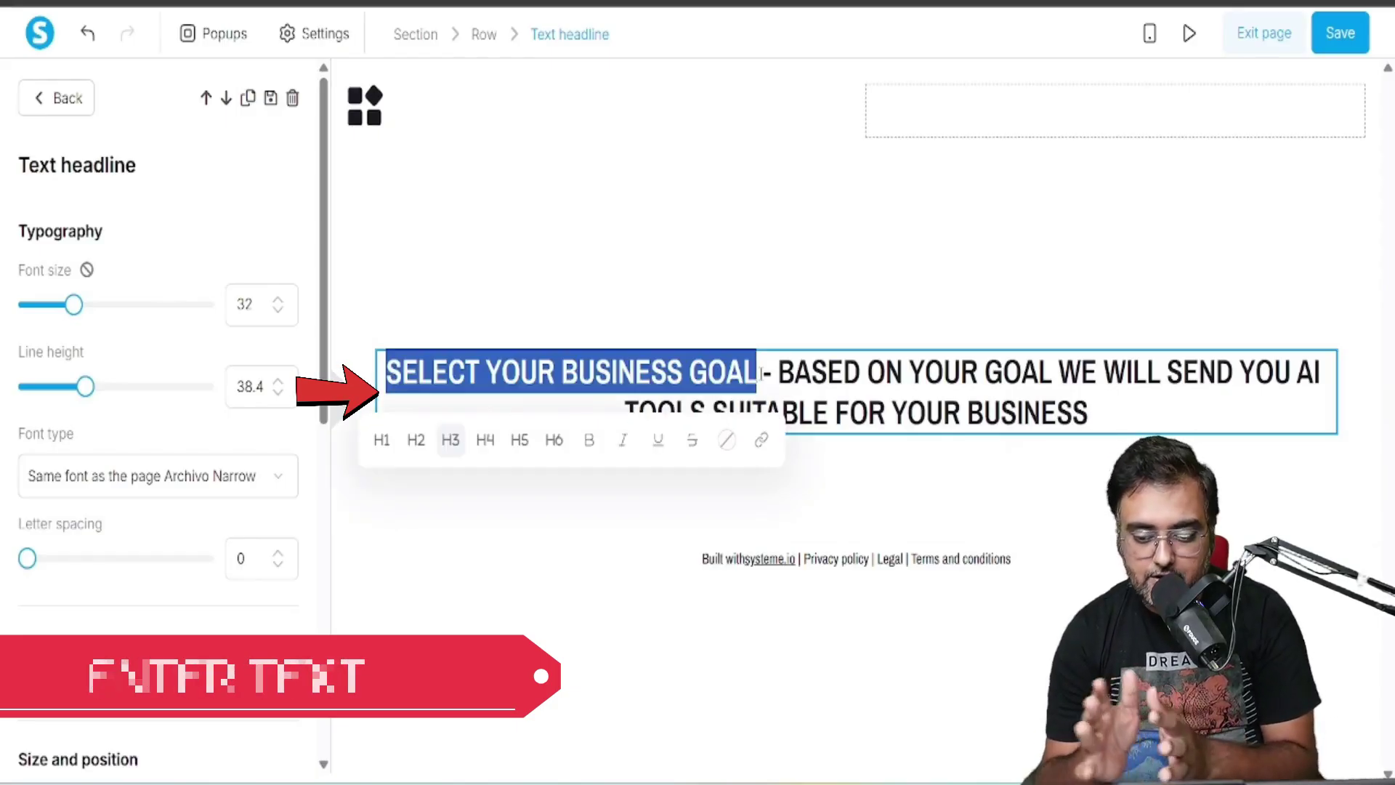
pyautogui.click(726, 440)
pyautogui.click(674, 334)
pyautogui.click(781, 367)
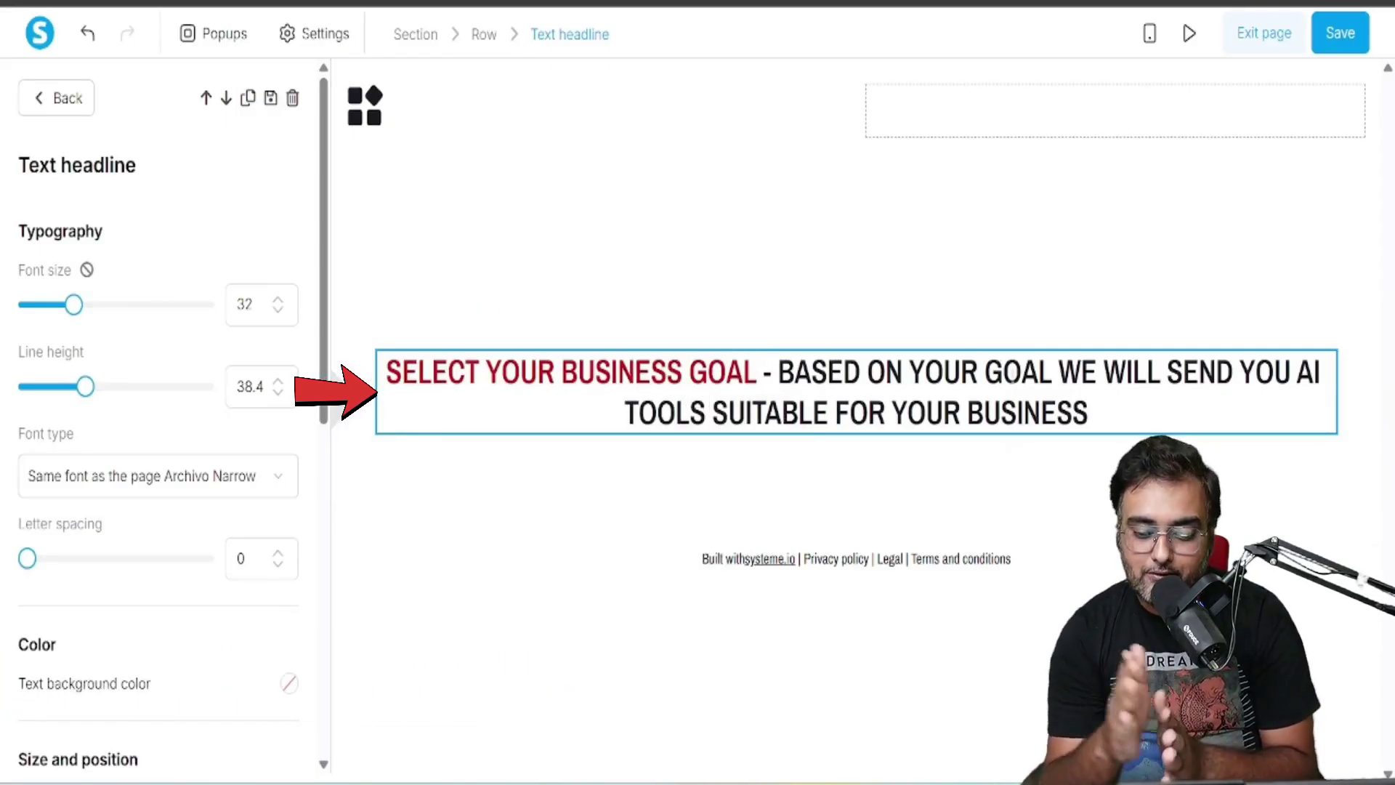
# Colour the phrase BASED ON YOUR GOAL green
pyautogui.moveTo(778, 372); pyautogui.dragTo(1052, 374)
pyautogui.click(1070, 441)
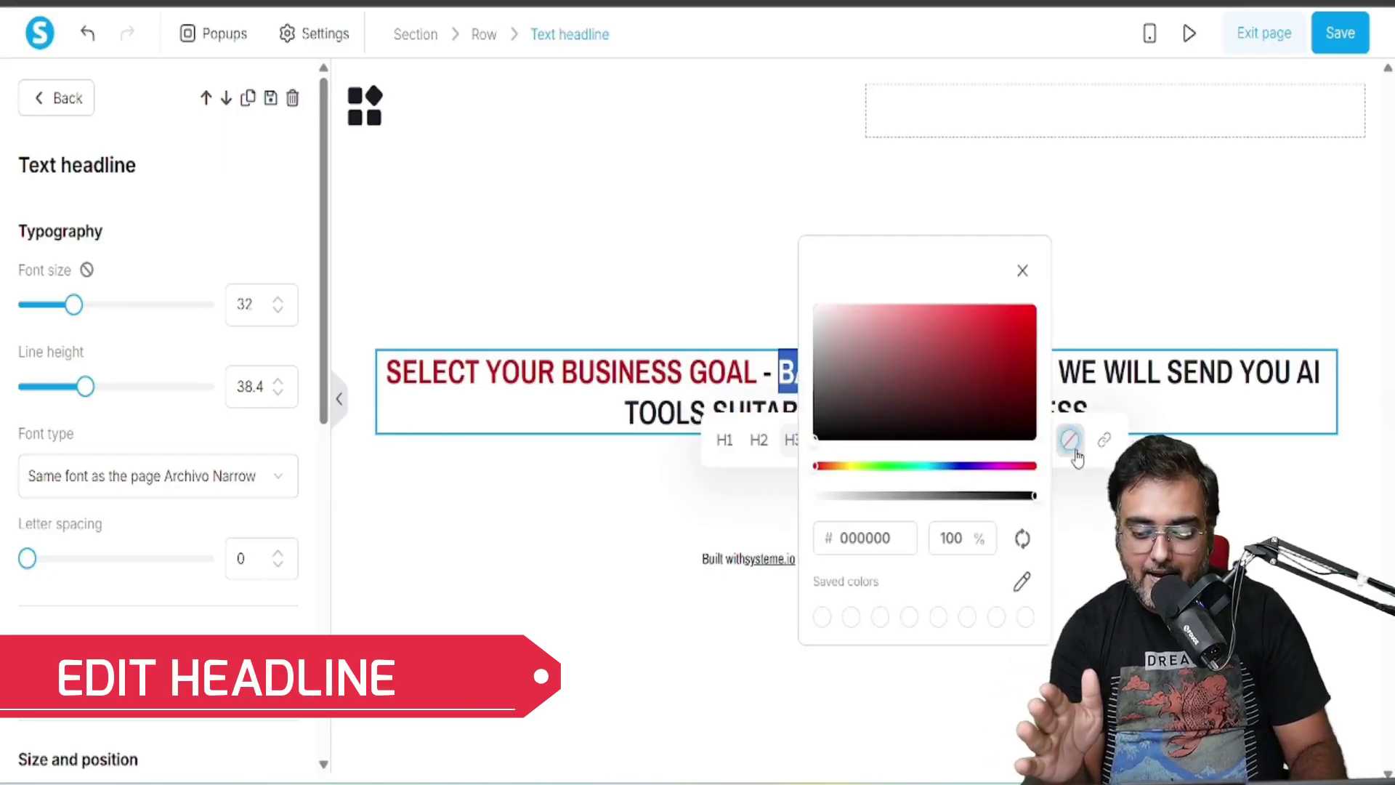
pyautogui.click(888, 466)
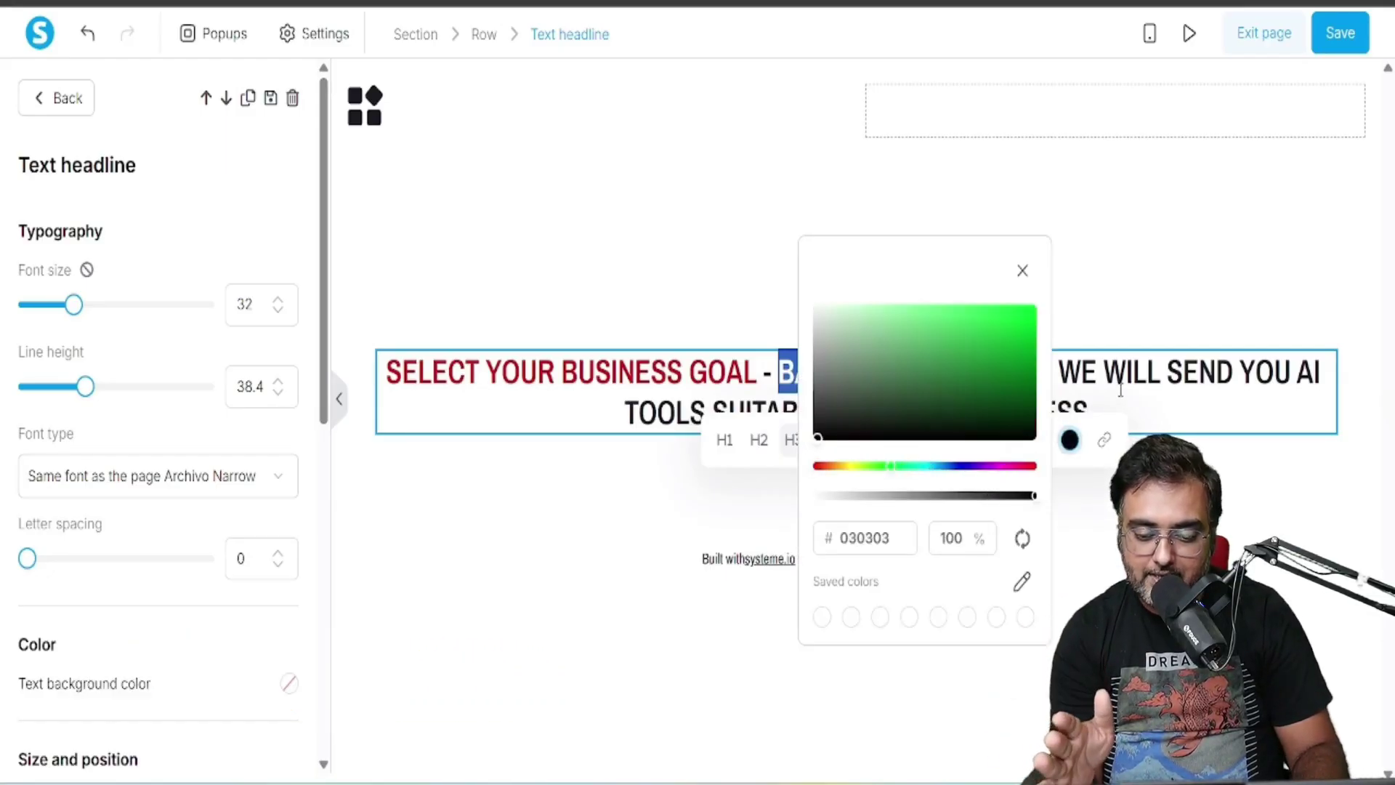
pyautogui.click(837, 366)
pyautogui.moveTo(778, 372); pyautogui.dragTo(1054, 375)
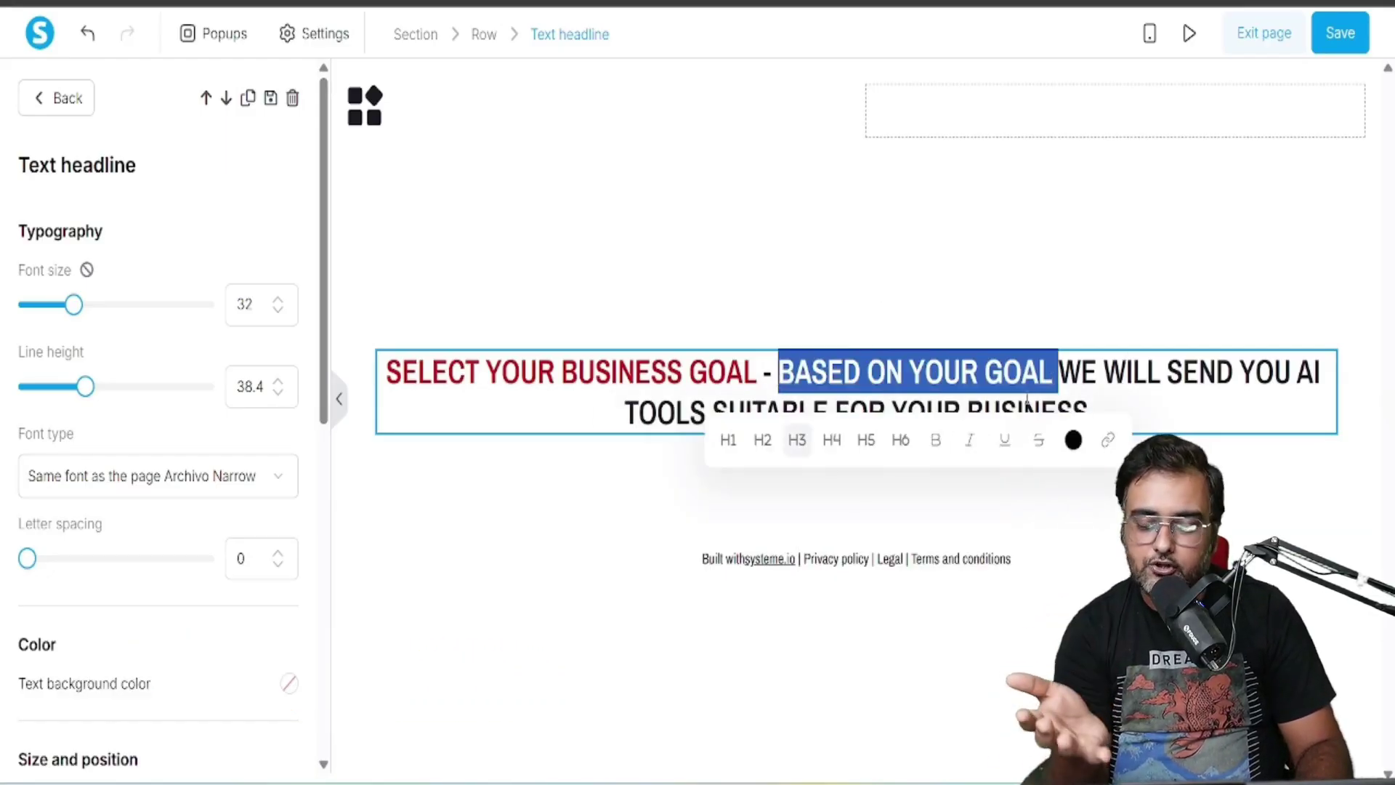
pyautogui.click(1072, 445)
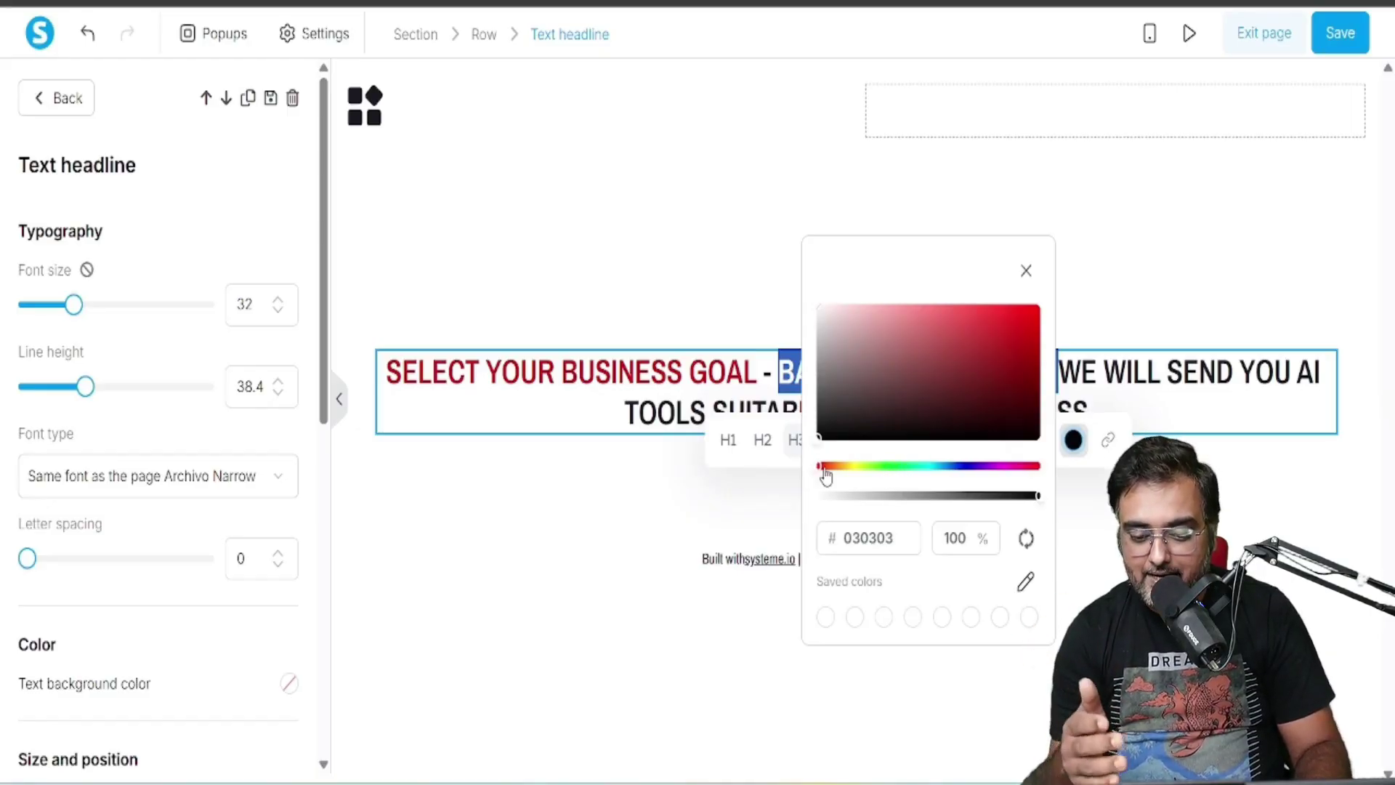
pyautogui.click(901, 466)
# Colour WE WILL SEND YOU AI TOOLS SUITABLE FOR YOUR BUSINESS blue
pyautogui.click(1058, 372)
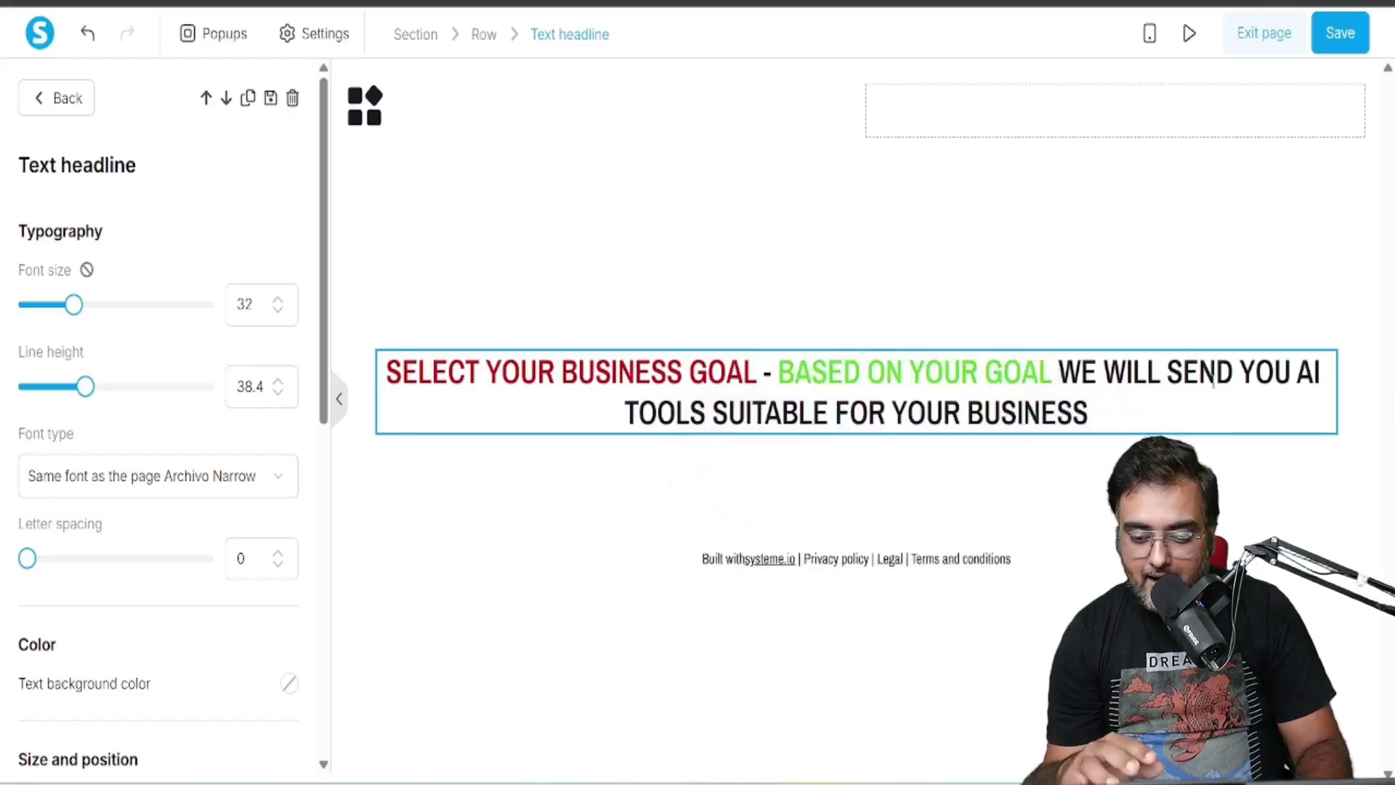
pyautogui.moveTo(1058, 372); pyautogui.dragTo(1090, 415)
pyautogui.click(1227, 483)
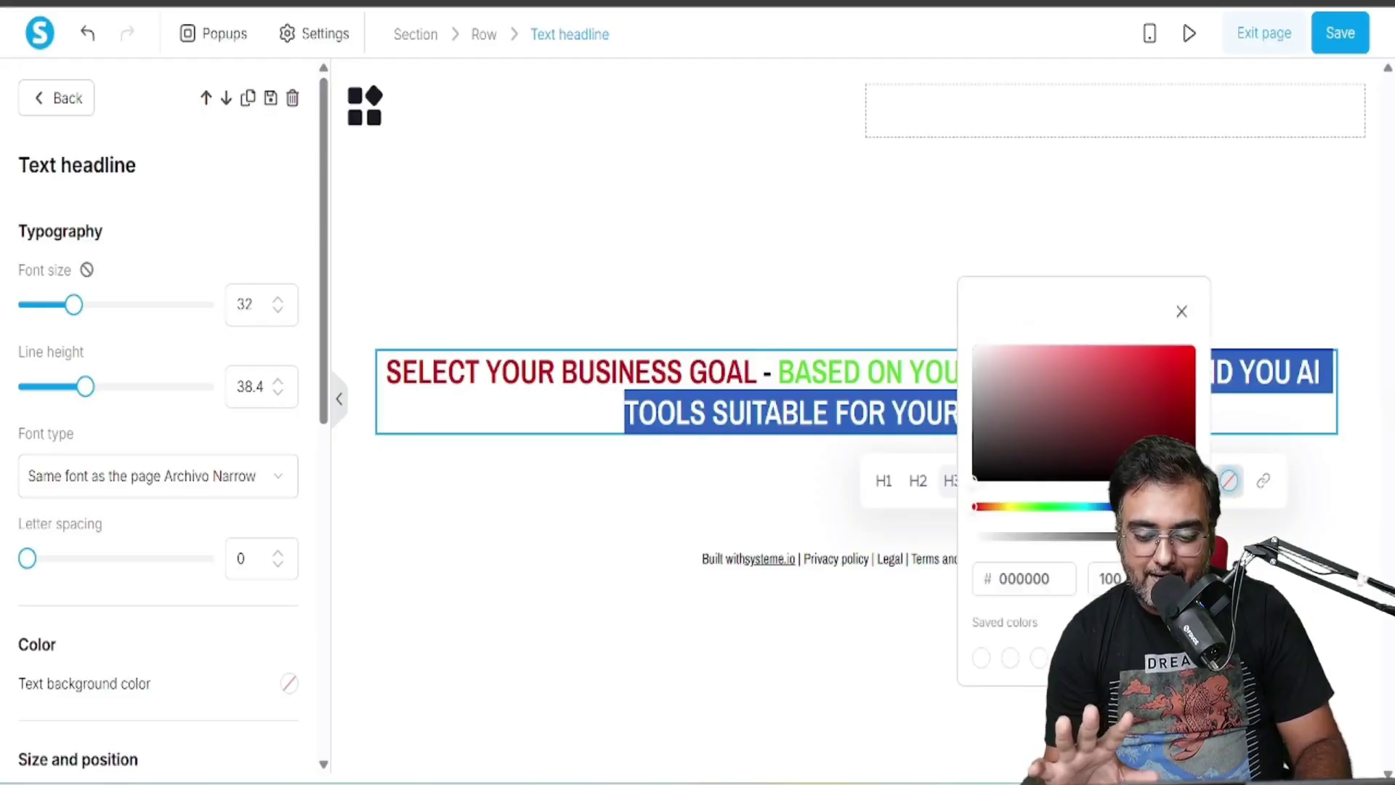
pyautogui.click(1108, 507)
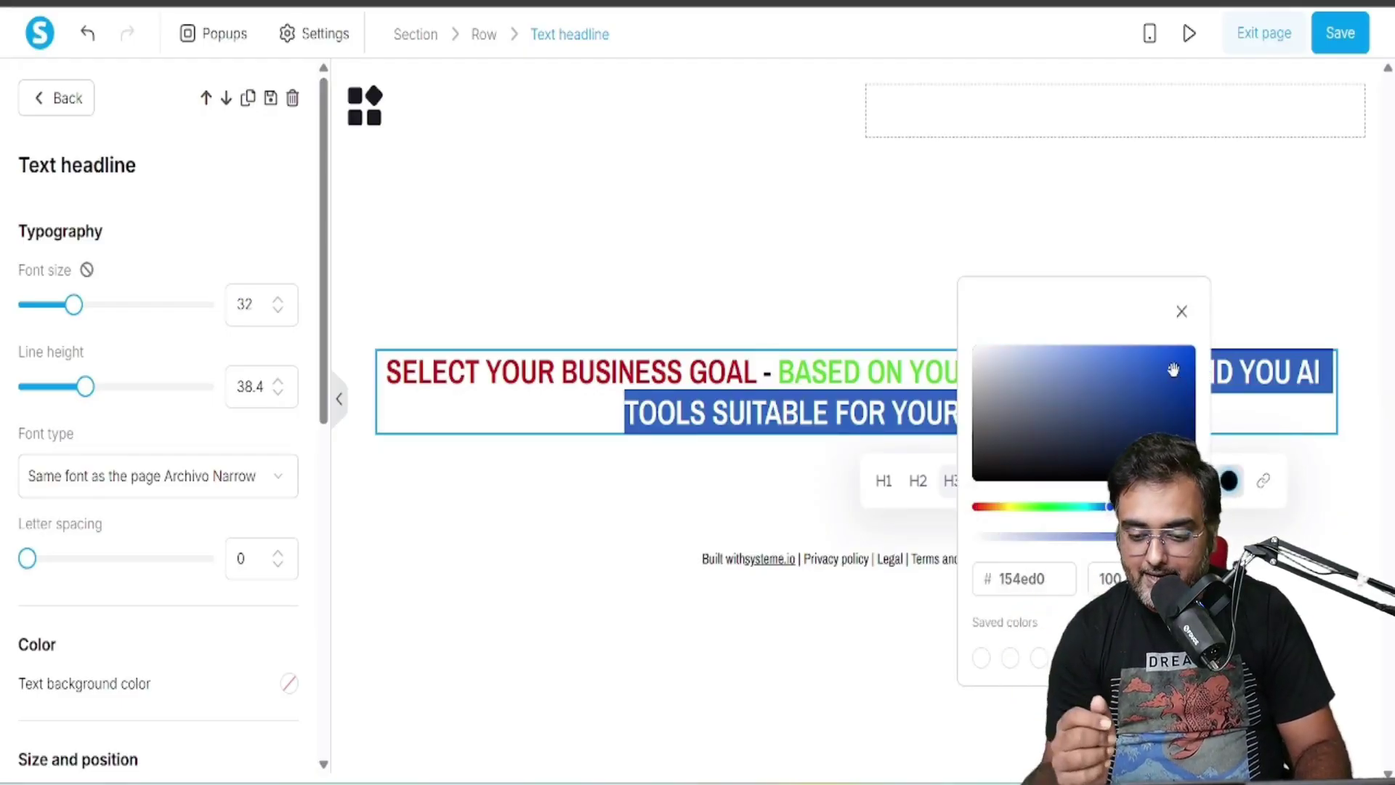
pyautogui.click(1081, 153)
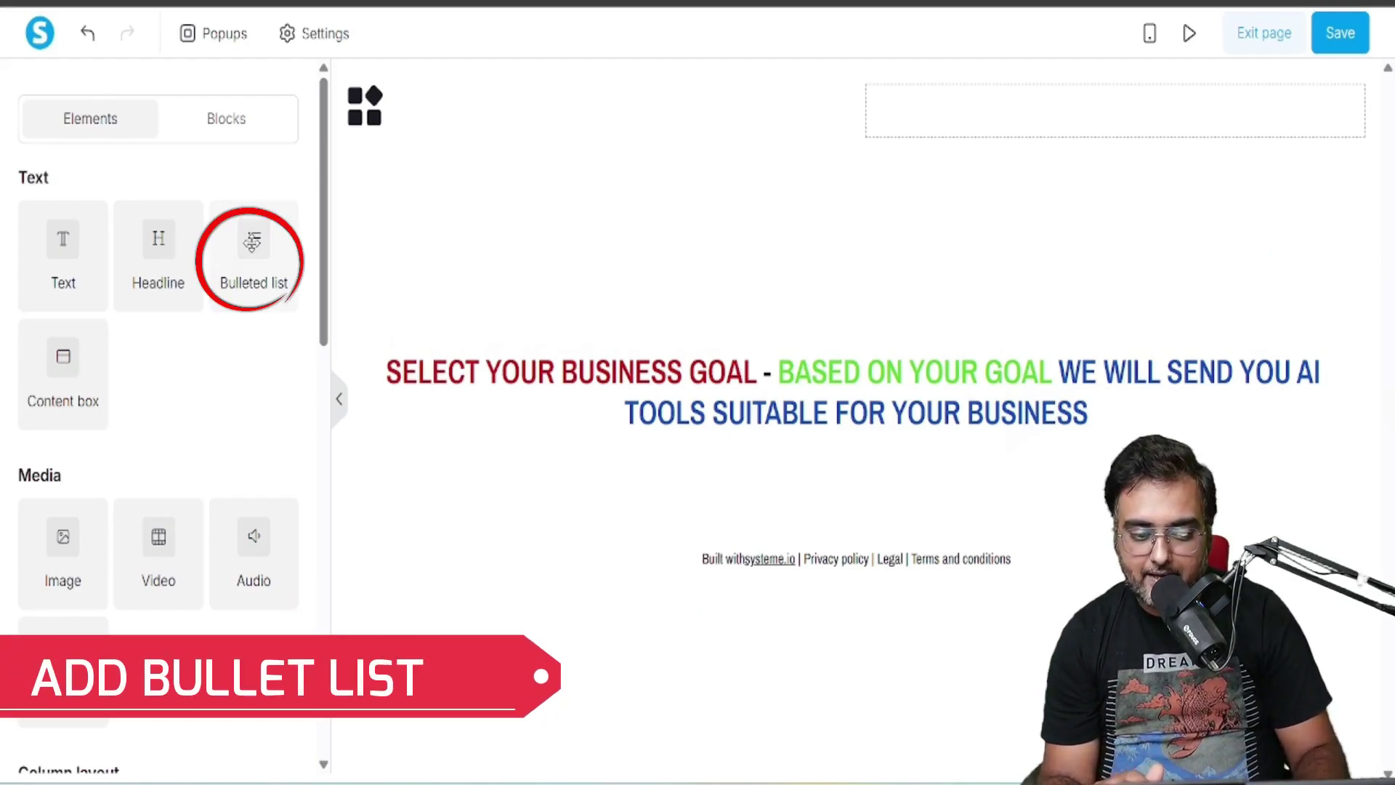
# Add a bulleted list under the headline and rewrite its first item for AI video generation tools
pyautogui.moveTo(253, 243); pyautogui.dragTo(732, 451)
pyautogui.click(480, 472)
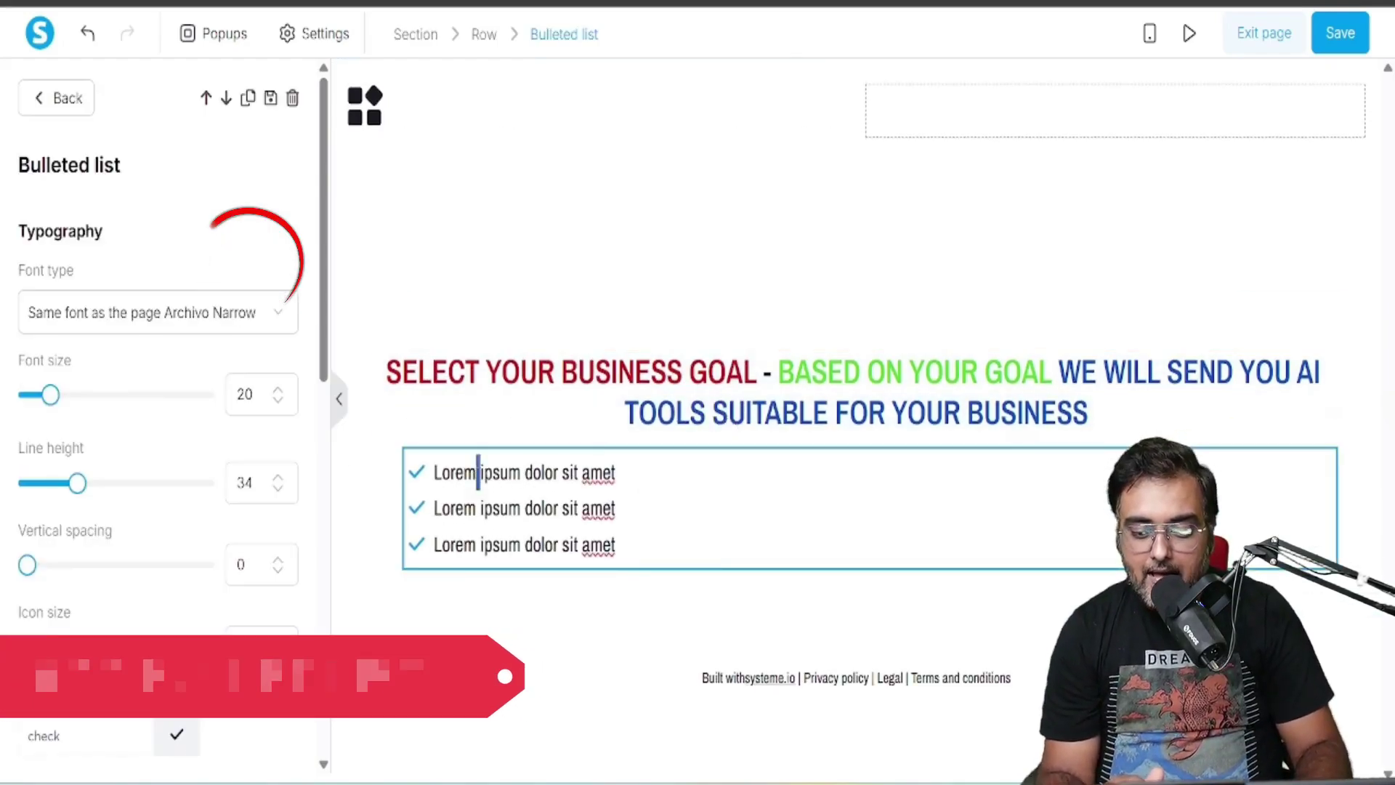
pyautogui.doubleClick(455, 473)
pyautogui.keyDown('shift'); pyautogui.click(626, 471); pyautogui.keyUp('shift')
pyautogui.press('shift')
pyautogui.press('shift')
pyautogui.press('shift')
pyautogui.press('shift')
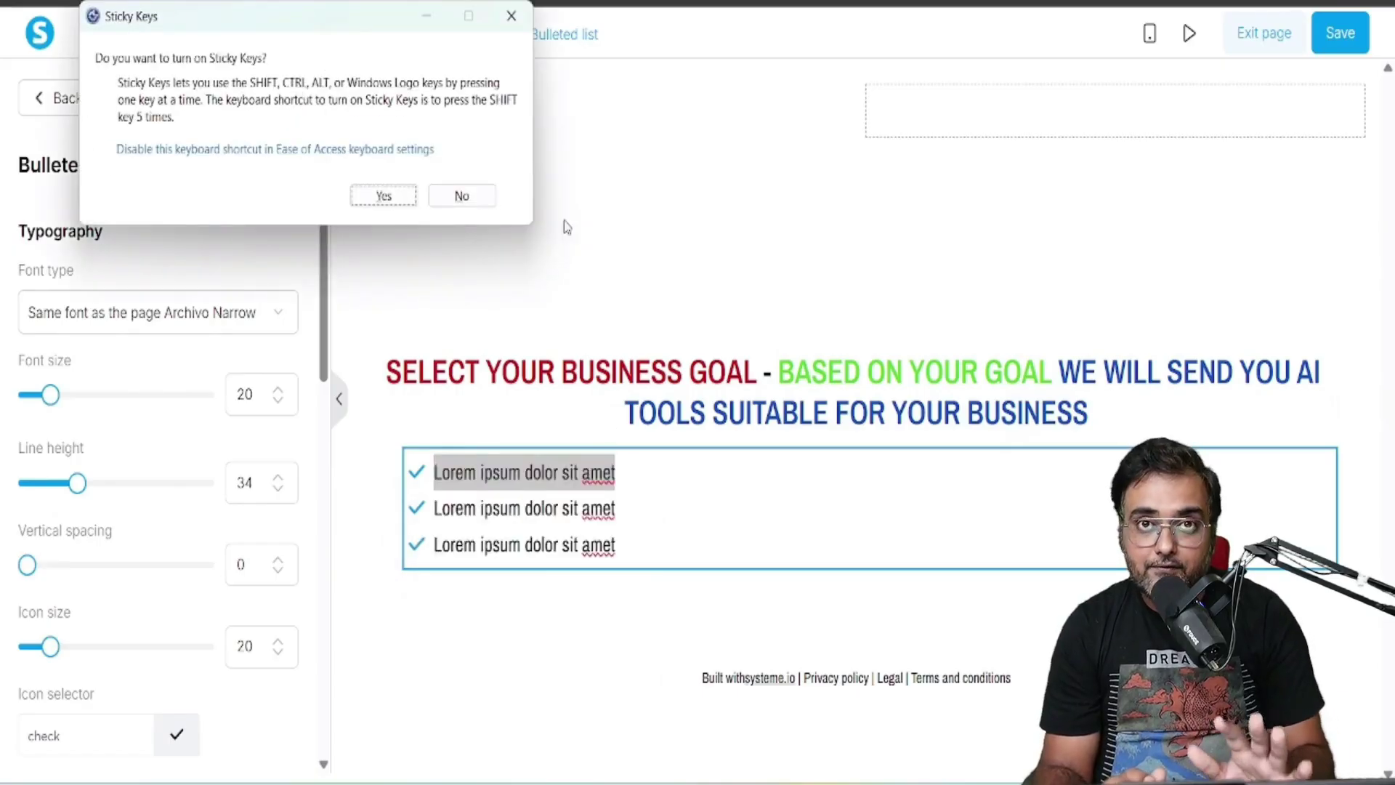
pyautogui.click(513, 16)
pyautogui.click(629, 471)
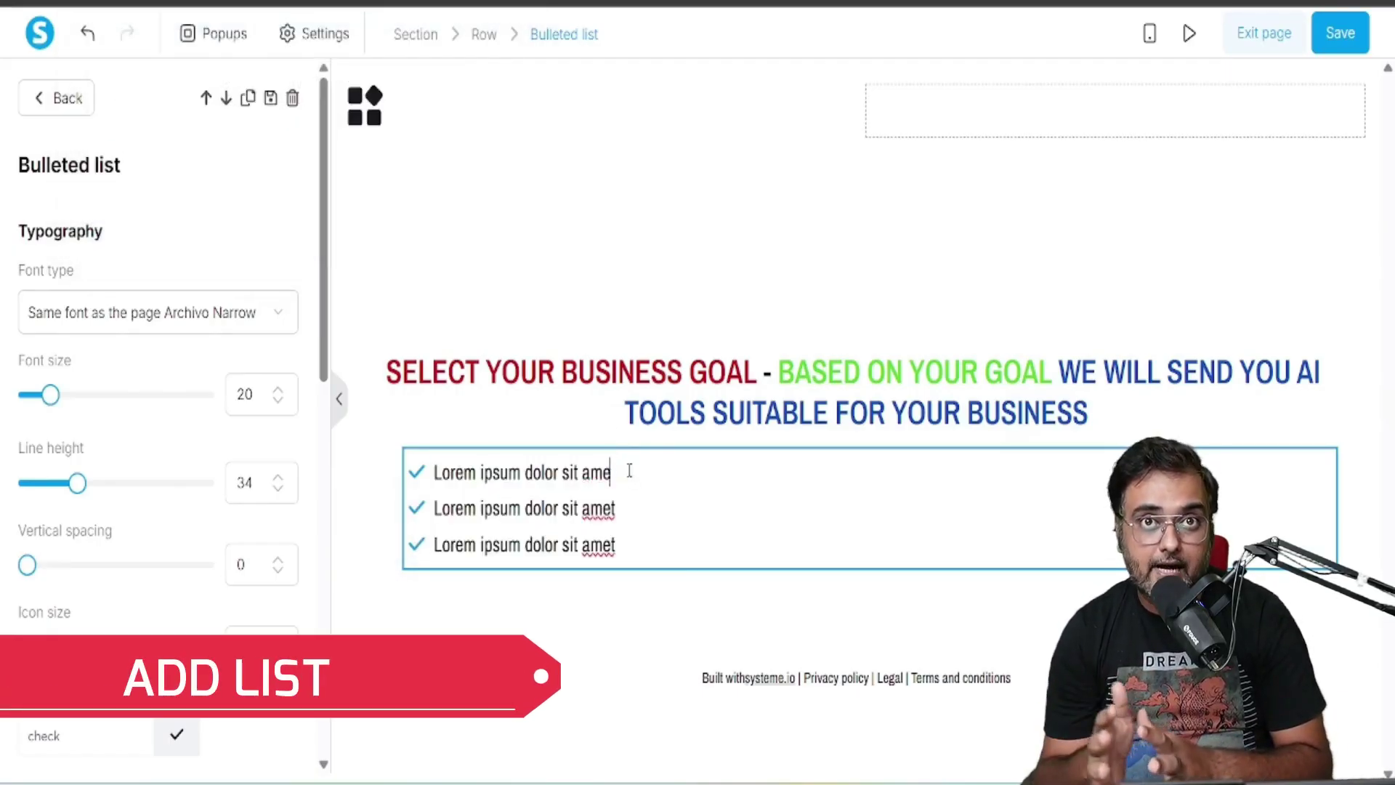
pyautogui.press('BackSpace')
pyautogui.press('BackSpace')
pyautogui.press('BackSpace')
pyautogui.press('BackSpace')
pyautogui.press('BackSpace')
pyautogui.press('BackSpace')
pyautogui.press('BackSpace')
pyautogui.press('BackSpace')
pyautogui.press('BackSpace')
pyautogui.press('BackSpace')
pyautogui.press('BackSpace')
pyautogui.press('BackSpace')
pyautogui.press('BackSpace')
pyautogui.press('BackSpace')
pyautogui.press('BackSpace')
pyautogui.press('BackSpace')
pyautogui.press('BackSpace')
pyautogui.press('BackSpace')
pyautogui.press('BackSpace')
pyautogui.press('BackSpace')
pyautogui.write('WE ')
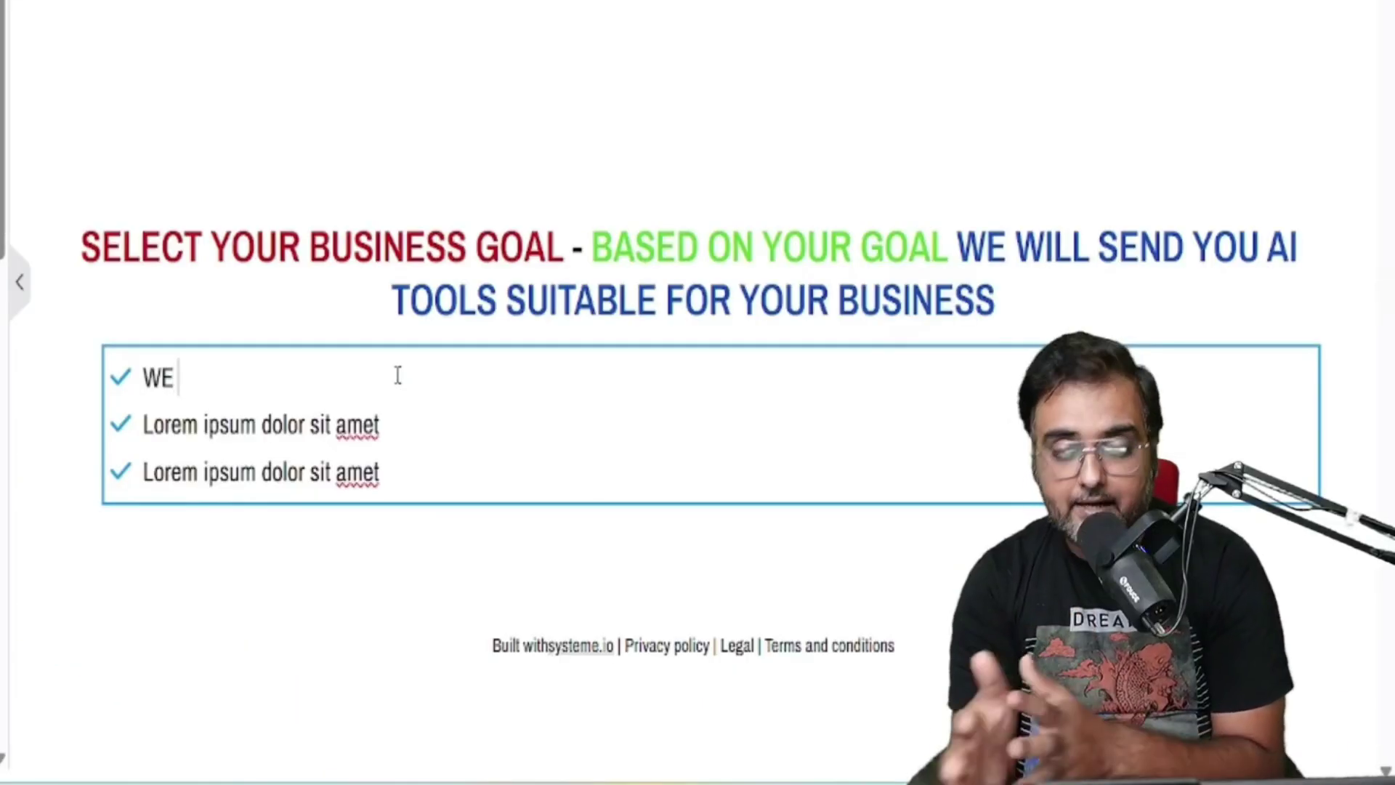
pyautogui.write('OFFER - AI TOOLS FOR VIDEO GENERATION')
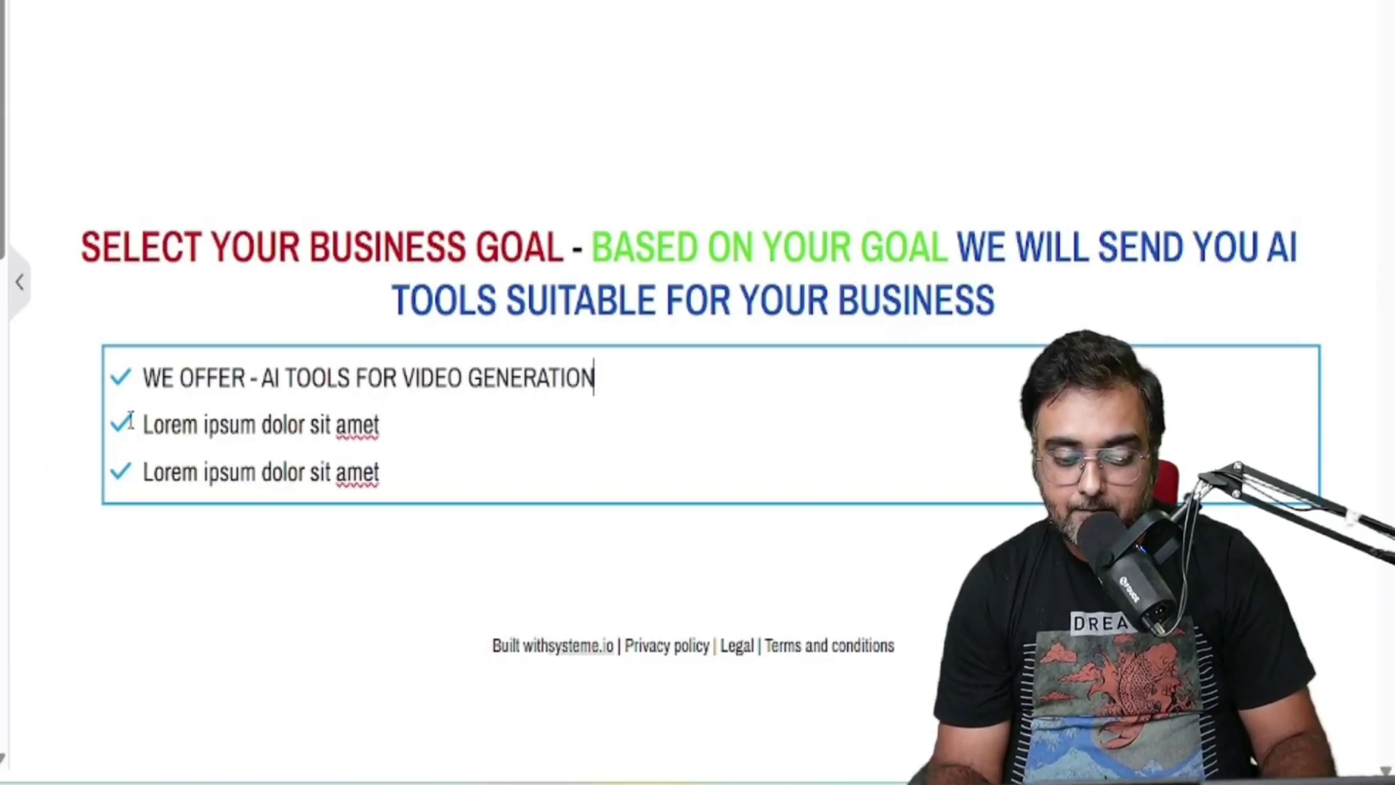
# Replace the other items with 'AI TOOLS FOR GRAPHICS DESIGN AND IMAGE EDITING' and 'AI TOOLS FOR WEBSITE BUILDING'
pyautogui.moveTo(130, 420); pyautogui.dragTo(383, 433)
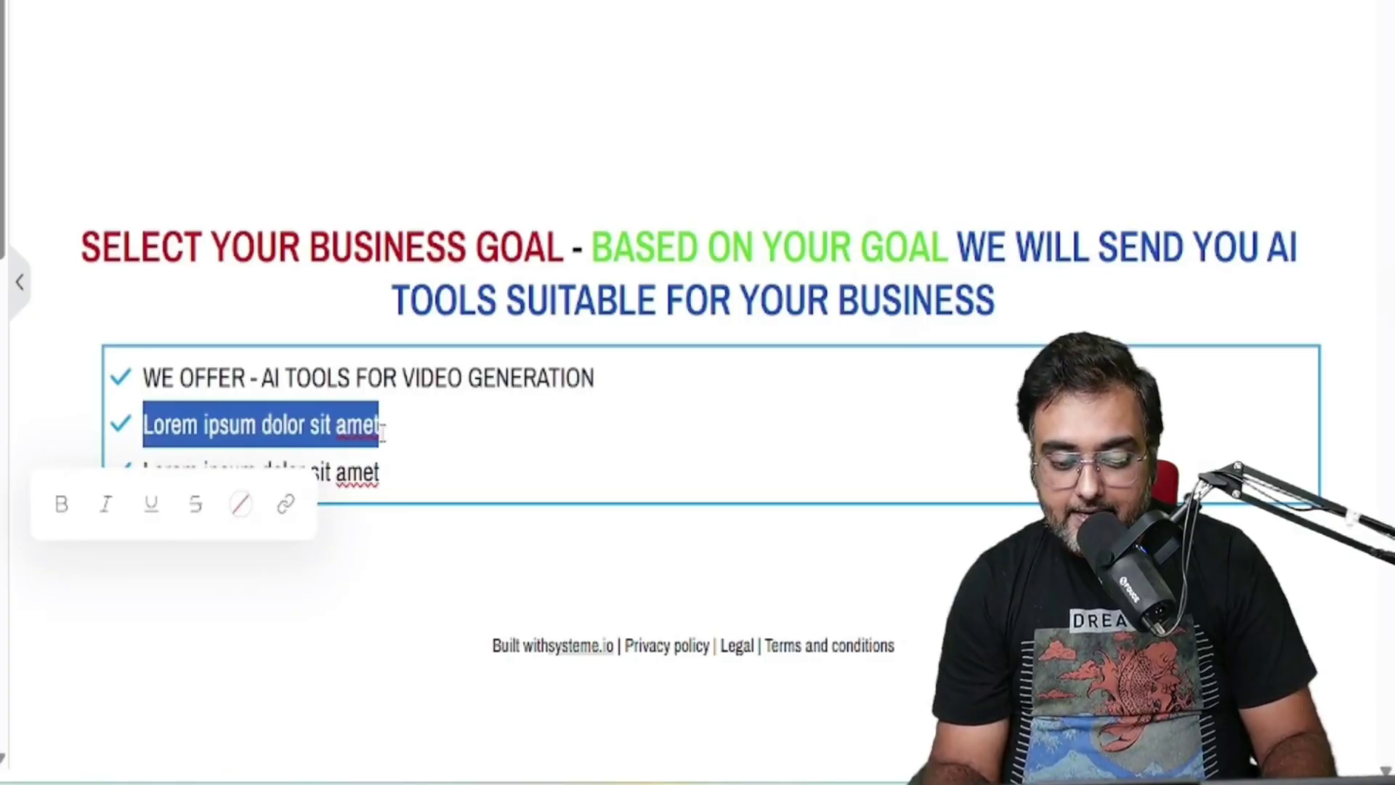
pyautogui.write('AI TOOLS FOR GRAPHICS')
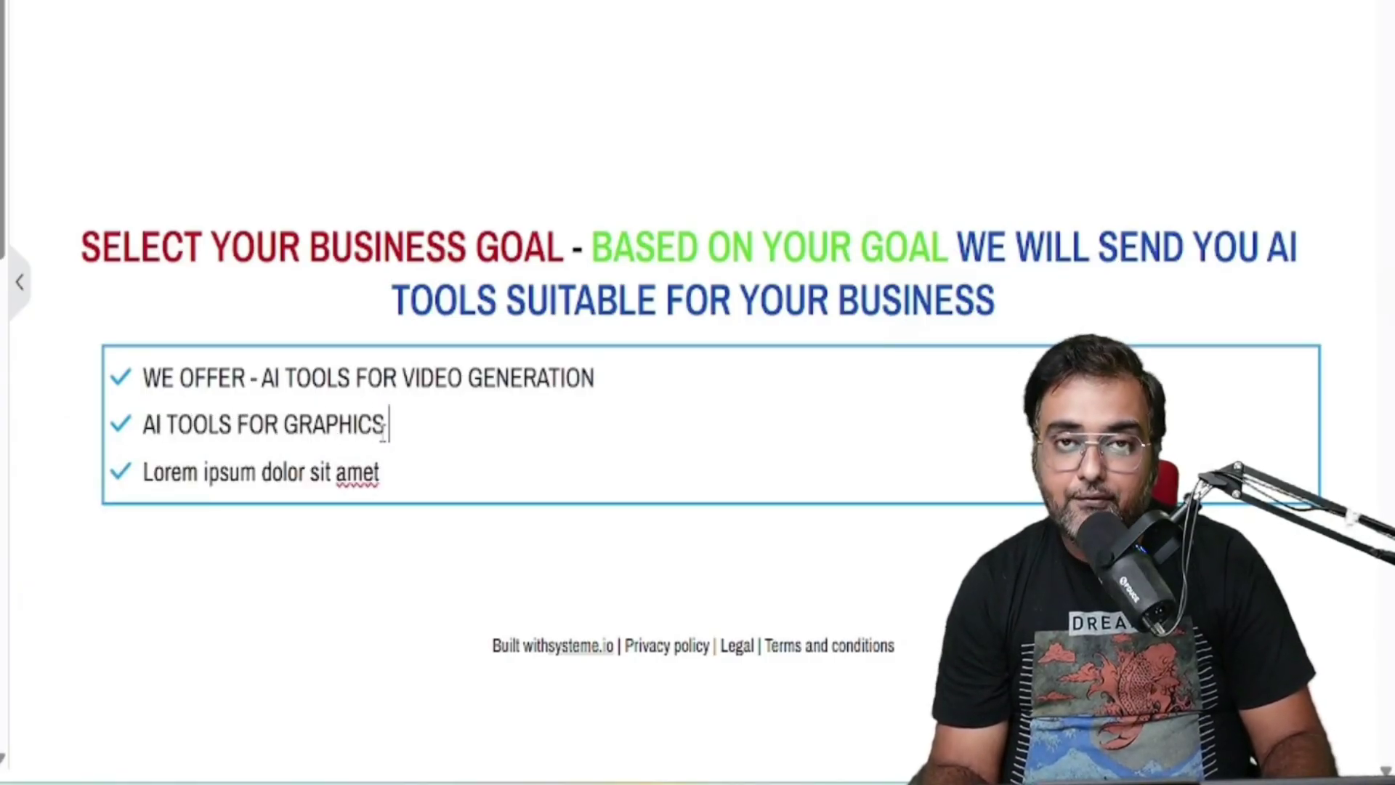
pyautogui.write(' DESIGN AND IMAGE EDITING')
pyautogui.doubleClick(166, 472)
pyautogui.keyDown('shift'); pyautogui.click(390, 473); pyautogui.keyUp('shift')
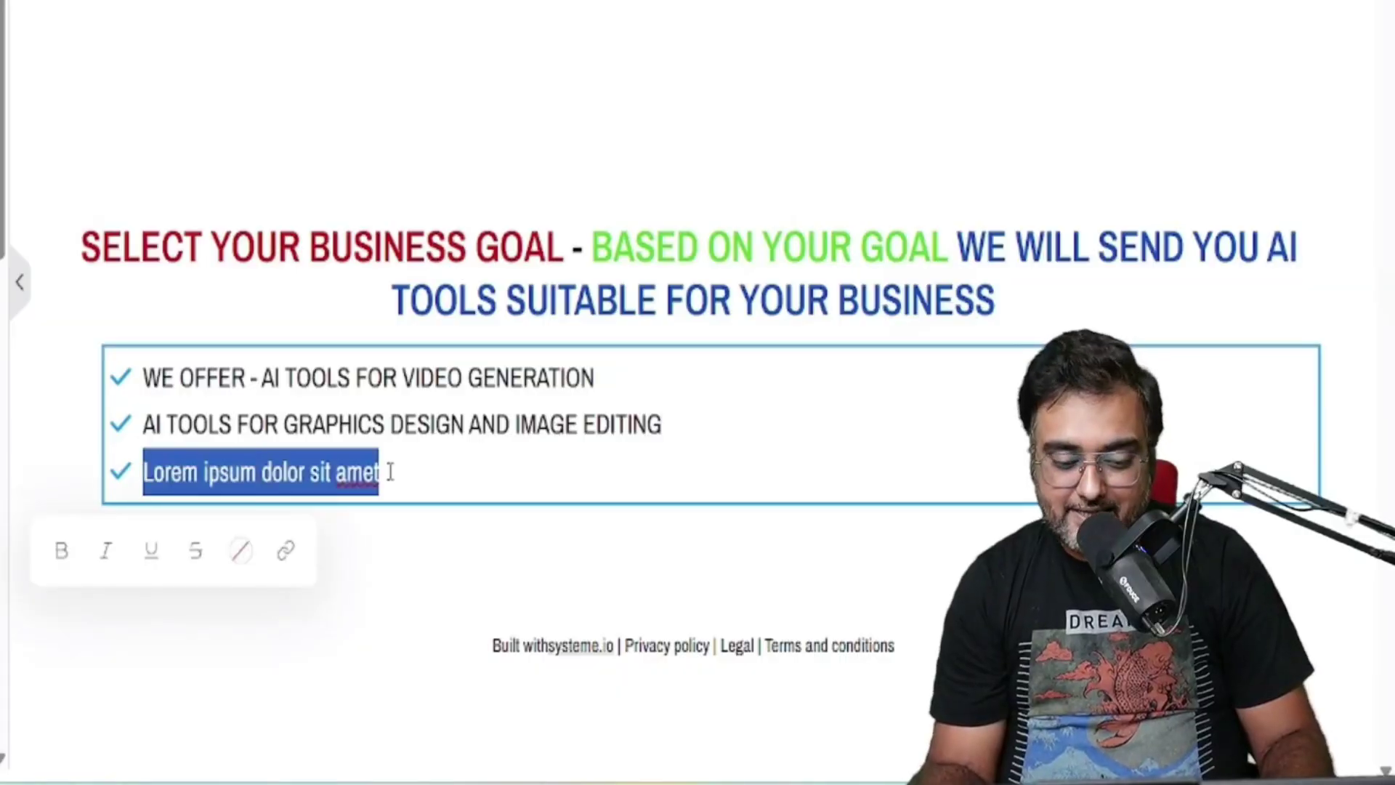
pyautogui.write('AI TOOLS F')
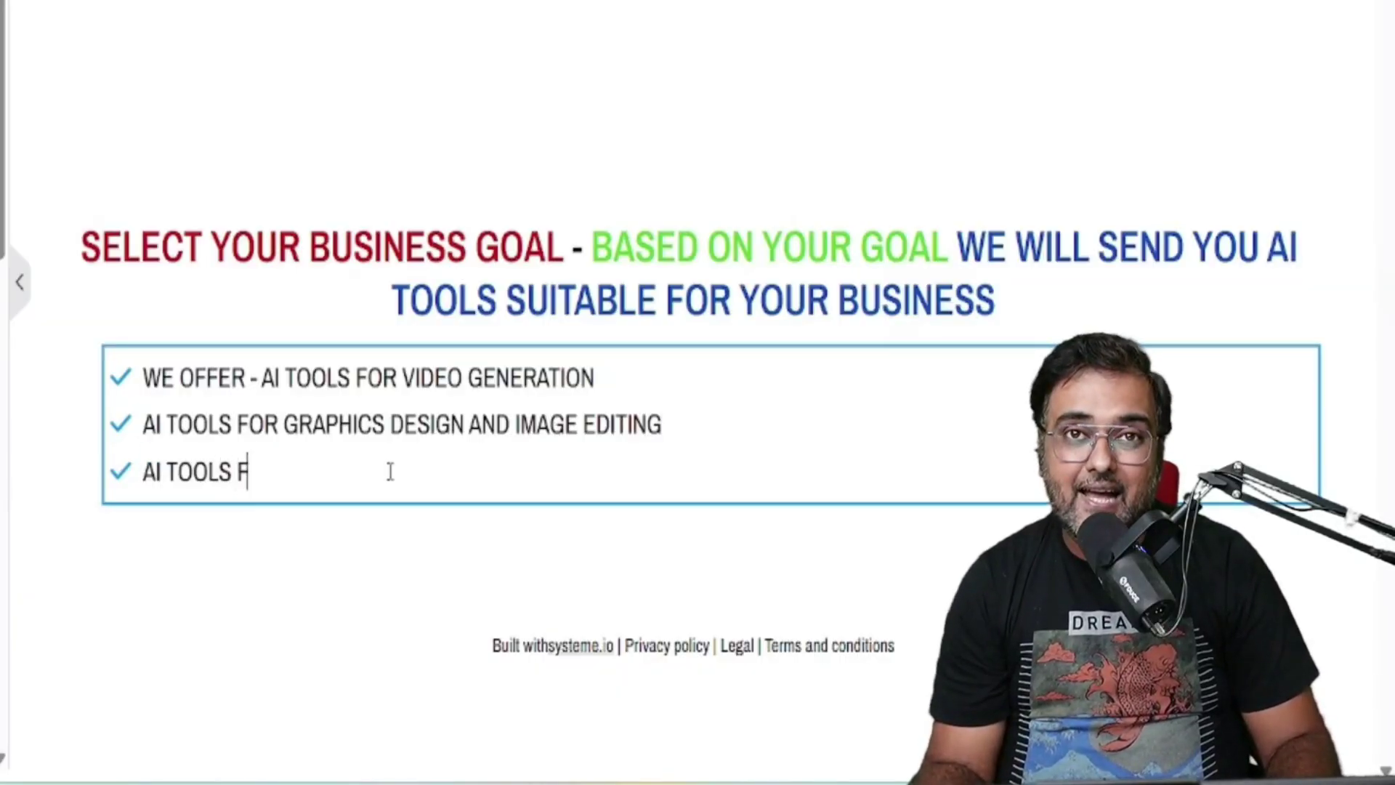
pyautogui.write('OR WEBSITE')
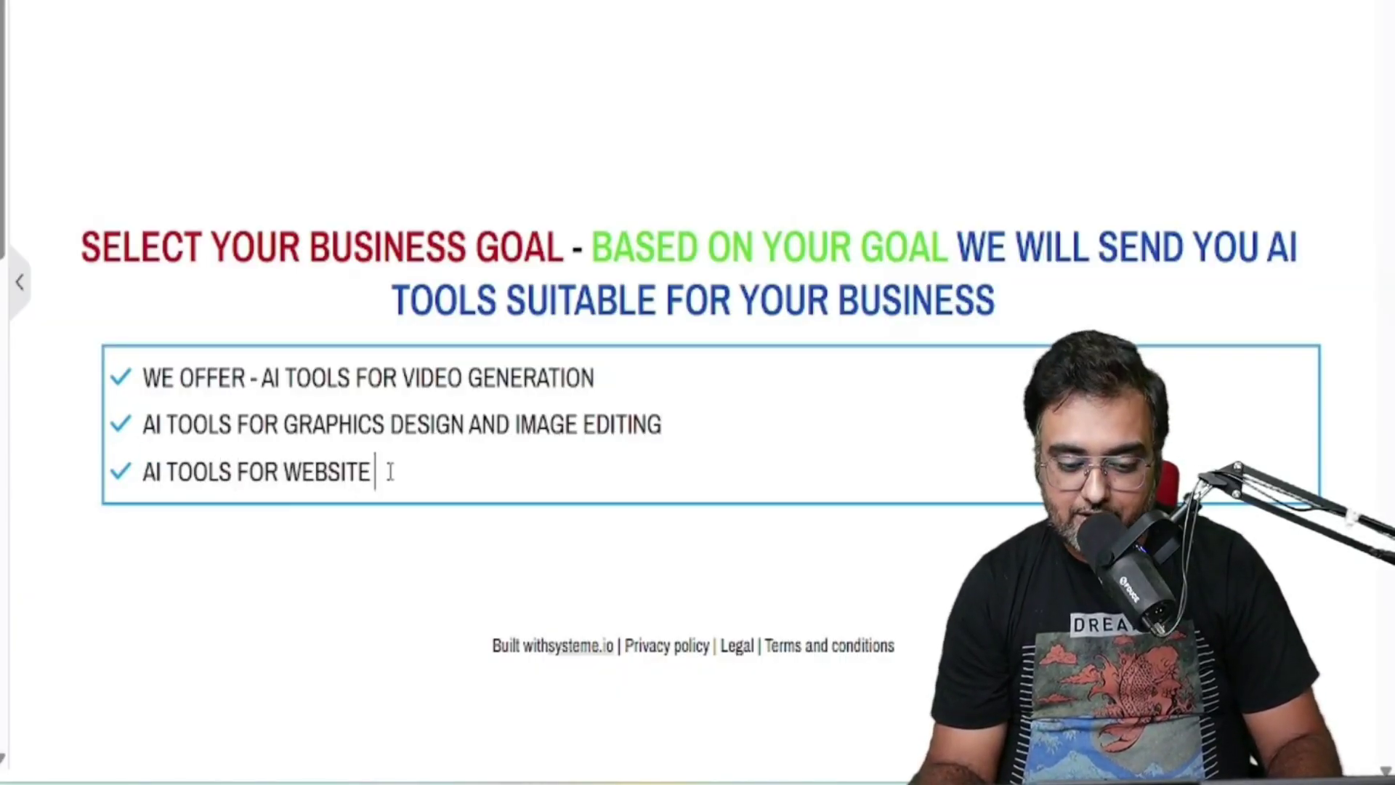
pyautogui.write(' BUILDING')
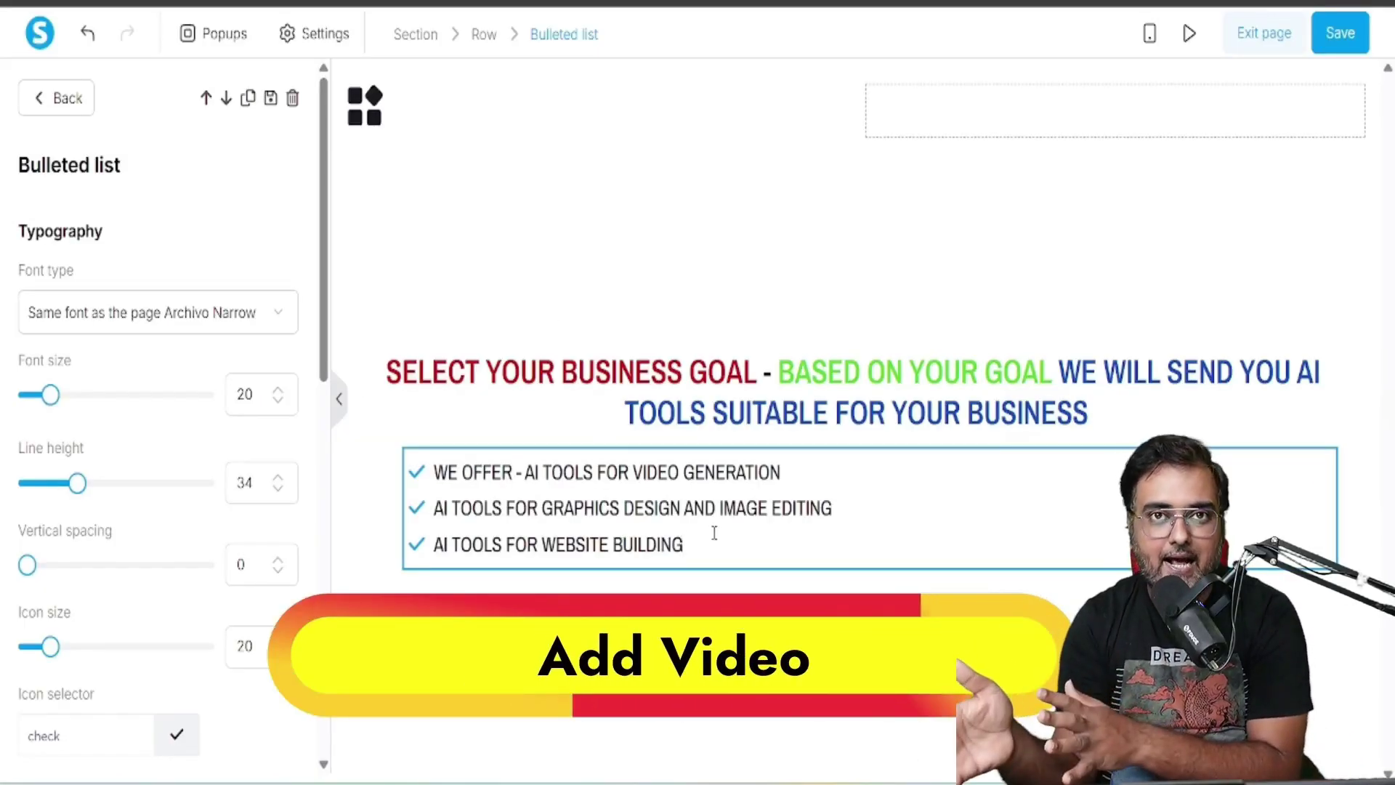
# Add a video element below the list and paste the Best AI Tools 2025 YouTube link
pyautogui.click(62, 100)
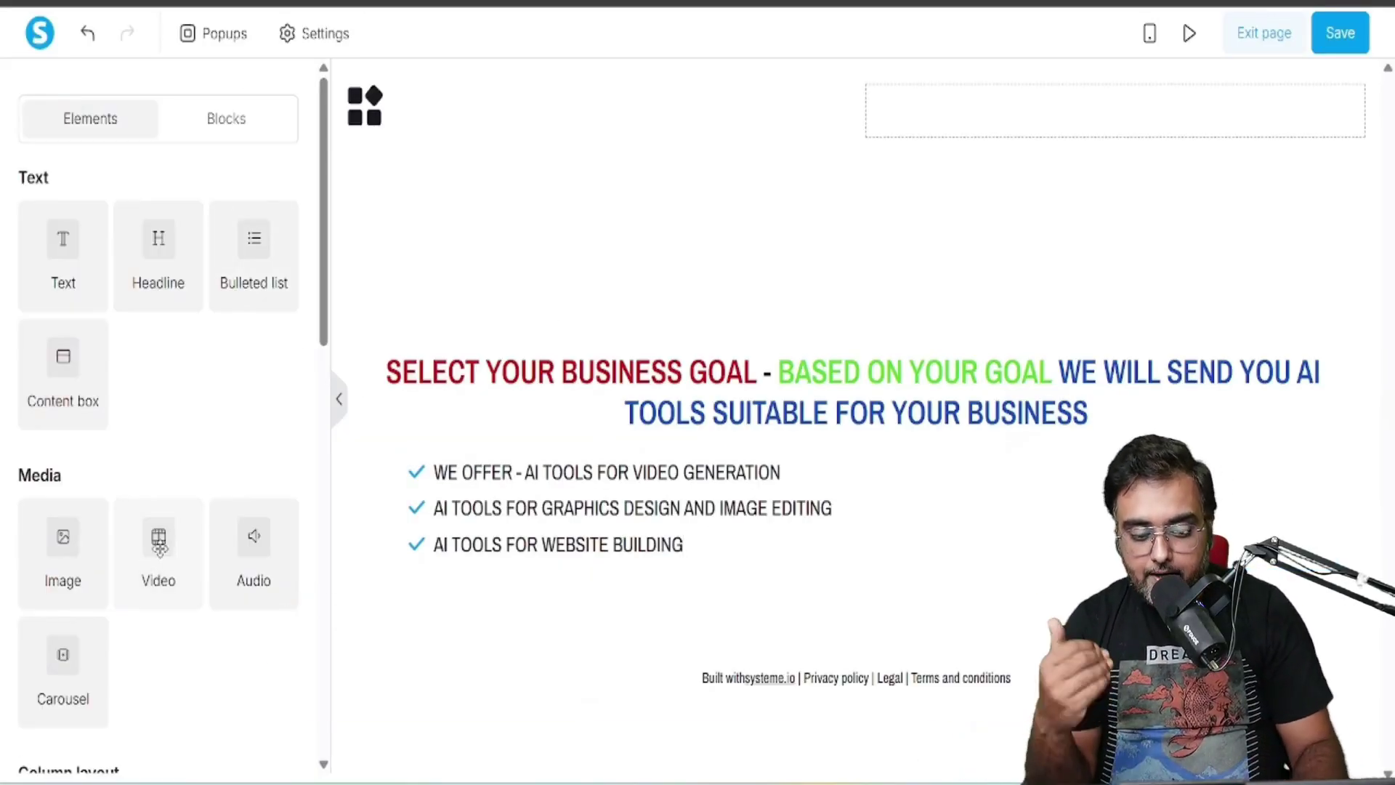
pyautogui.moveTo(148, 563); pyautogui.dragTo(586, 572)
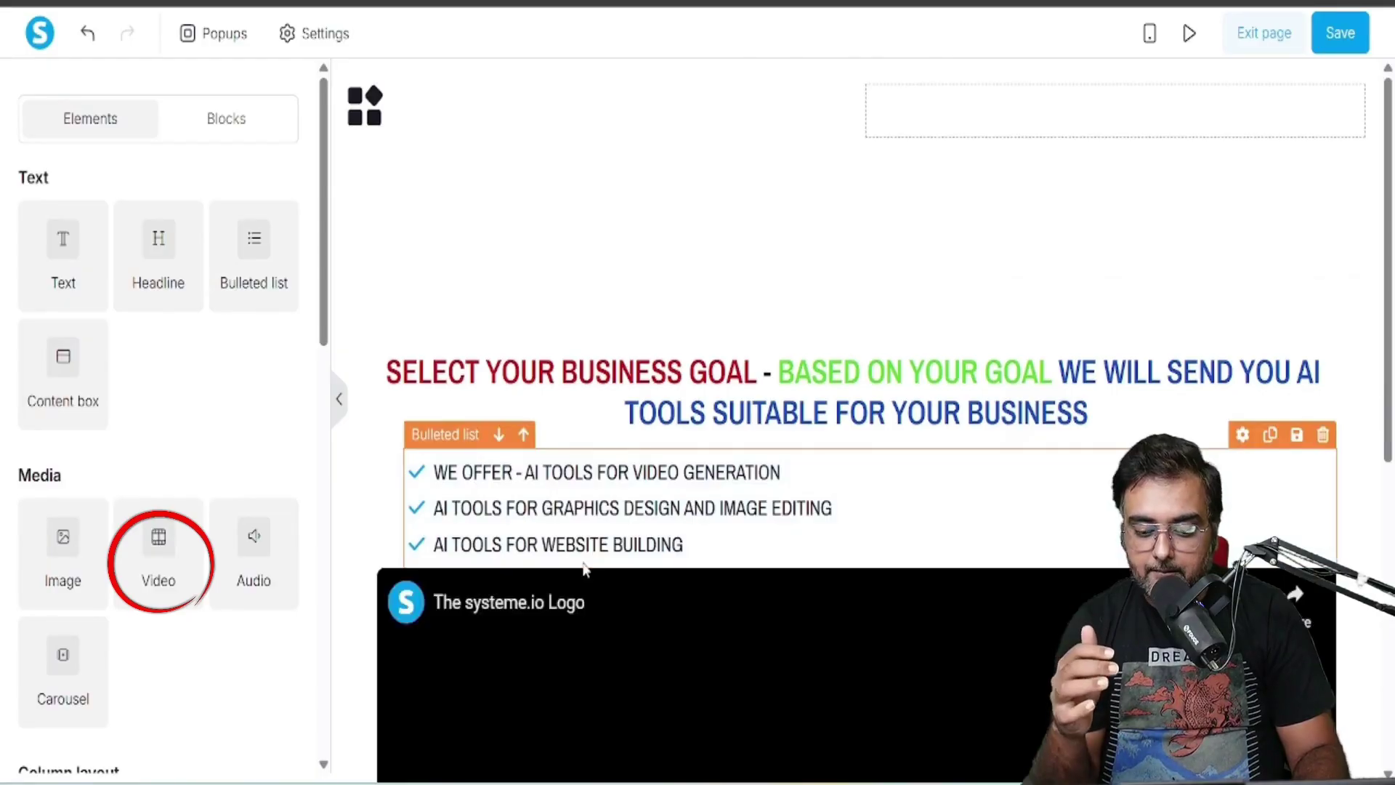
pyautogui.scroll(-5, 856, 436)
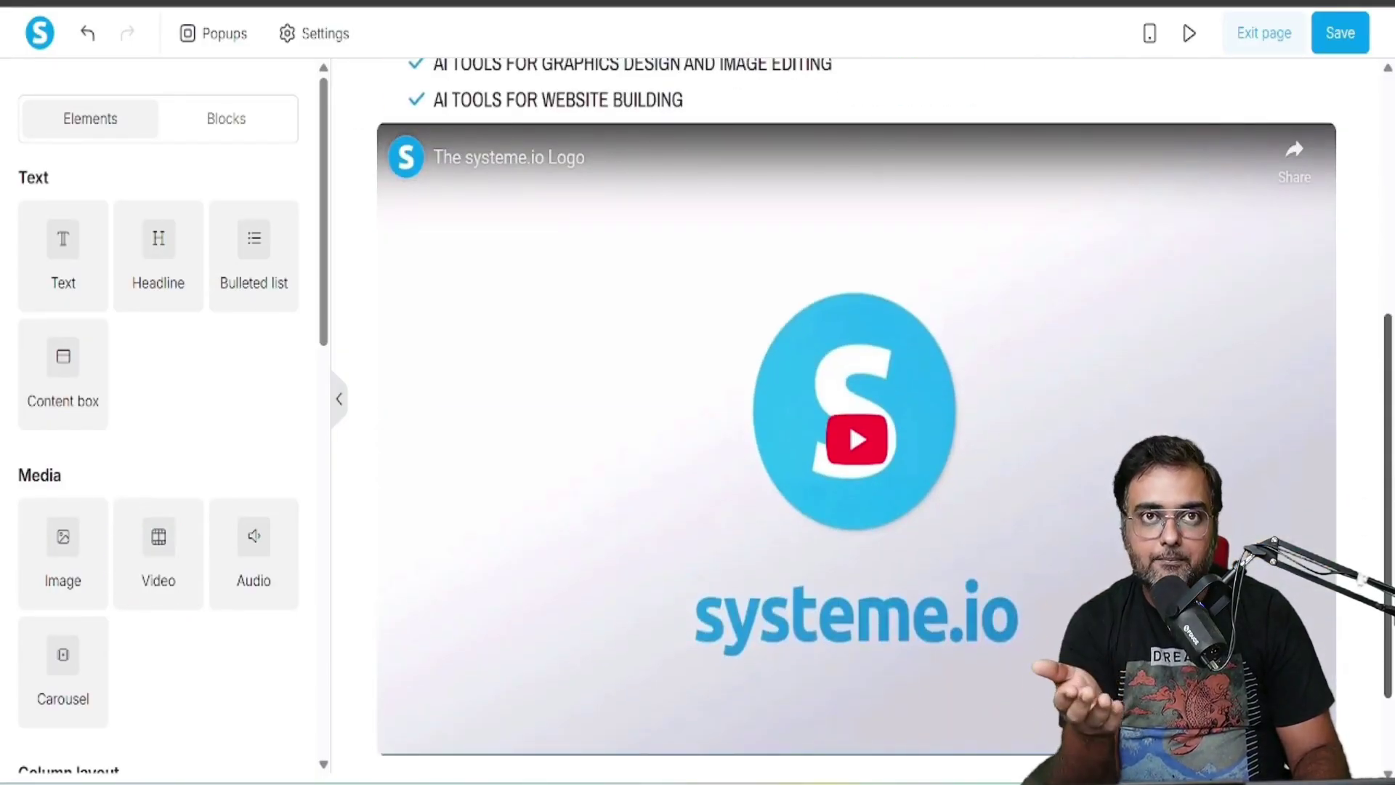
pyautogui.click(385, 283)
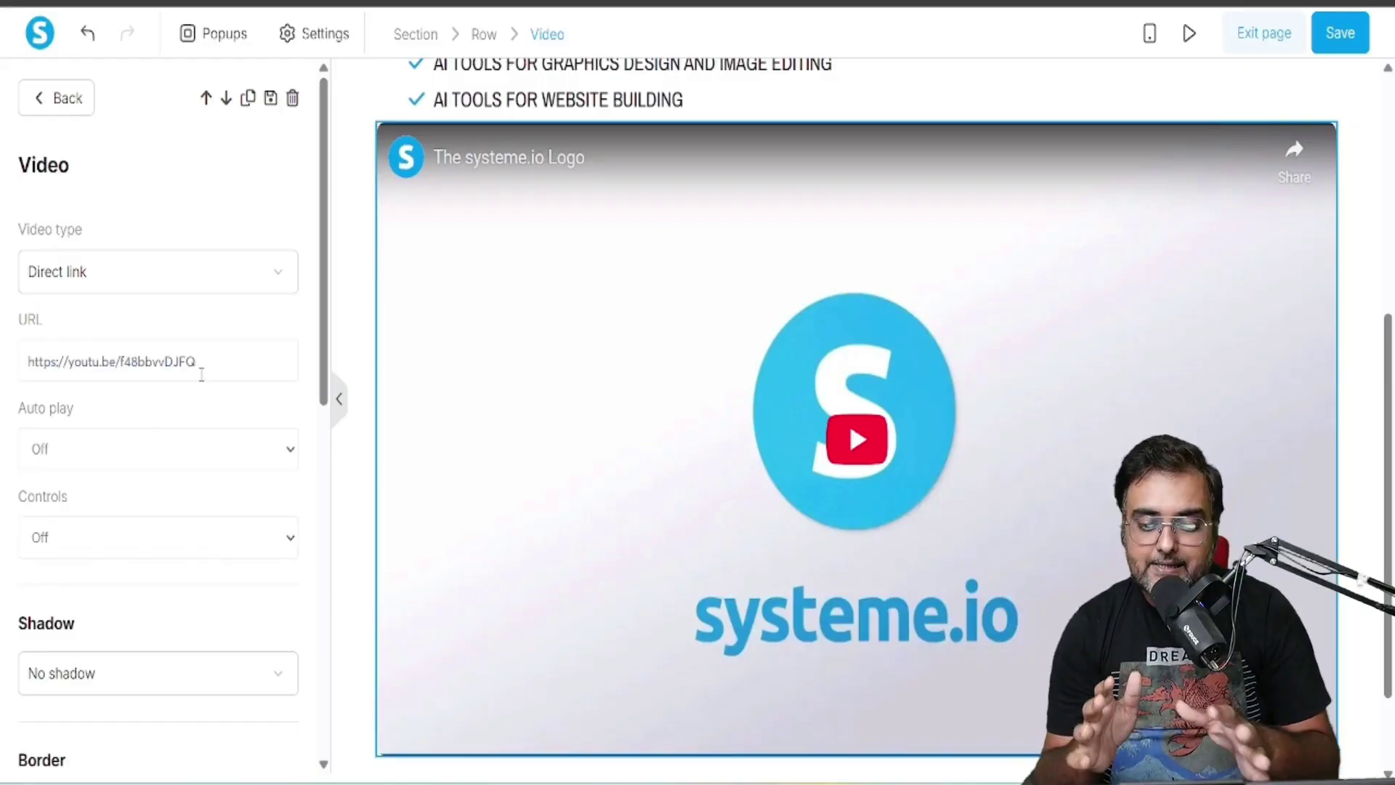
pyautogui.moveTo(201, 374); pyautogui.dragTo(3, 378)
pyautogui.write('https://www.youtube.com/watch?v=yMpgSHRUdHI')
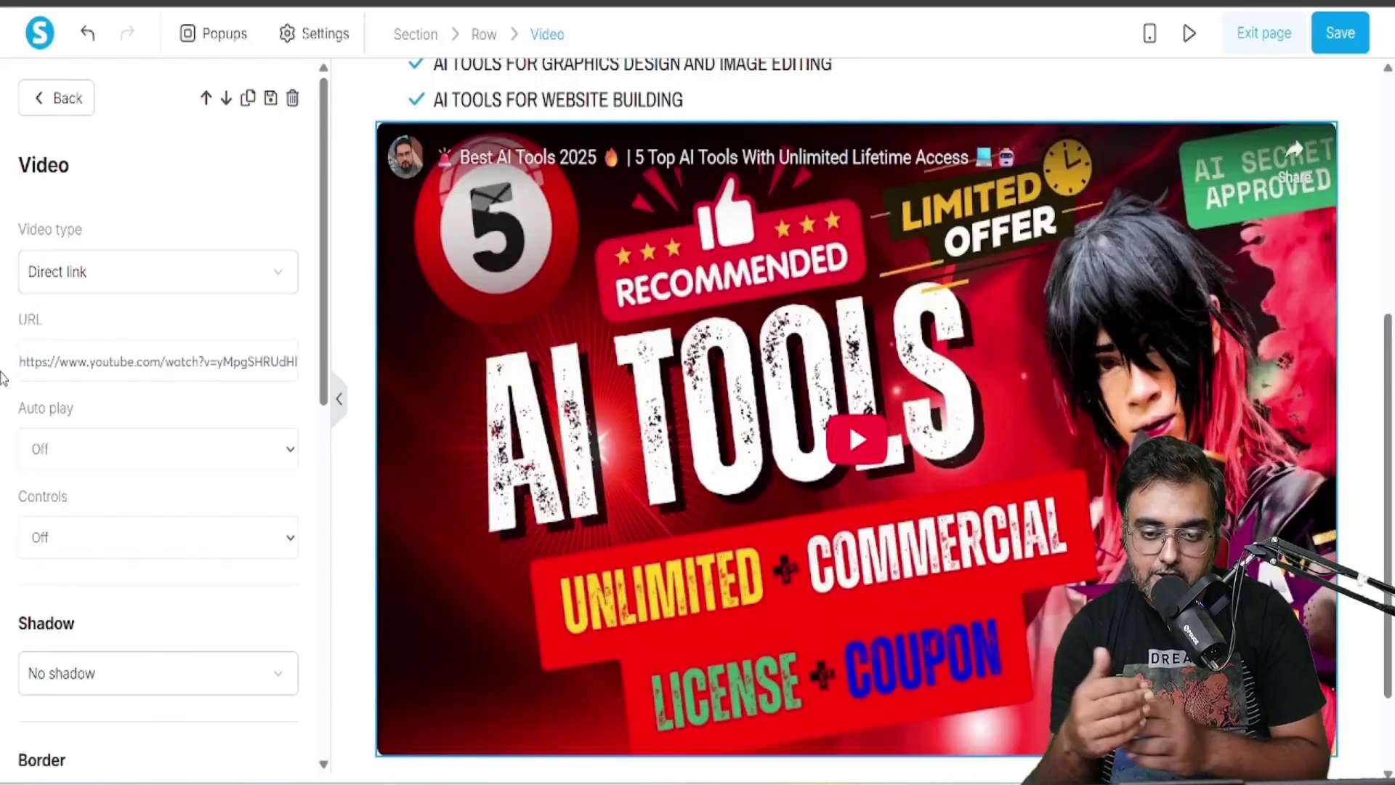
# Deselect the video and open the top section's settings
pyautogui.moveTo(1392, 443); pyautogui.dragTo(1392, 258)
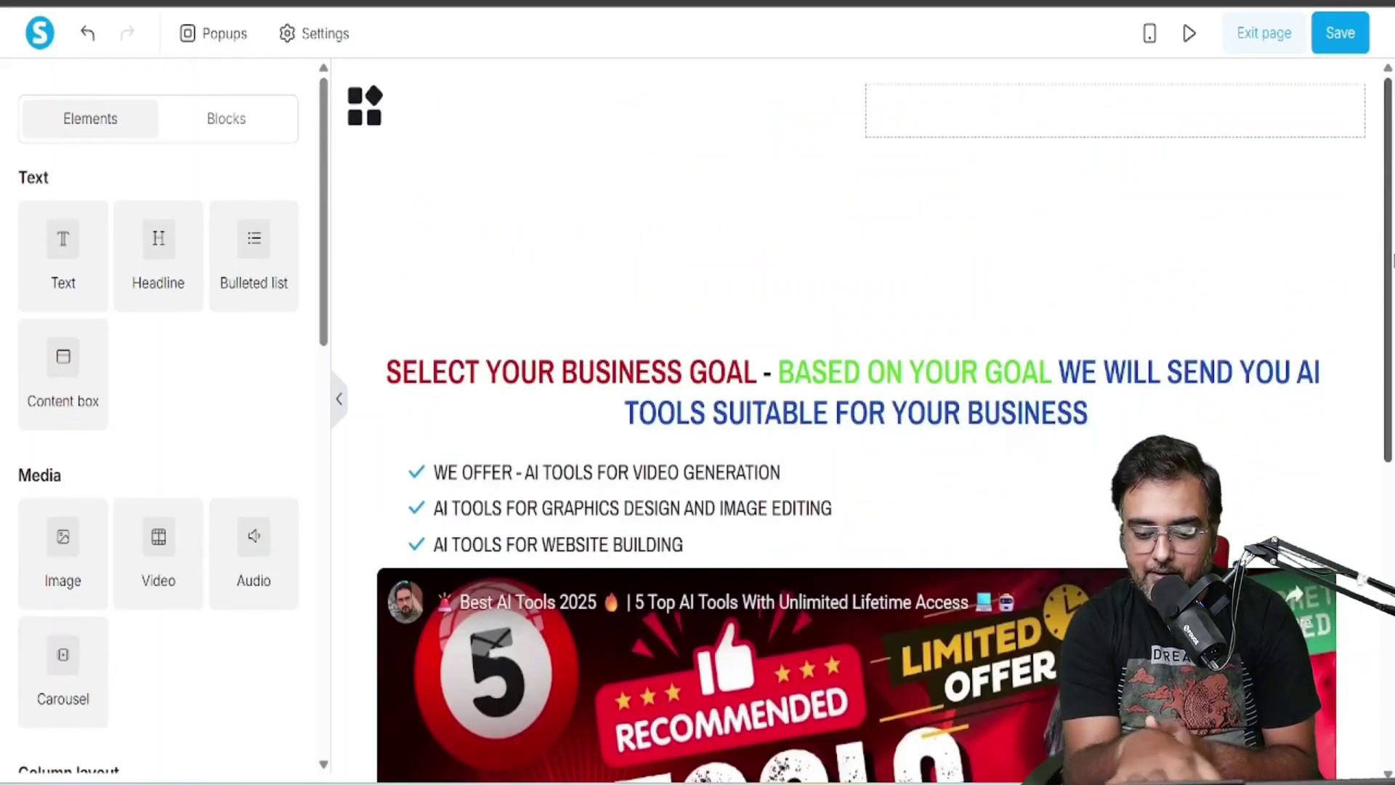
pyautogui.click(1043, 236)
pyautogui.click(1076, 242)
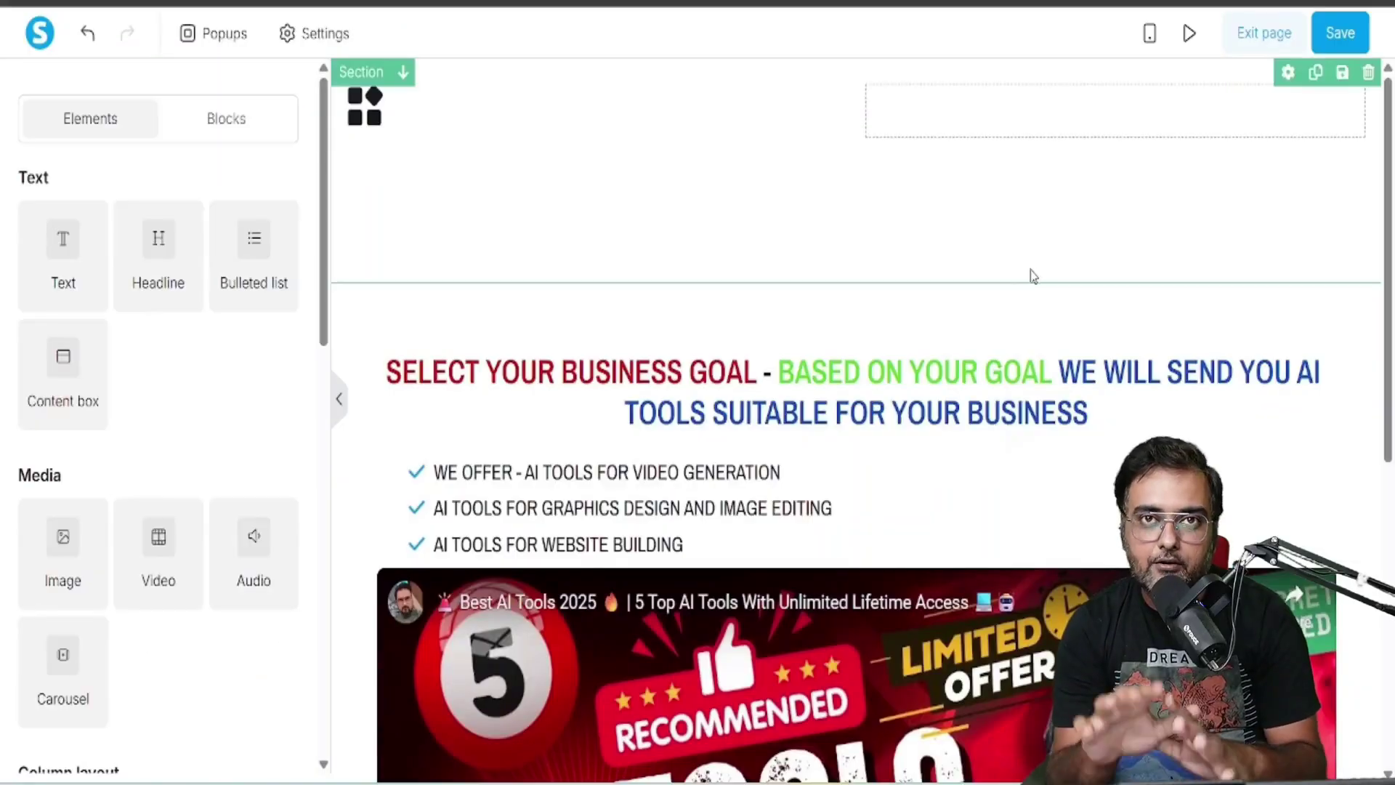
pyautogui.click(805, 204)
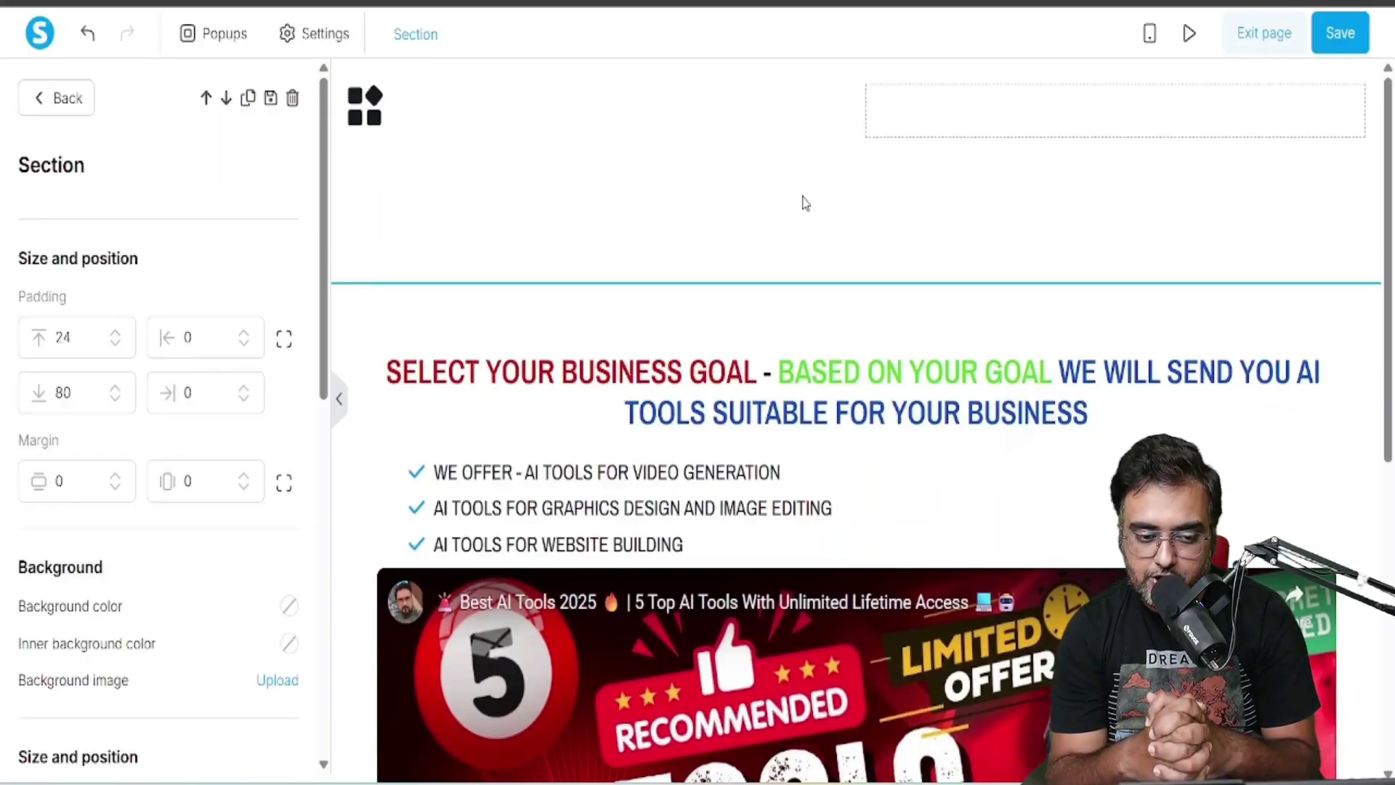
# Drag a Survey element from the Social group below the video and open its question editor
pyautogui.scroll(-8, 804, 204)
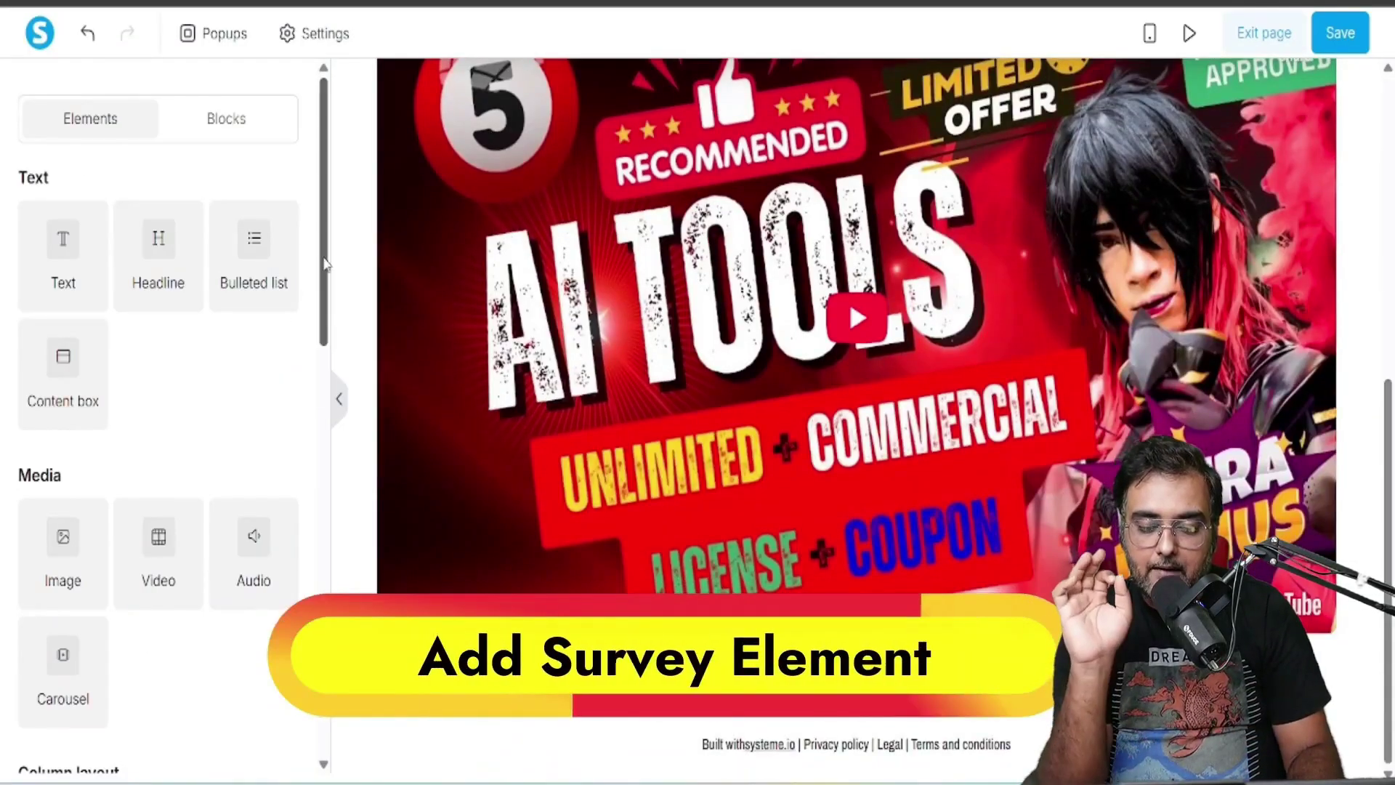
pyautogui.scroll(-10, 252, 371)
pyautogui.moveTo(252, 371); pyautogui.dragTo(795, 616)
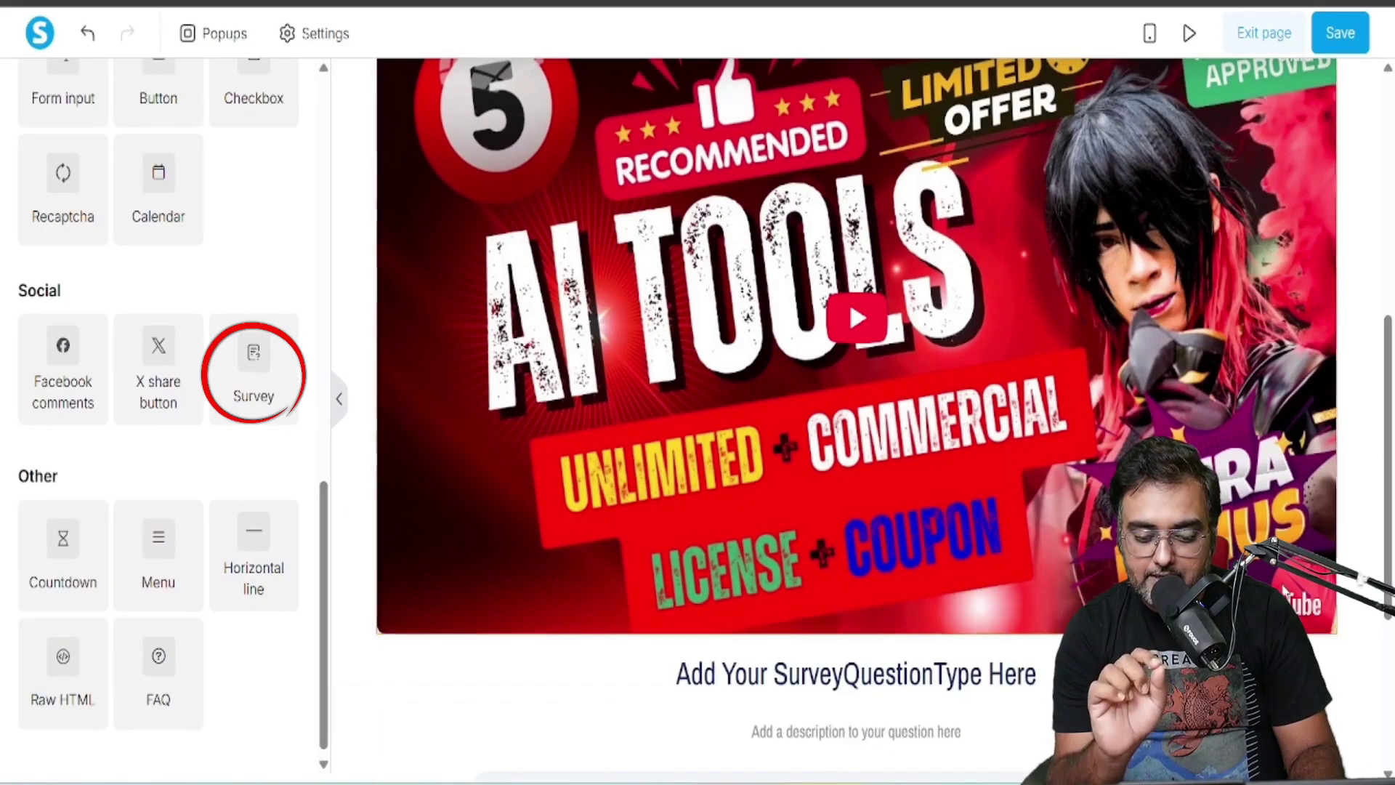
pyautogui.scroll(-5, 800, 581)
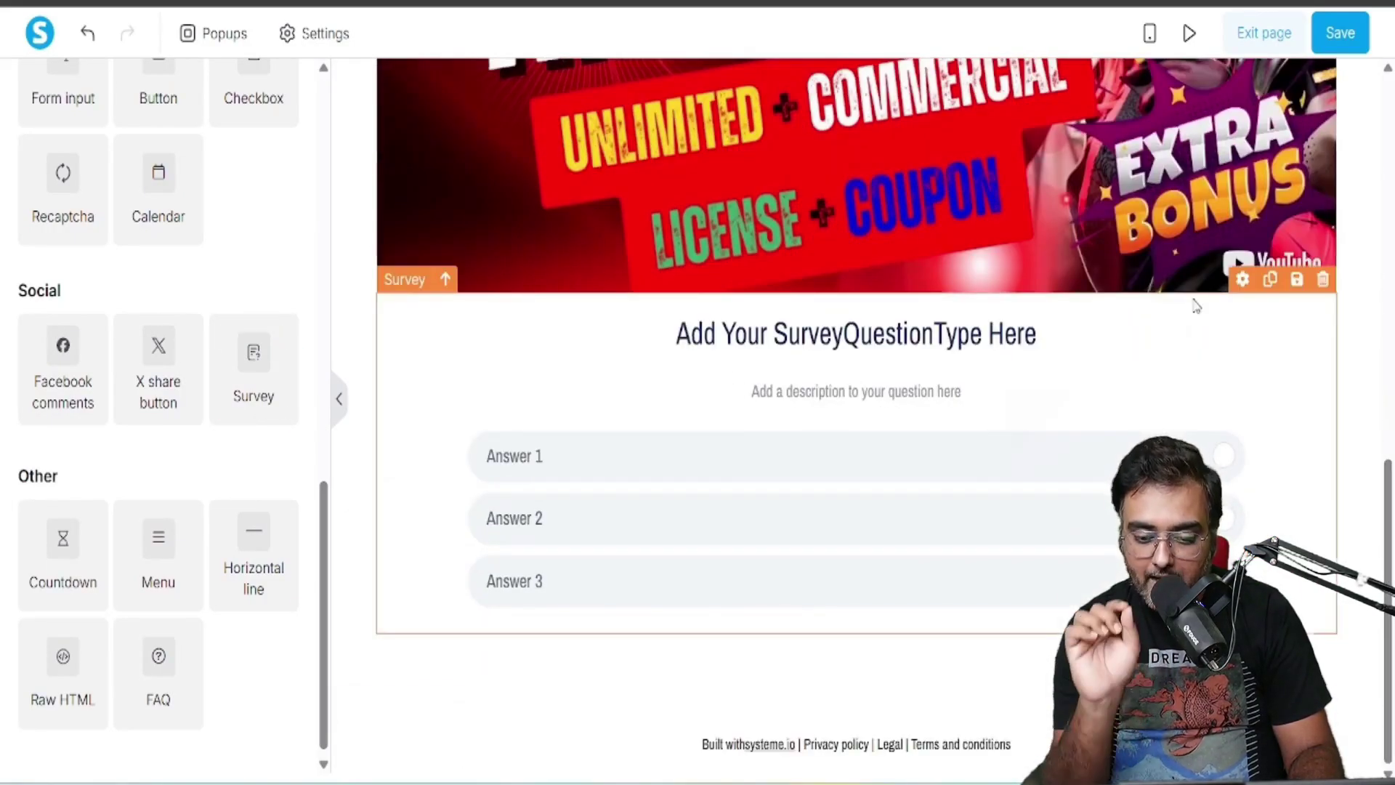
pyautogui.click(1206, 359)
pyautogui.click(1223, 273)
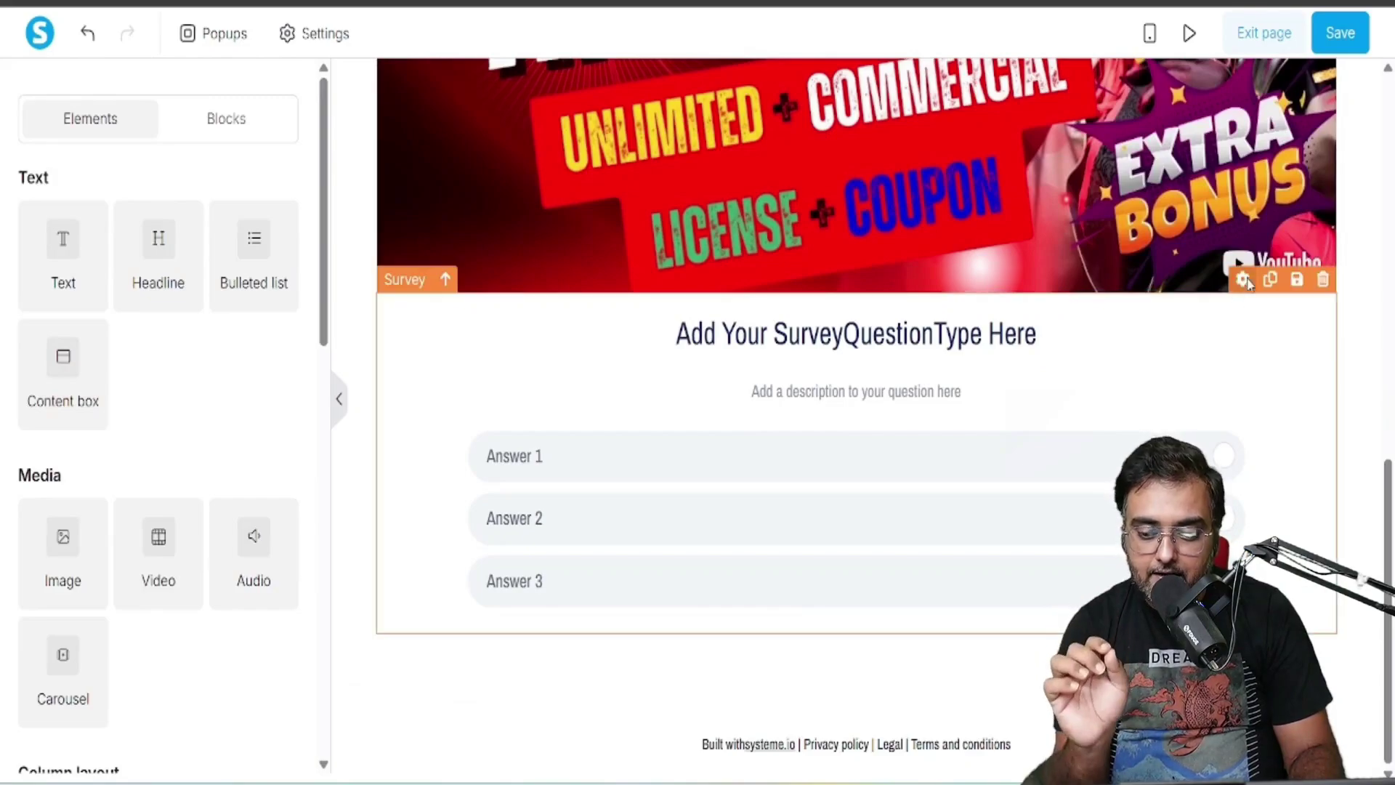
pyautogui.click(1244, 283)
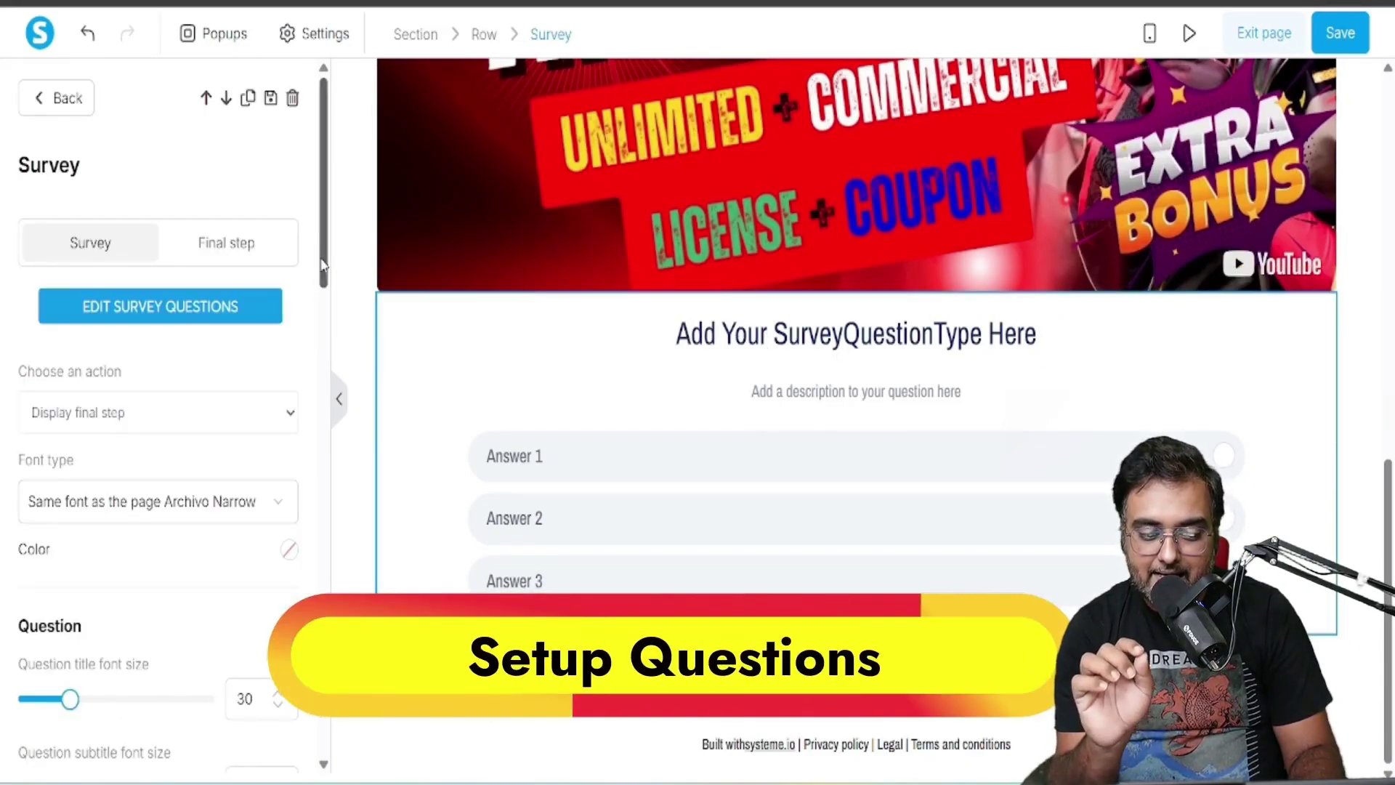
pyautogui.moveTo(325, 247); pyautogui.dragTo(330, 320)
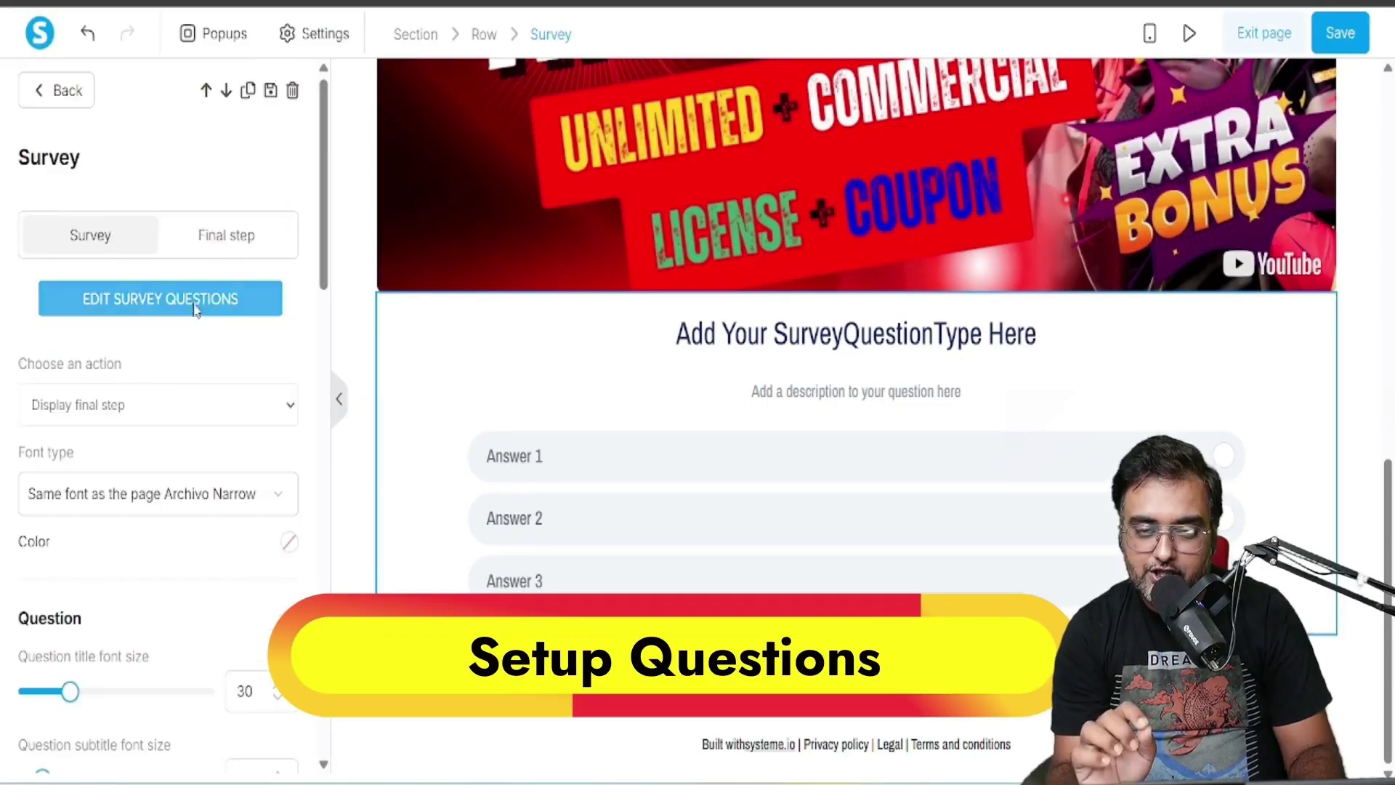
pyautogui.click(162, 295)
# Set the question to 'Select The Main Goal Of Your Business That You Want To Achieve With AI Tools' and add the subtitle
pyautogui.click(603, 196)
pyautogui.click(617, 199)
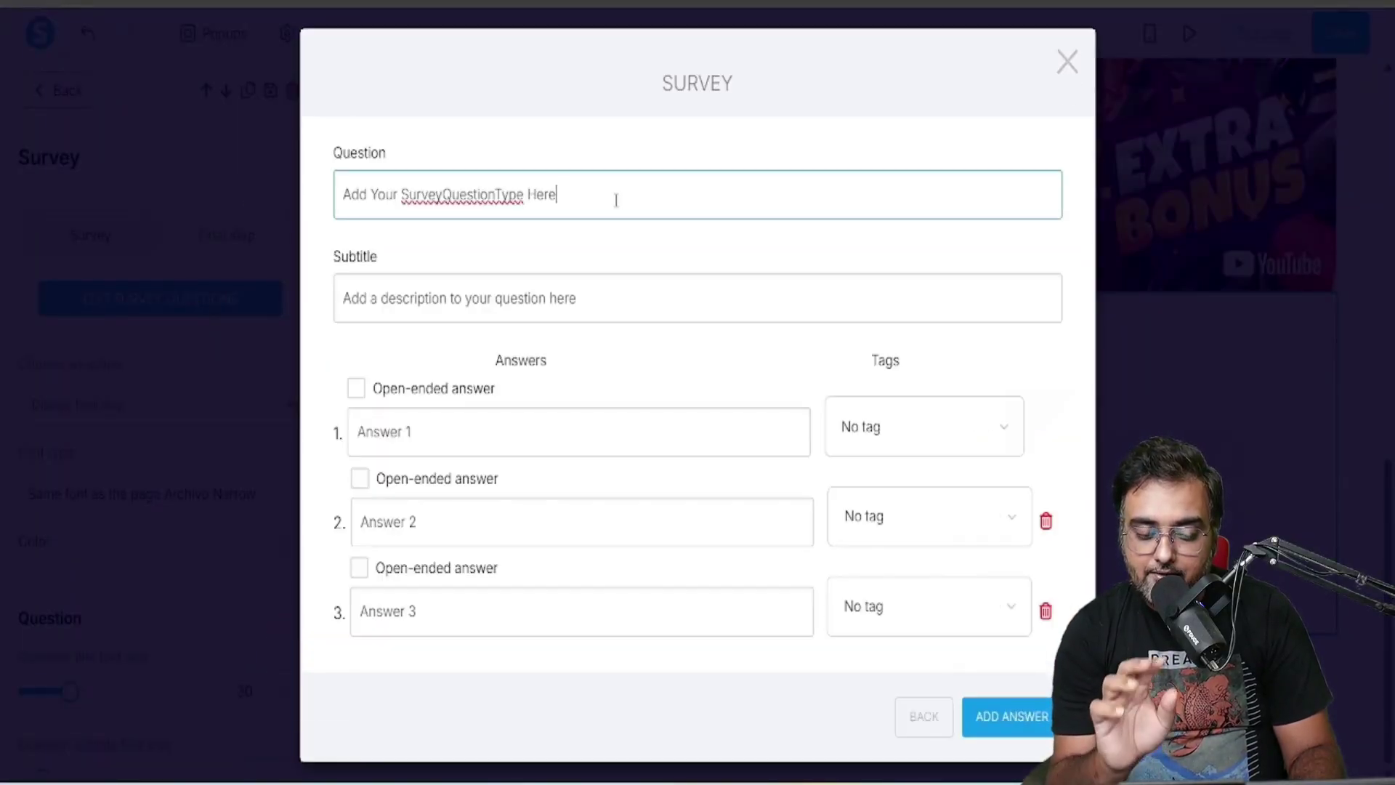
pyautogui.hotkey('ctrl', 'a')
pyautogui.write('Select The main Goal Of Your ')
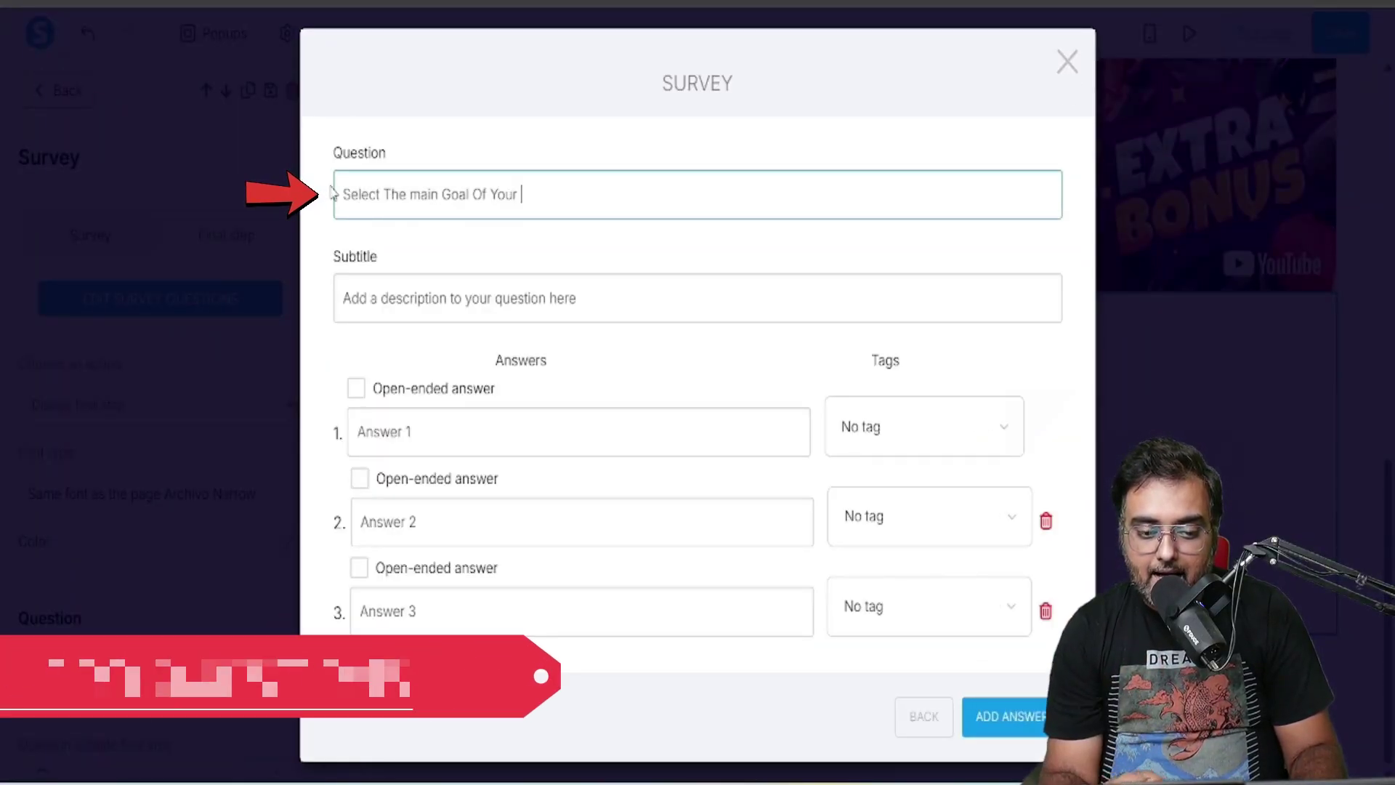
pyautogui.write('Business That You Want ')
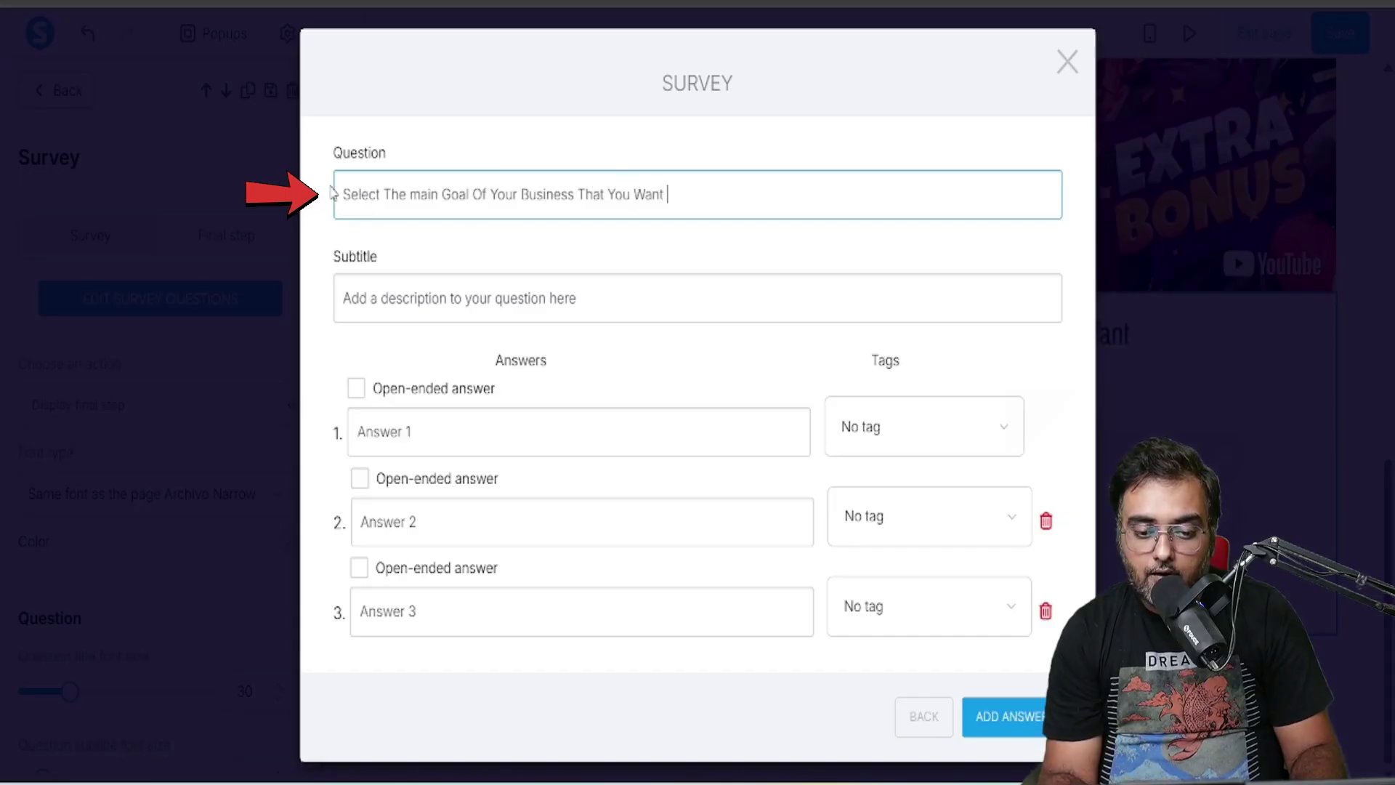
pyautogui.write('To Achieve With AI Tools')
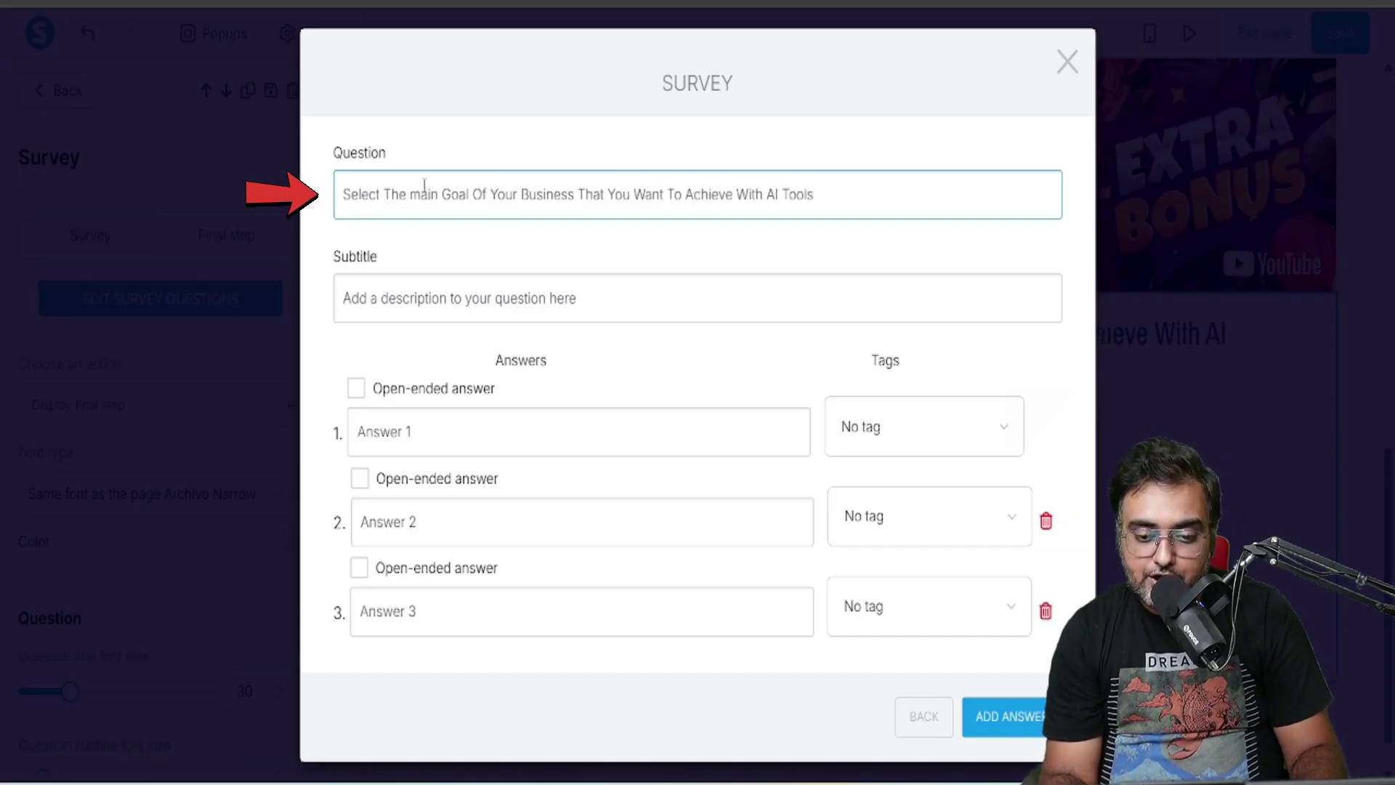
pyautogui.click(420, 194)
pyautogui.press('BackSpace')
pyautogui.write('M')
pyautogui.click(341, 298)
pyautogui.write('Sele')
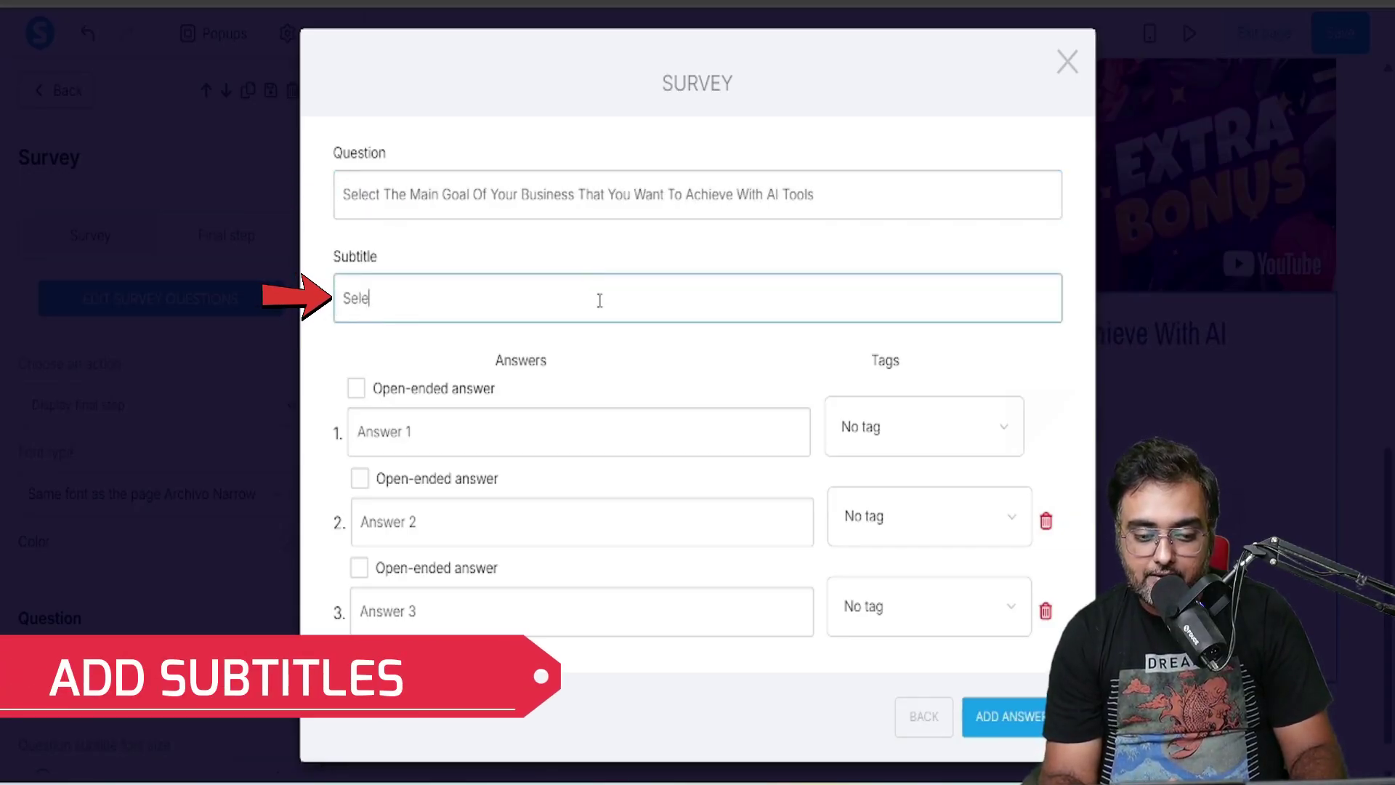
pyautogui.write('ct Your Business Goal For Best AO')
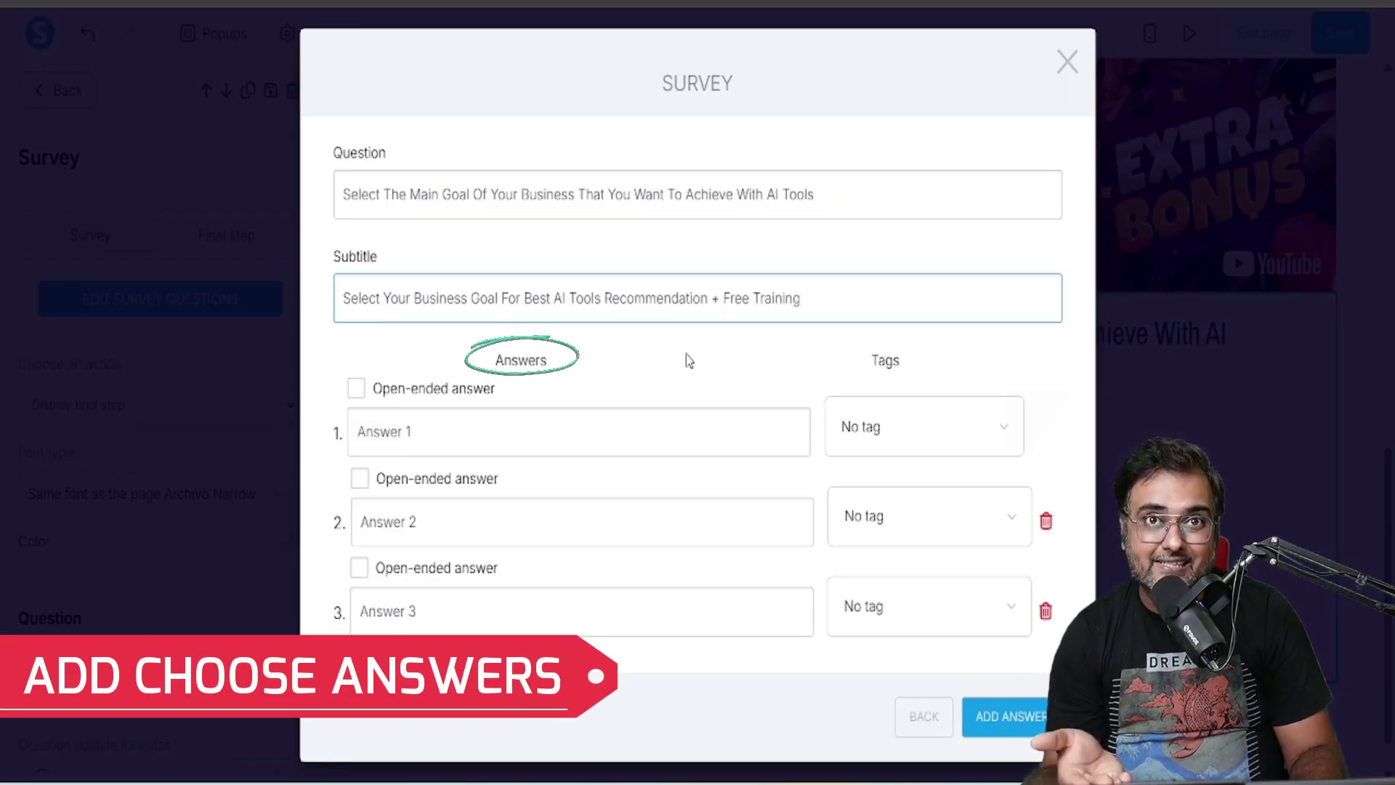
# Enter answers for video production/editing, graphics/product photography, and websites/LMS/sales funnels, then open the first answer's Tags list
pyautogui.click(428, 432)
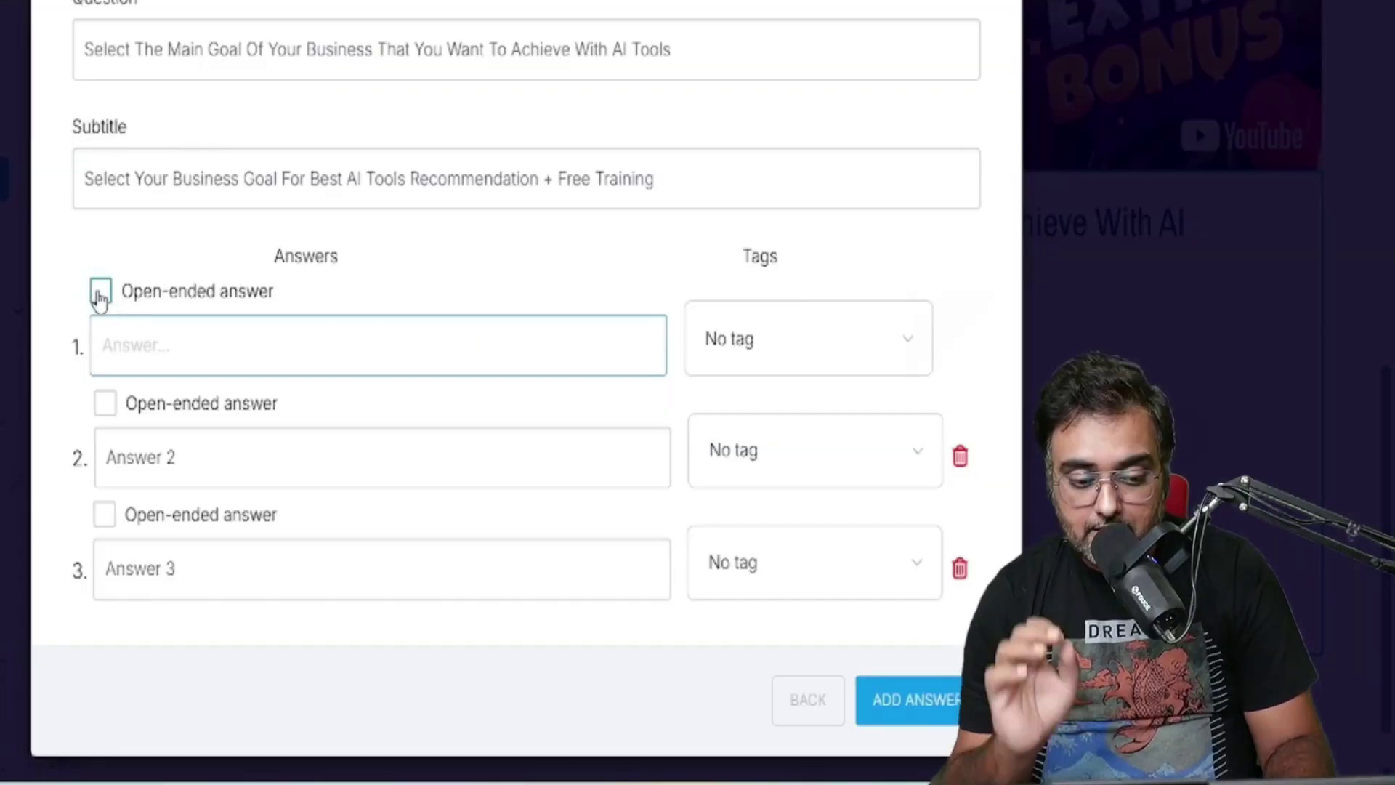
pyautogui.write('AI Video Generation And Content')
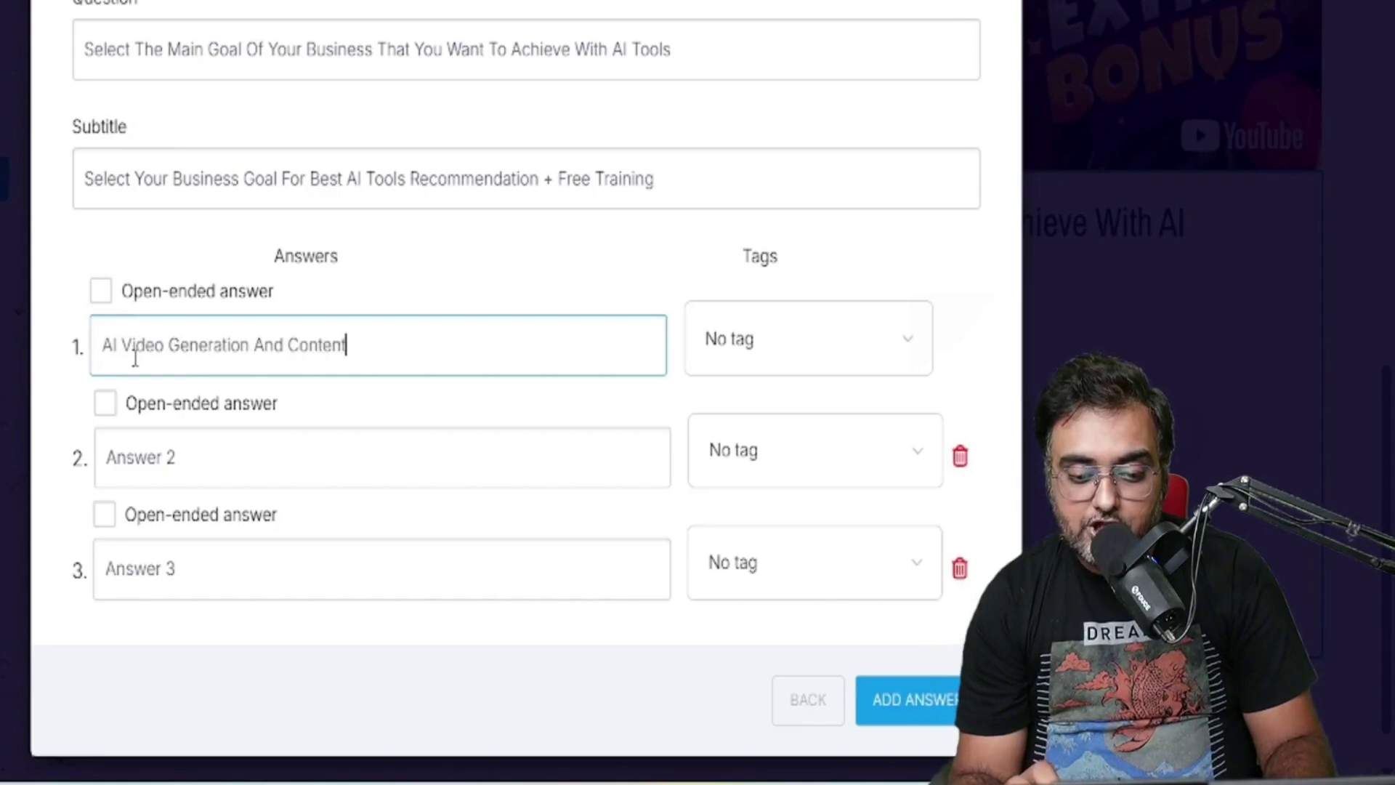
pyautogui.press('BackSpace')
pyautogui.press('BackSpace')
pyautogui.press('BackSpace')
pyautogui.doubleClick(153, 346)
pyautogui.write('Production, Video Editing')
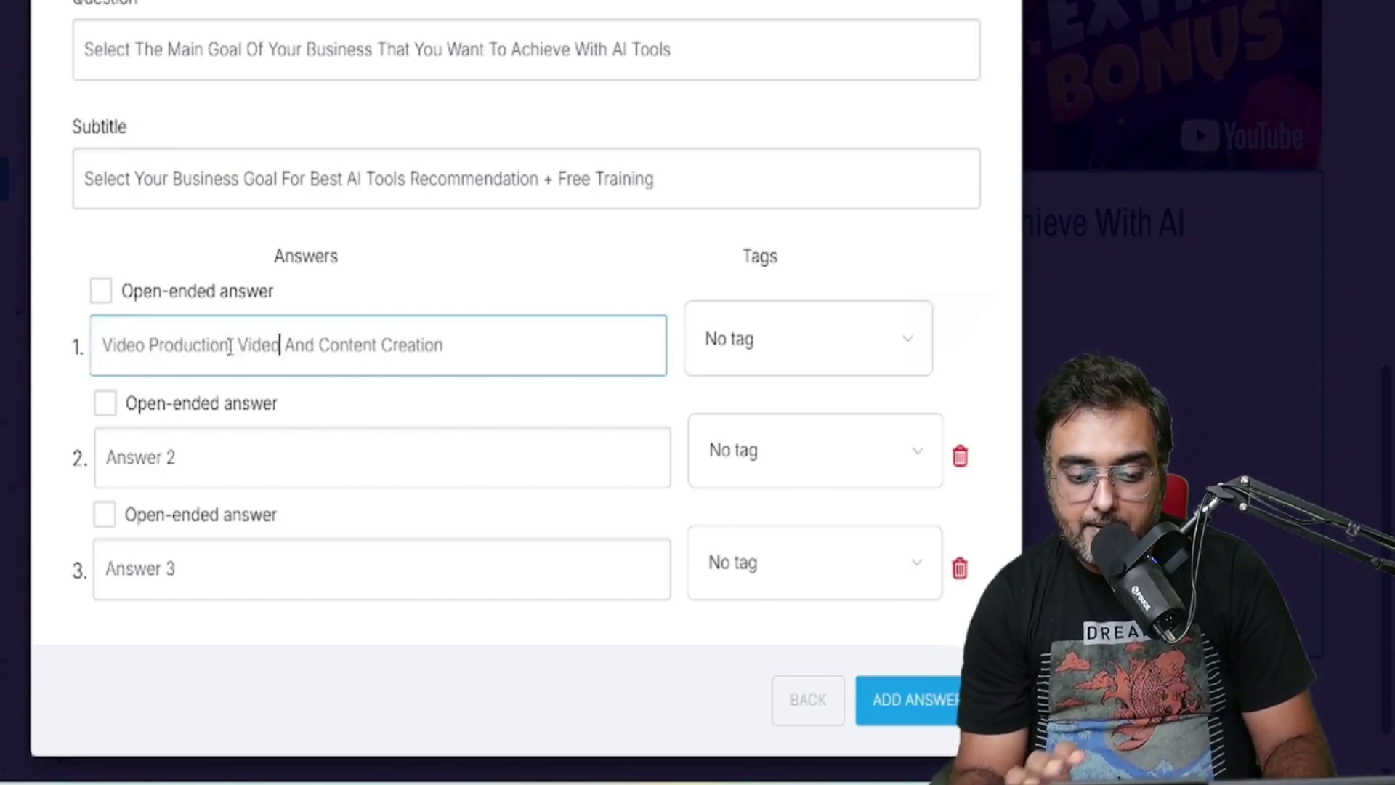
pyautogui.click(248, 471)
pyautogui.write('Graphics Designing, Image Editing And E-Commerce Product Photography')
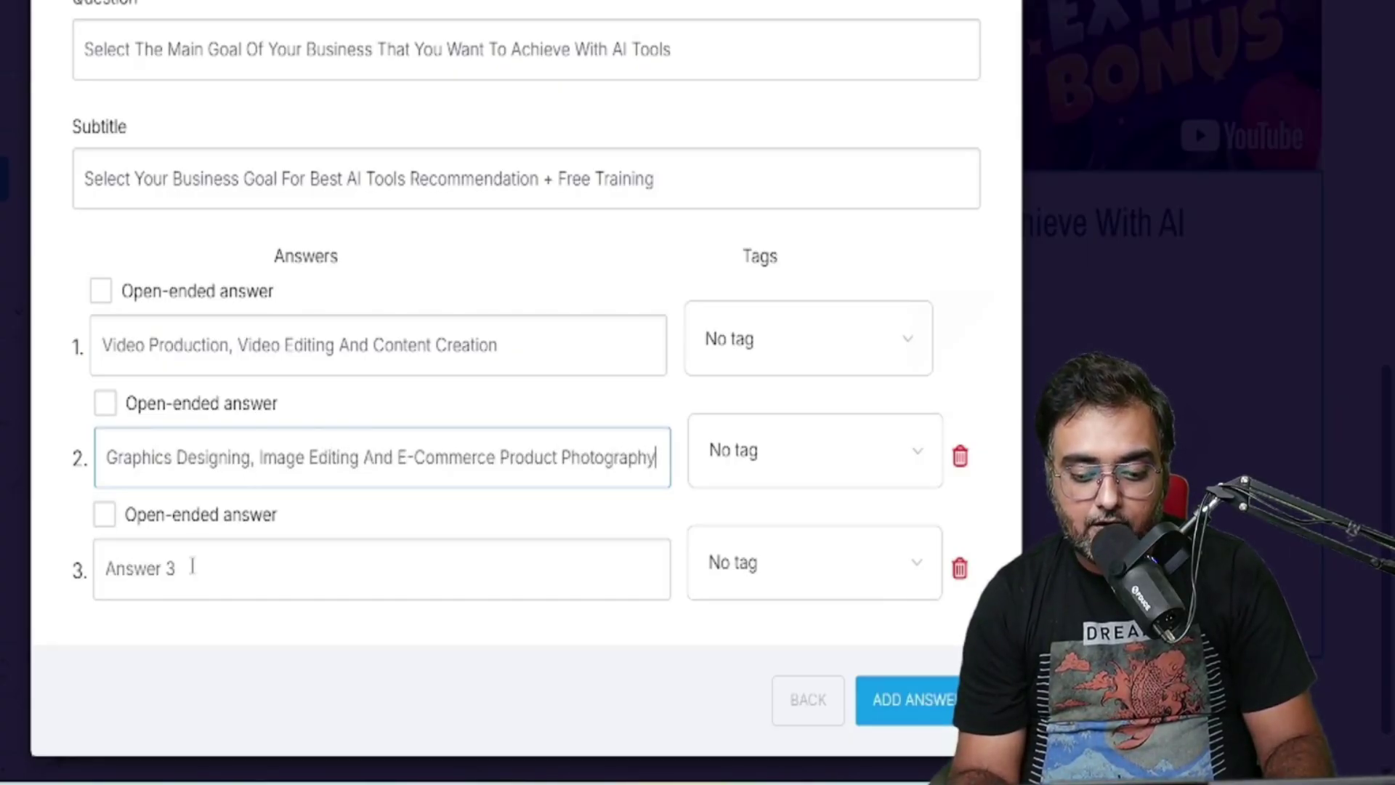
pyautogui.tripleClick(192, 566)
pyautogui.write('Create Website, landing Pages, LMS And Sales Funnels For My Business')
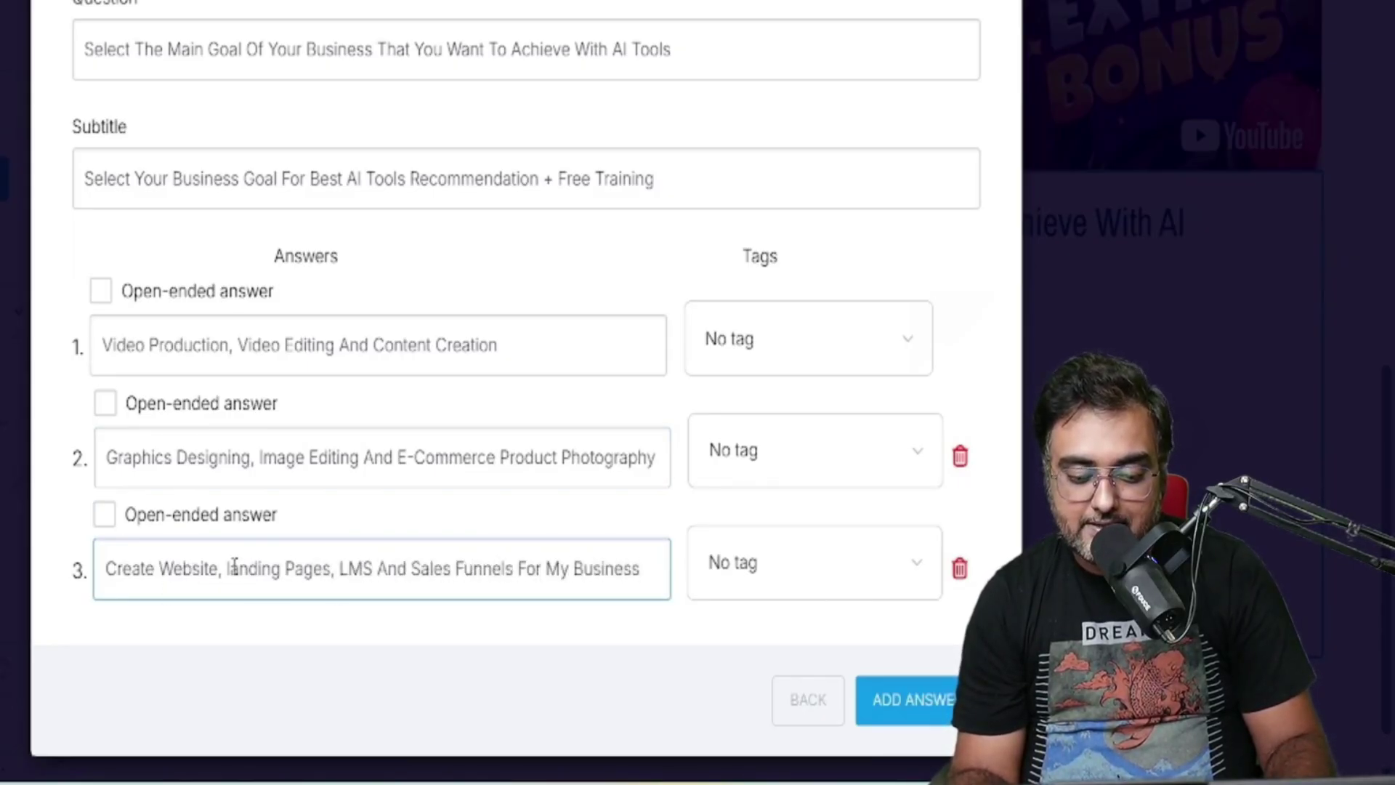
pyautogui.click(798, 350)
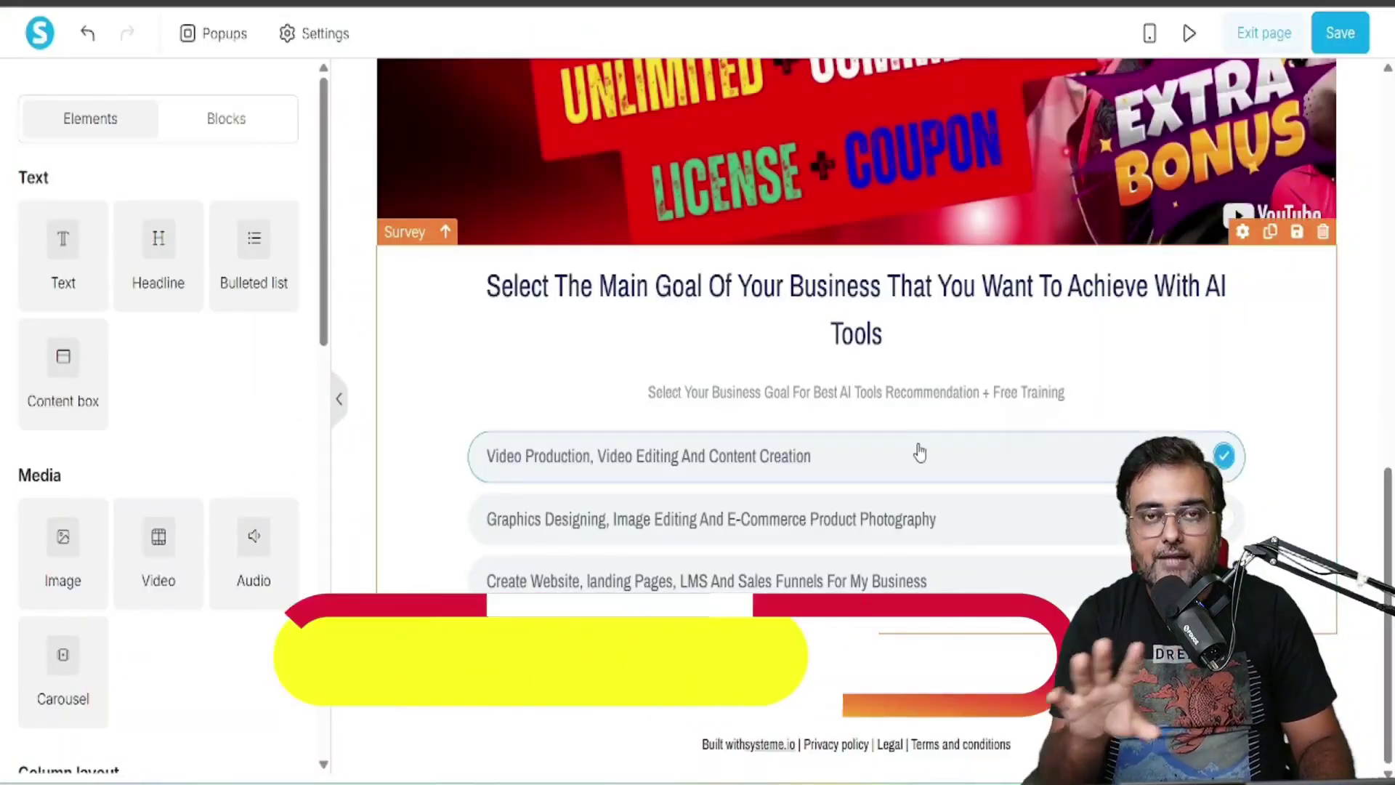
# Close the survey questions and bring up the Final step's after-survey action choices
pyautogui.click(917, 452)
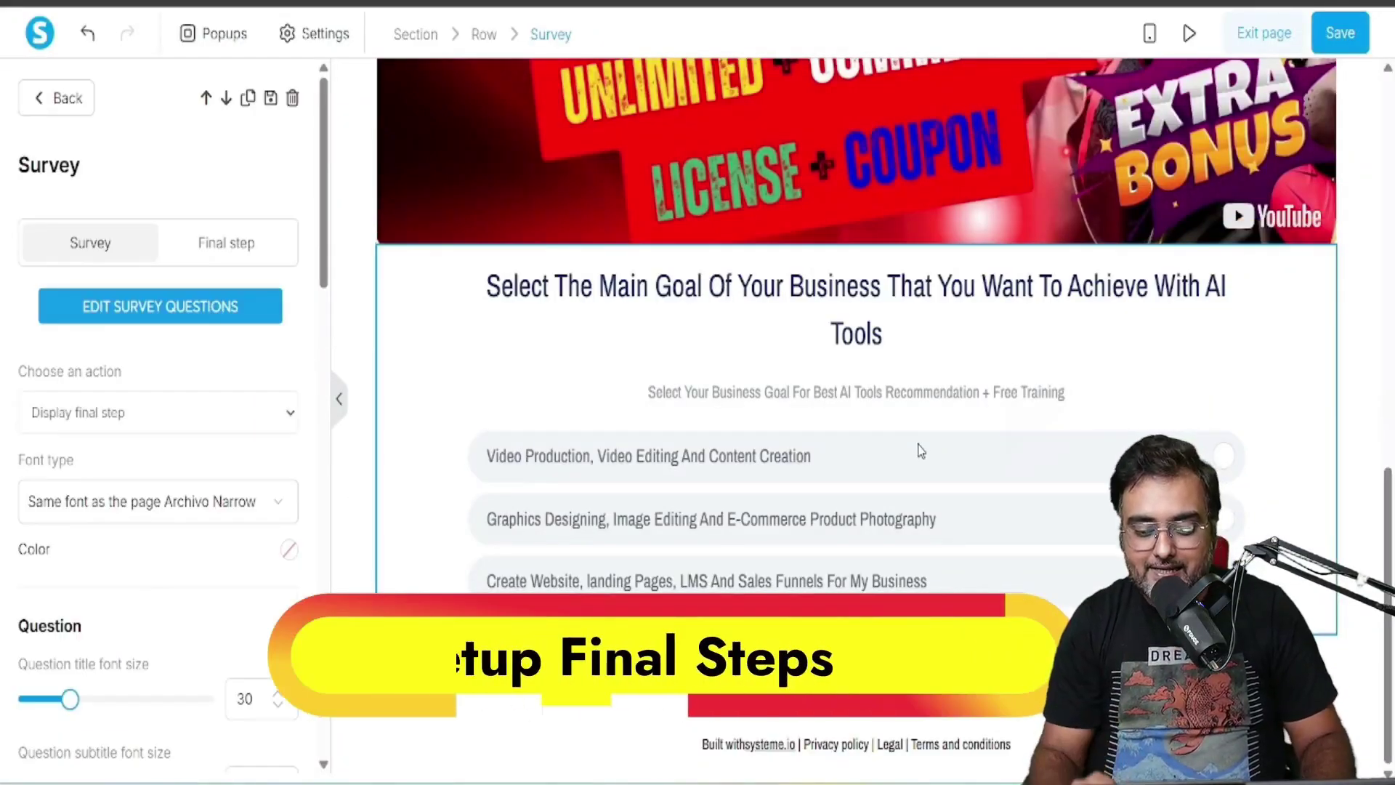
pyautogui.click(238, 248)
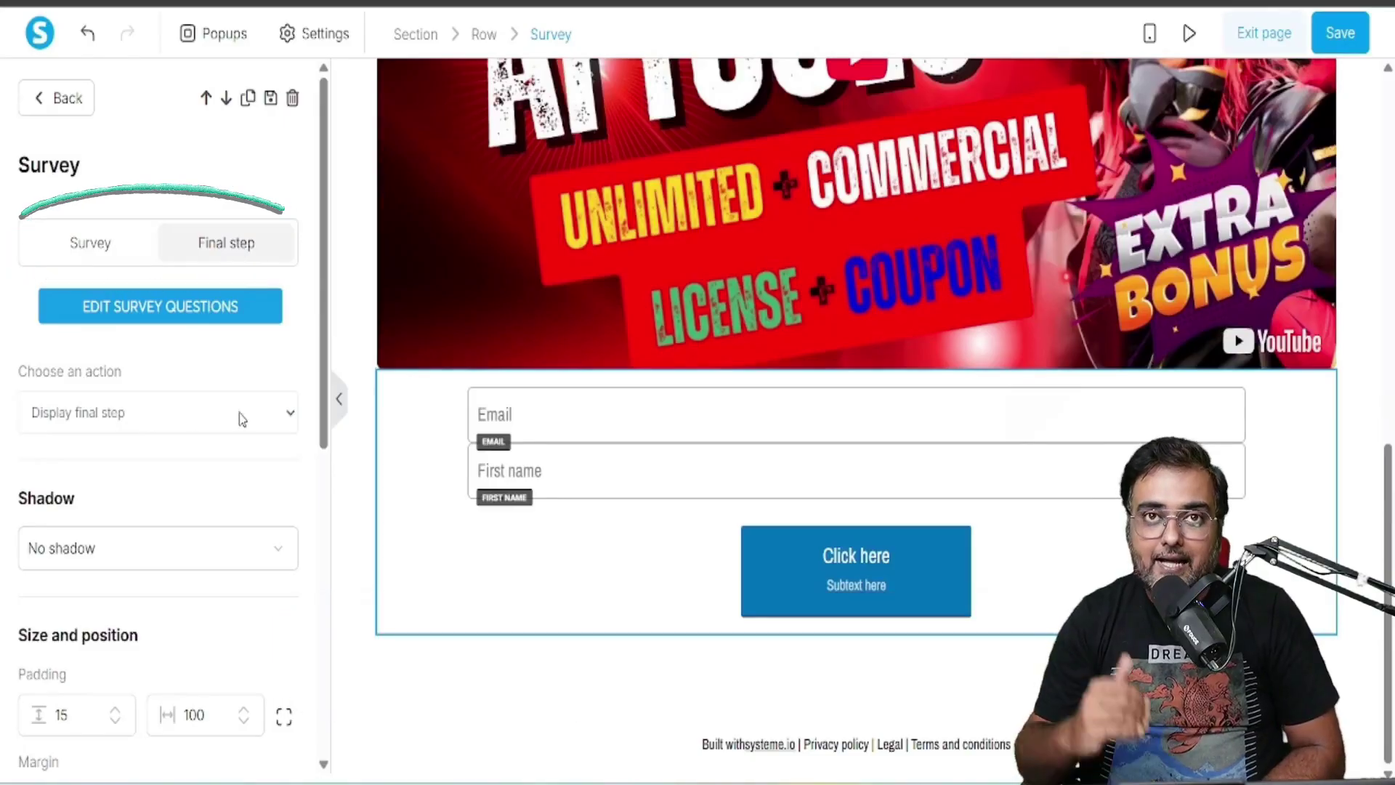
pyautogui.click(240, 417)
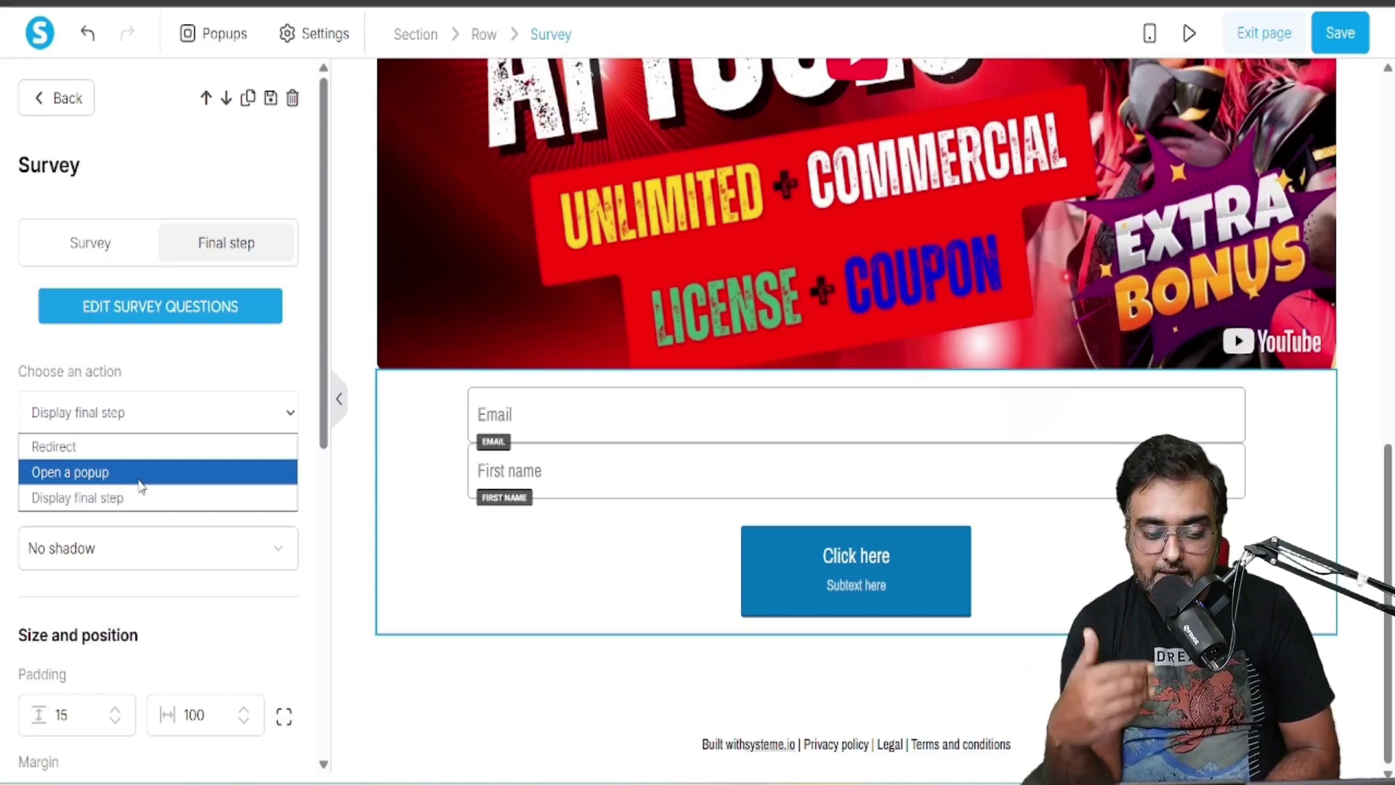
# Try Redirect as the after-survey action, then set it back to 'Display final step'
pyautogui.click(114, 454)
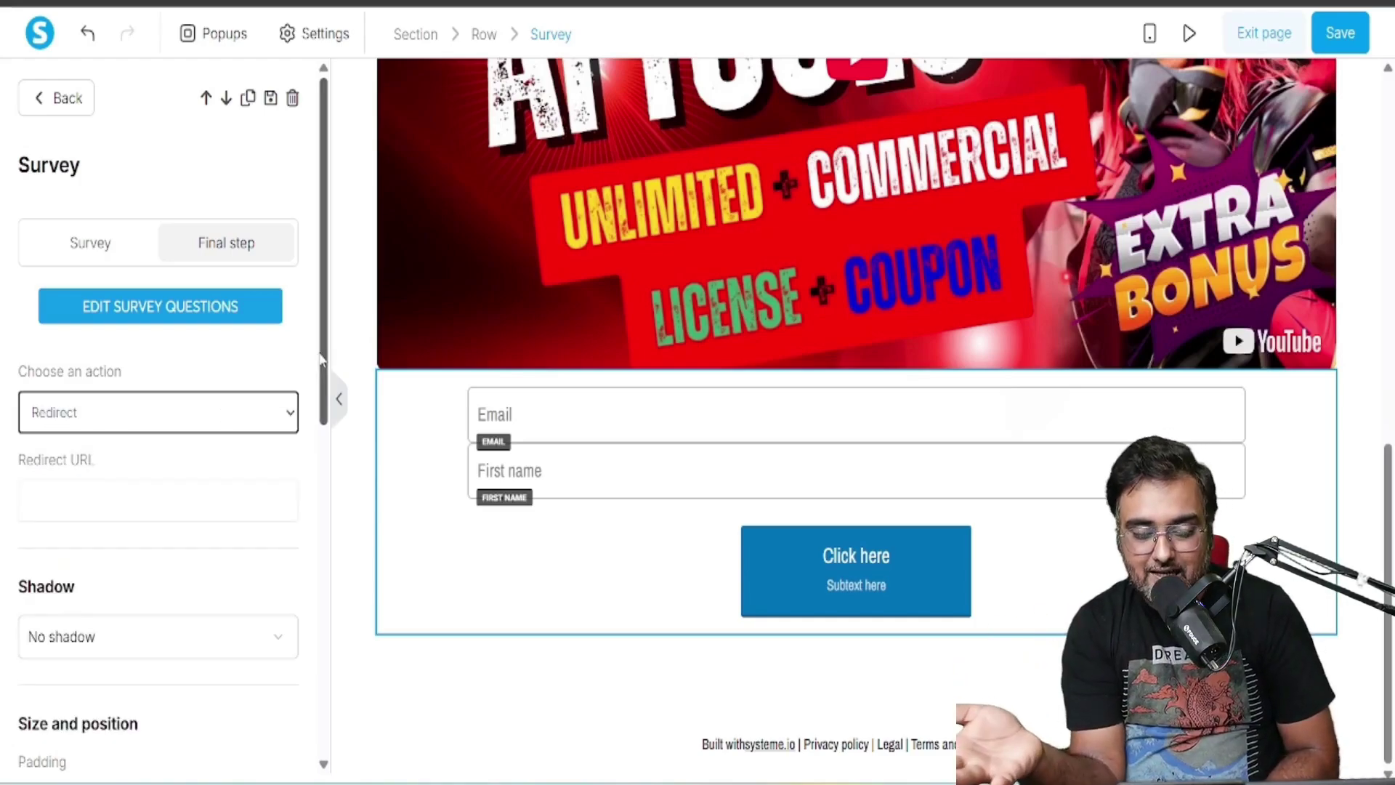
pyautogui.scroll(-2, 232, 305)
pyautogui.scroll(1, 235, 302)
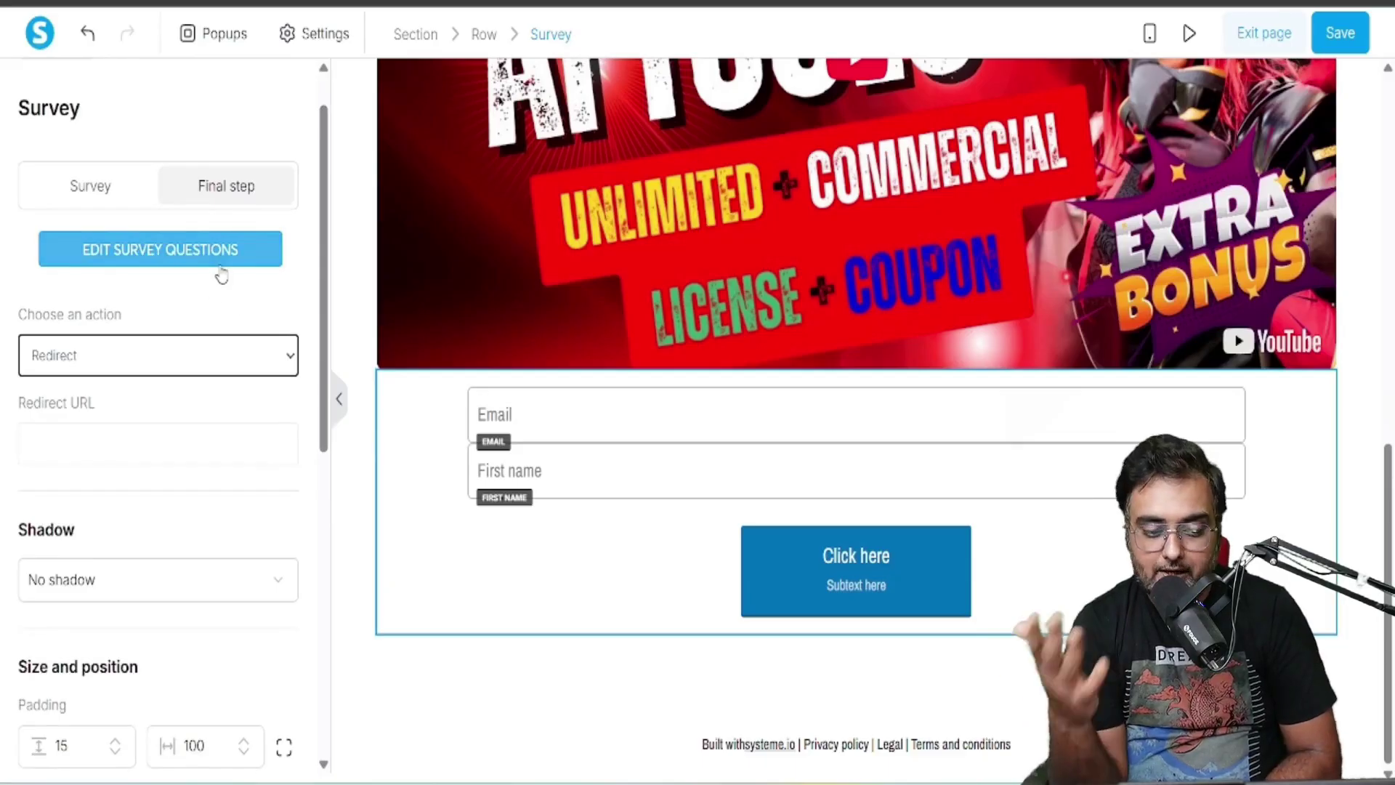
pyautogui.click(228, 365)
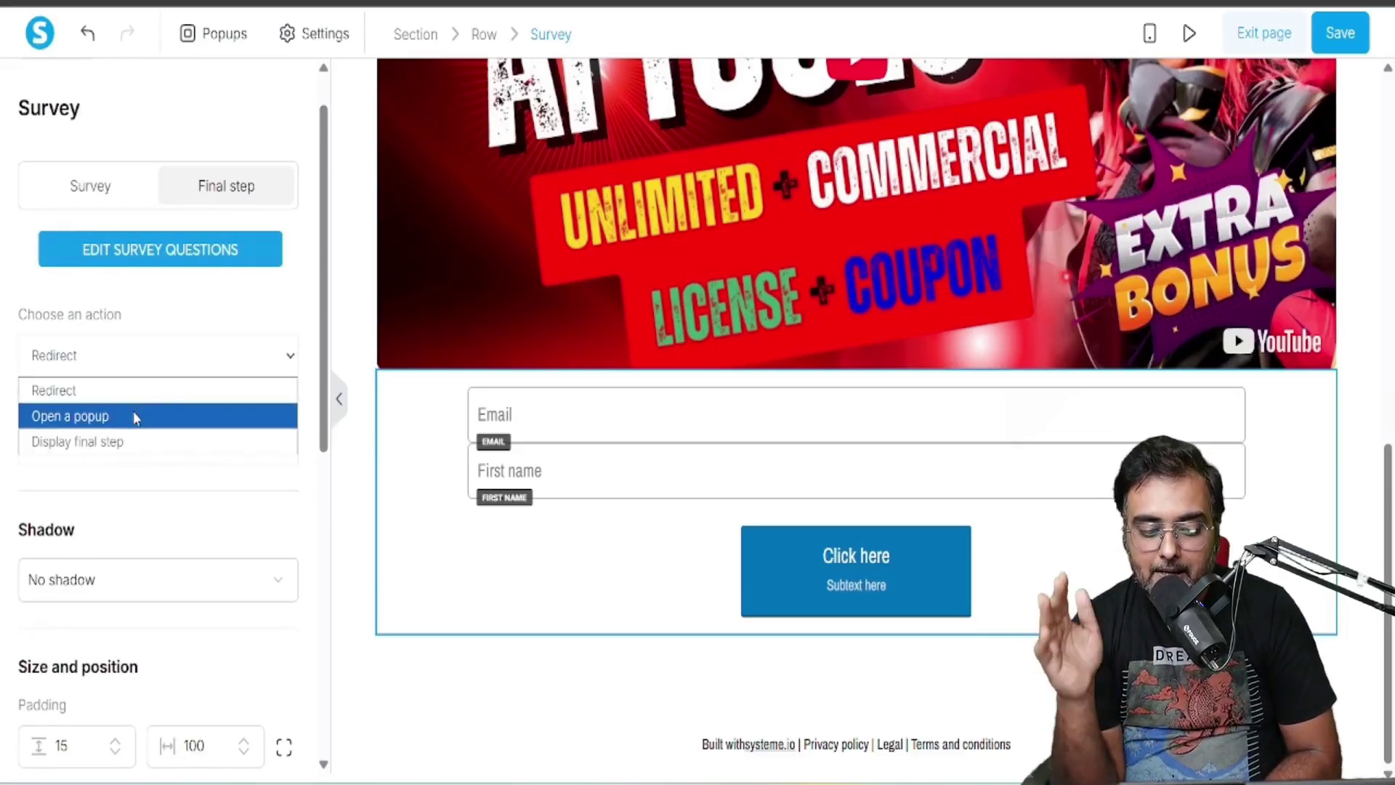
pyautogui.click(109, 443)
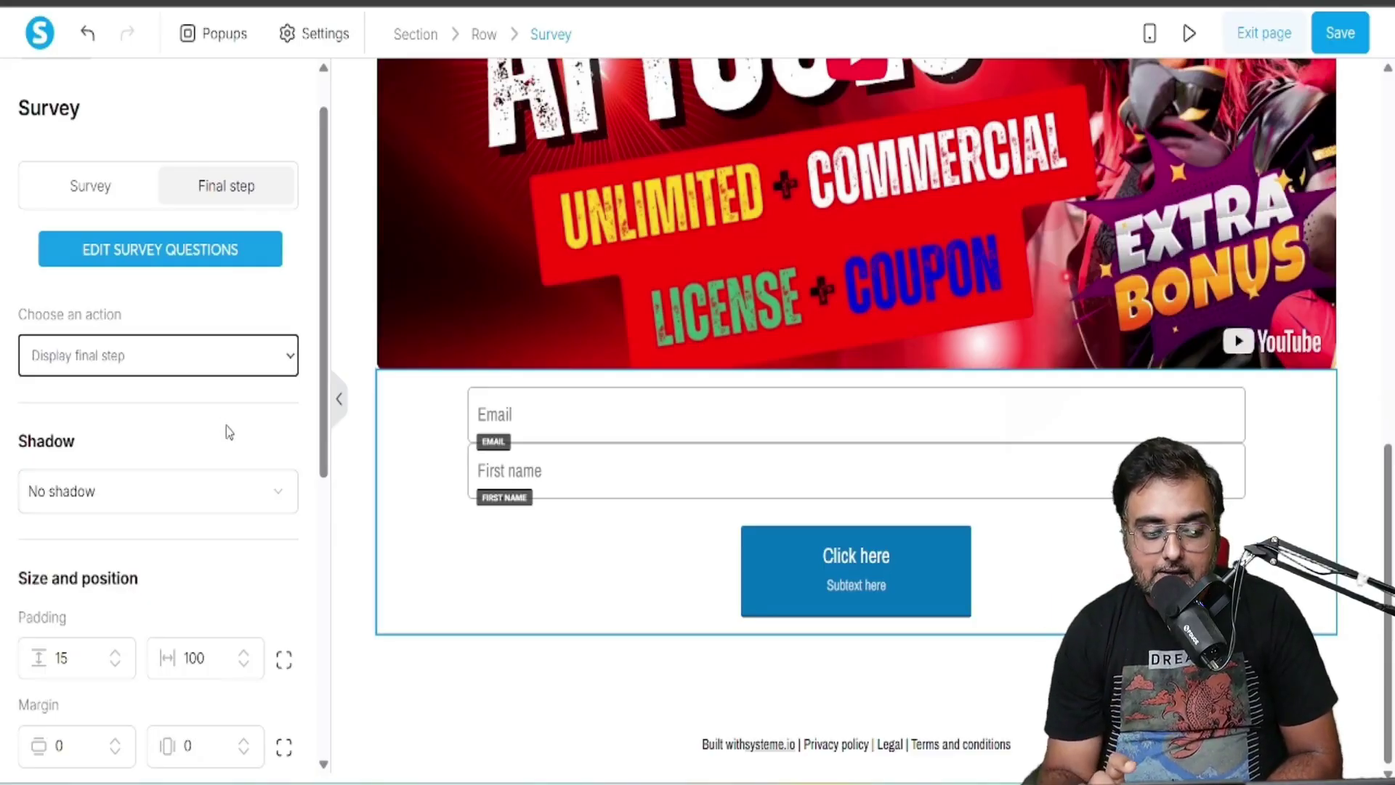
pyautogui.scroll(-1, 227, 431)
pyautogui.scroll(-6, 337, 349)
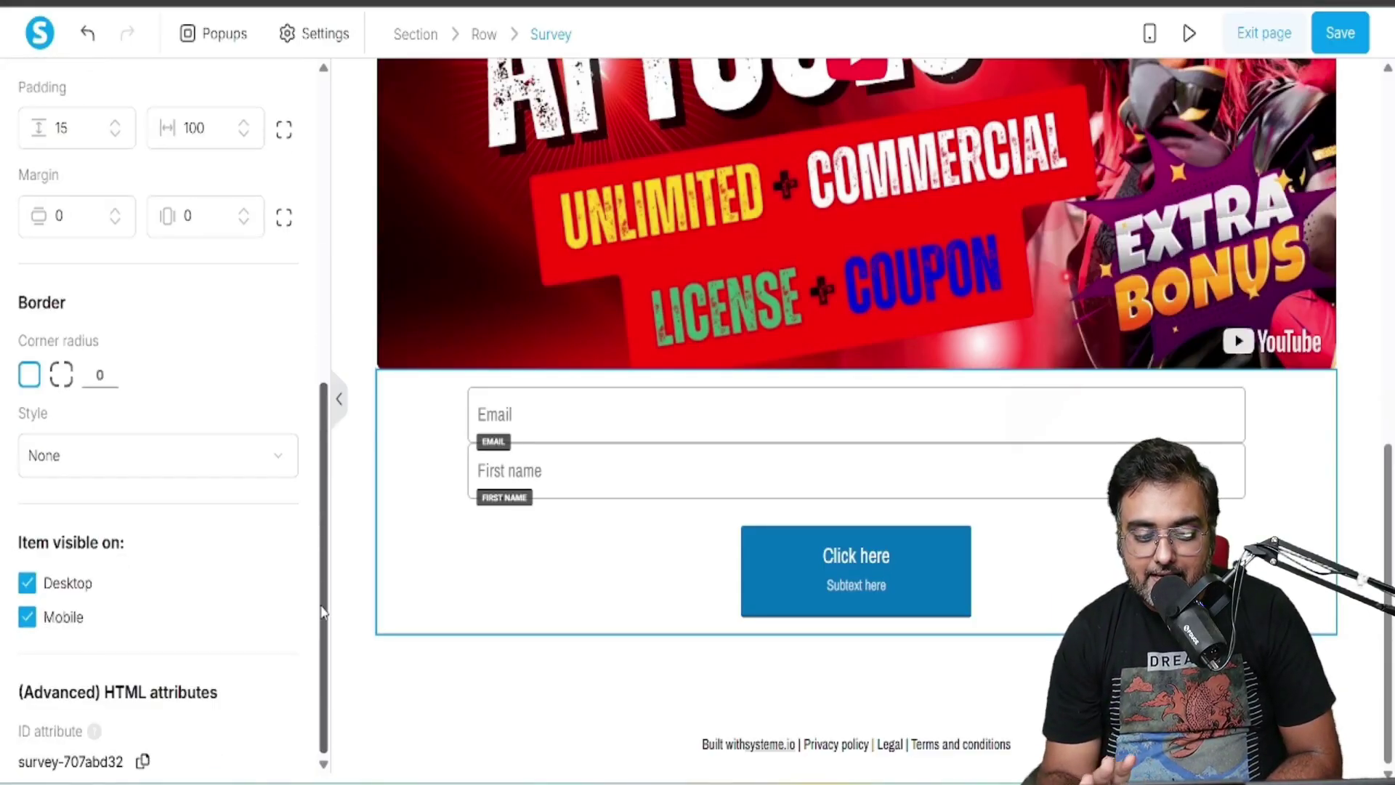
pyautogui.scroll(8, 311, 303)
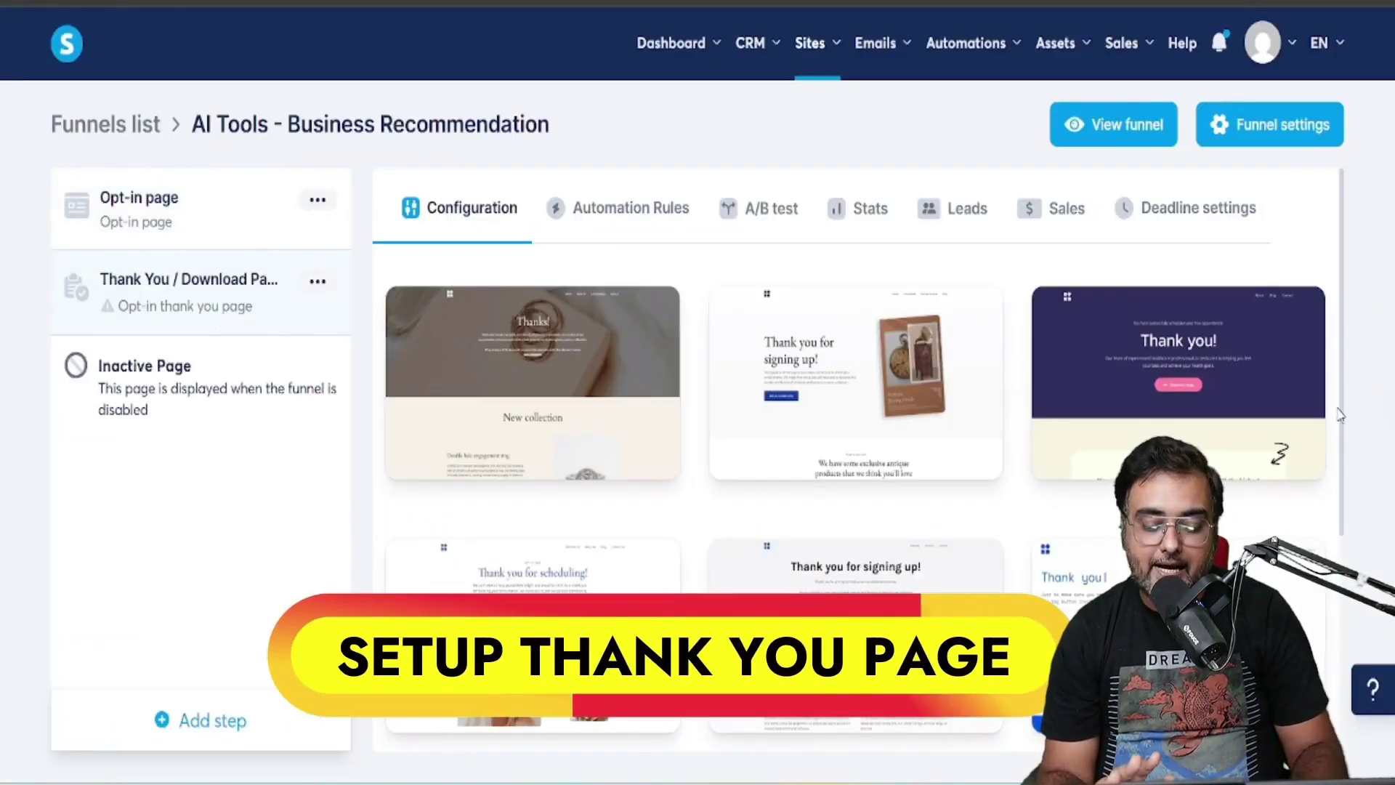
# Pick a thank-you page template and set its URL path to business-tools-recommendation-delivery
pyautogui.scroll(-5, 1343, 407)
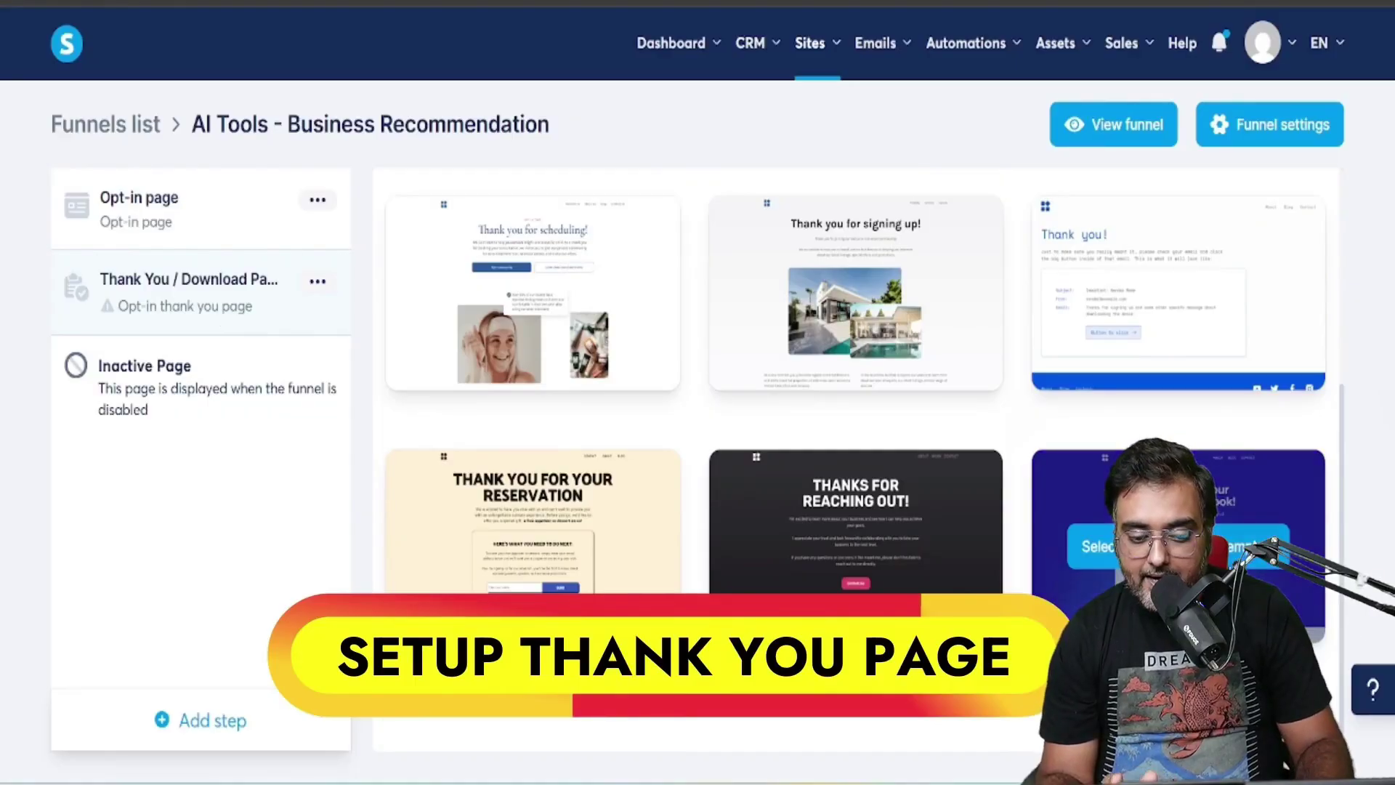
pyautogui.click(1134, 545)
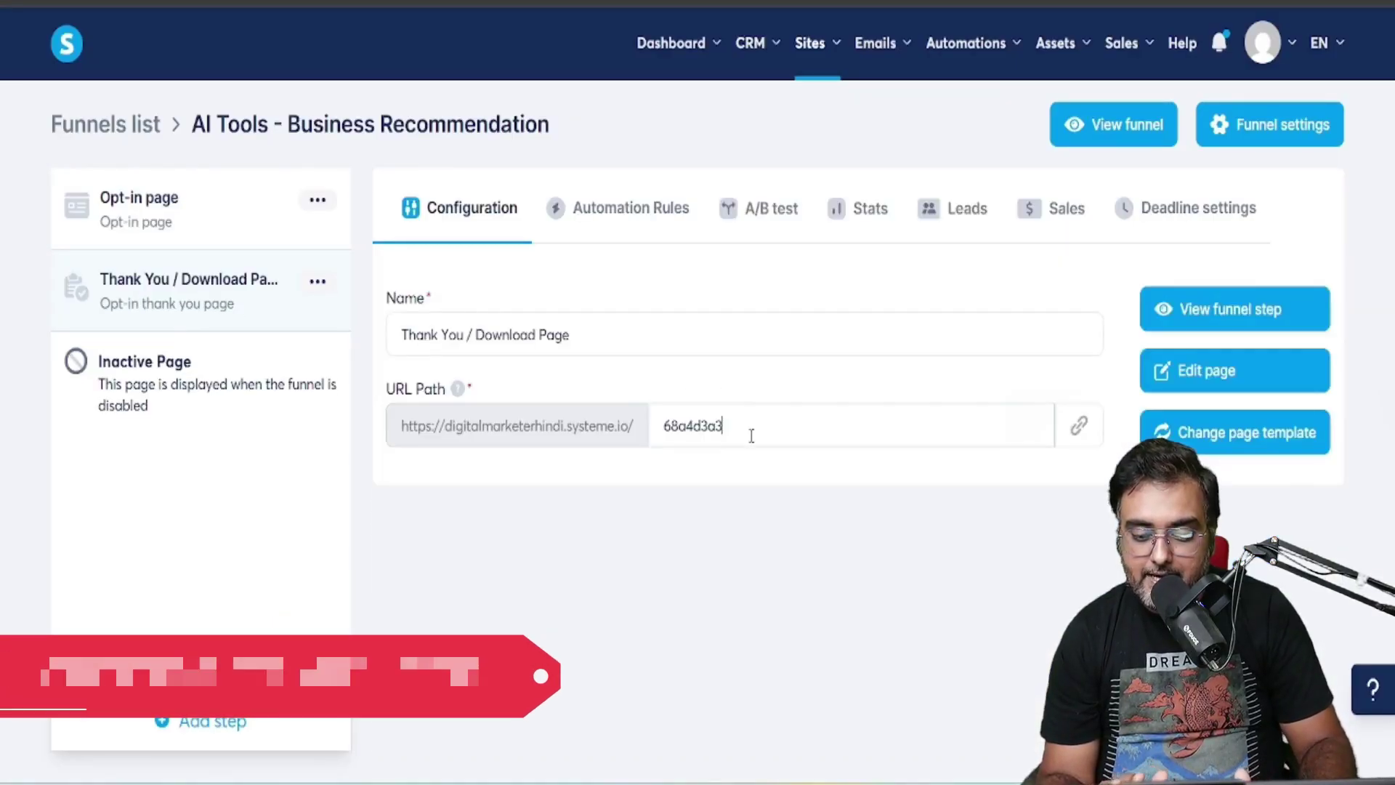
pyautogui.press('BackSpace')
pyautogui.press('BackSpace')
pyautogui.press('BackSpace')
pyautogui.press('BackSpace')
pyautogui.press('BackSpace')
pyautogui.press('BackSpace')
pyautogui.press('BackSpace')
pyautogui.press('BackSpace')
pyautogui.write('business-tools-re')
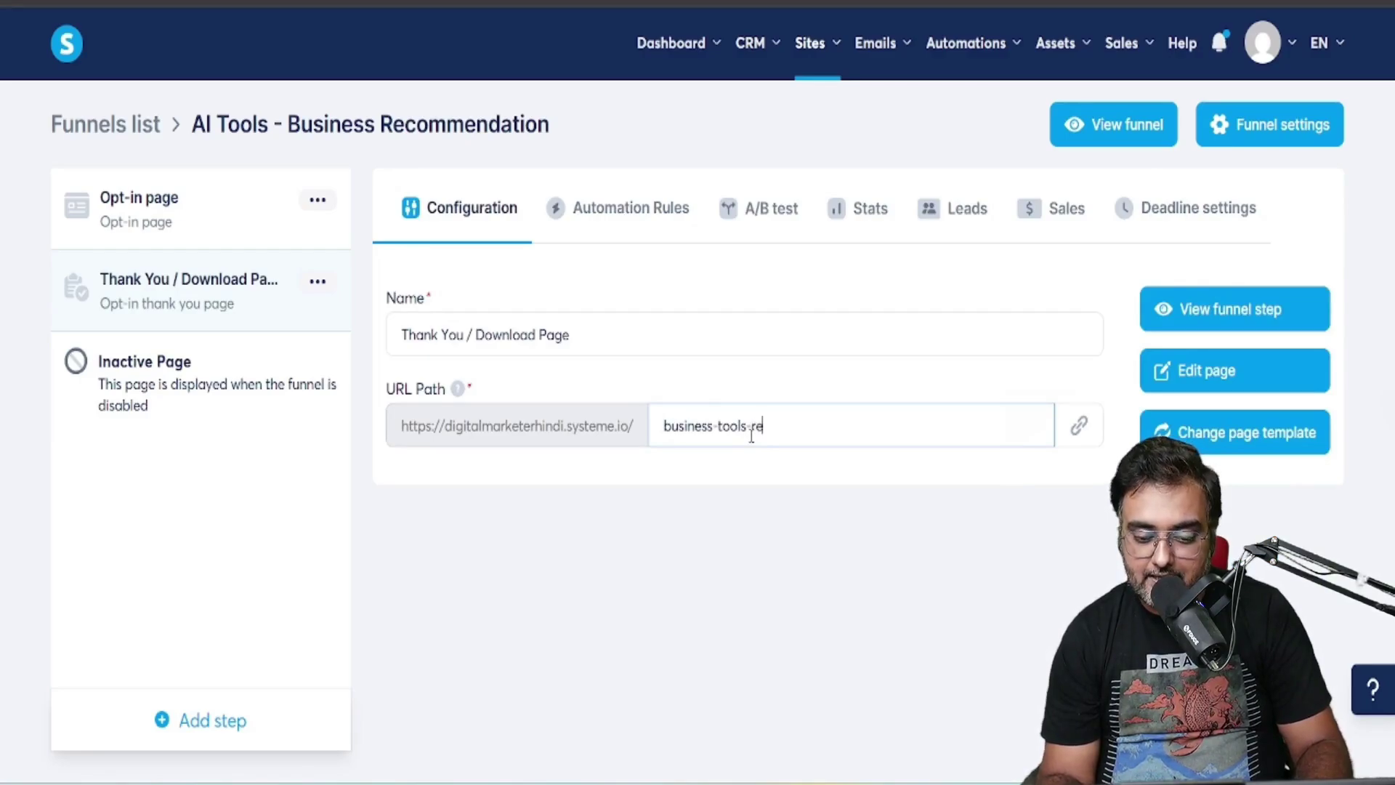
pyautogui.write('commendation-')
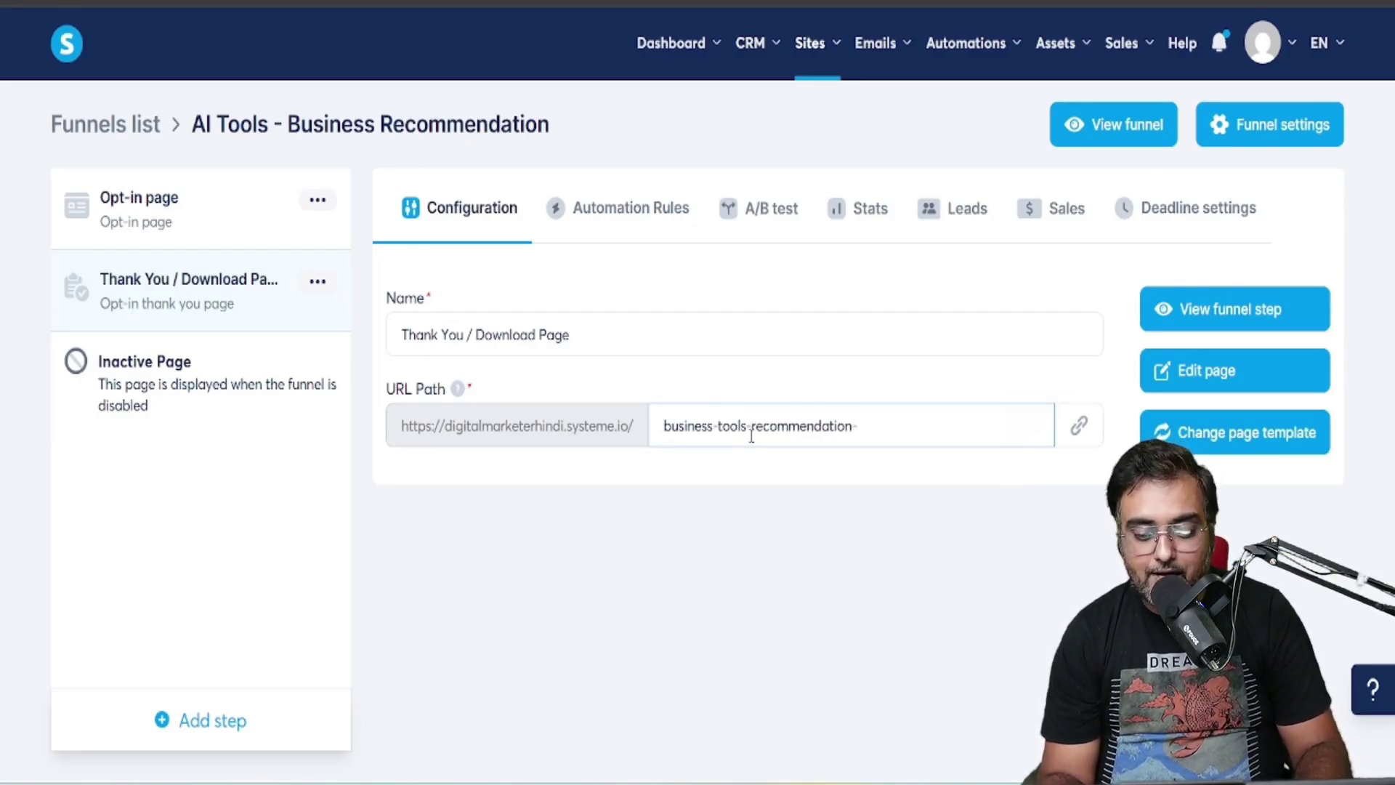
pyautogui.write('delivery')
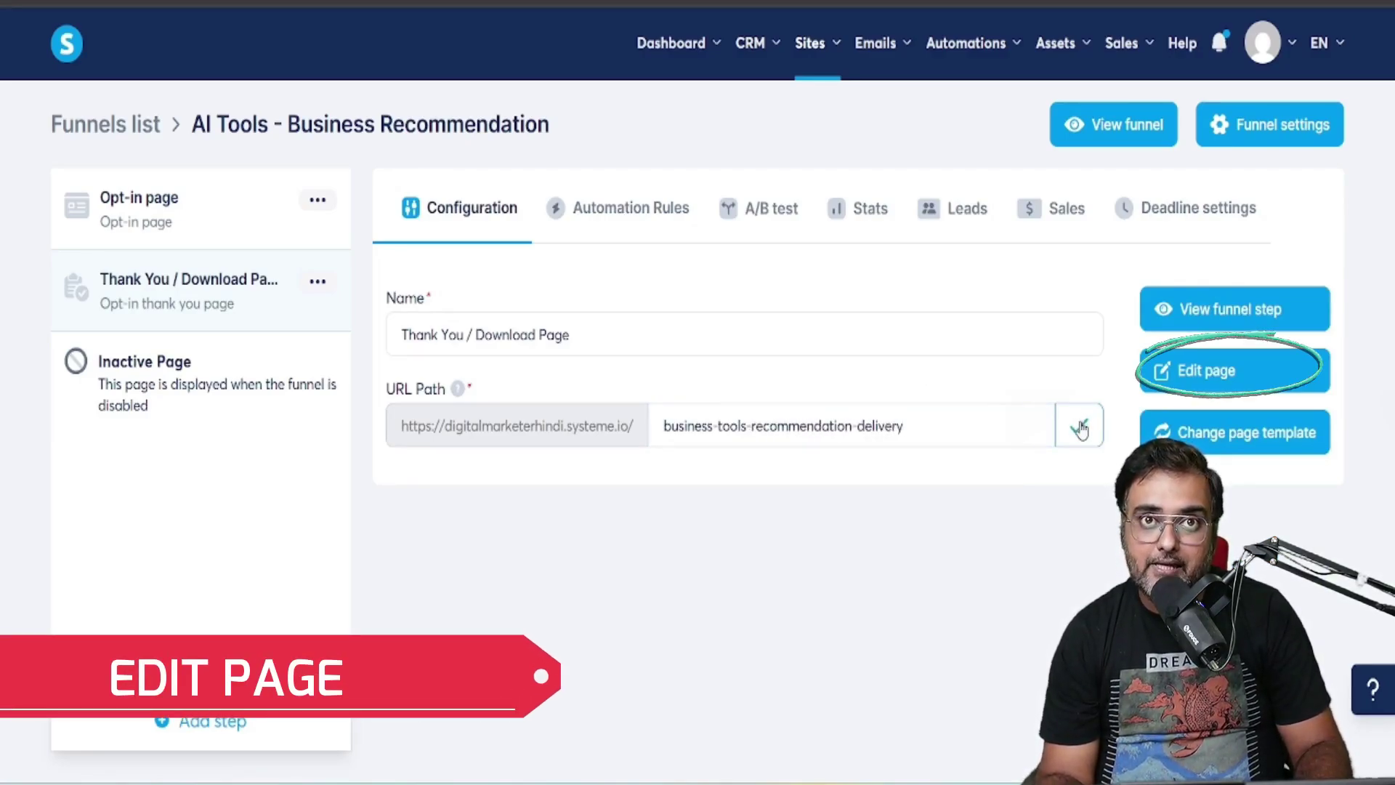
pyautogui.click(1080, 428)
# Open the thank-you page editor and change the headline to end 'AI Tools Recommendation'
pyautogui.click(1210, 373)
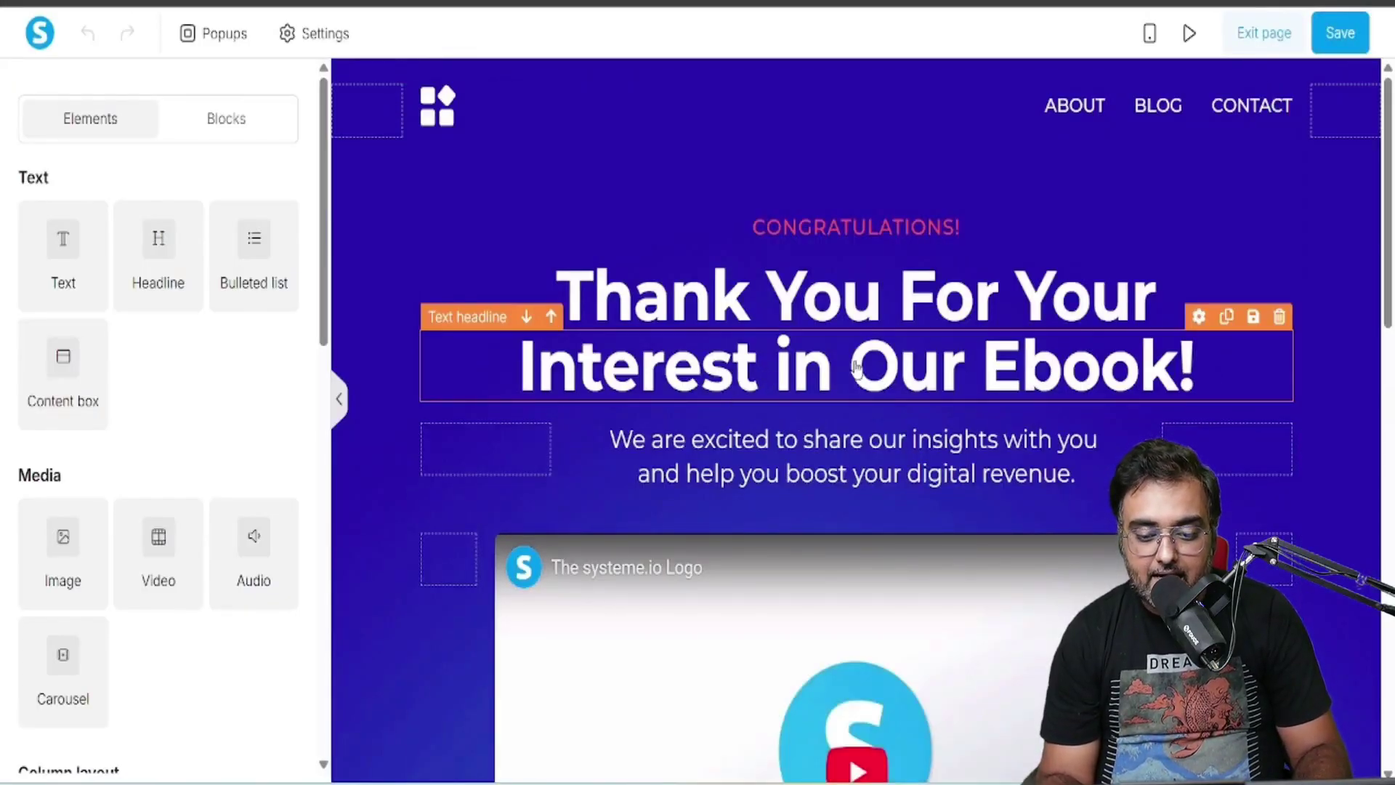
pyautogui.doubleClick(1027, 384)
pyautogui.write('AI To')
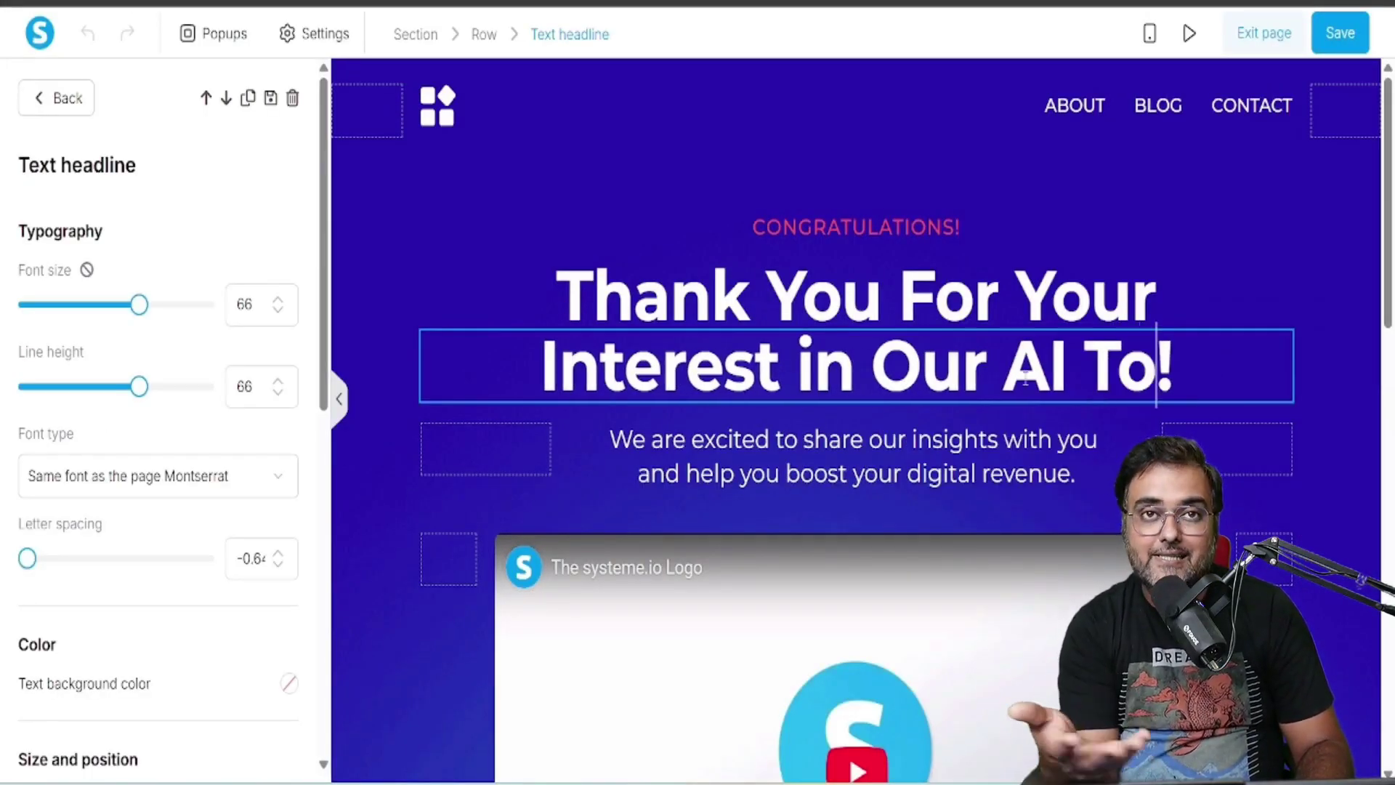
pyautogui.write('ols Rec')
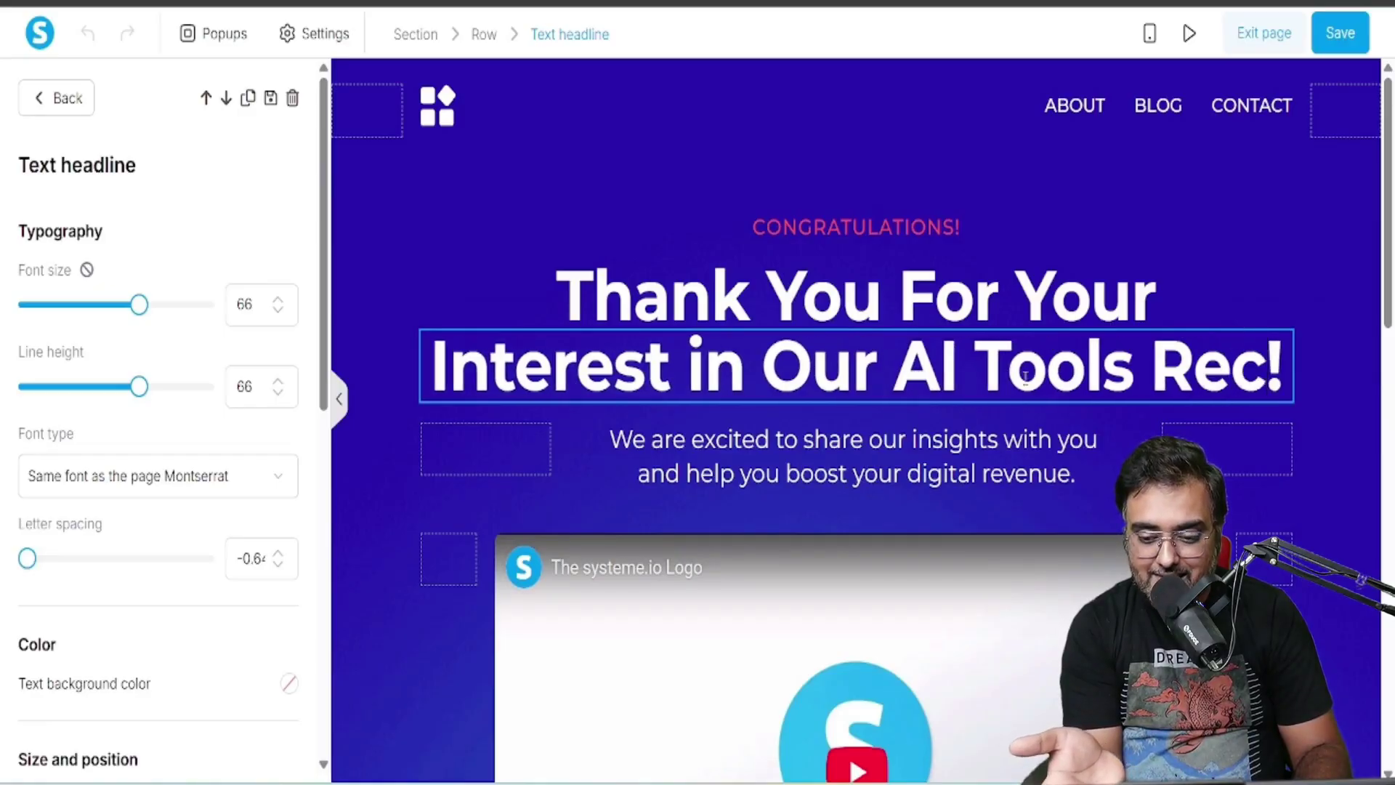
pyautogui.write('ommendation')
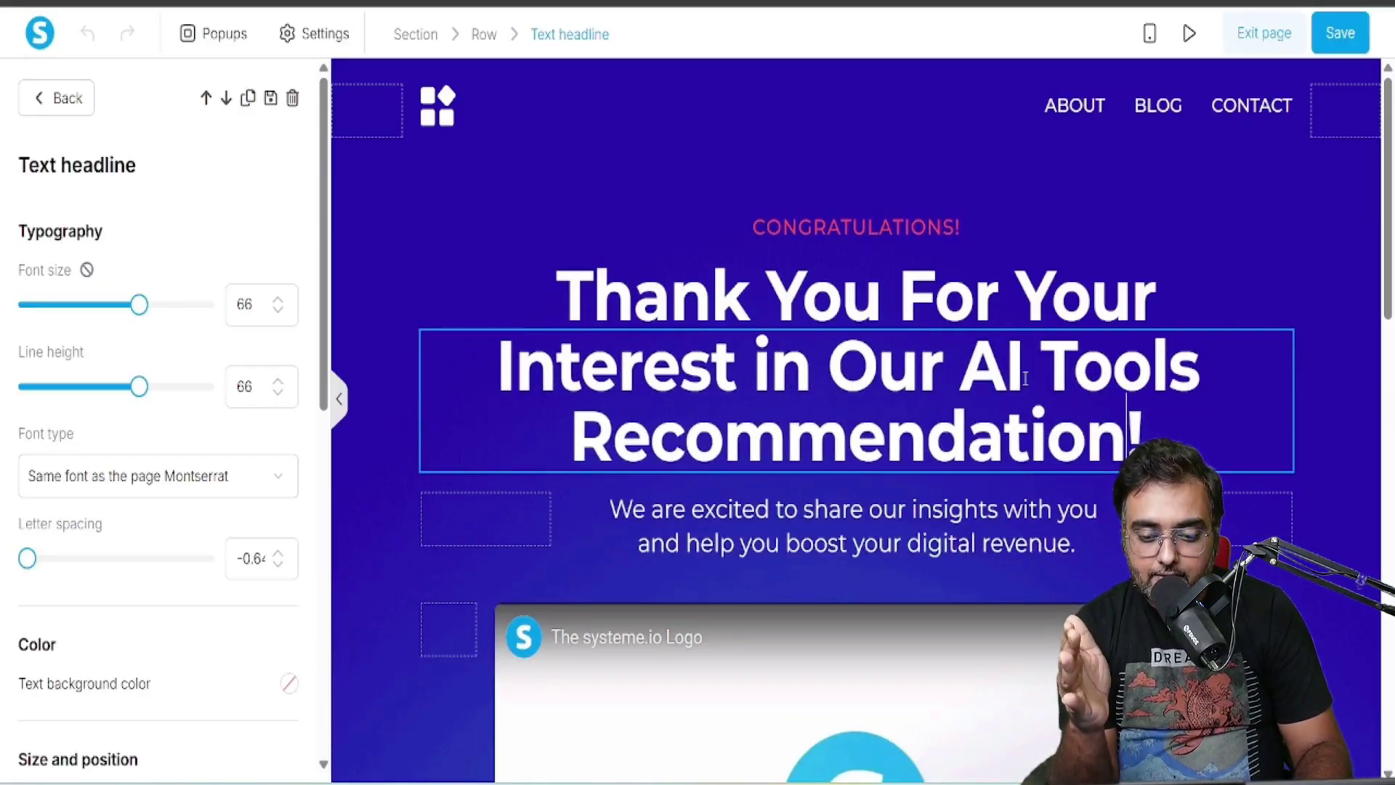
pyautogui.click(1224, 104)
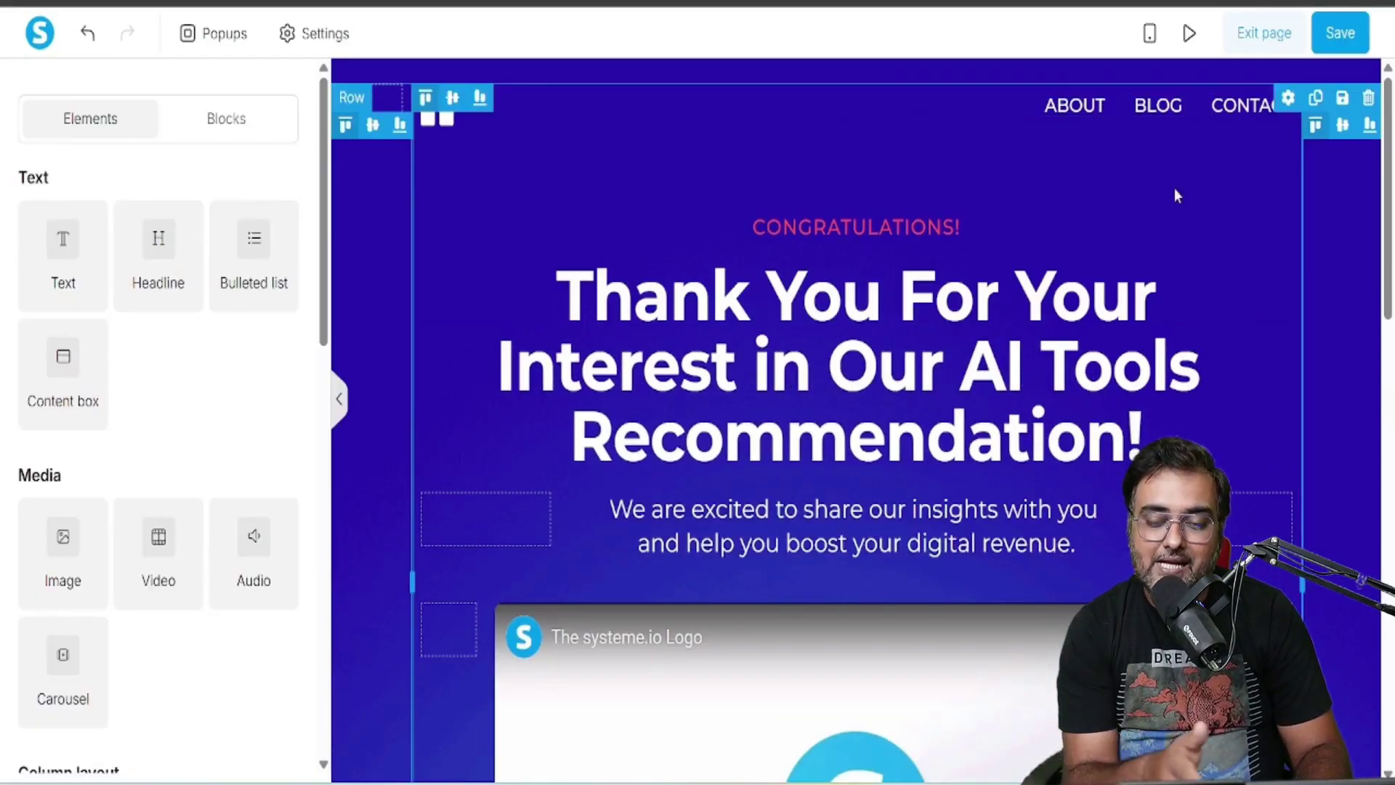
# Delete the headline-and-video row and the Step 2 training row
pyautogui.click(1368, 98)
pyautogui.click(776, 115)
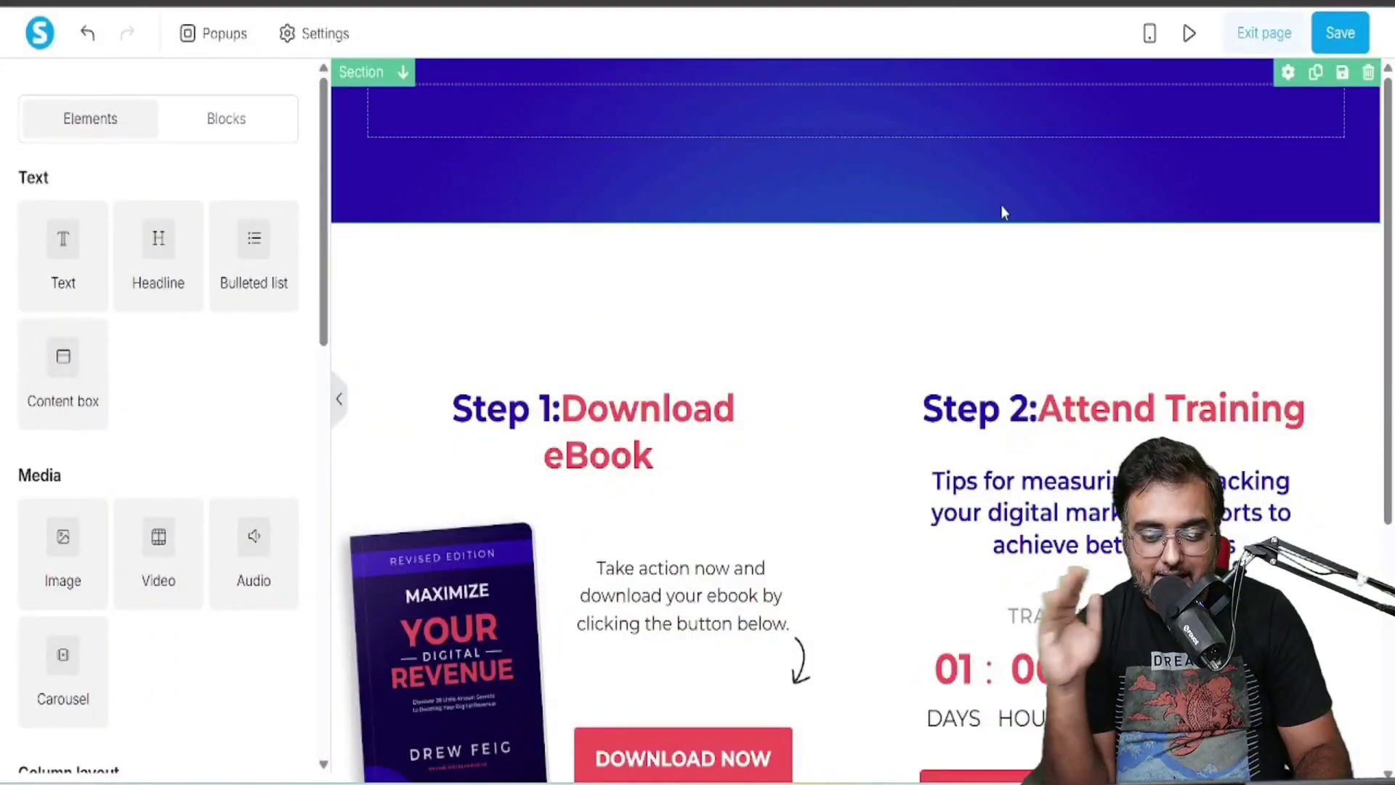
pyautogui.moveTo(1390, 230)
pyautogui.mouseDown()
pyautogui.moveTo(1391, 478)
pyautogui.moveTo(1391, 230)
pyautogui.mouseUp()
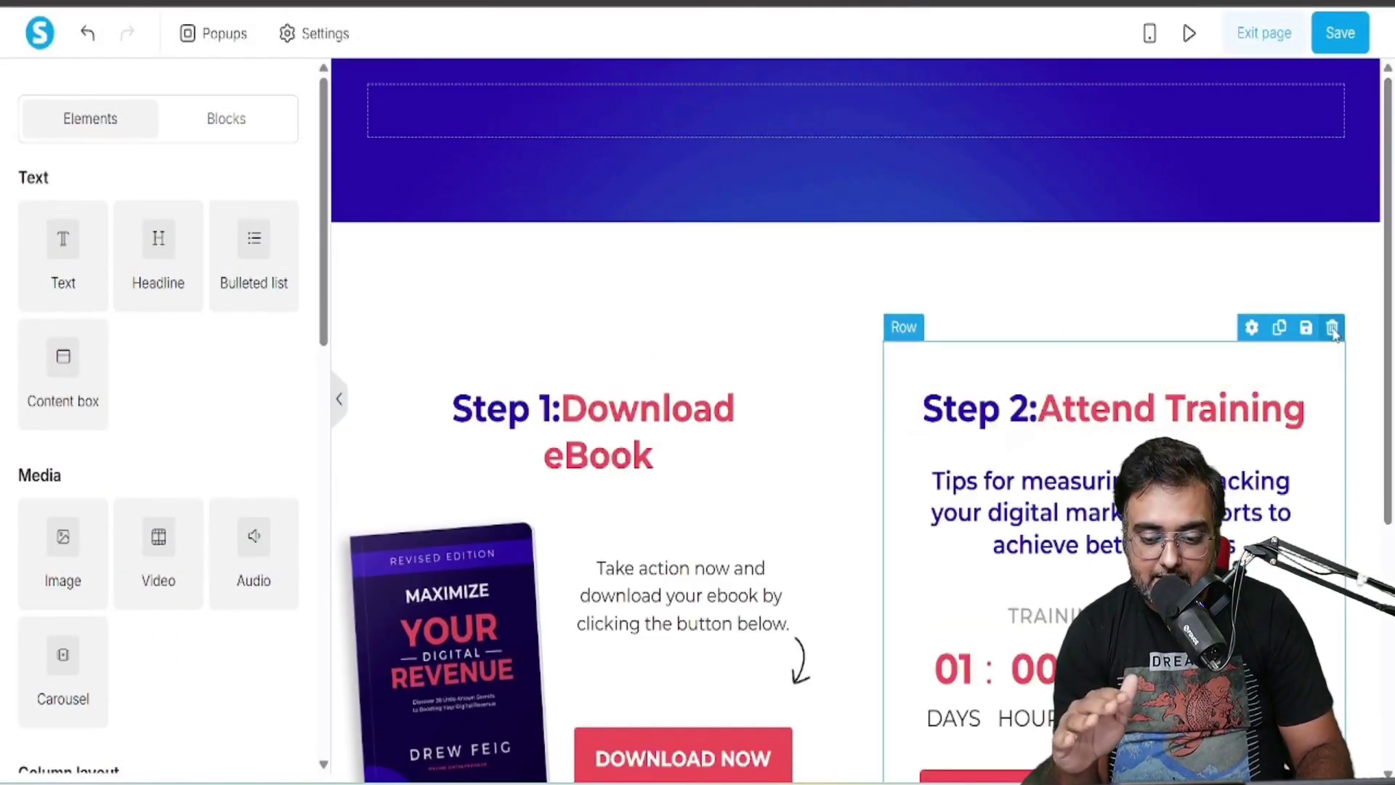
pyautogui.click(1332, 328)
pyautogui.click(776, 114)
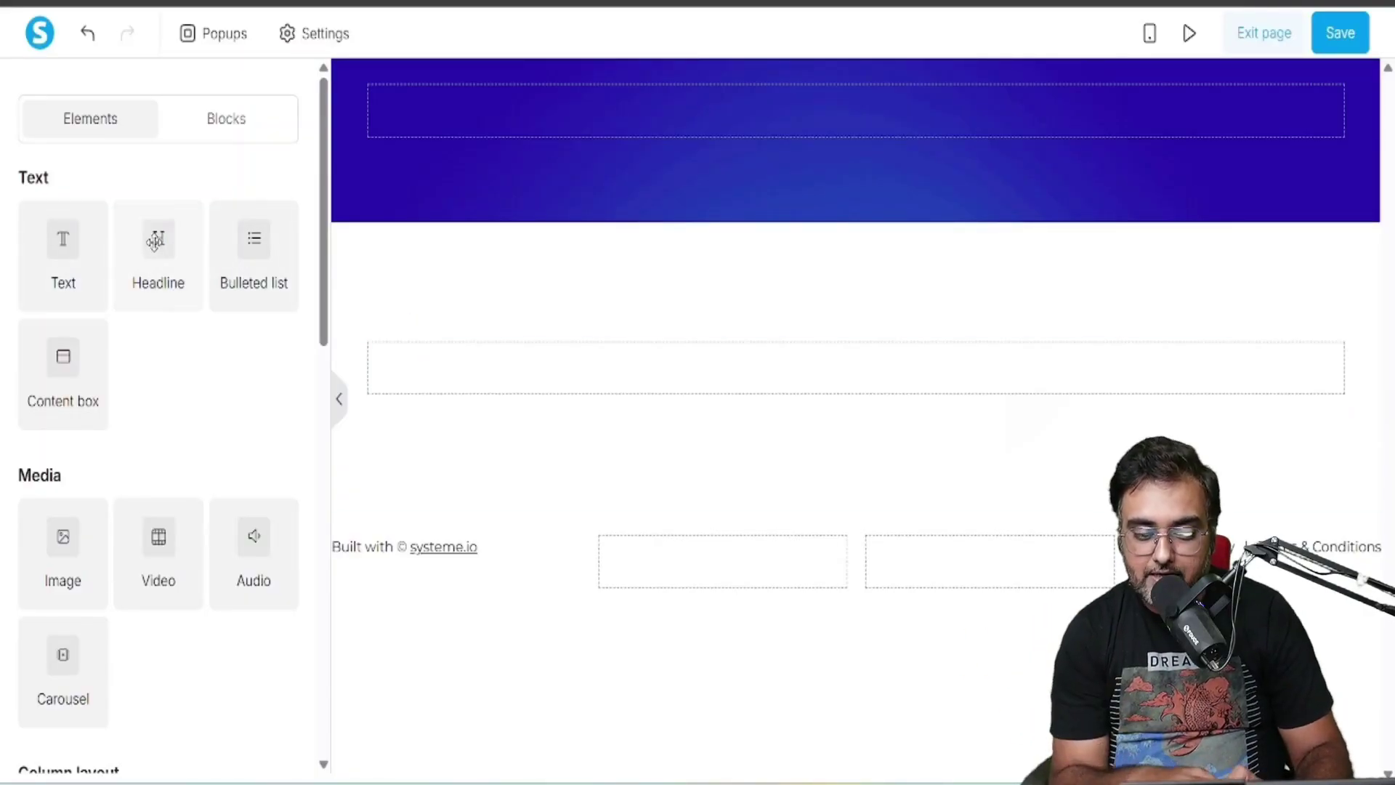
# Add a Video element from Media into the empty page slot
pyautogui.scroll(-8, 310, 260)
pyautogui.scroll(7, 310, 259)
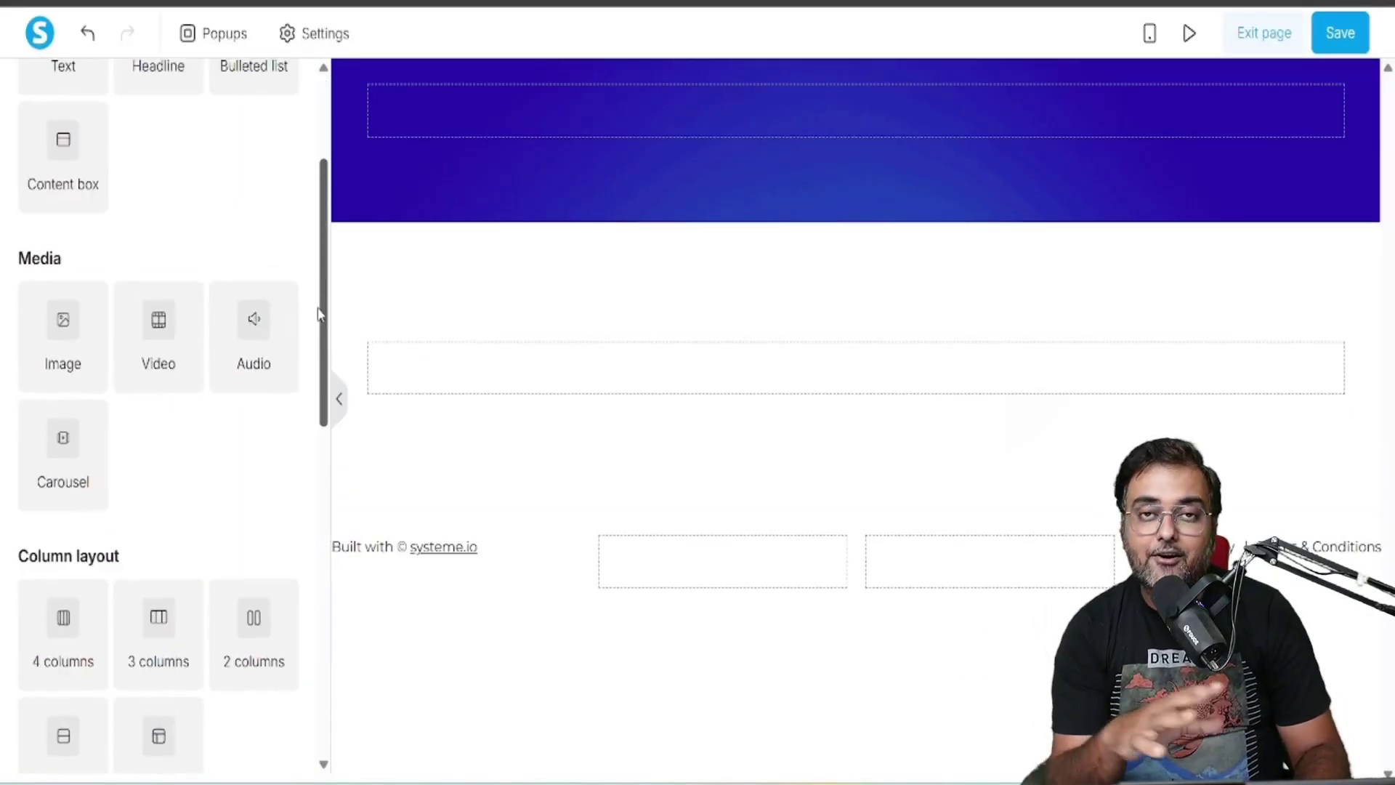
pyautogui.scroll(-12, 303, 469)
pyautogui.scroll(5, 306, 480)
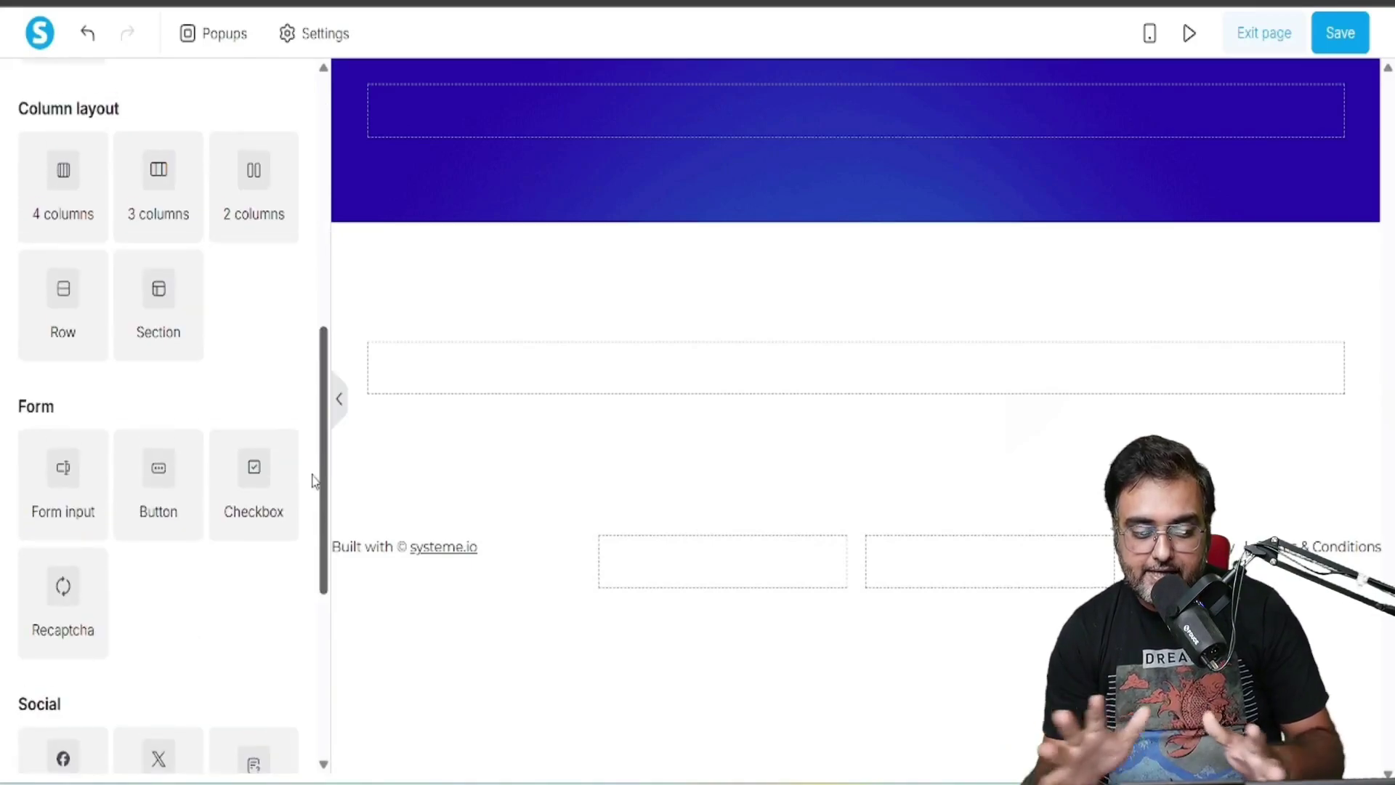
pyautogui.scroll(-6, 314, 611)
pyautogui.scroll(14, 302, 368)
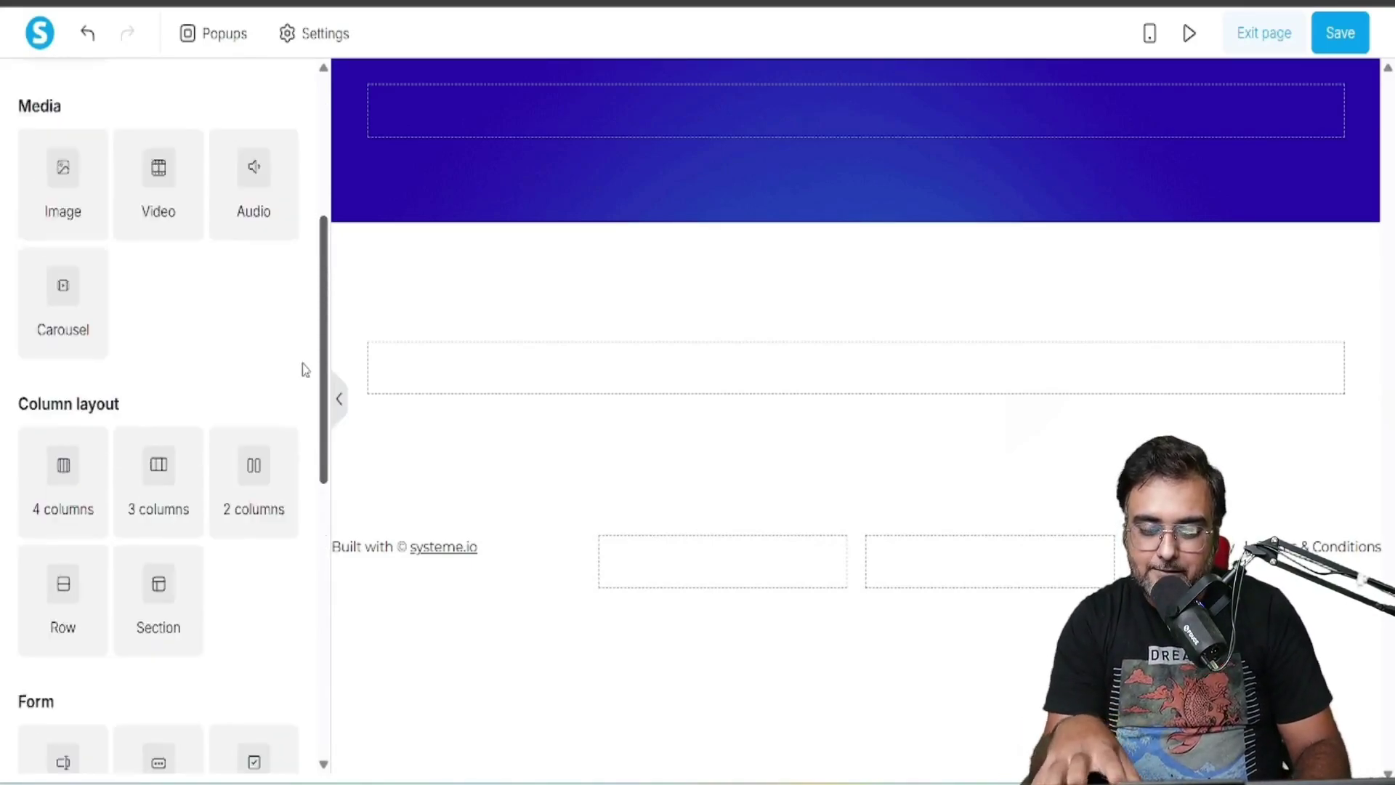
pyautogui.moveTo(158, 370); pyautogui.dragTo(734, 379)
# Place a 'Click here' button beneath the video
pyautogui.scroll(-5, 1388, 275)
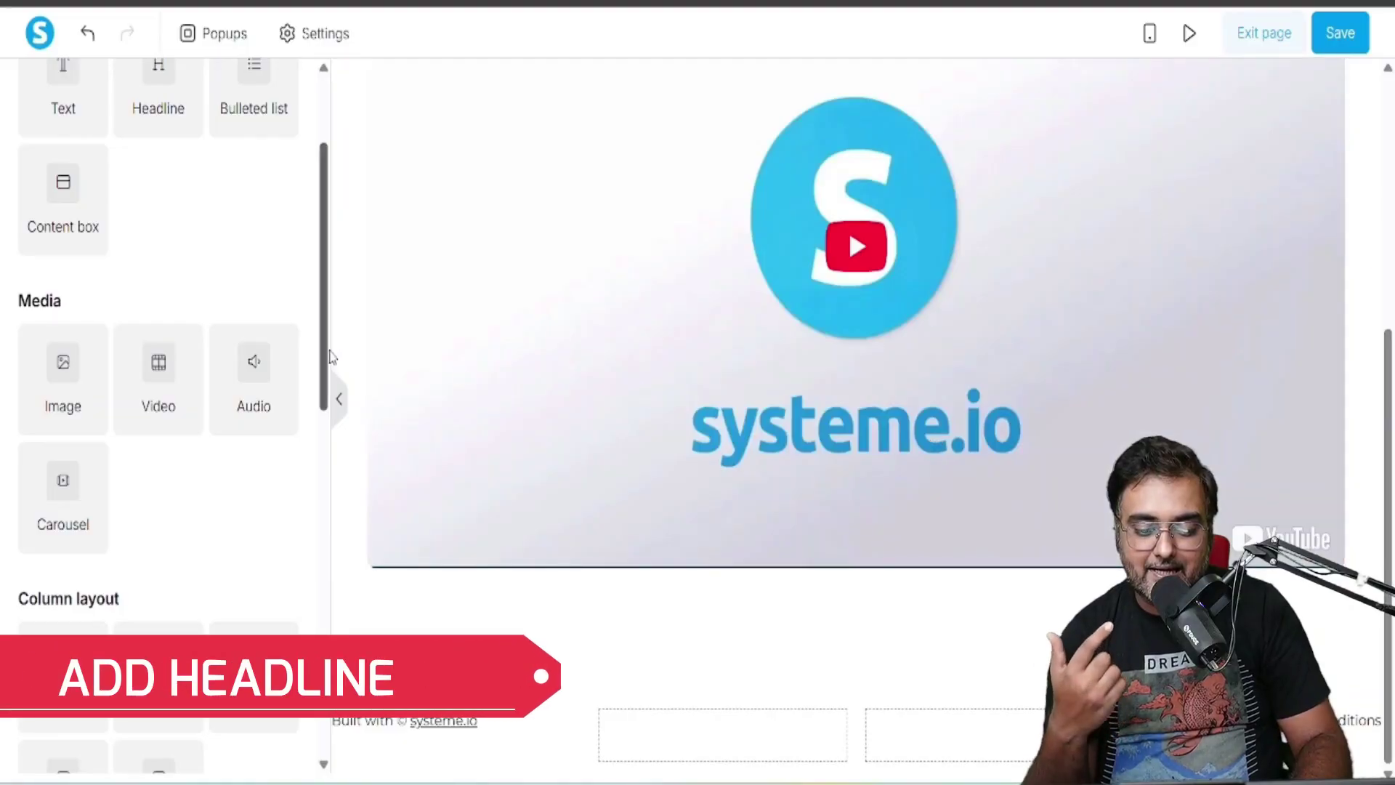
pyautogui.scroll(-6, 326, 223)
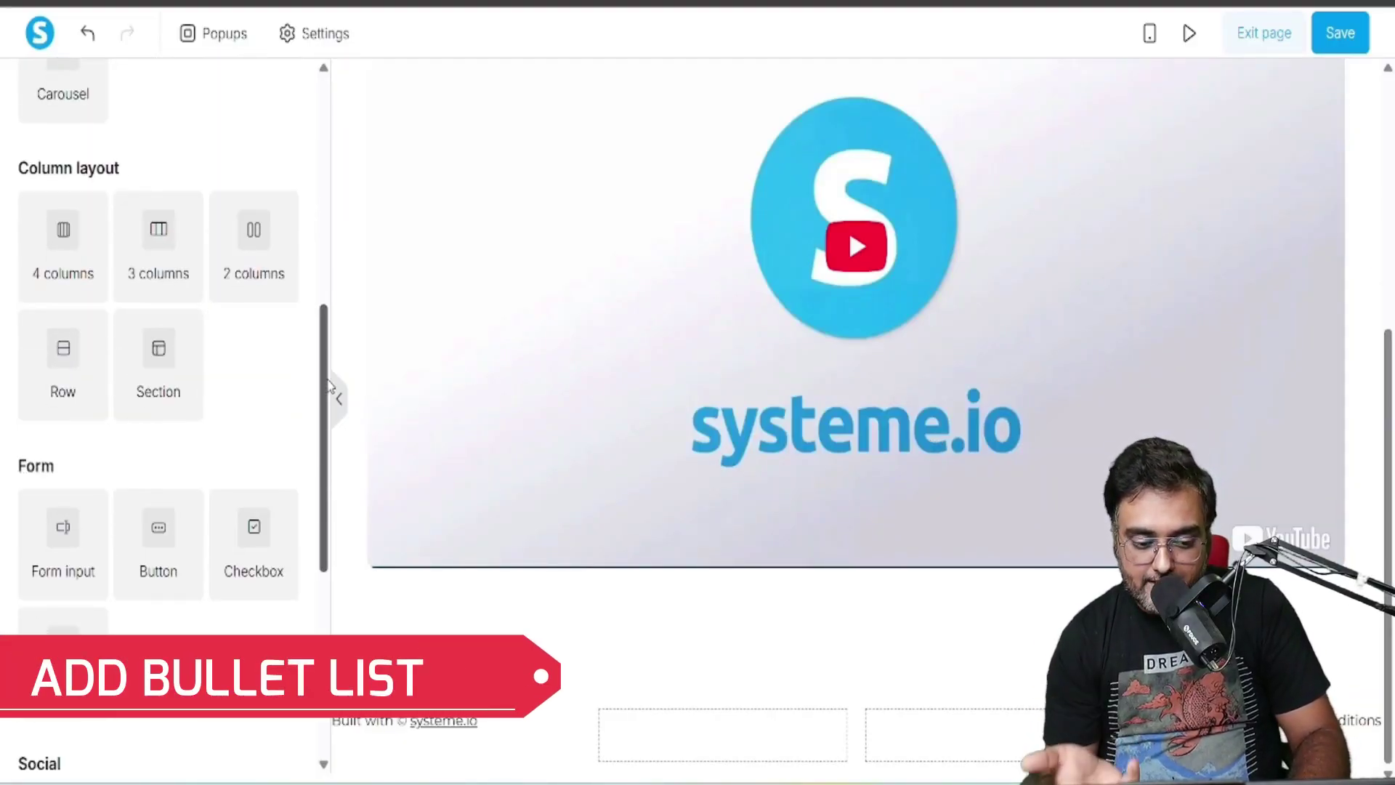
pyautogui.moveTo(156, 539); pyautogui.dragTo(798, 570)
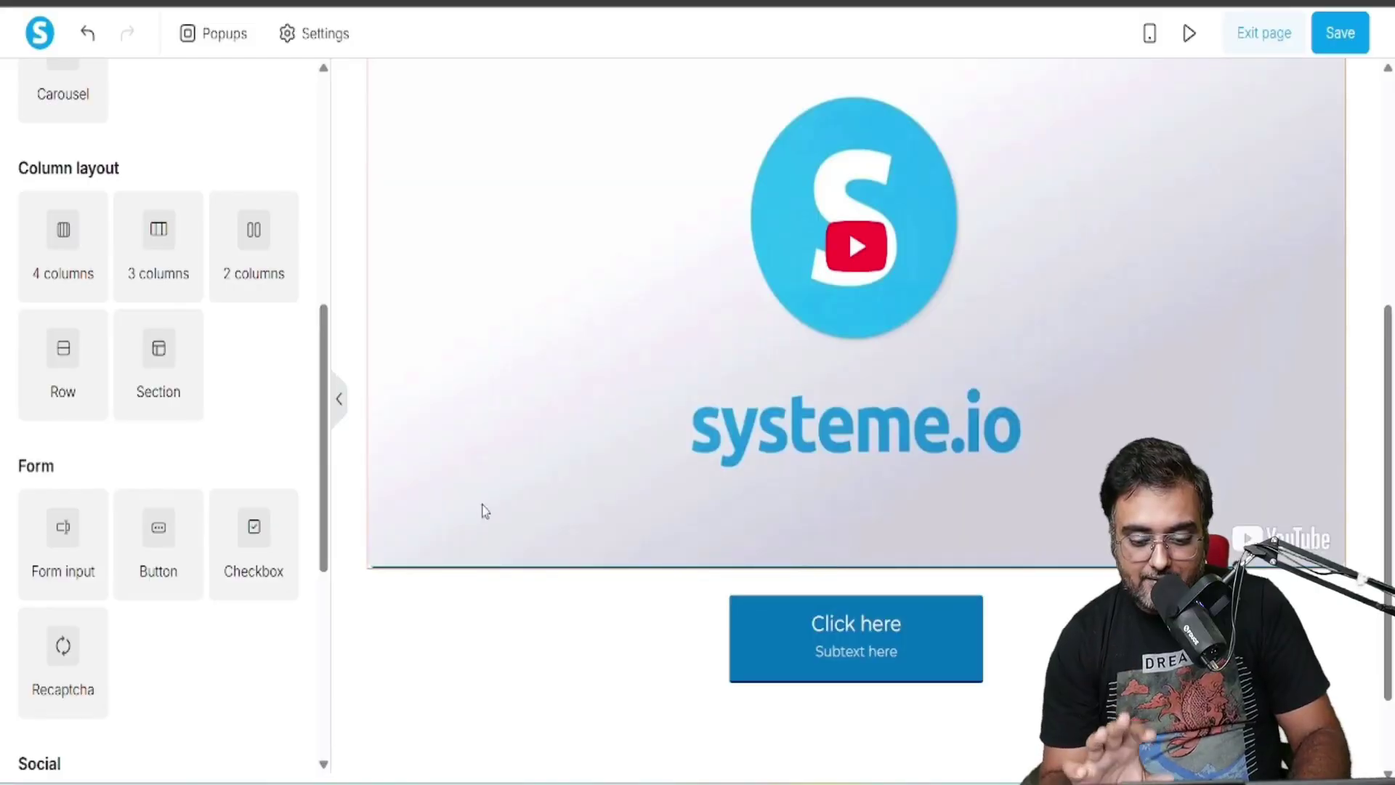
pyautogui.moveTo(322, 473); pyautogui.dragTo(323, 255)
pyautogui.scroll(-12, 323, 254)
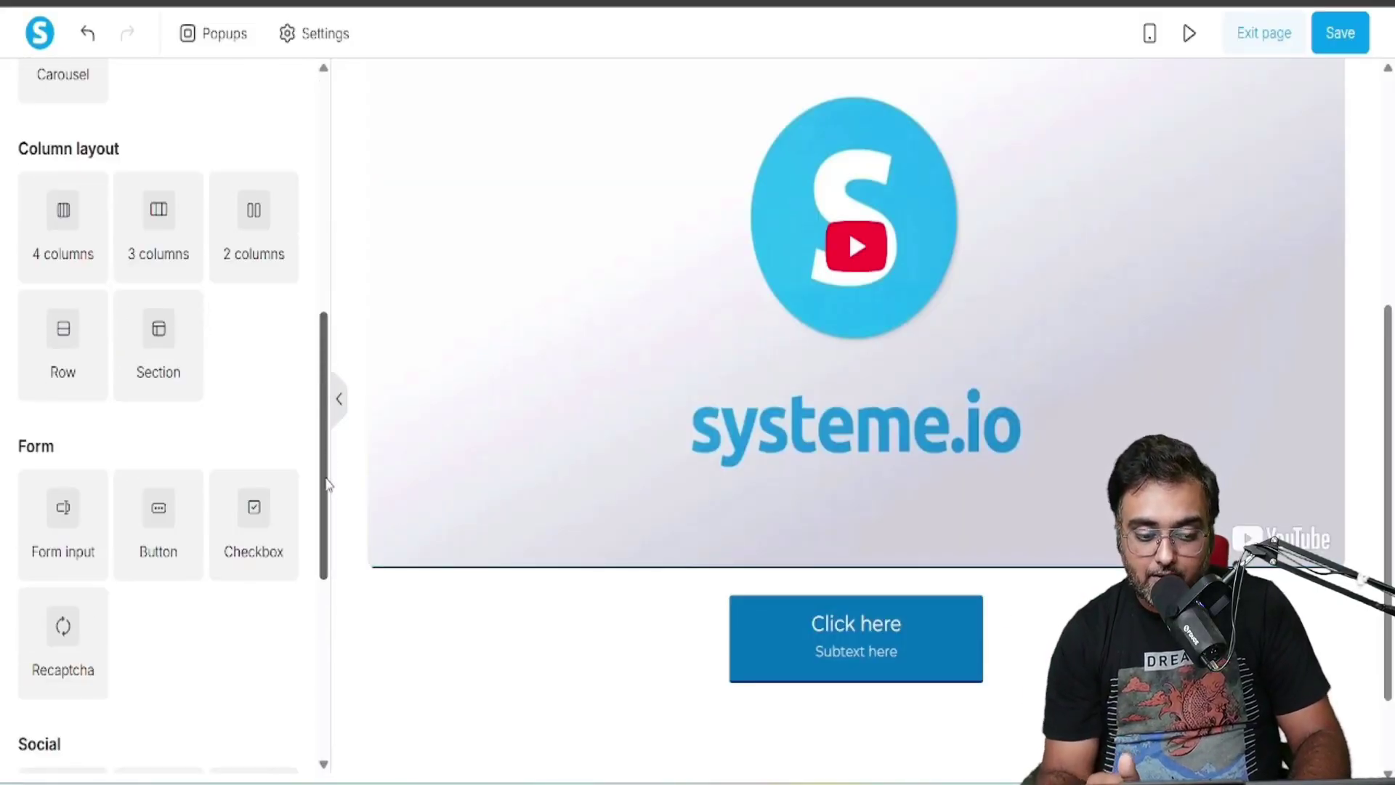
# Set the button's click action to Download file and start attaching a file
pyautogui.click(837, 645)
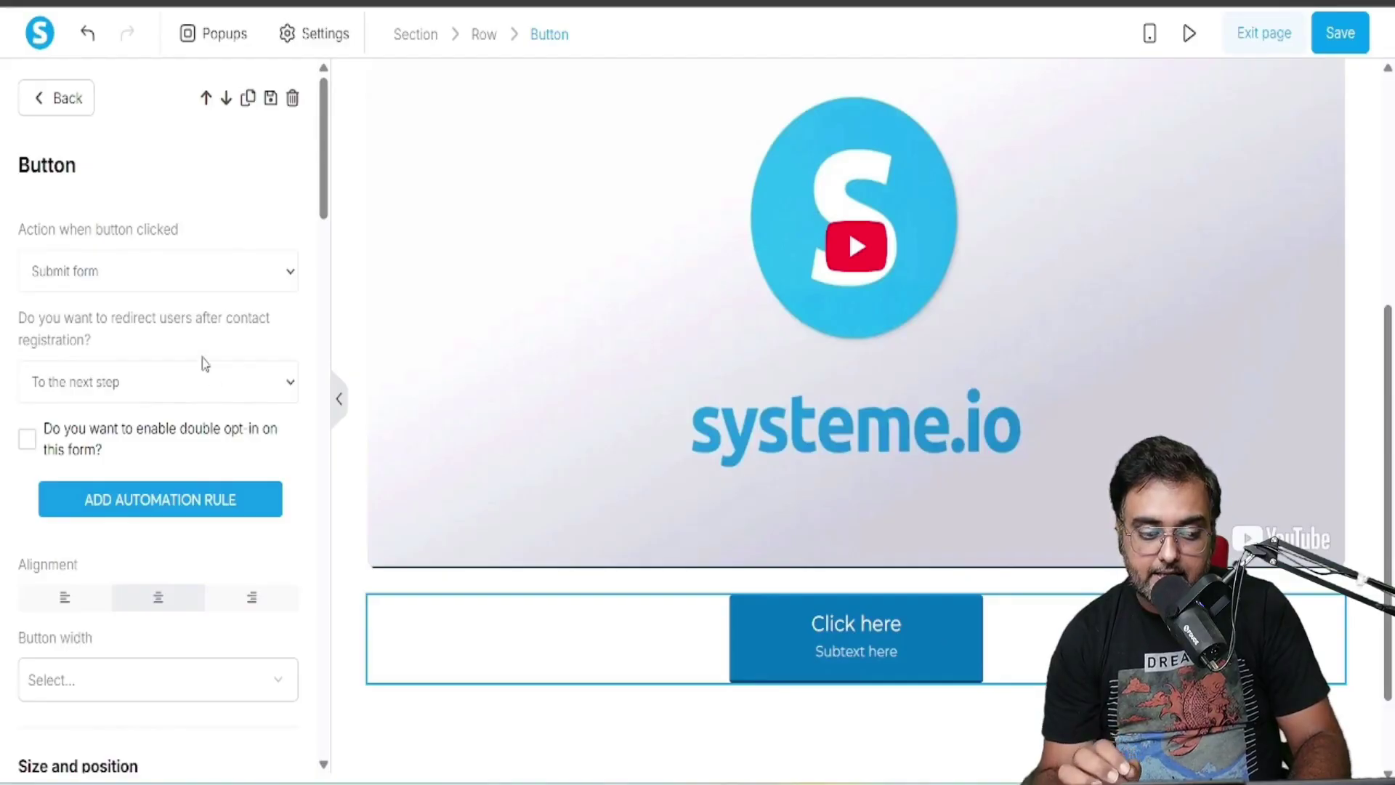
pyautogui.click(210, 280)
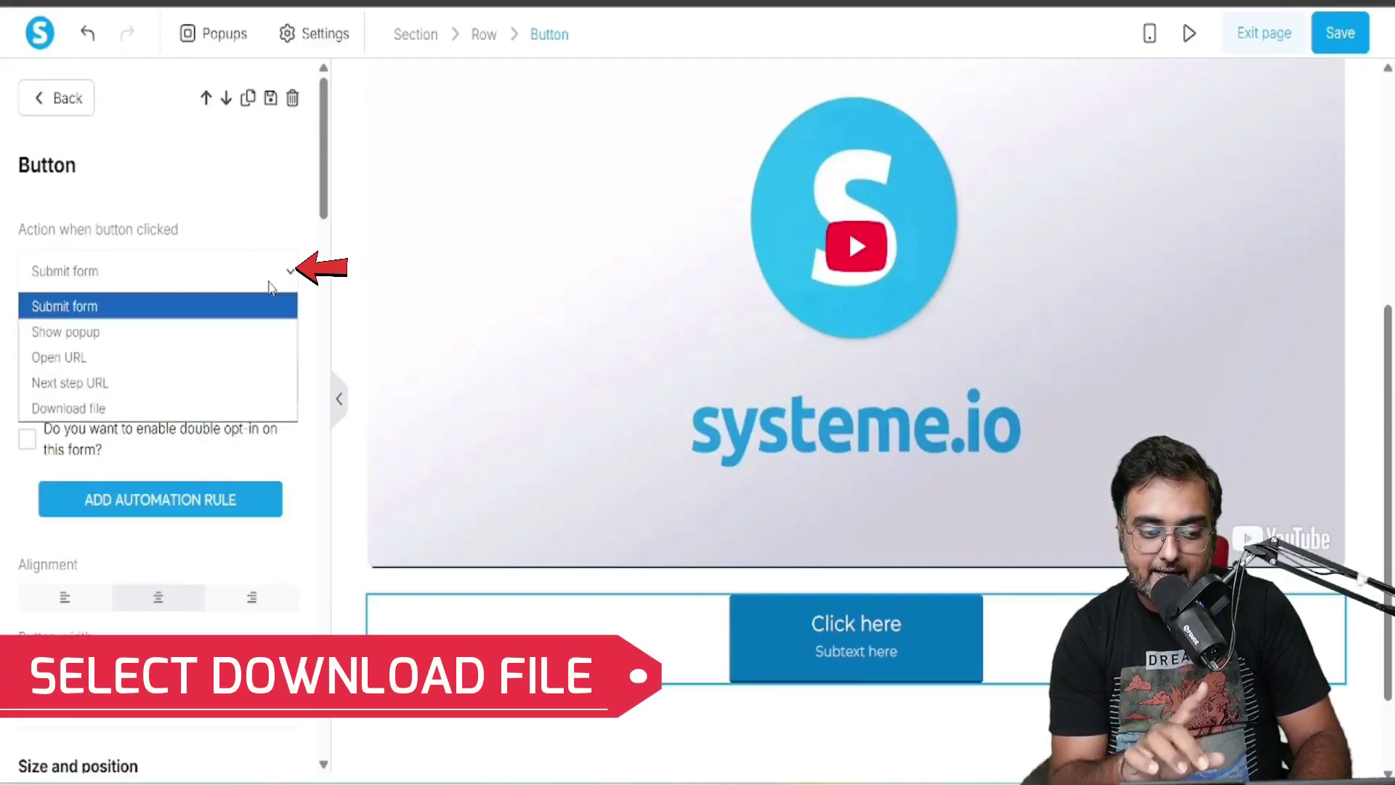
pyautogui.click(109, 407)
pyautogui.click(280, 358)
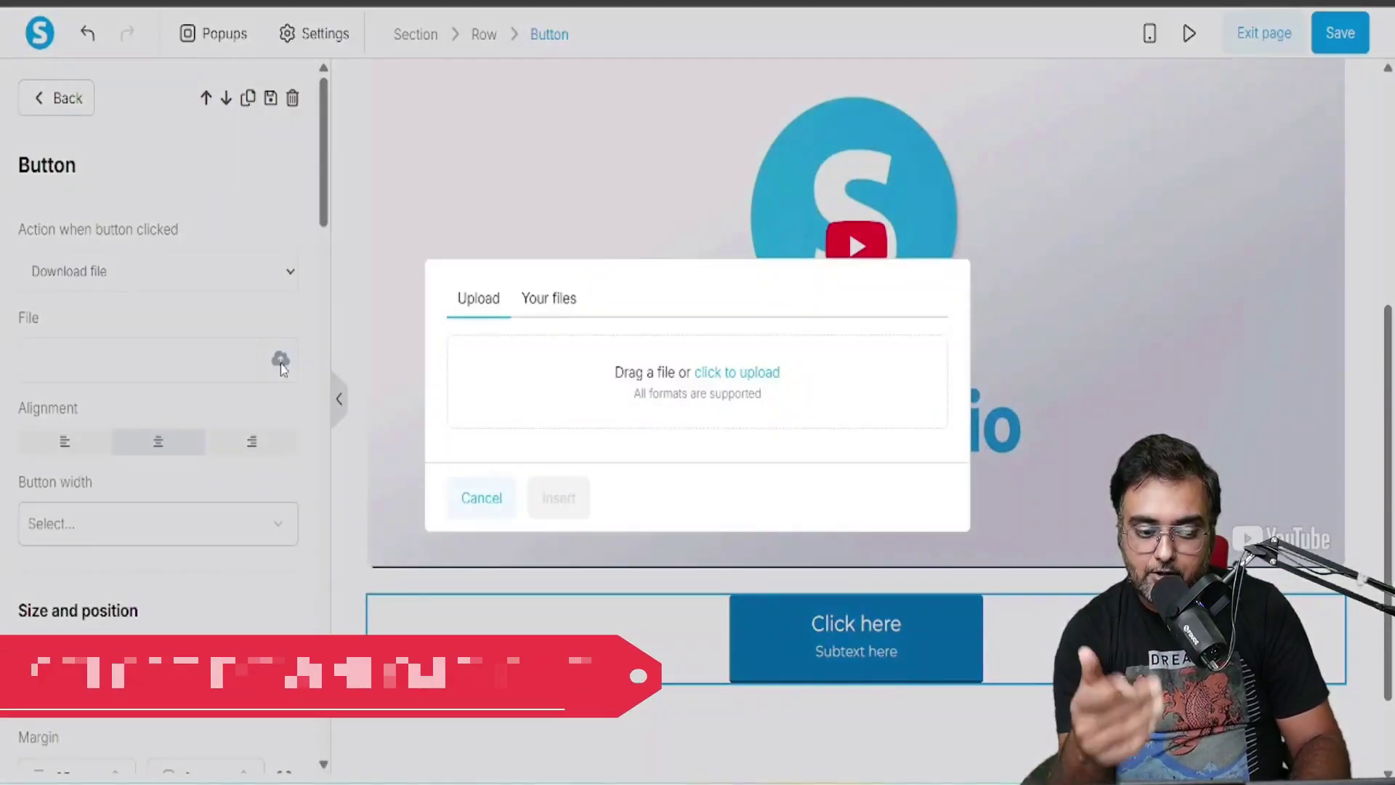
# Browse the computer to the Udemy Courses Webinar Presentation folder for upload
pyautogui.click(758, 372)
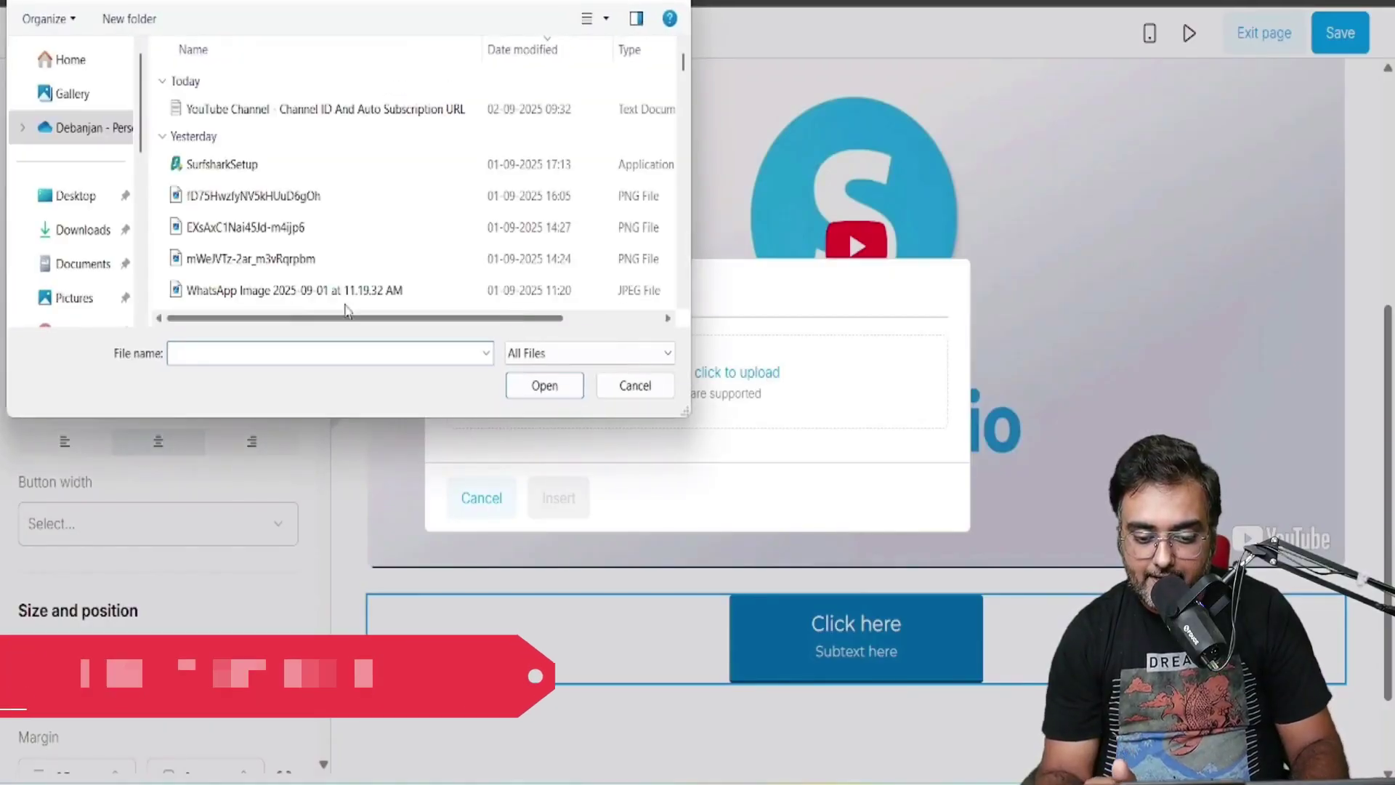
pyautogui.scroll(-5, 95, 190)
pyautogui.scroll(3, 99, 124)
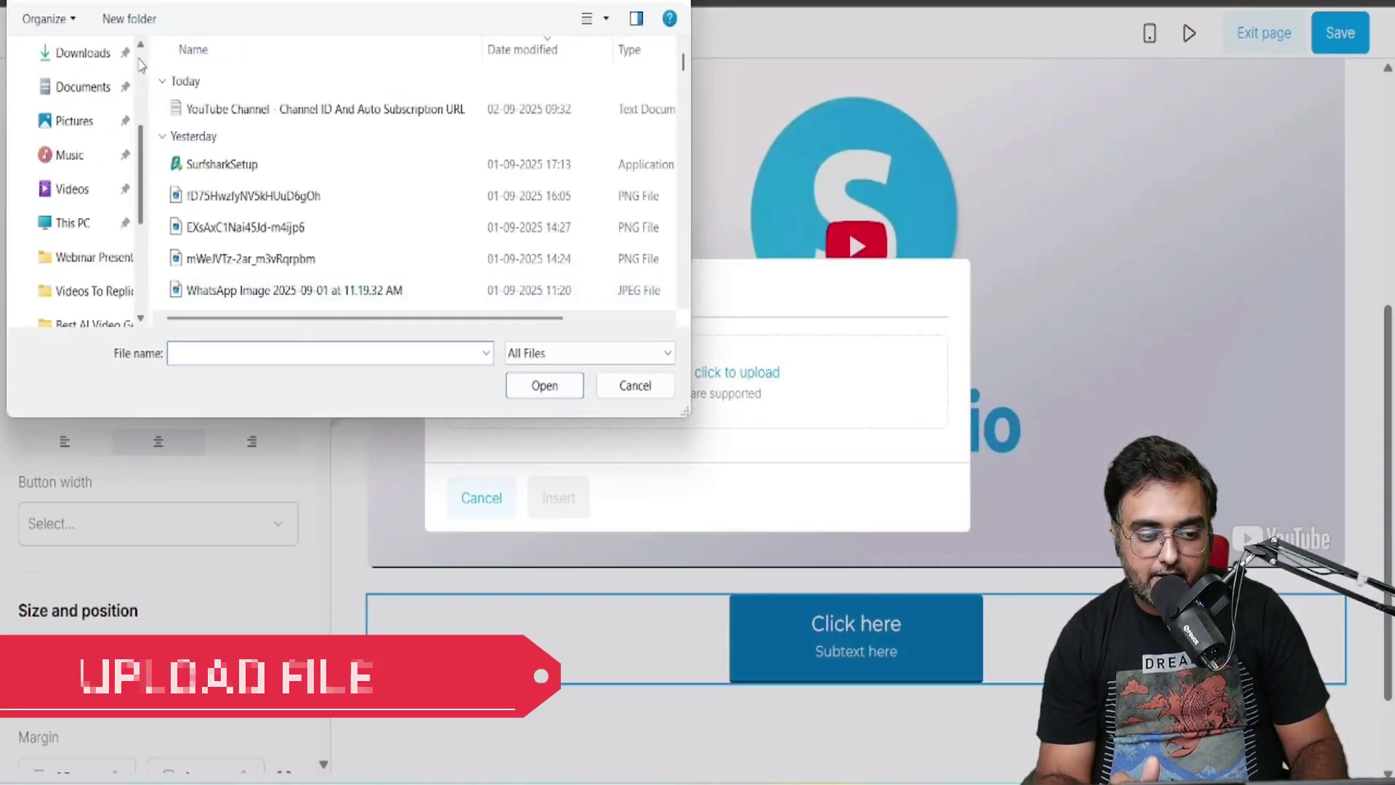
pyautogui.click(72, 223)
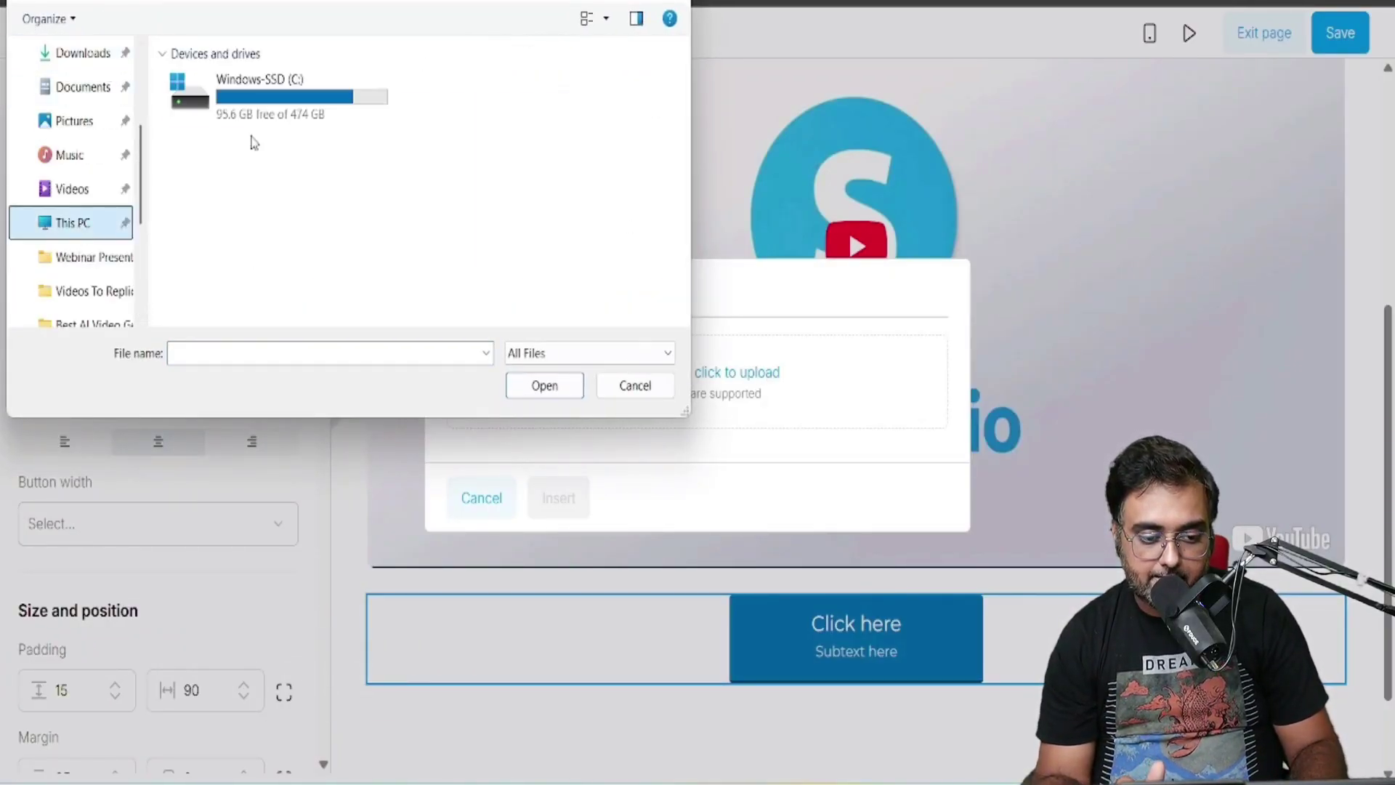
pyautogui.doubleClick(296, 120)
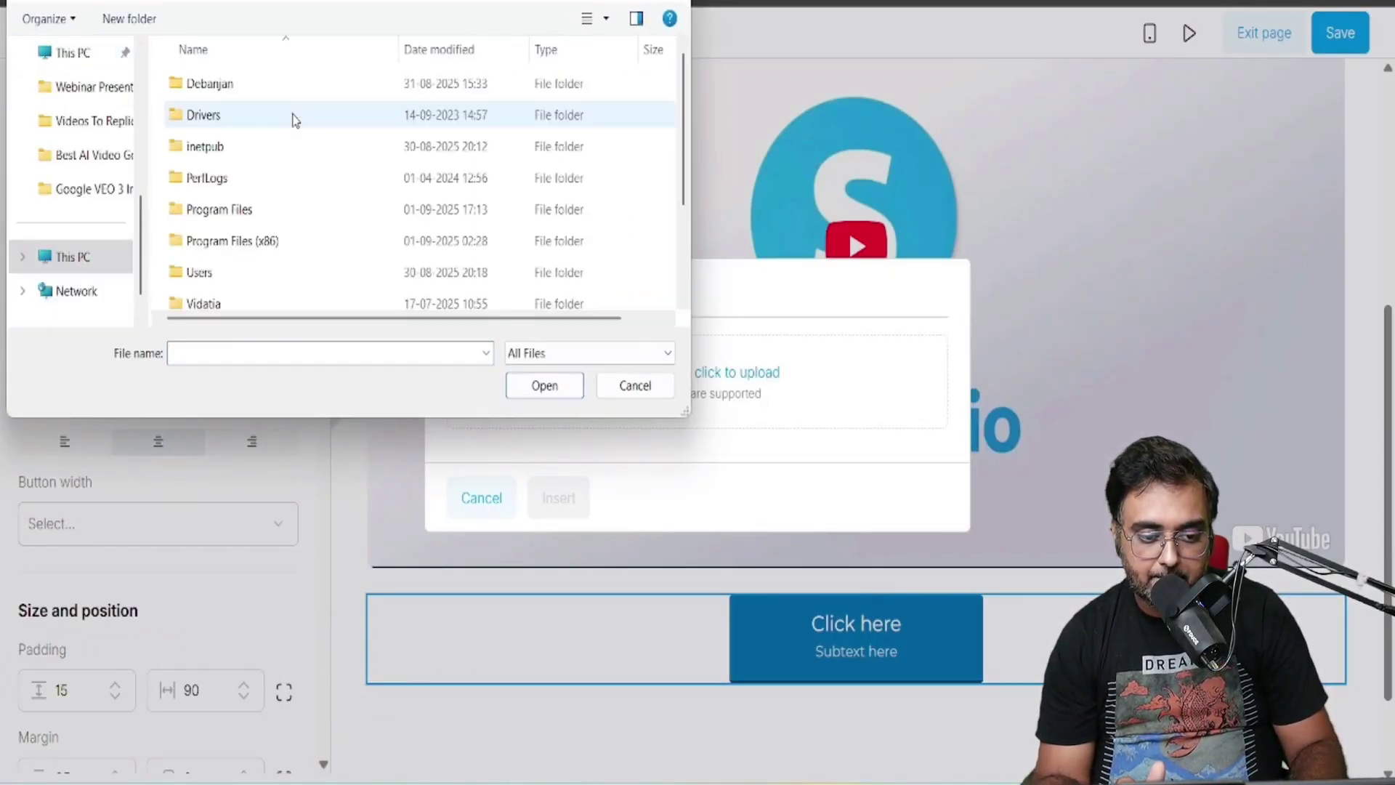
pyautogui.doubleClick(229, 89)
pyautogui.click(251, 87)
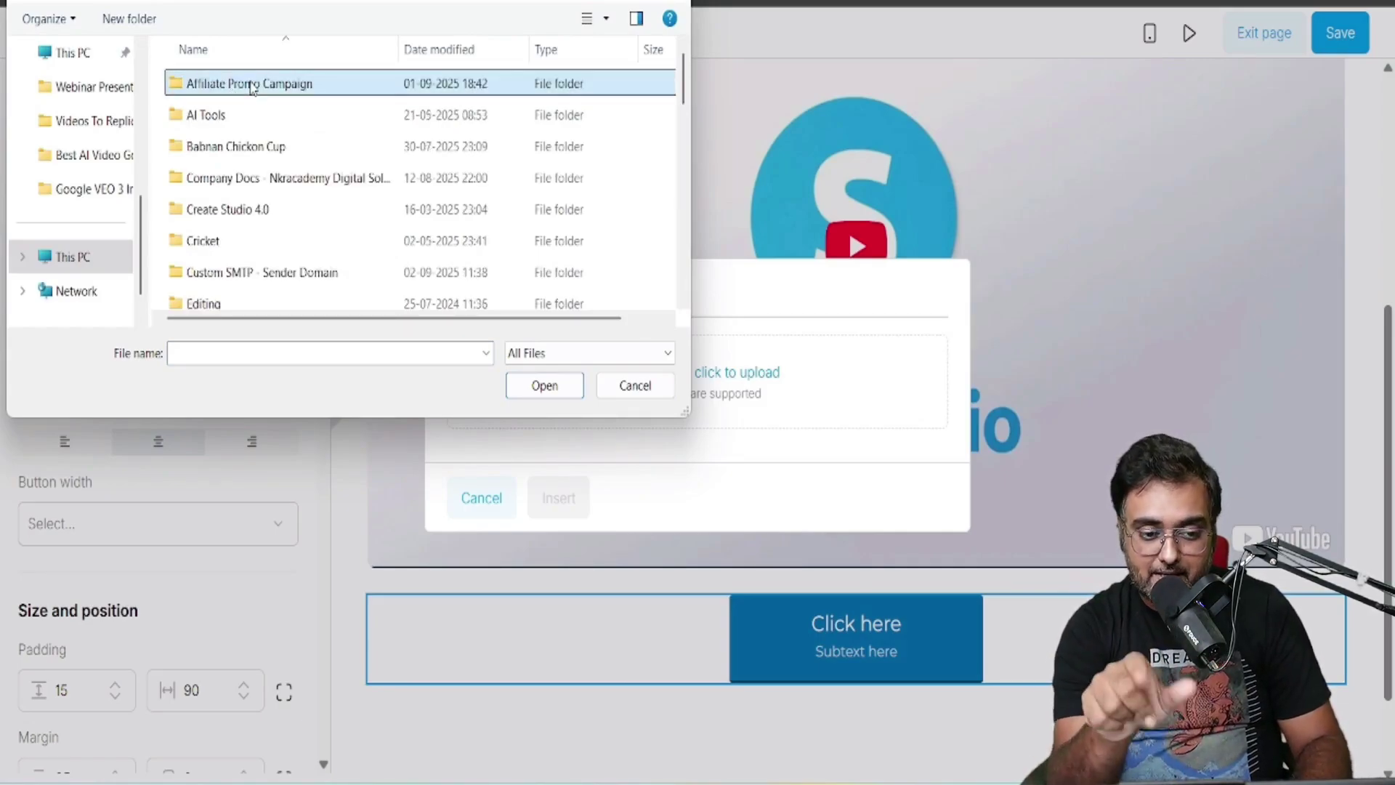
pyautogui.scroll(-10, 251, 87)
pyautogui.doubleClick(247, 173)
pyautogui.doubleClick(290, 85)
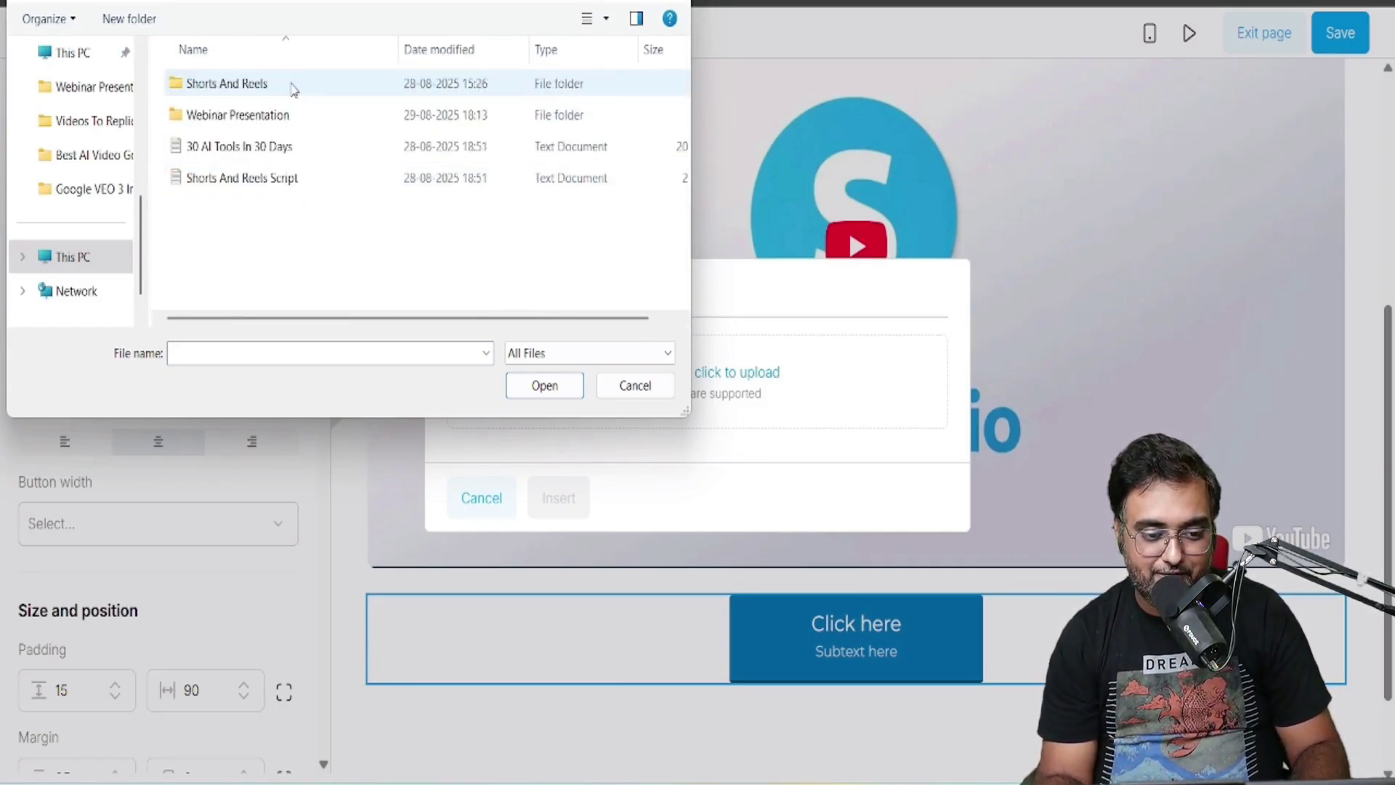
pyautogui.doubleClick(265, 117)
# Upload the 30-Life-Changing-AI-Tools-in-30-Days PDF and insert it into the button
pyautogui.click(536, 109)
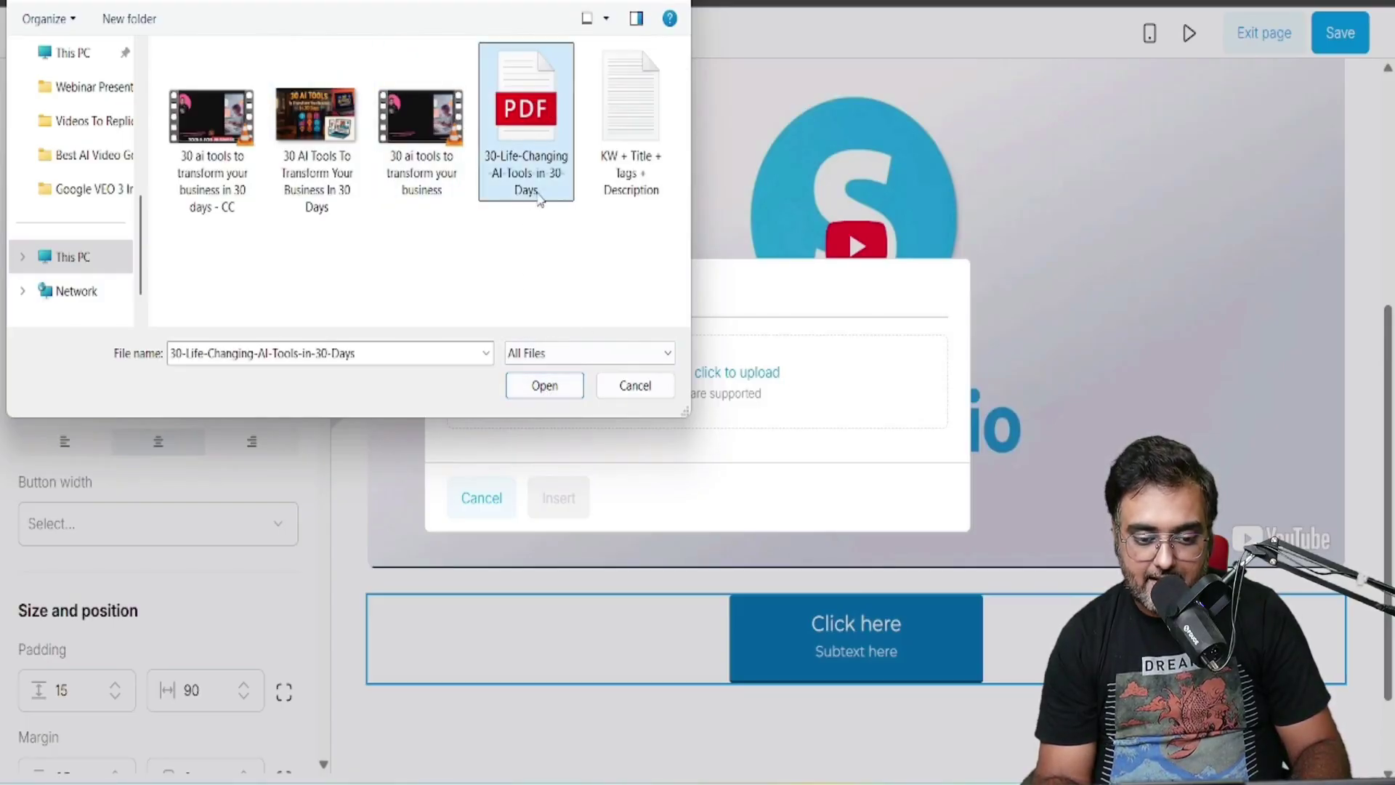
pyautogui.click(544, 385)
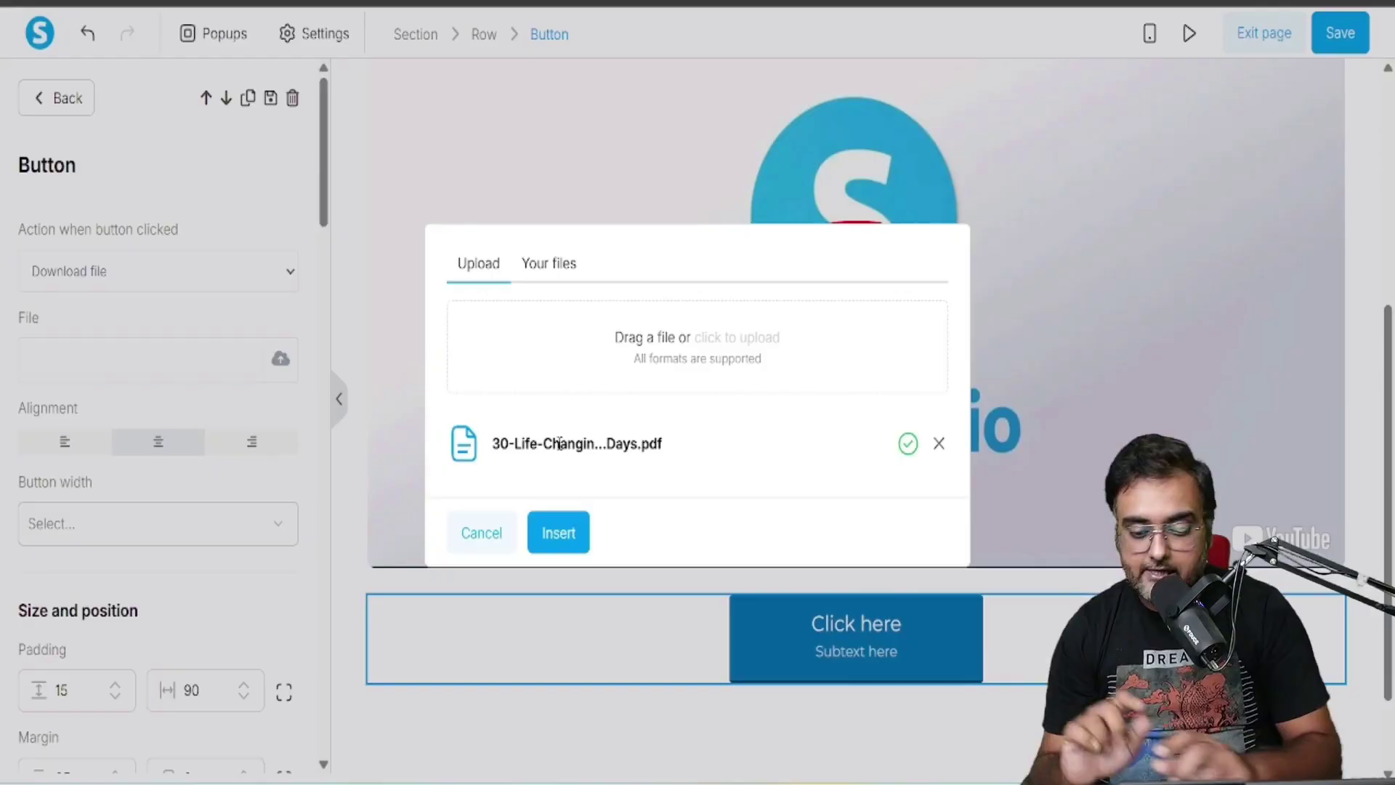
pyautogui.click(558, 538)
pyautogui.press('Escape')
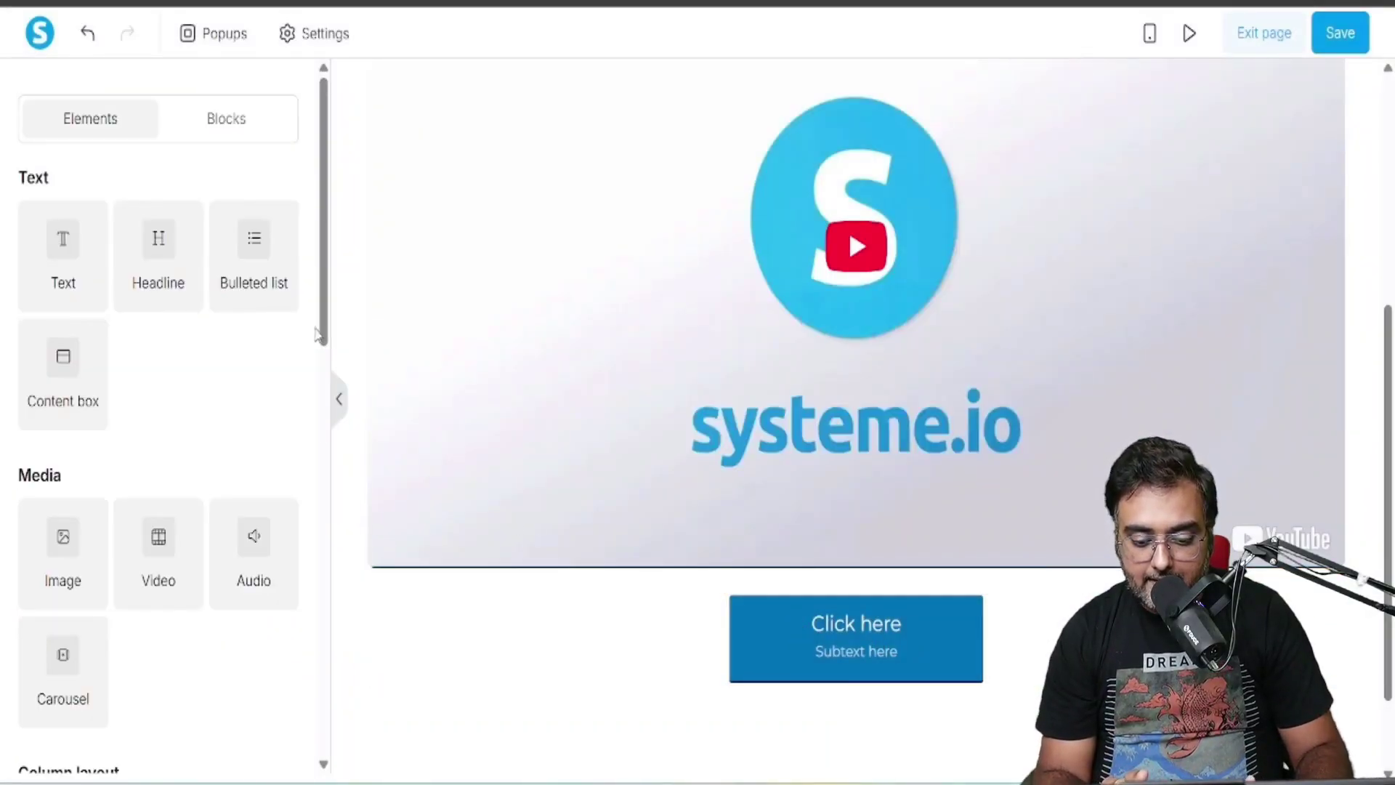
# Extend the button text to 'Click here To Download 30 AI Tools For Business Growth'
pyautogui.click(1069, 640)
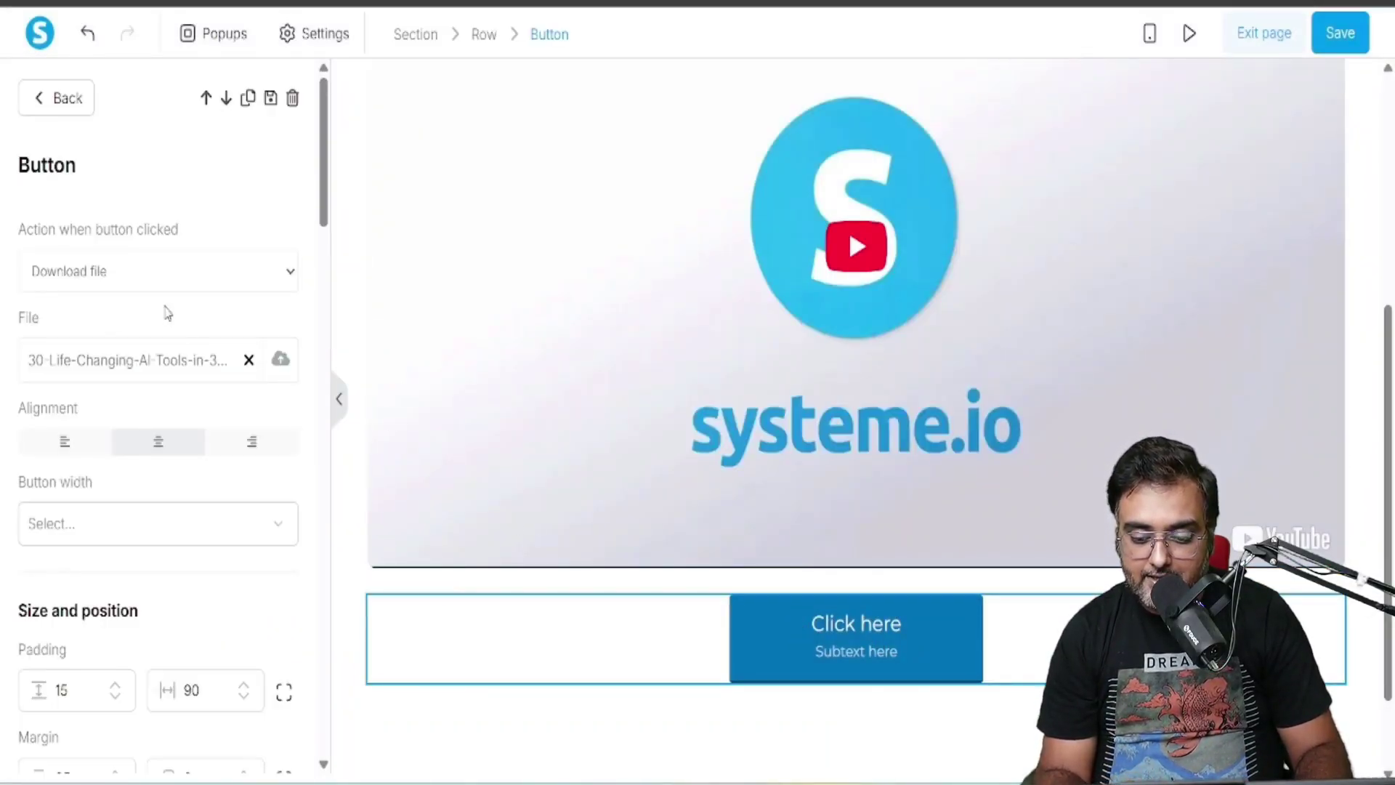
pyautogui.moveTo(323, 221); pyautogui.dragTo(343, 161)
pyautogui.scroll(-8, 94, 409)
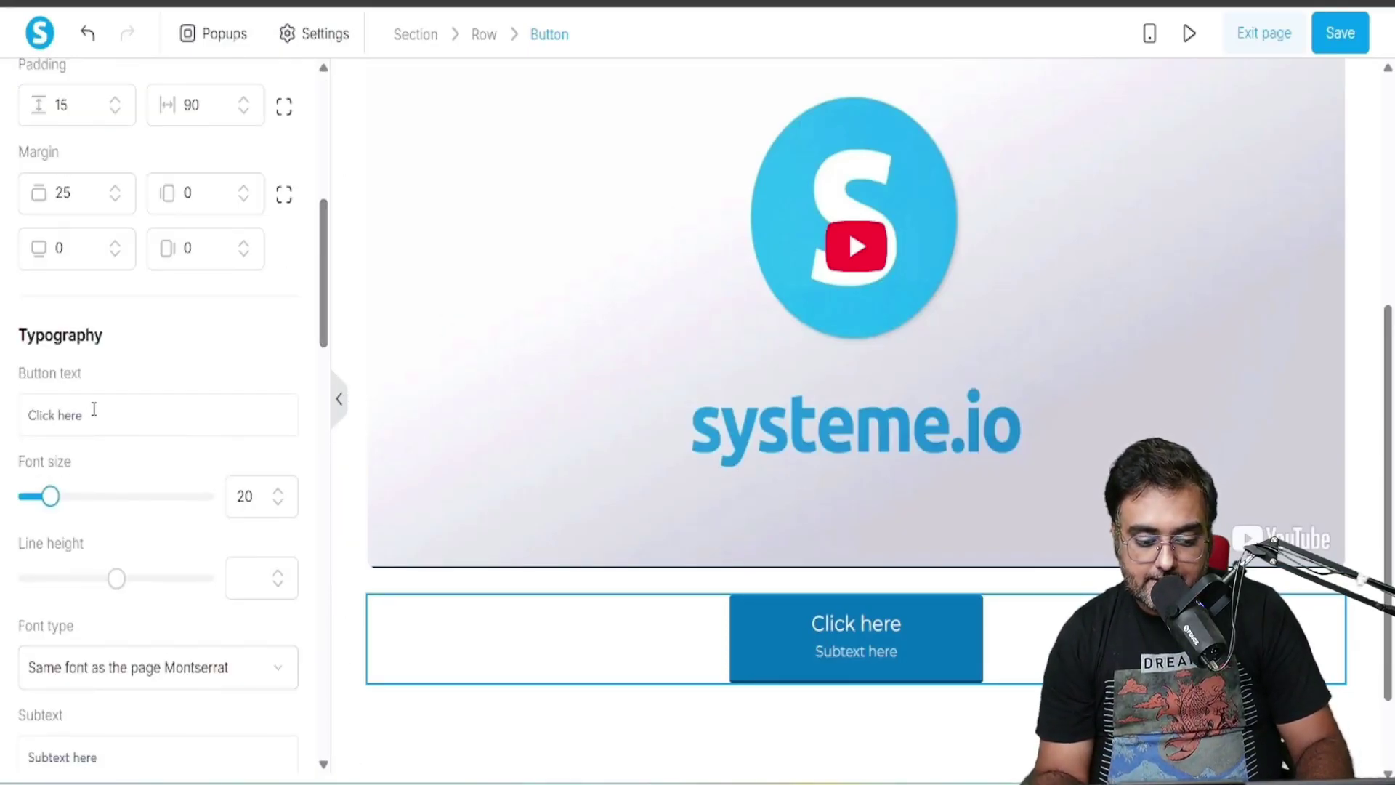
pyautogui.click(94, 409)
pyautogui.write('To Dow')
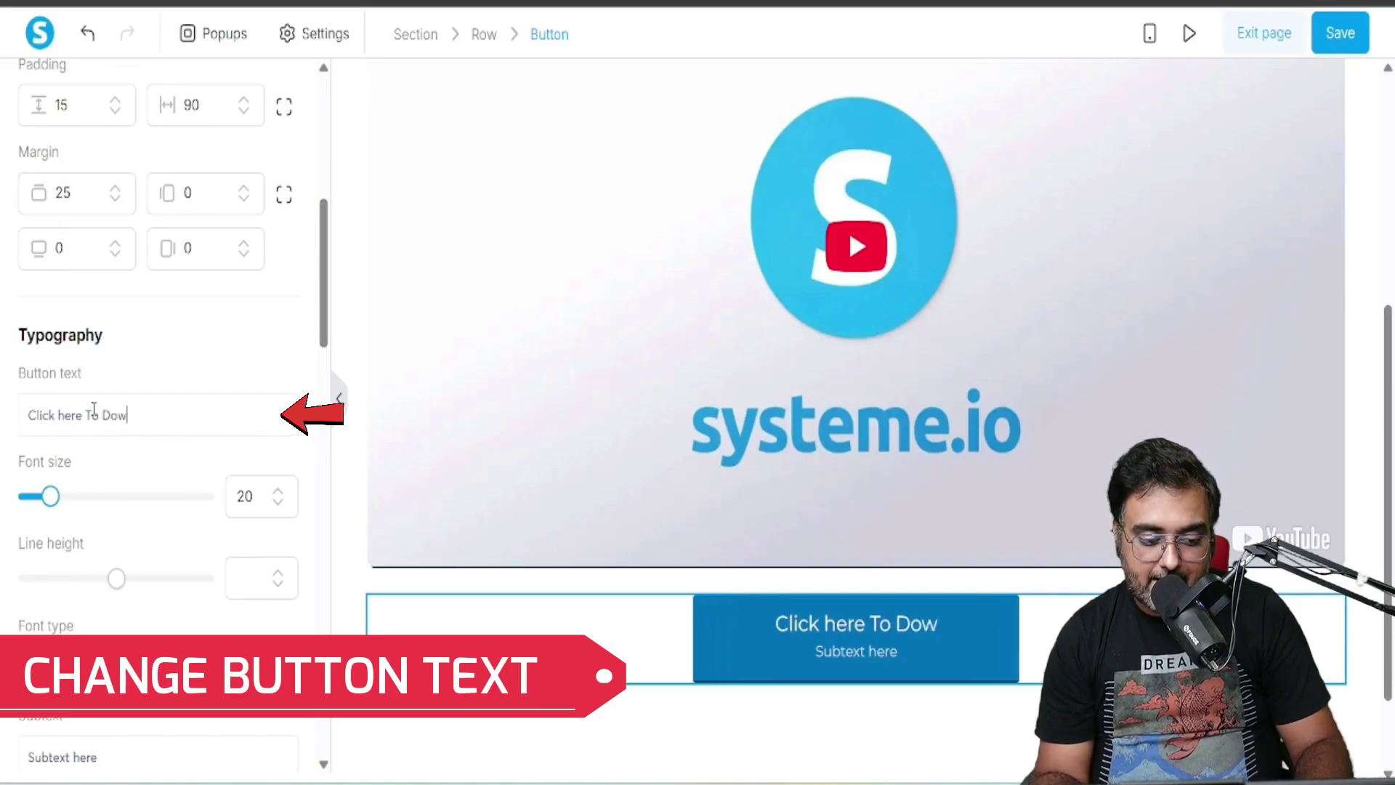
pyautogui.write('nload 30 A')
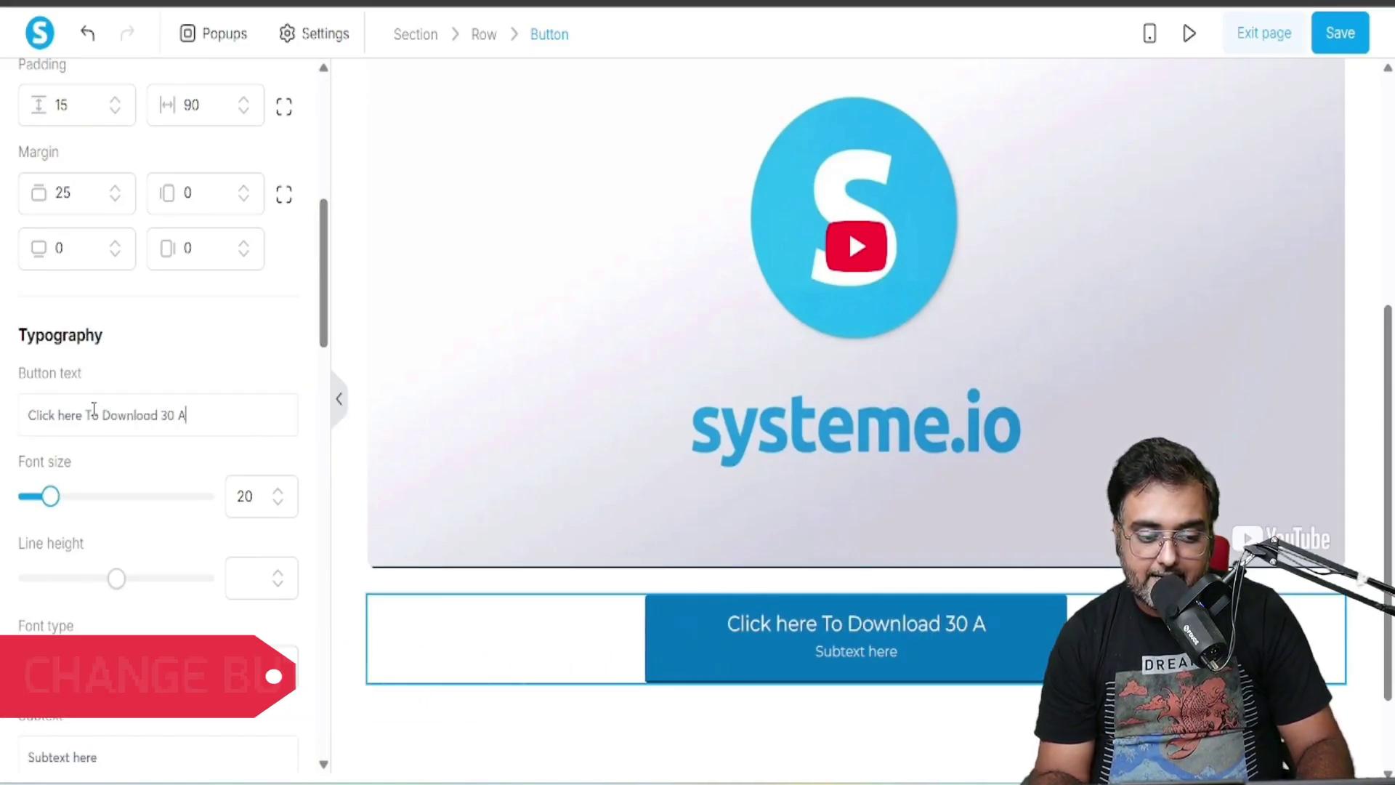
pyautogui.write('I Tools For B')
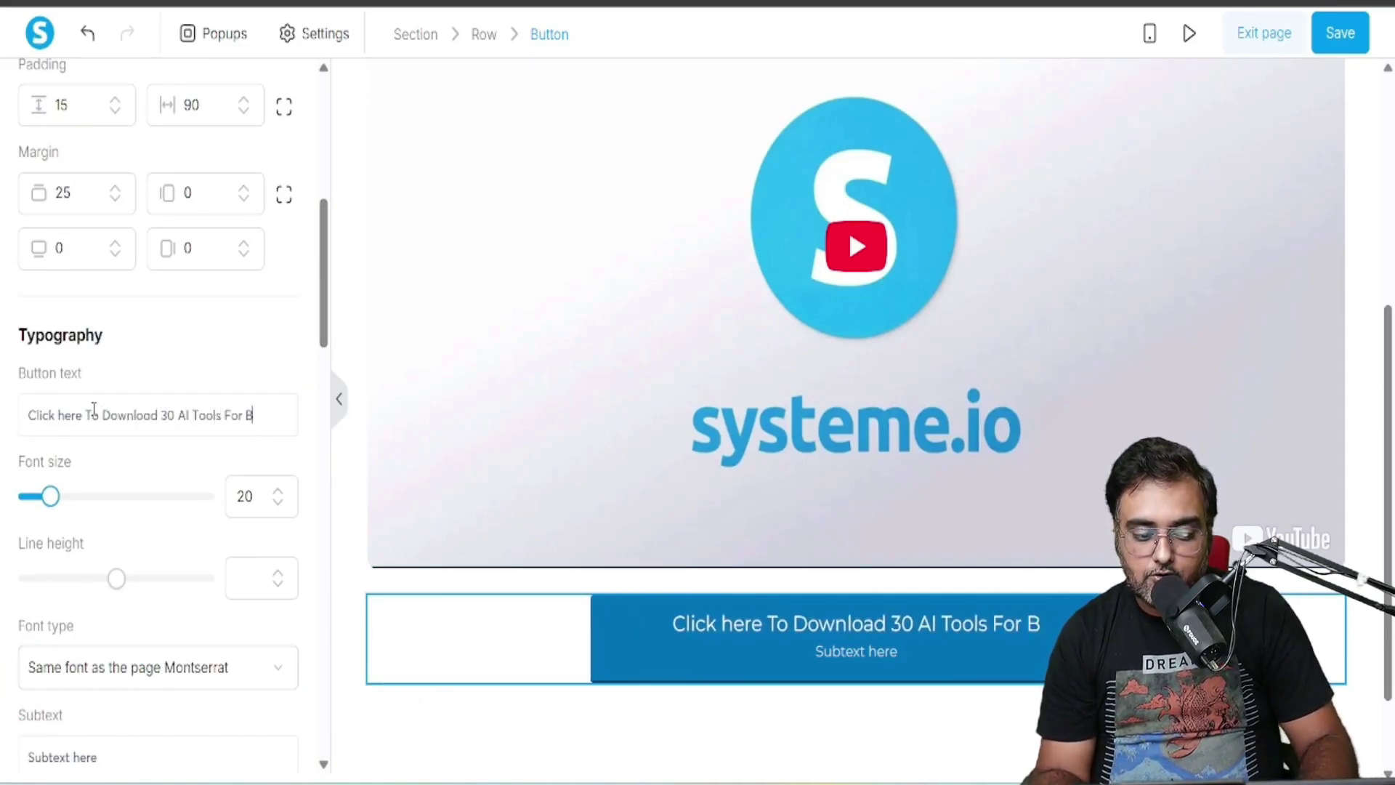
pyautogui.write('usiness Growth')
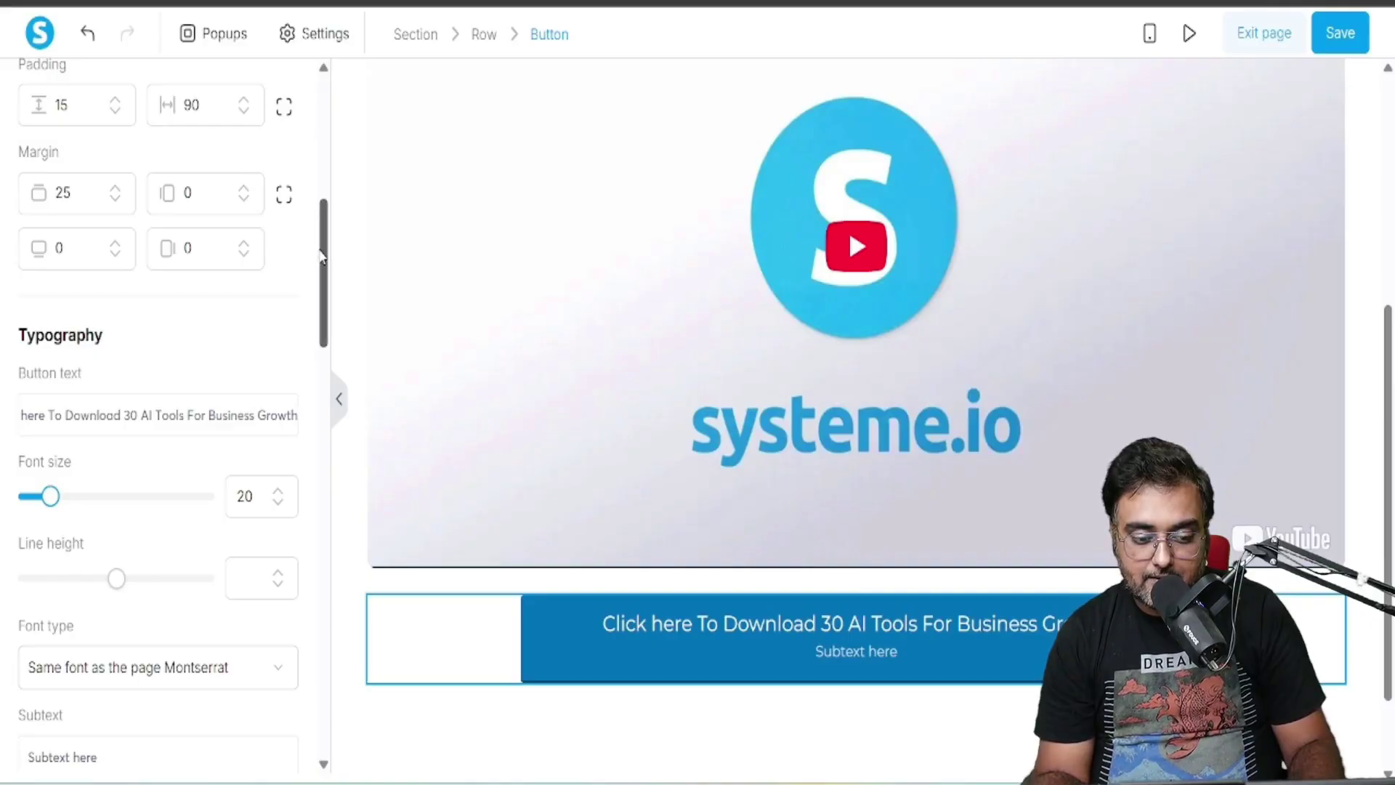
# Set the button subtext to 'This Download Is Valid Only Until The Countdown Timer Expires'
pyautogui.scroll(-6, 322, 406)
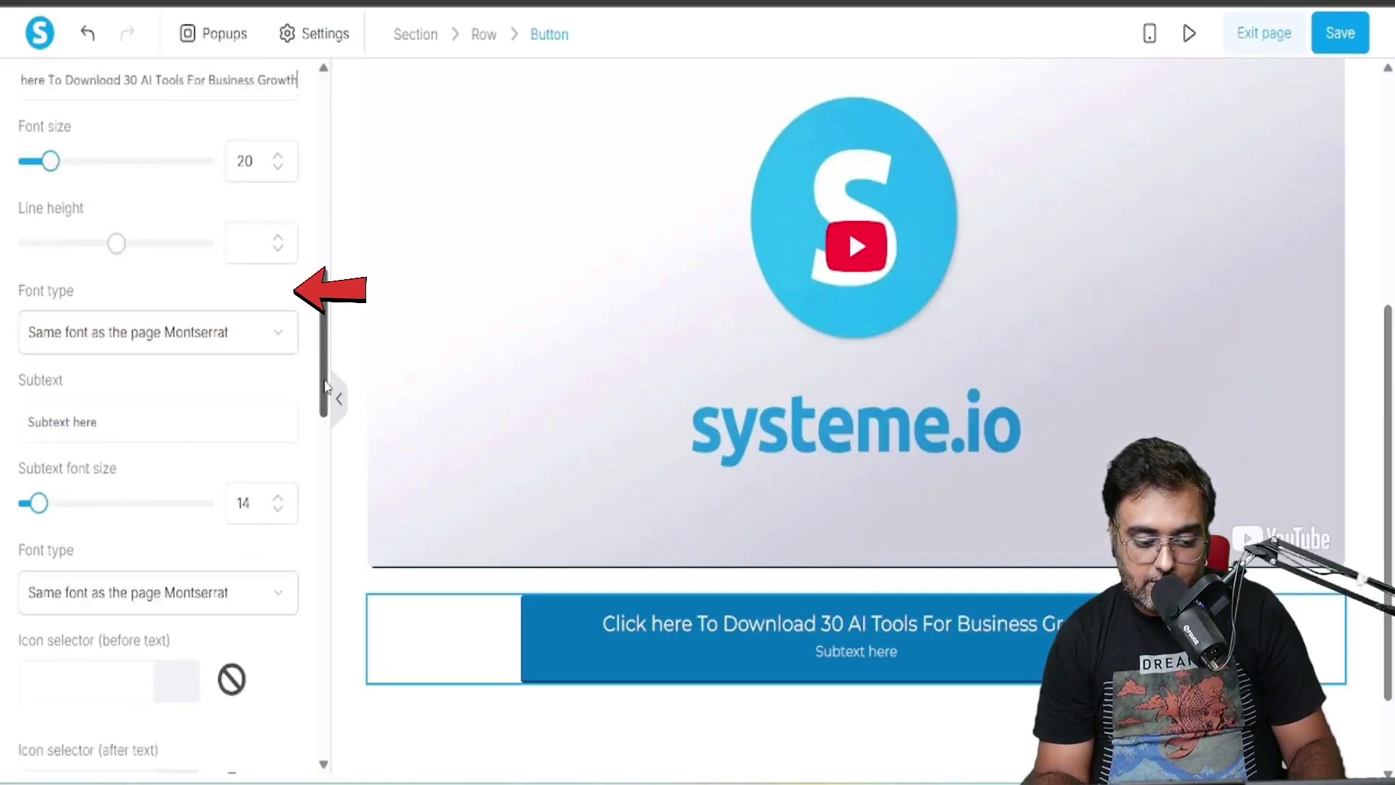
pyautogui.moveTo(102, 291); pyautogui.dragTo(20, 291)
pyautogui.write('T')
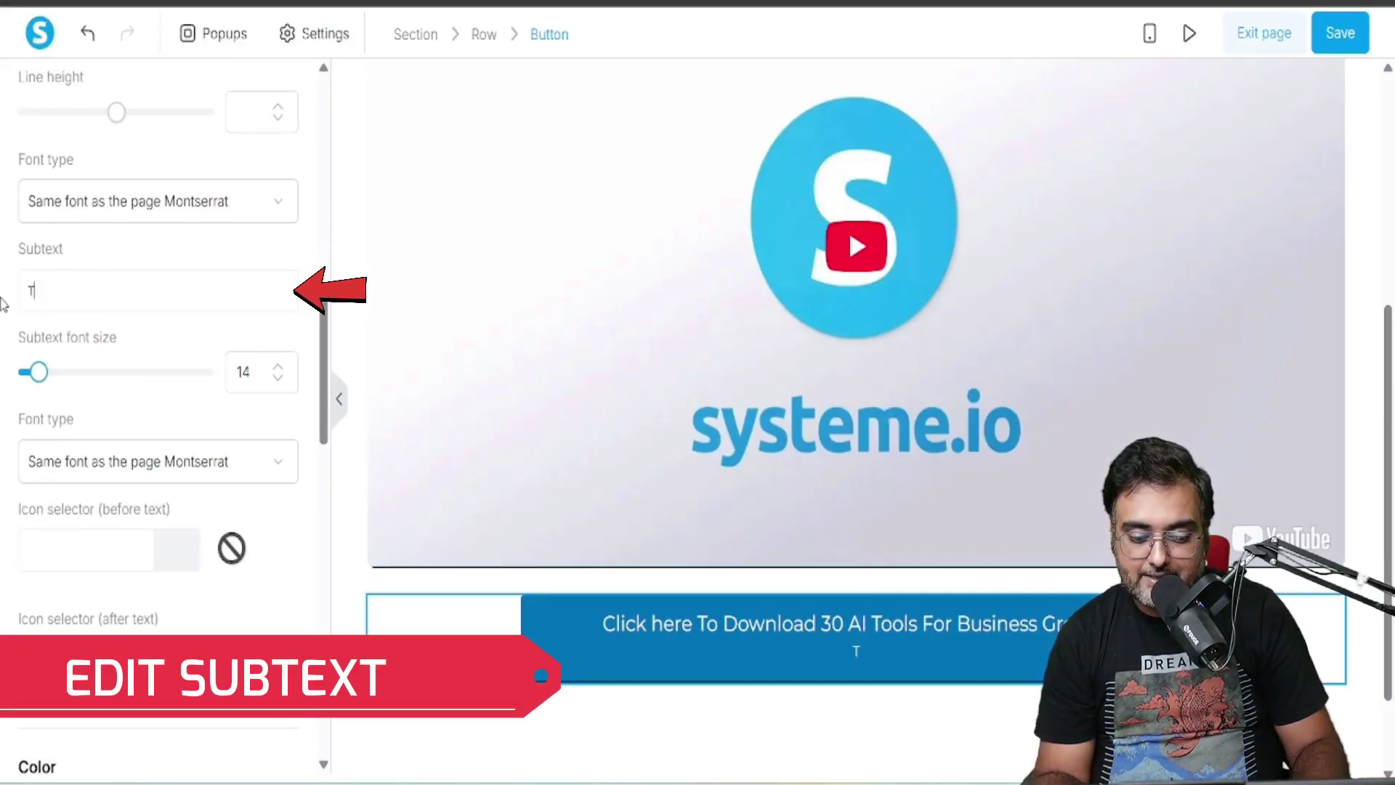
pyautogui.write('his Download ')
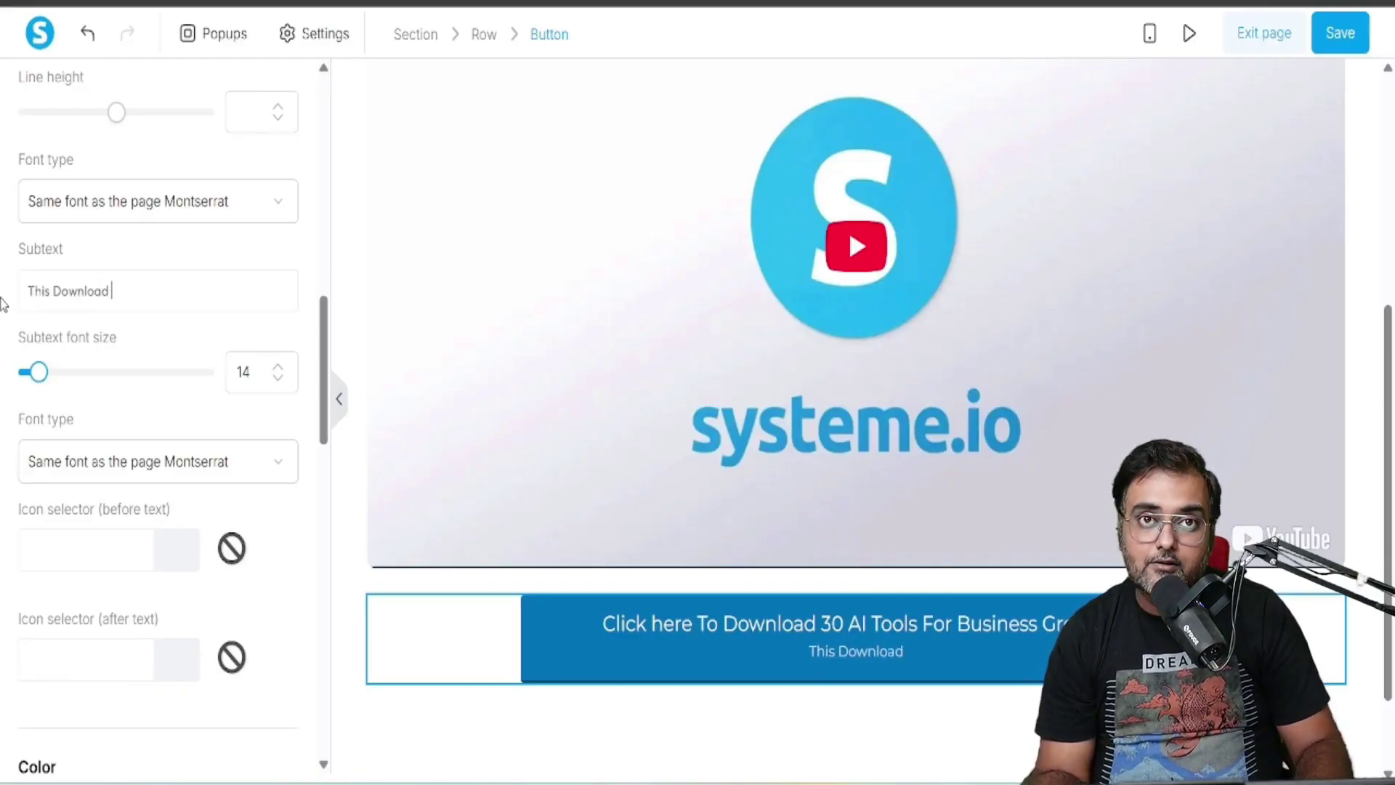
pyautogui.write('Is Valid O')
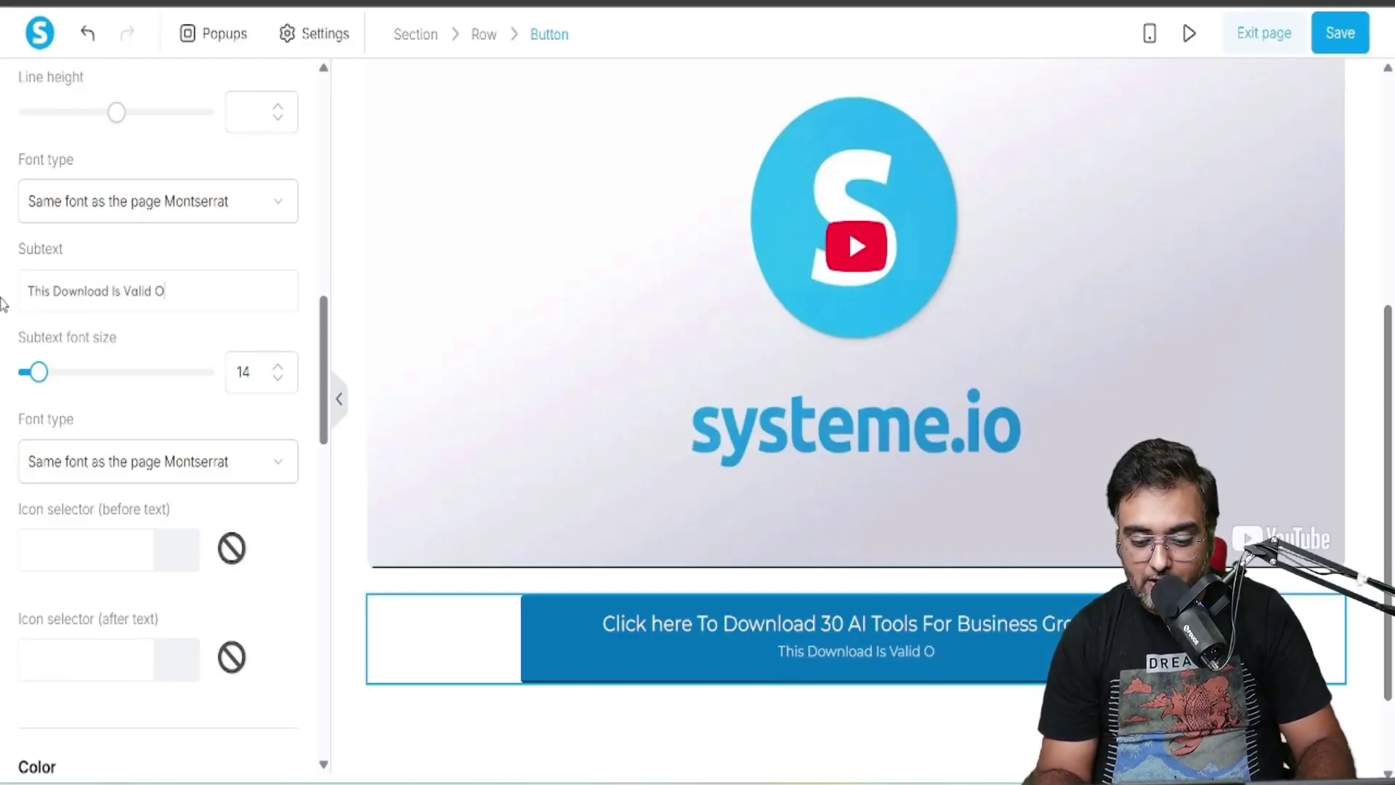
pyautogui.write('nly Until T')
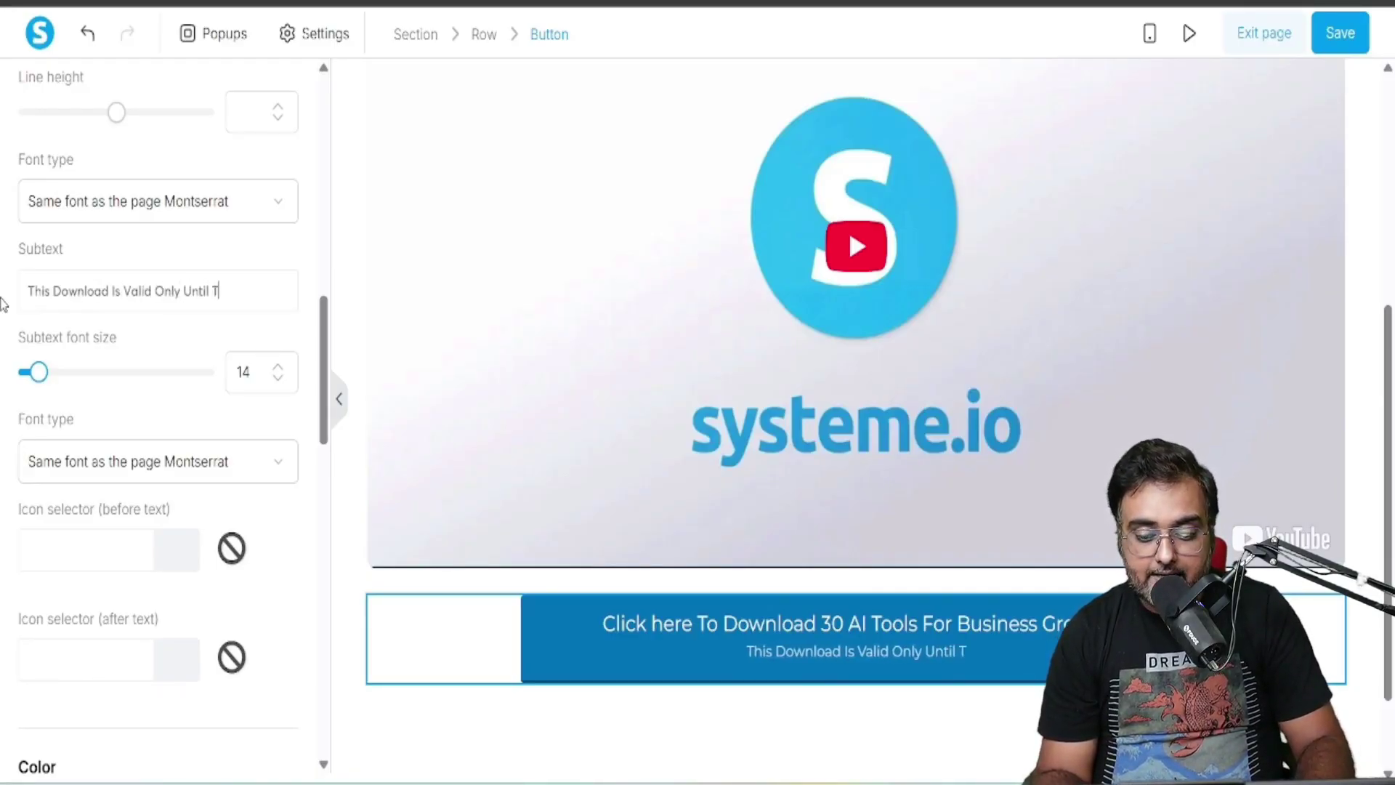
pyautogui.write('he Countdown Timer')
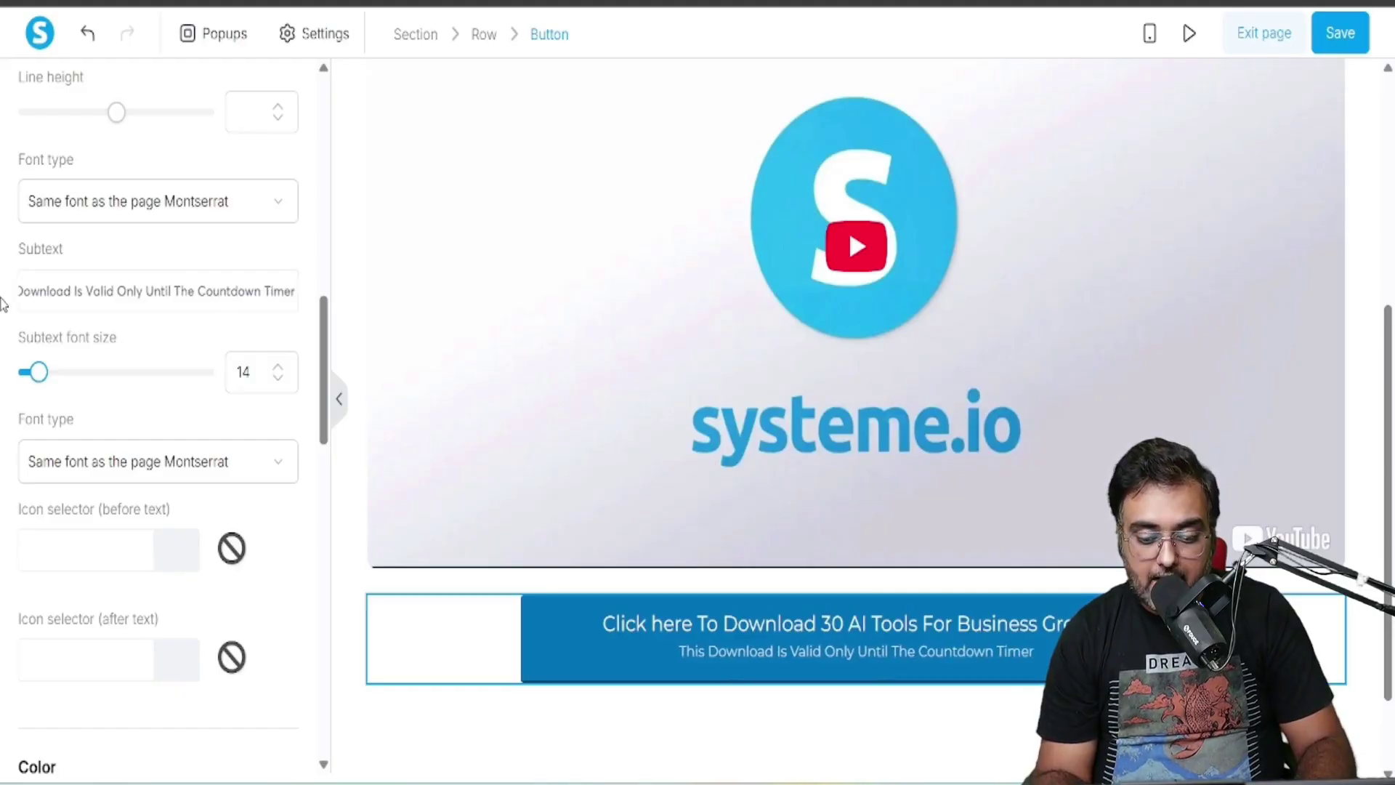
pyautogui.write(' Expires')
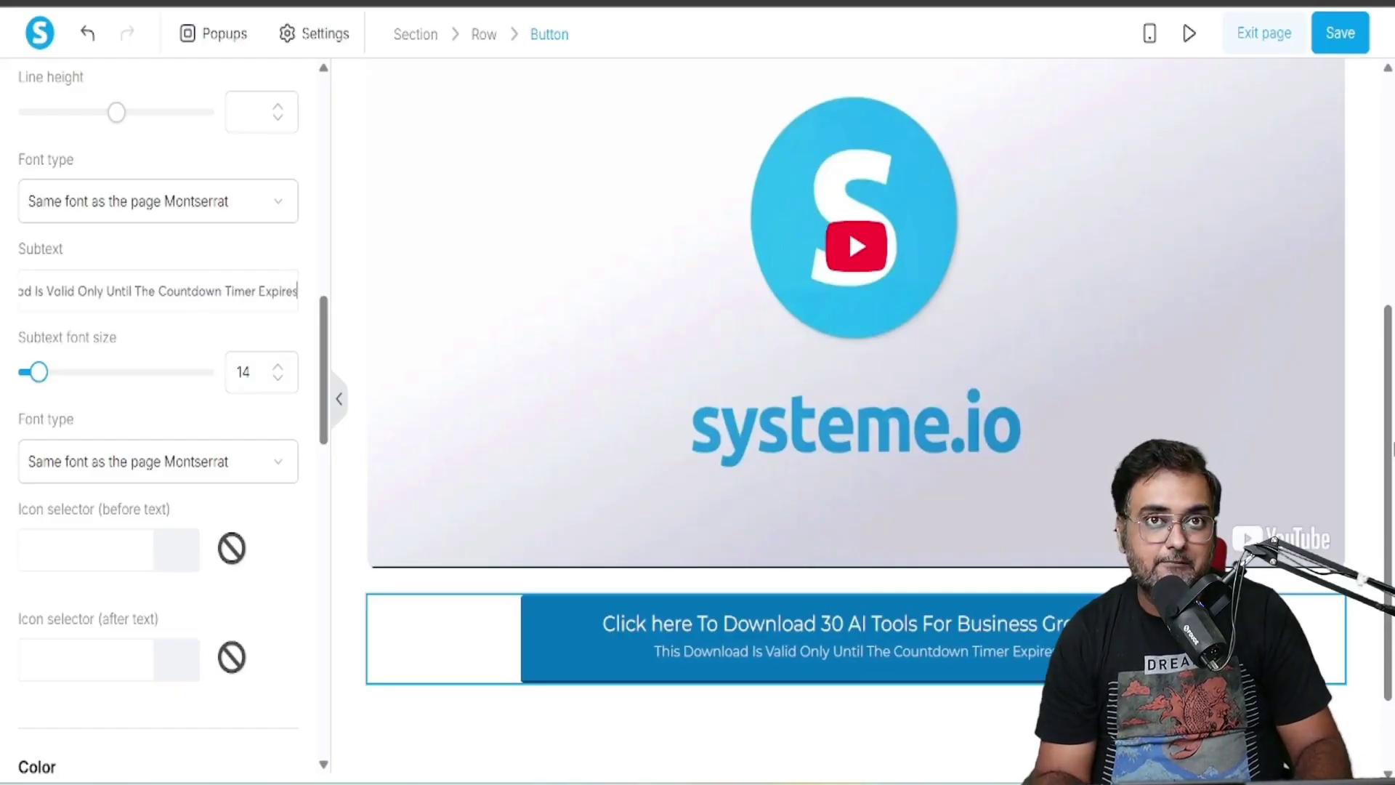
pyautogui.press('Escape')
# Add a countdown timer above the button, set to a Delay of 3 days and 1 hour
pyautogui.moveTo(324, 187); pyautogui.dragTo(185, 597)
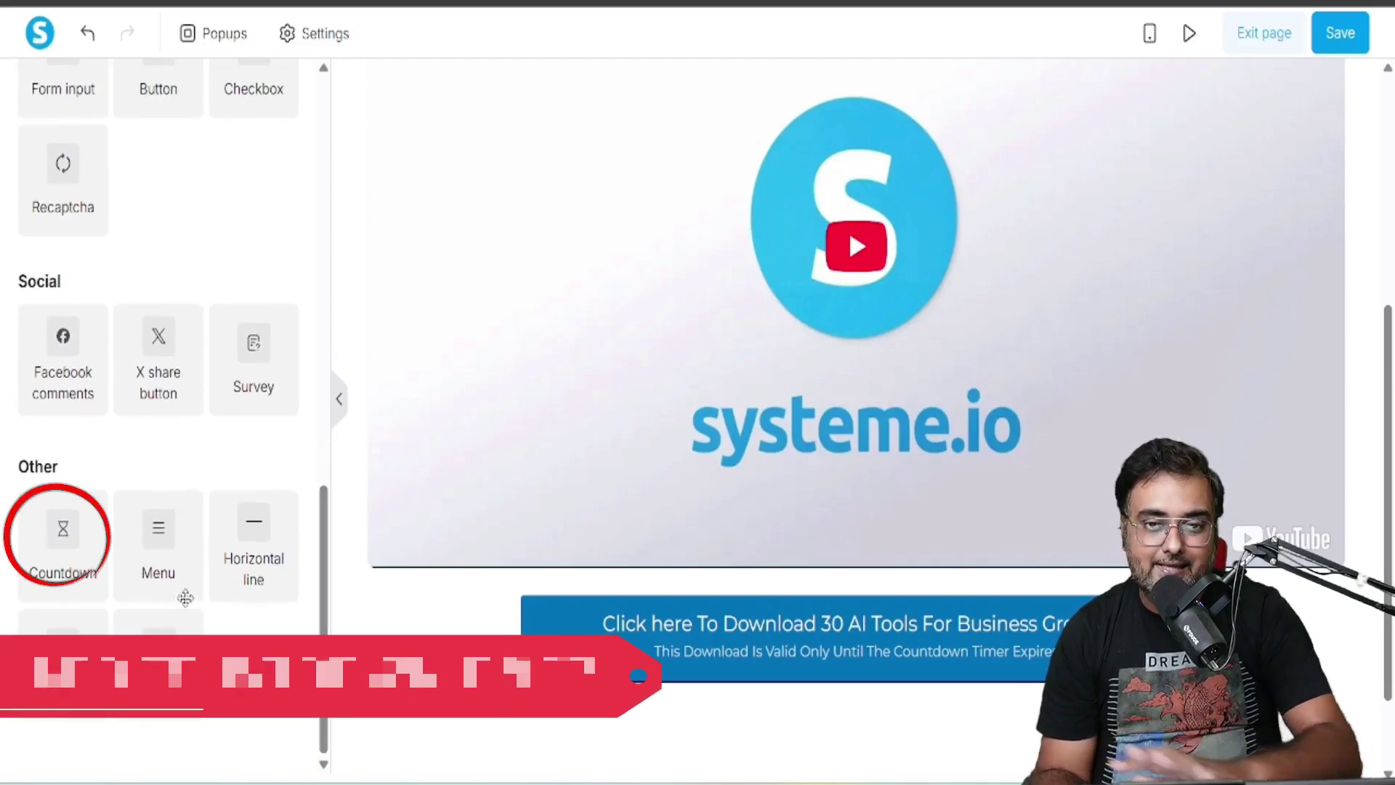
pyautogui.moveTo(56, 530); pyautogui.dragTo(836, 576)
pyautogui.click(436, 596)
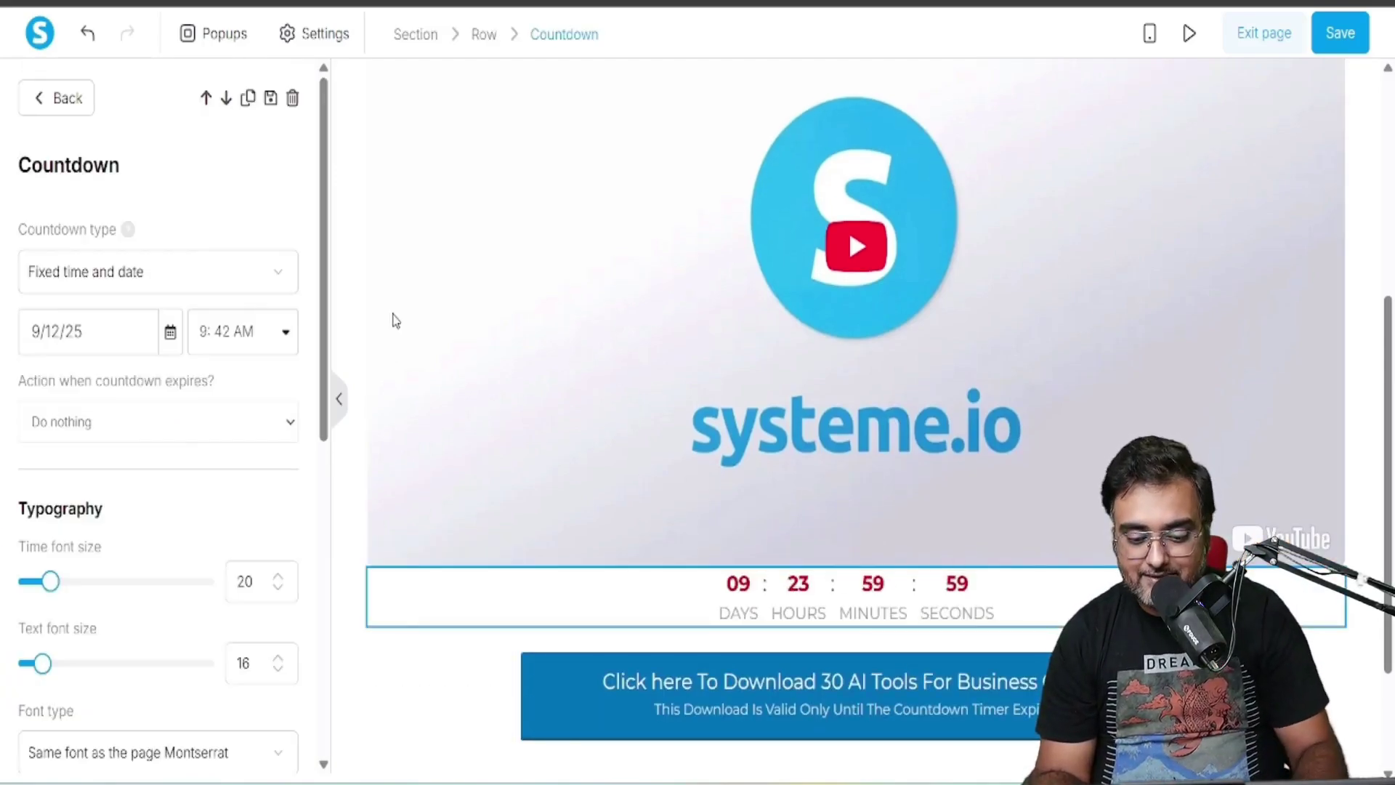
pyautogui.click(268, 282)
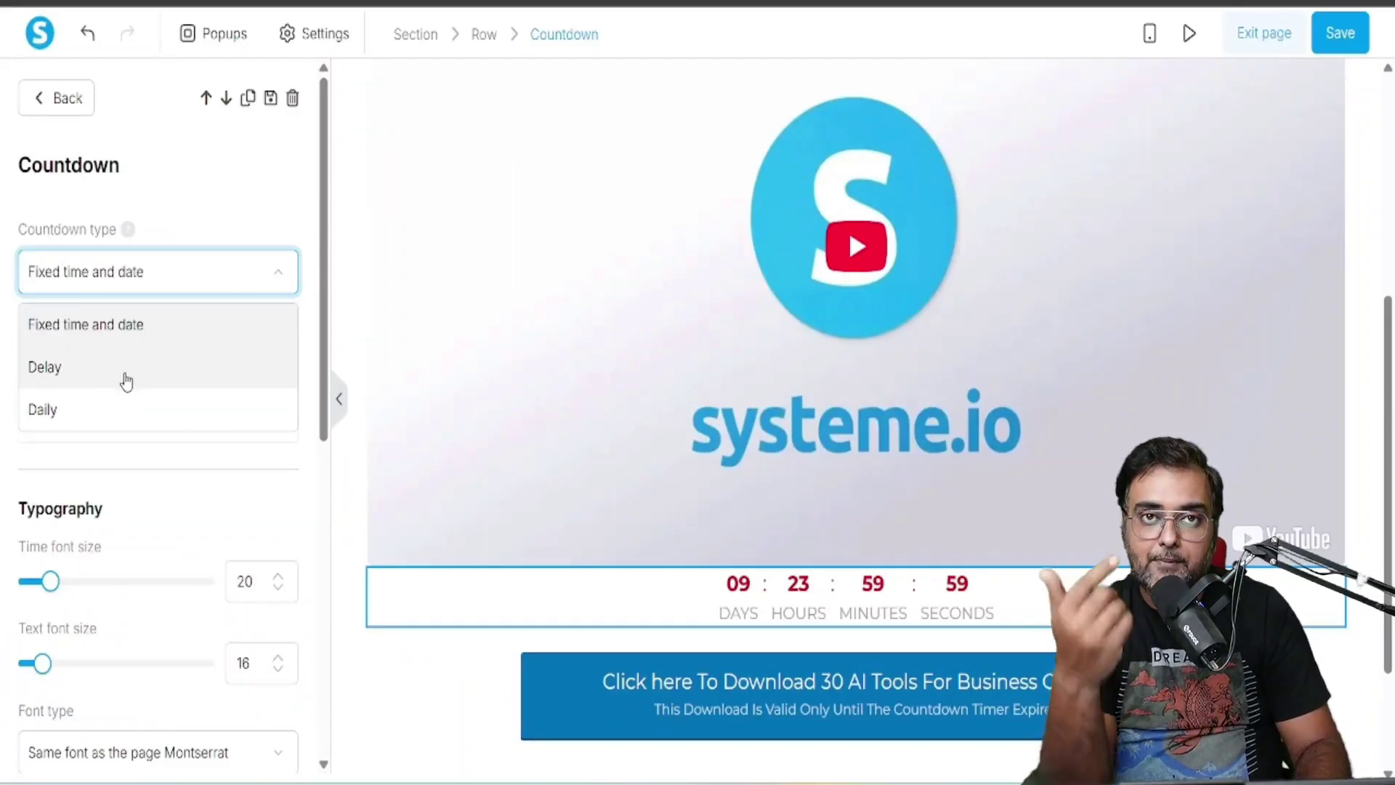
pyautogui.click(126, 379)
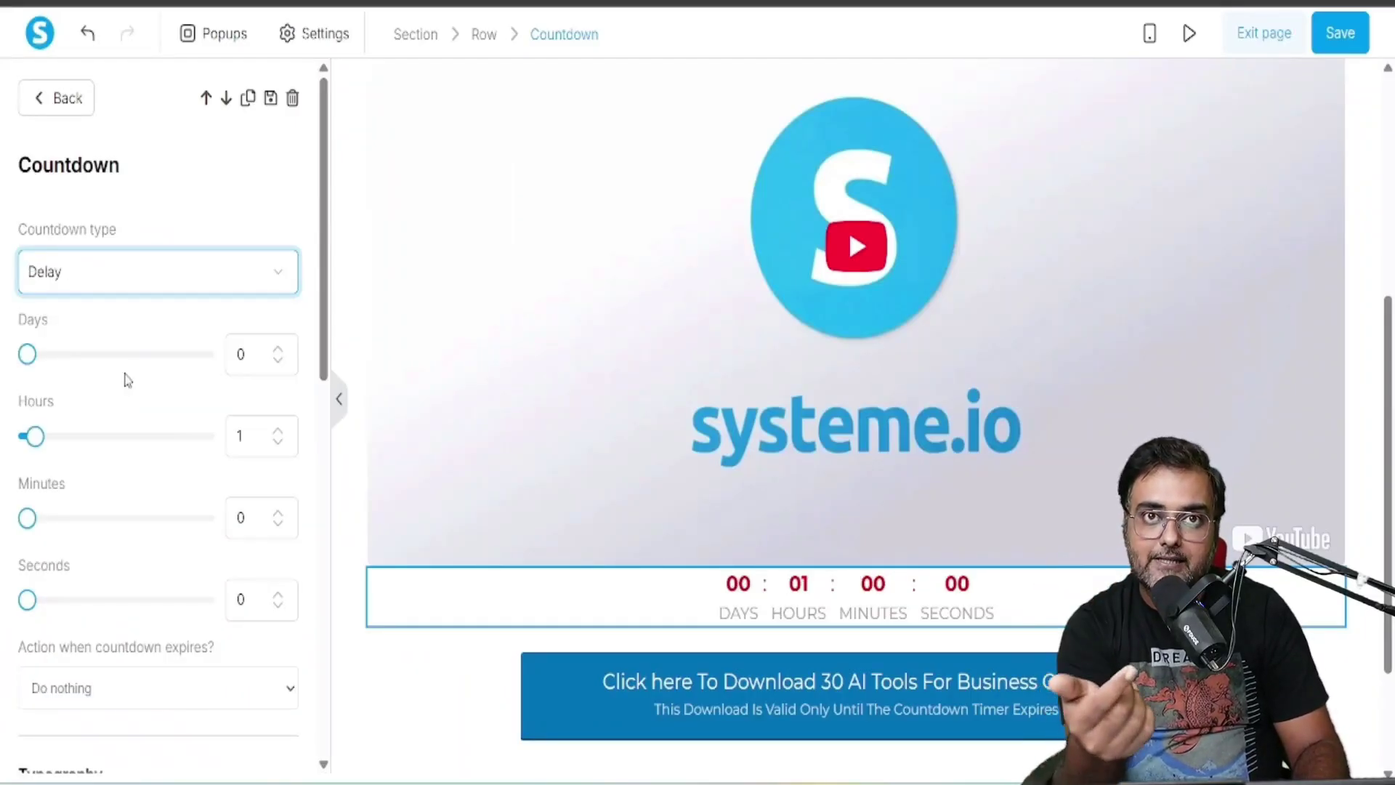
pyautogui.doubleClick(250, 364)
pyautogui.write('3')
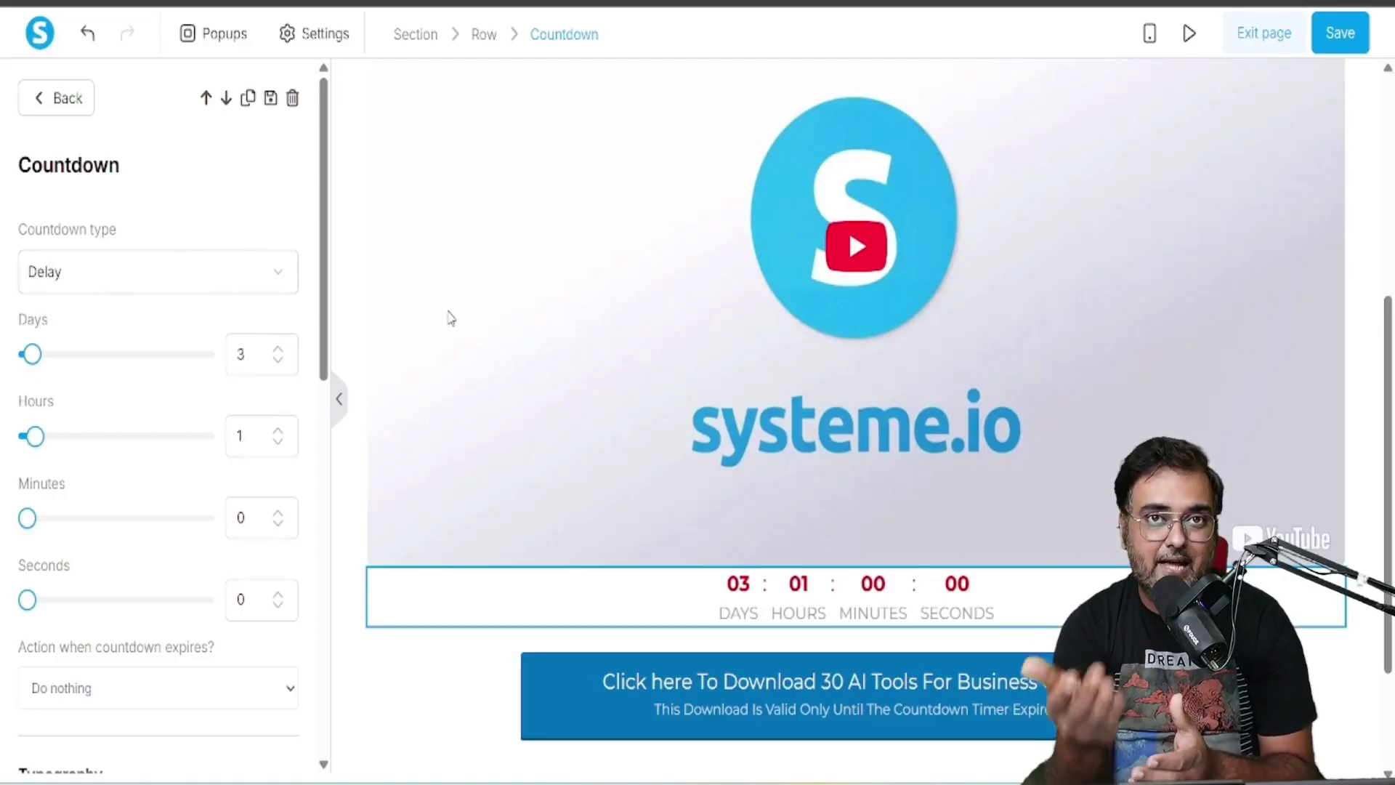
pyautogui.click(1389, 354)
pyautogui.scroll(6, 1389, 354)
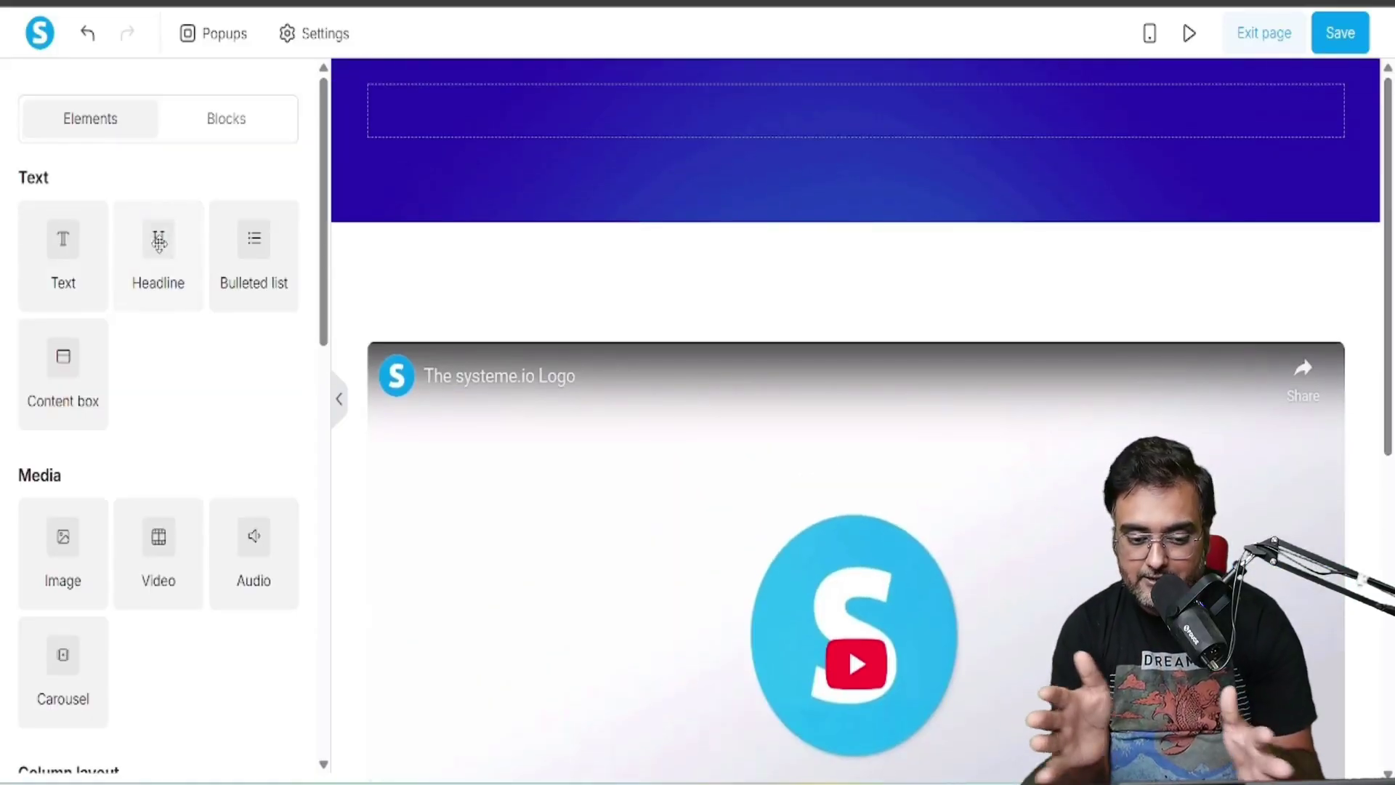
# Add a headline 'Thanks For Answering The Survey - Please Watch The Video Now To Find How To Download' above the video and save
pyautogui.moveTo(159, 244); pyautogui.dragTo(806, 284)
pyautogui.doubleClick(685, 311)
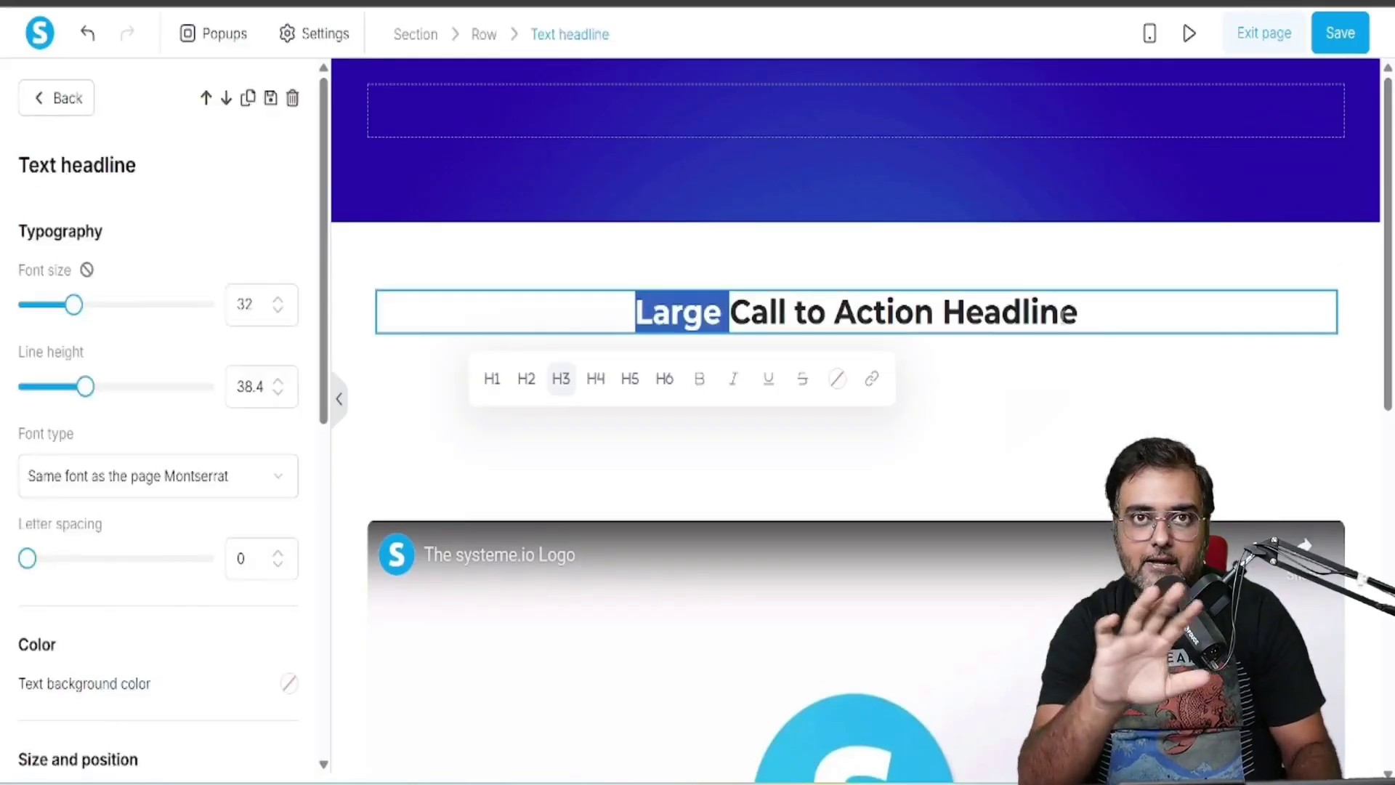
pyautogui.hotkey('ctrl', 'a')
pyautogui.write('Thanks For Ans')
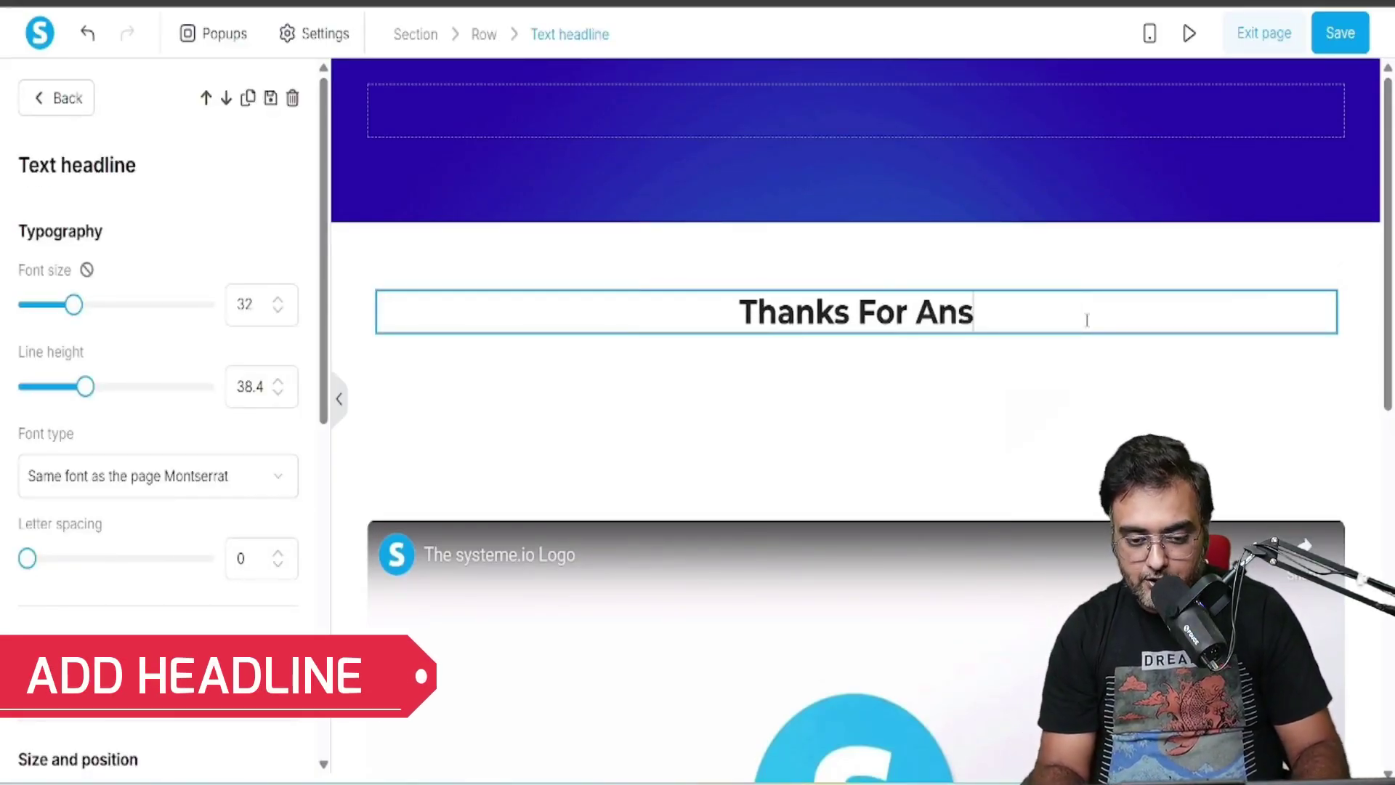
pyautogui.write('wering The Survey')
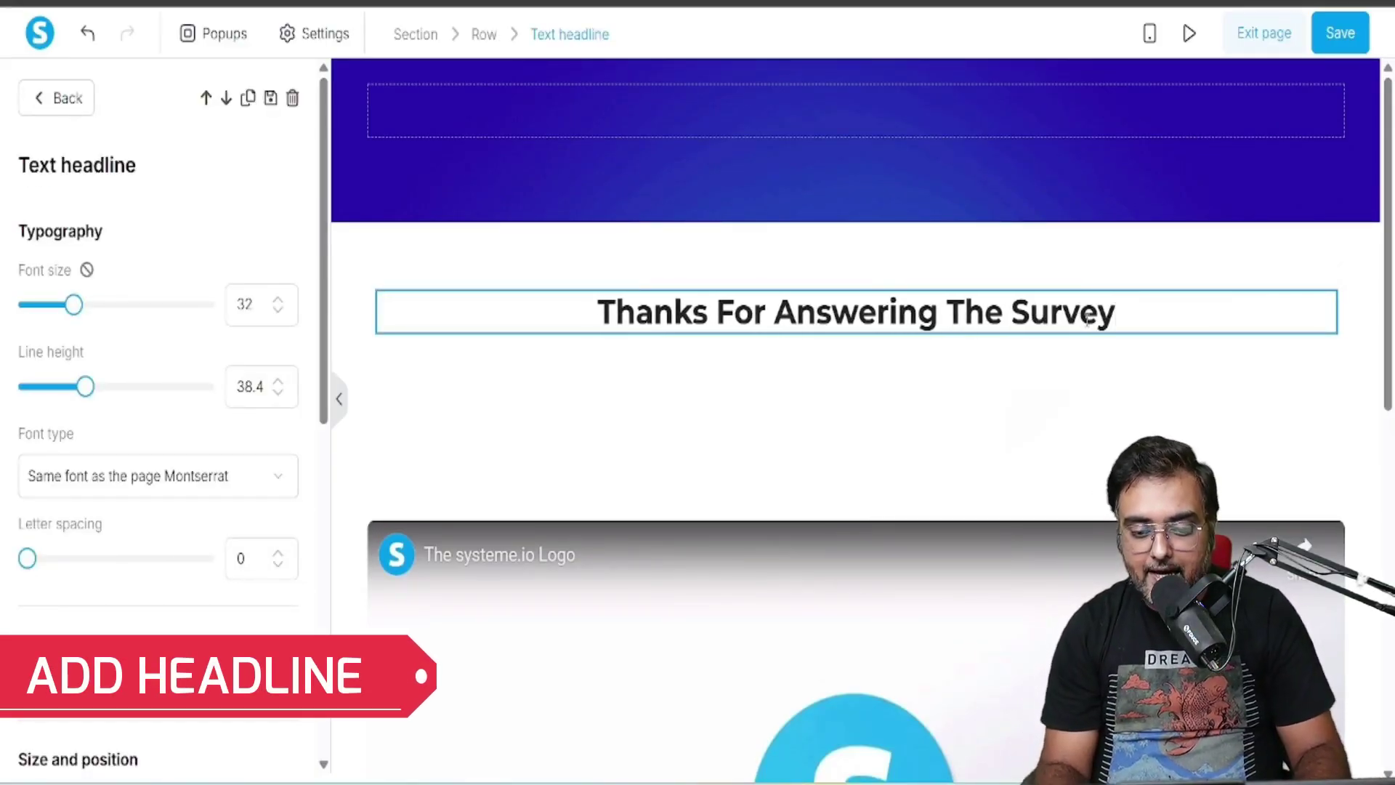
pyautogui.write(' - Please Watch The ')
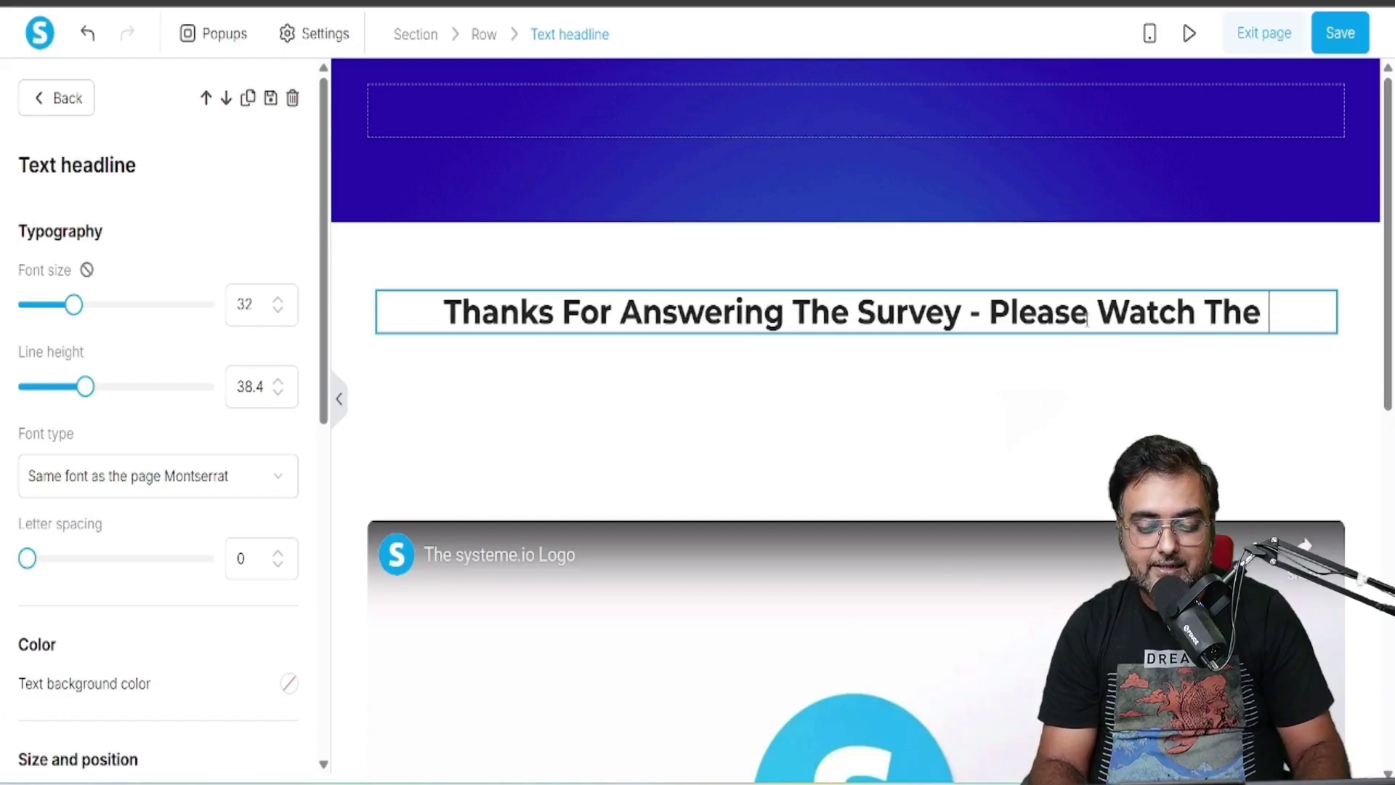
pyautogui.write('Video Now To Find')
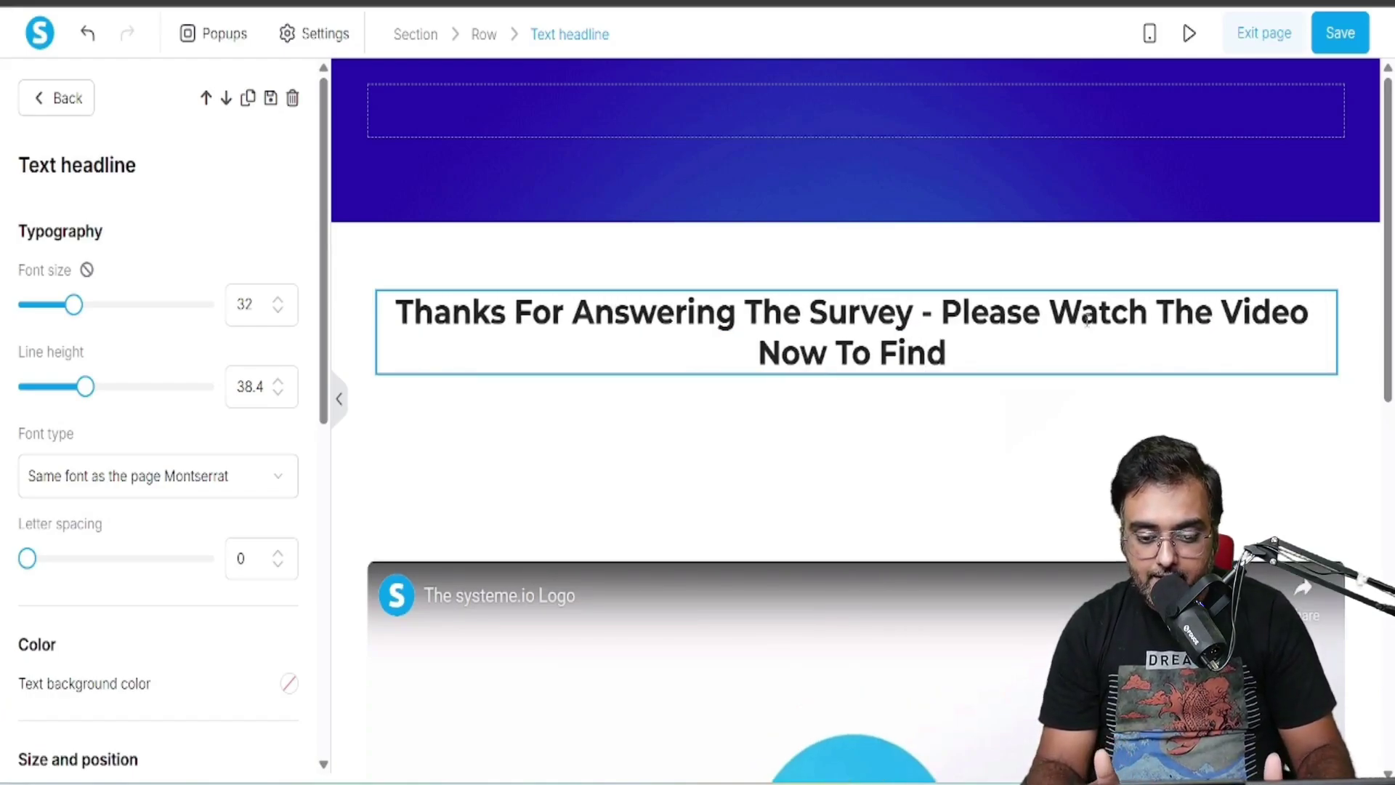
pyautogui.write(' How To Download')
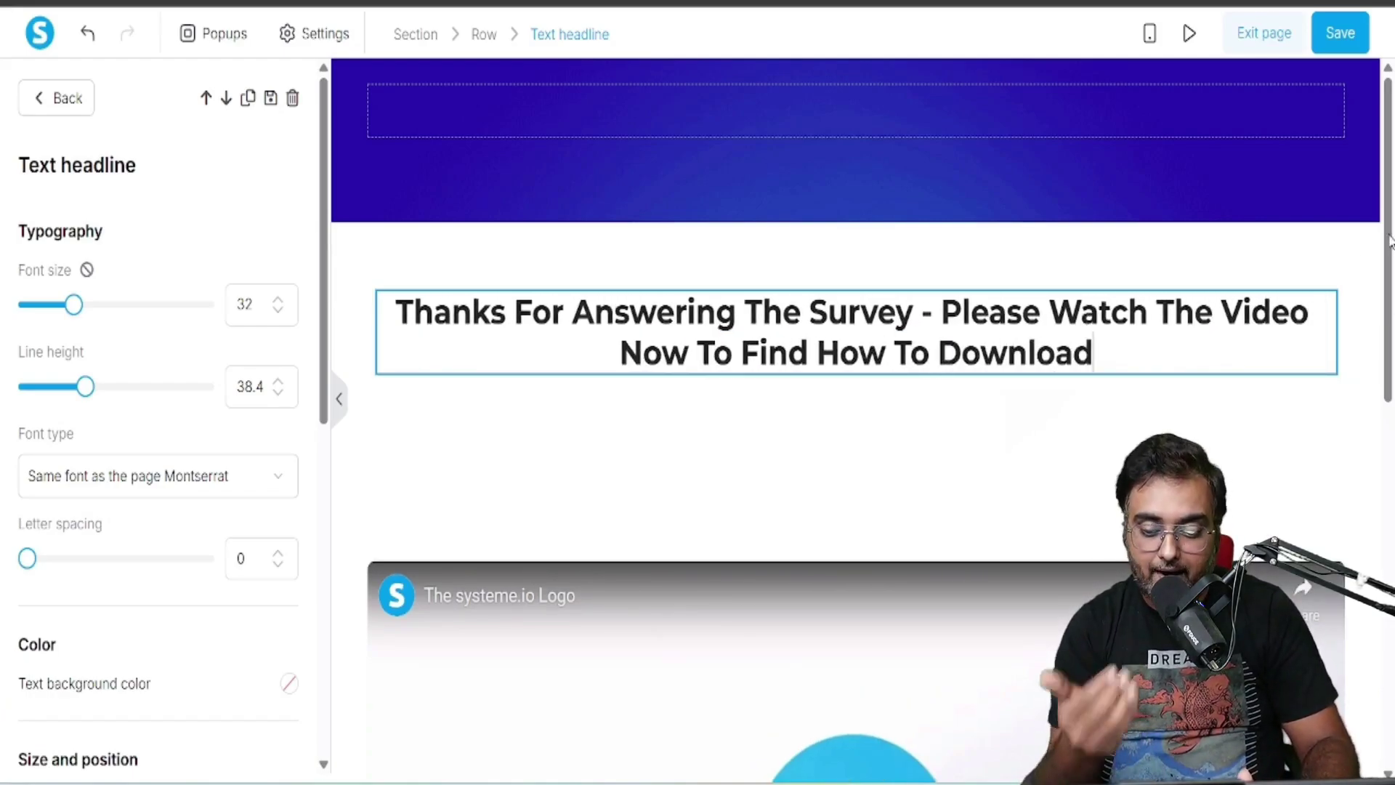
pyautogui.click(1389, 239)
pyautogui.scroll(-10, 1389, 239)
pyautogui.scroll(10, 1389, 240)
pyautogui.click(1339, 36)
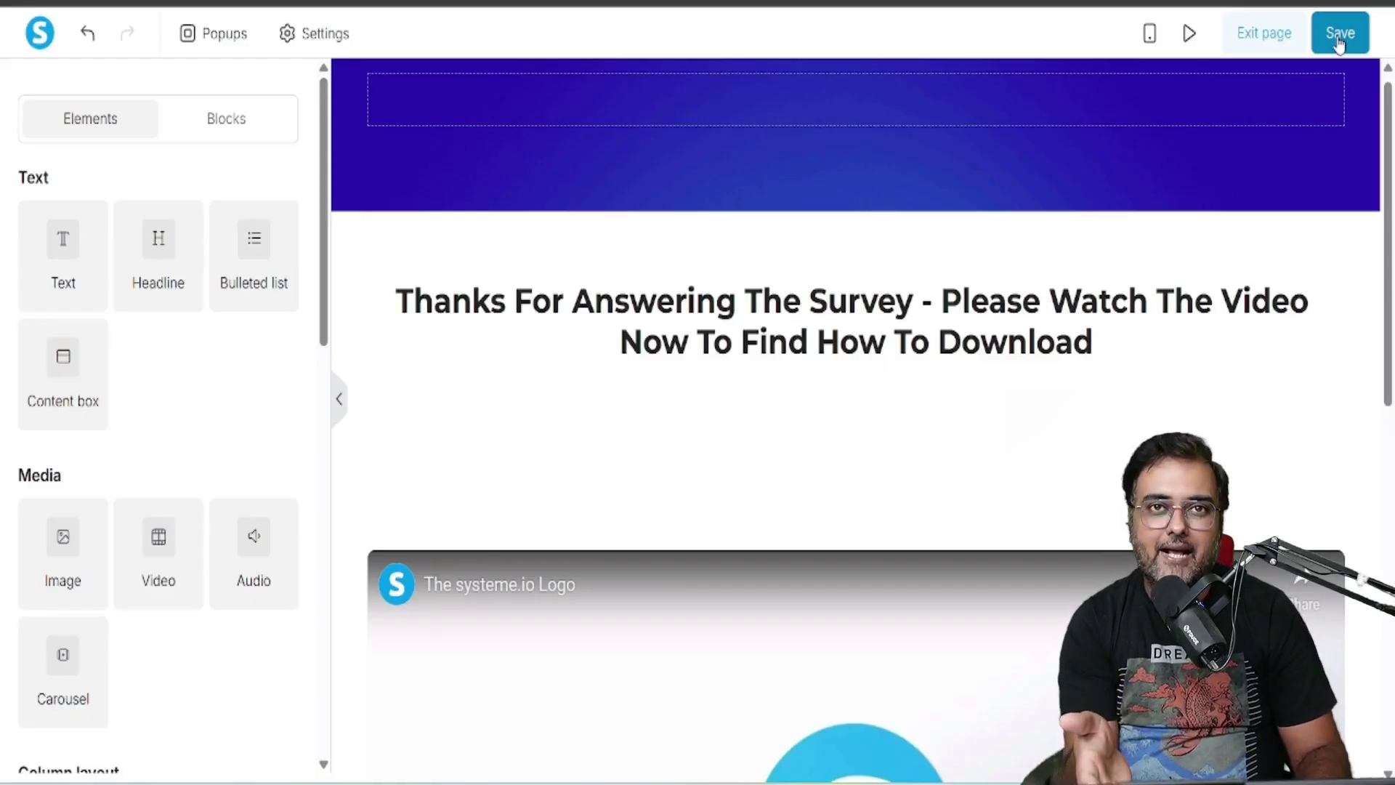
# Save the page and send ChatGPT the three-email prompt for Video Express AI, Create Studio AI and InstaDoodle AI
pyautogui.click(1340, 37)
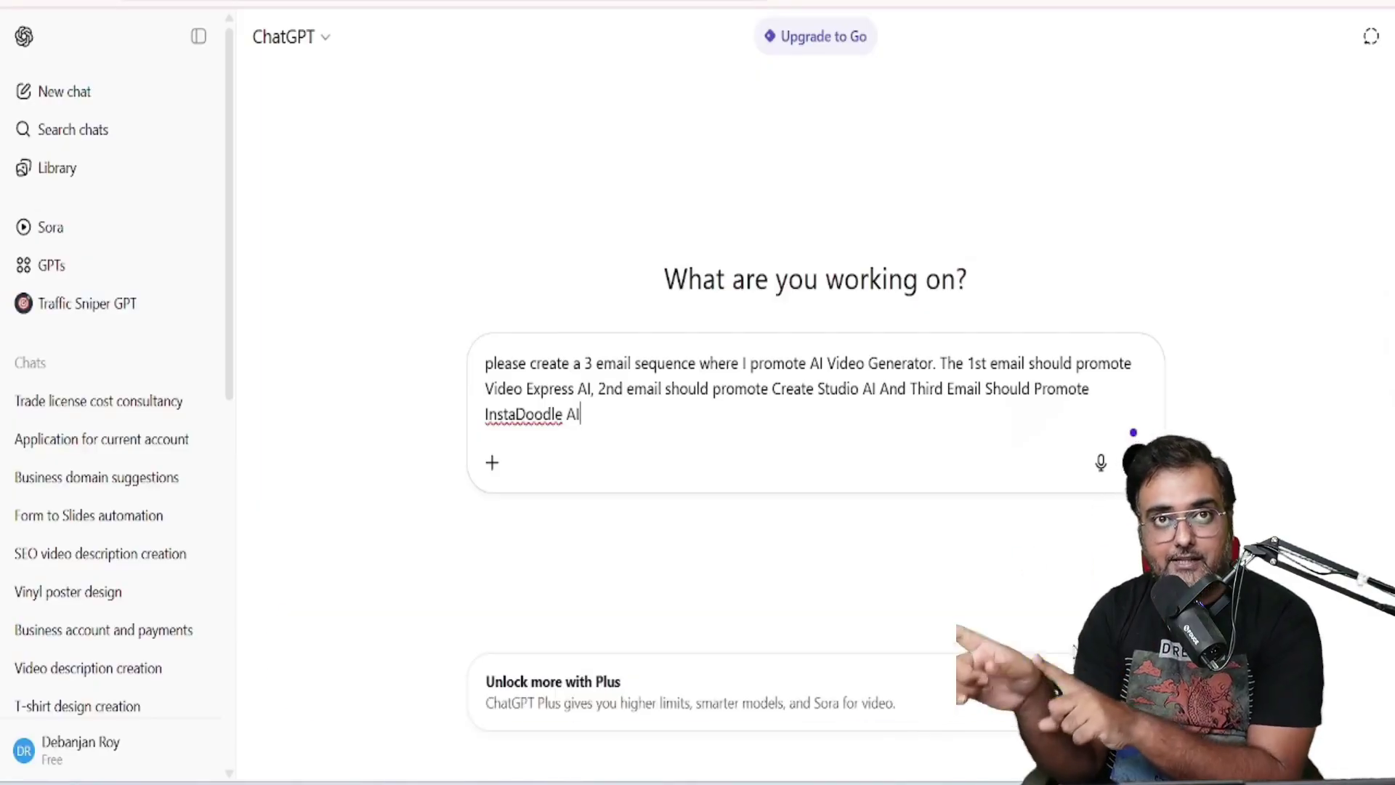
pyautogui.press('Return')
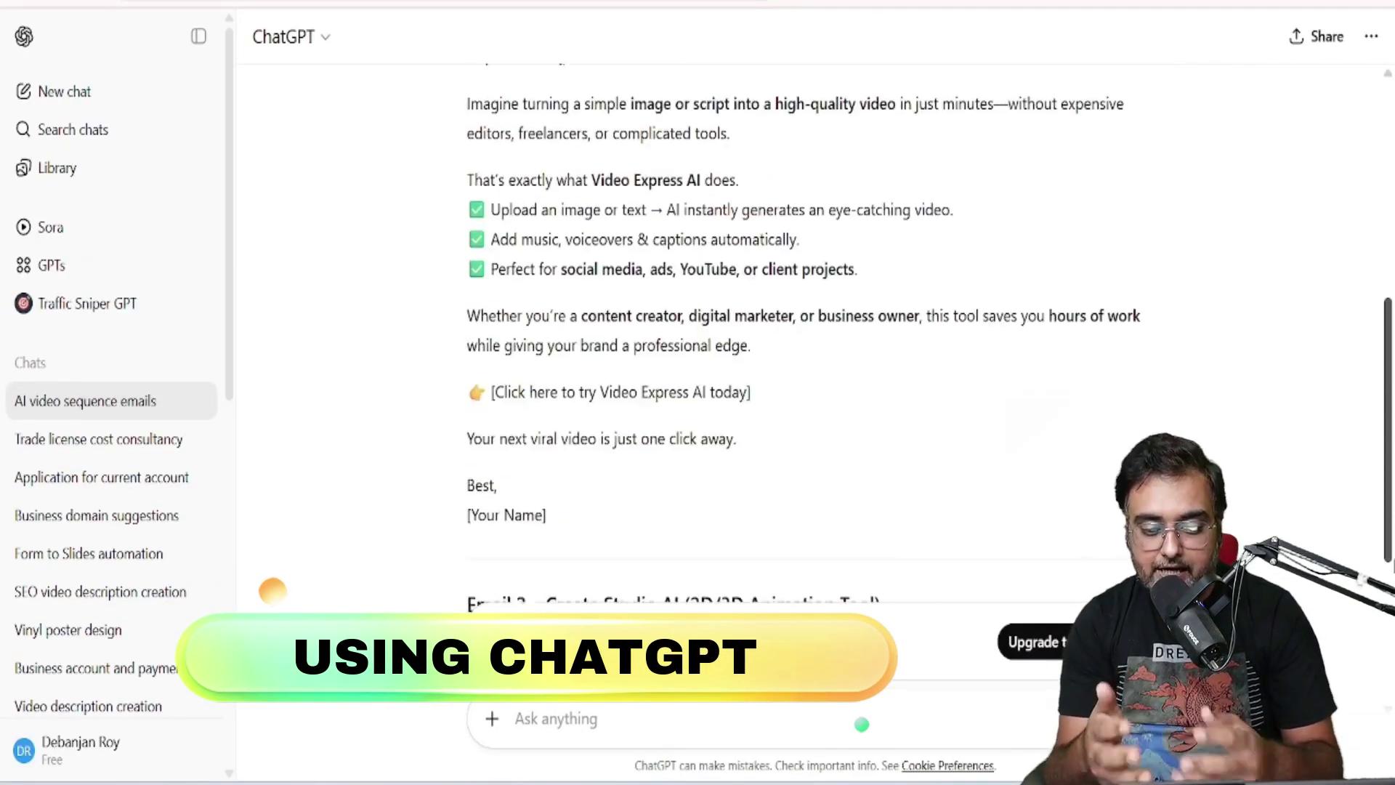
pyautogui.scroll(20, 814, 363)
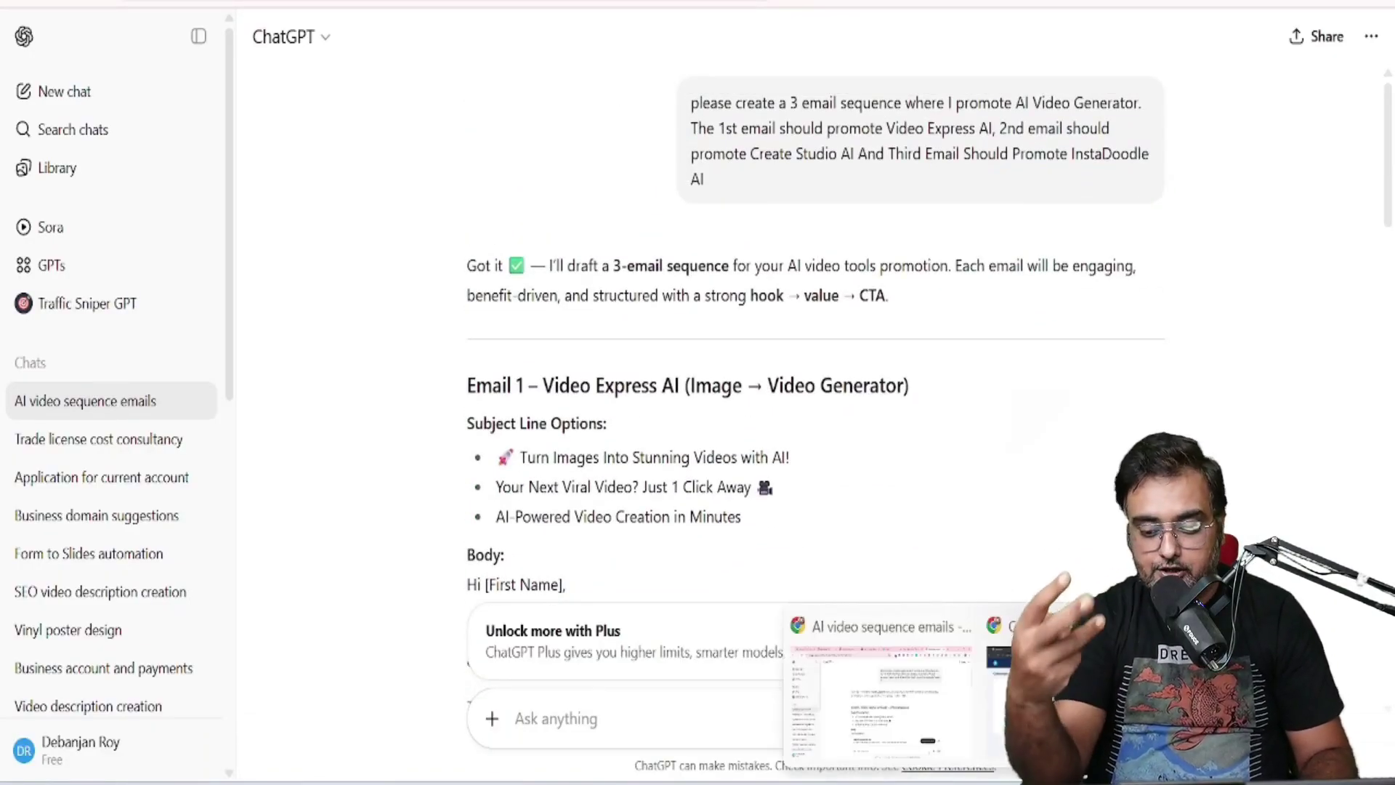
# Back in systeme.io, go to the Emails > Campaigns list
pyautogui.click(1061, 690)
pyautogui.moveTo(896, 65)
pyautogui.click(881, 149)
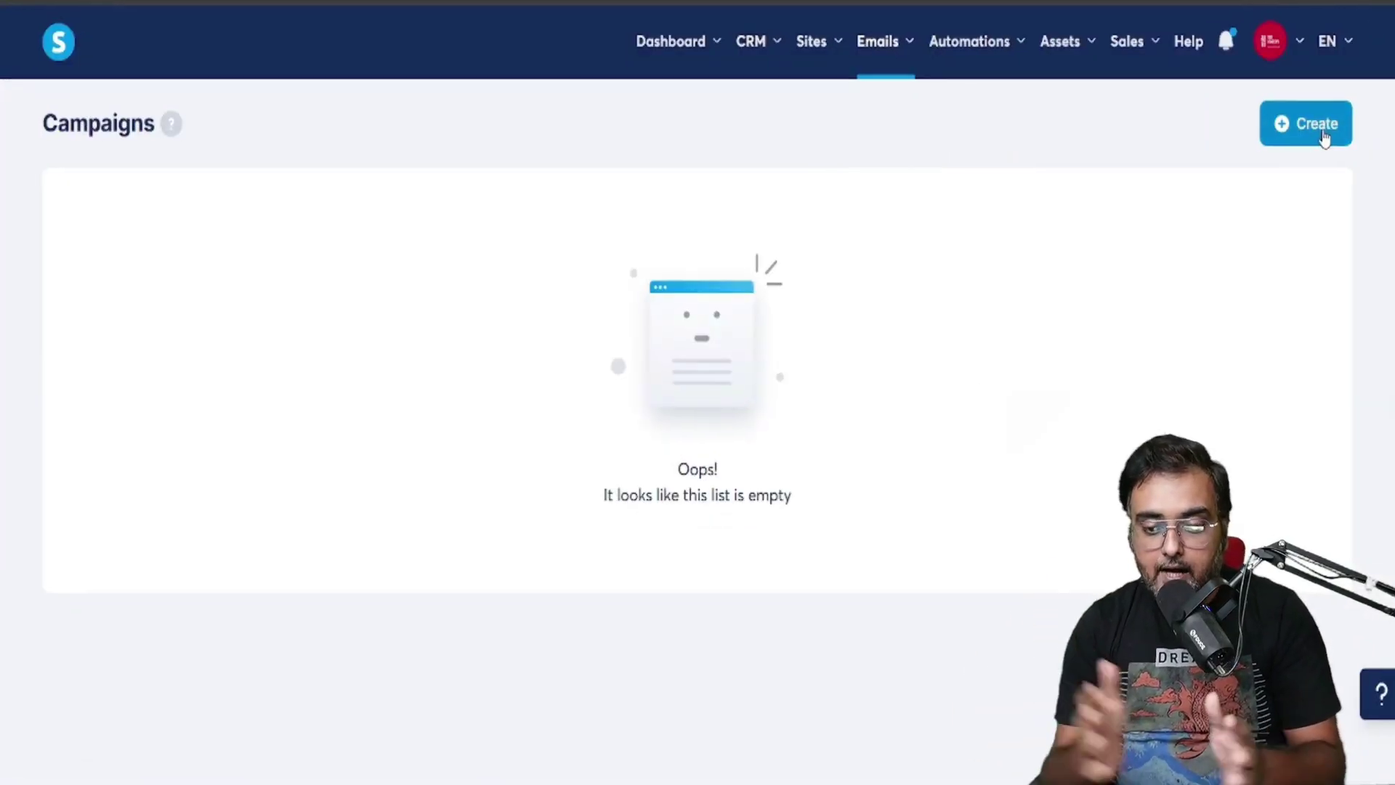
# Create the 'AI Video Generator' campaign with a sender address and description 'Find AI Video Generator For Your Bssiness'
pyautogui.click(1323, 137)
pyautogui.click(673, 286)
pyautogui.write('AI Video Generator')
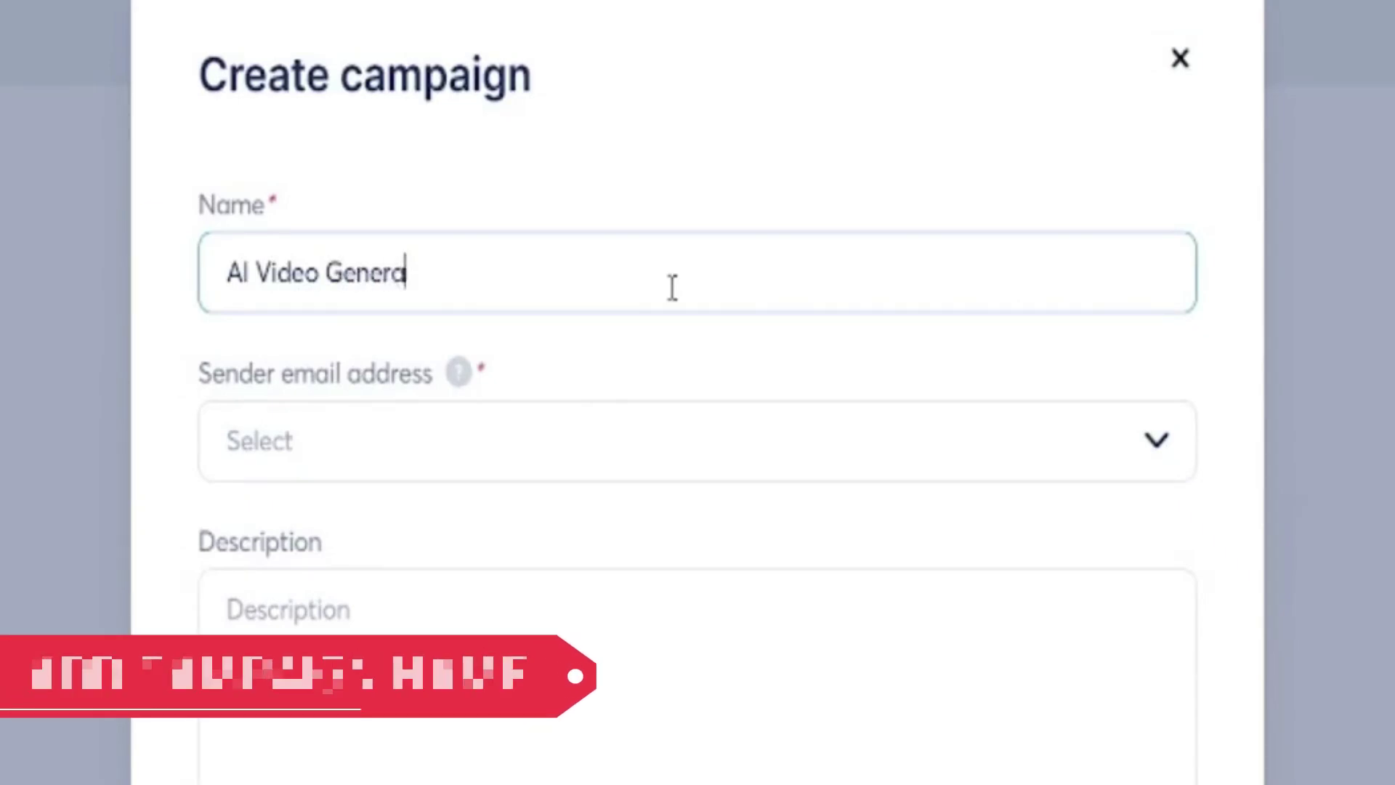
pyautogui.click(1037, 458)
pyautogui.click(600, 534)
pyautogui.click(610, 731)
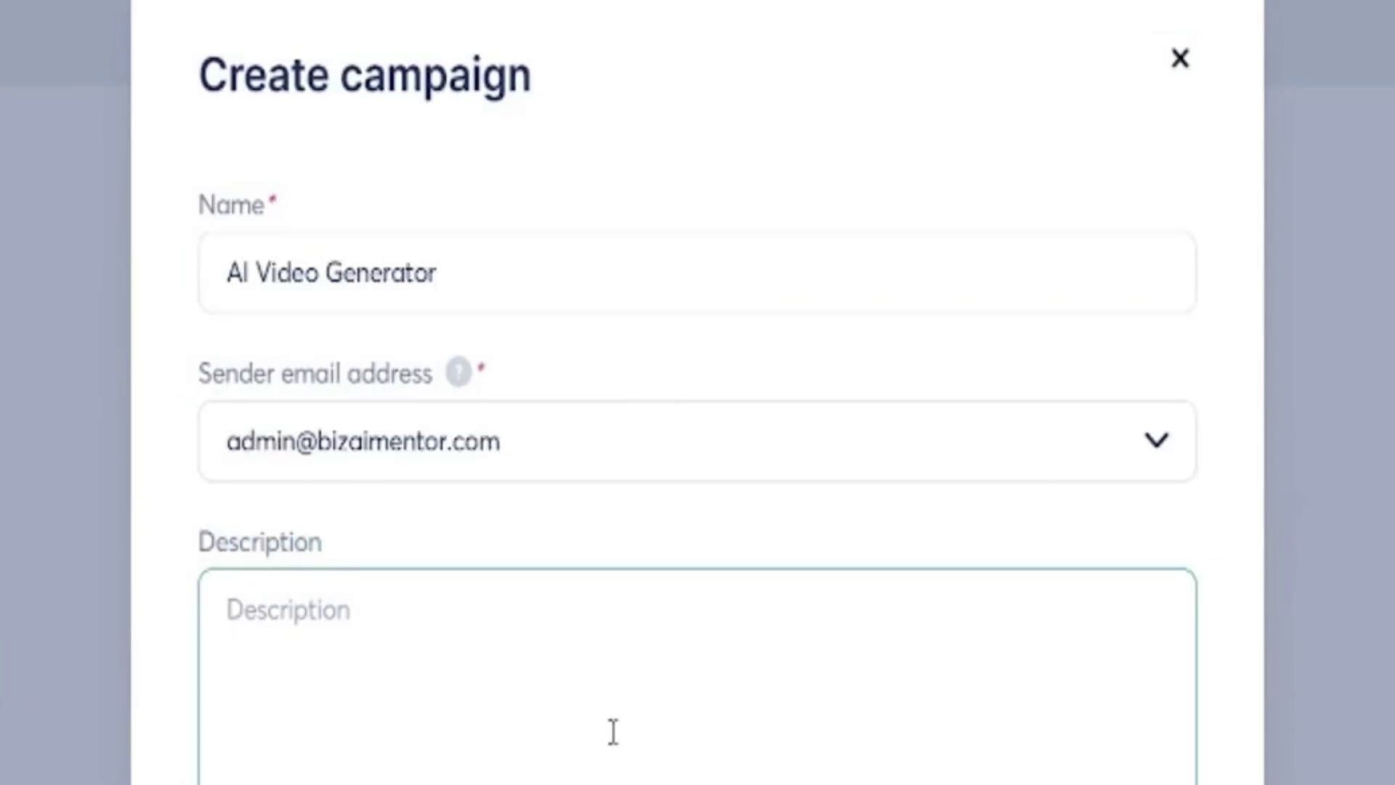
pyautogui.write('Find AI Video Gener')
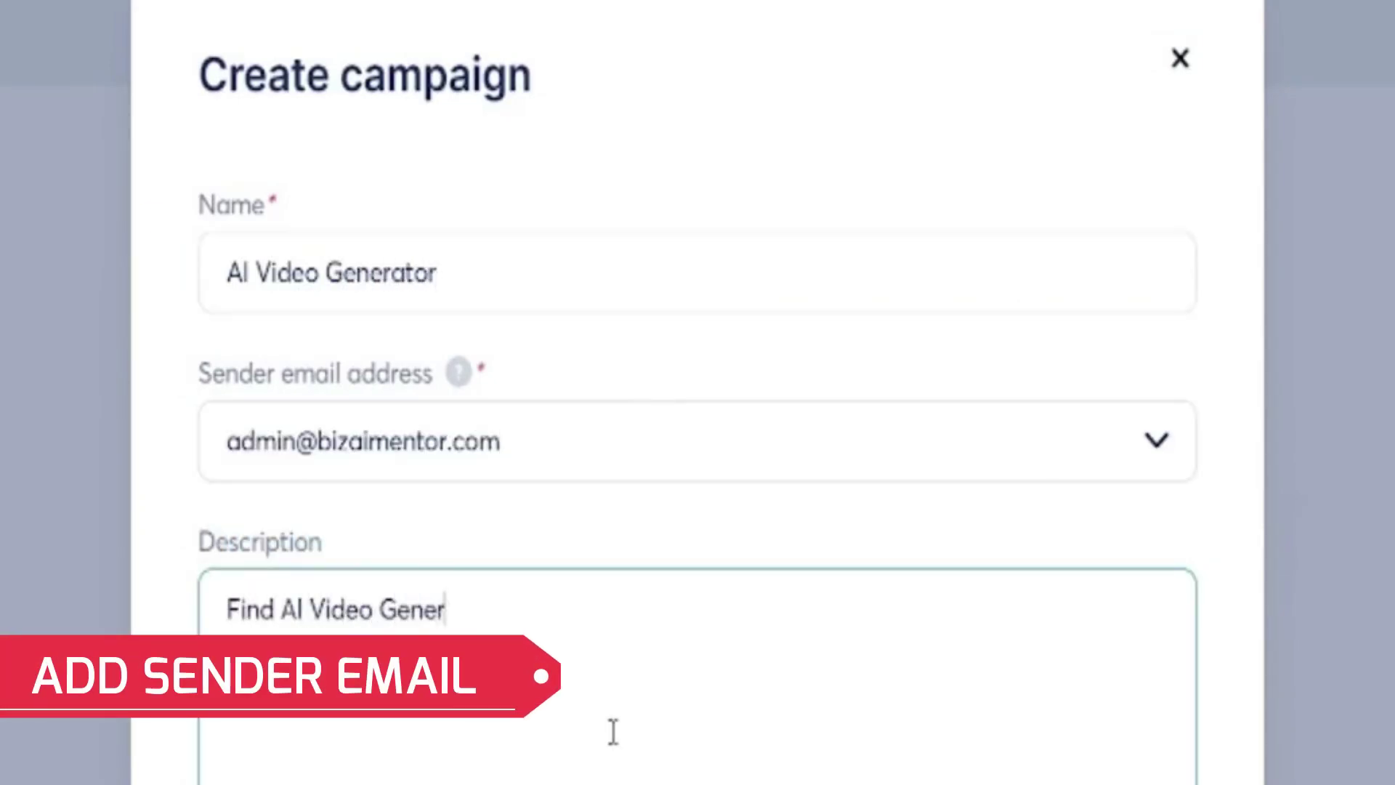
pyautogui.write('ator For Your Bs')
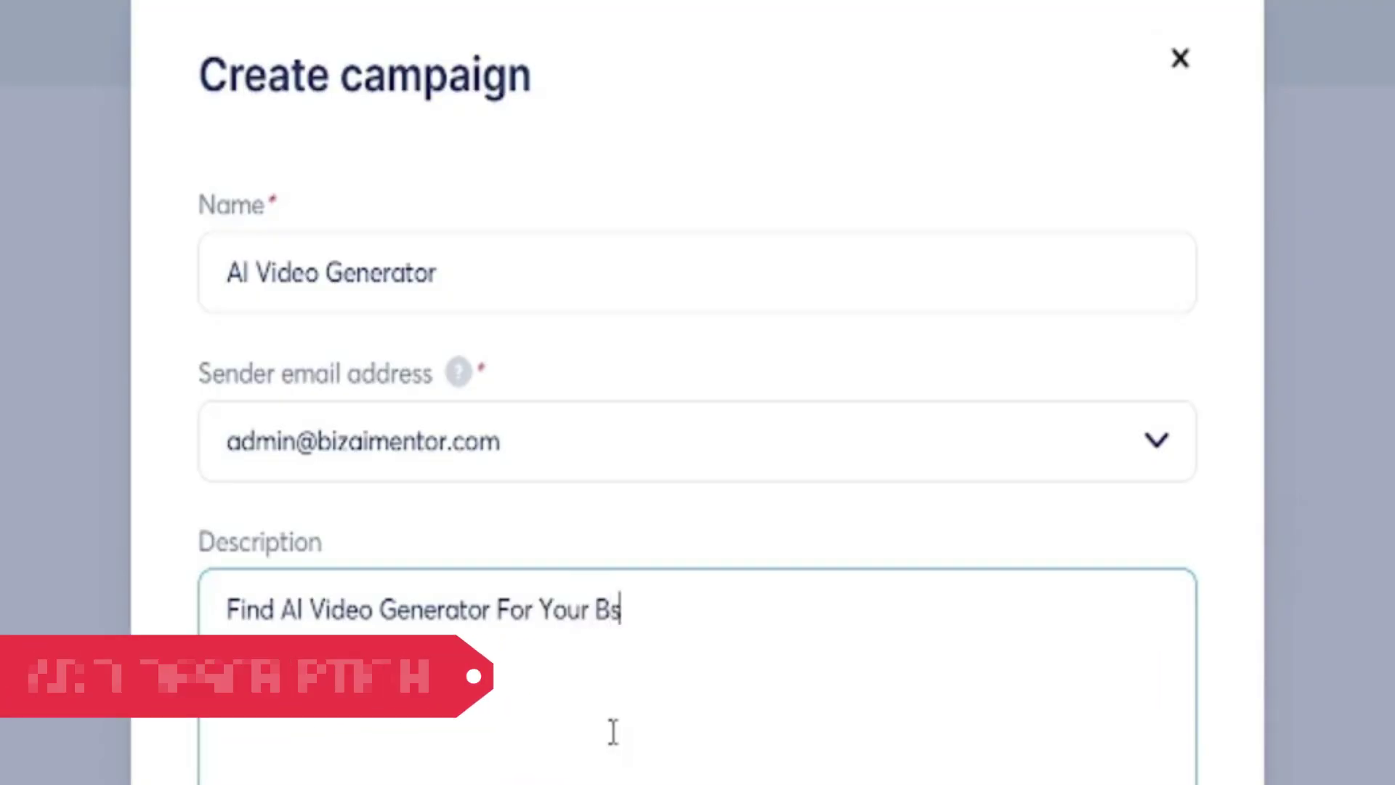
pyautogui.press('BackSpace')
pyautogui.write('usiness')
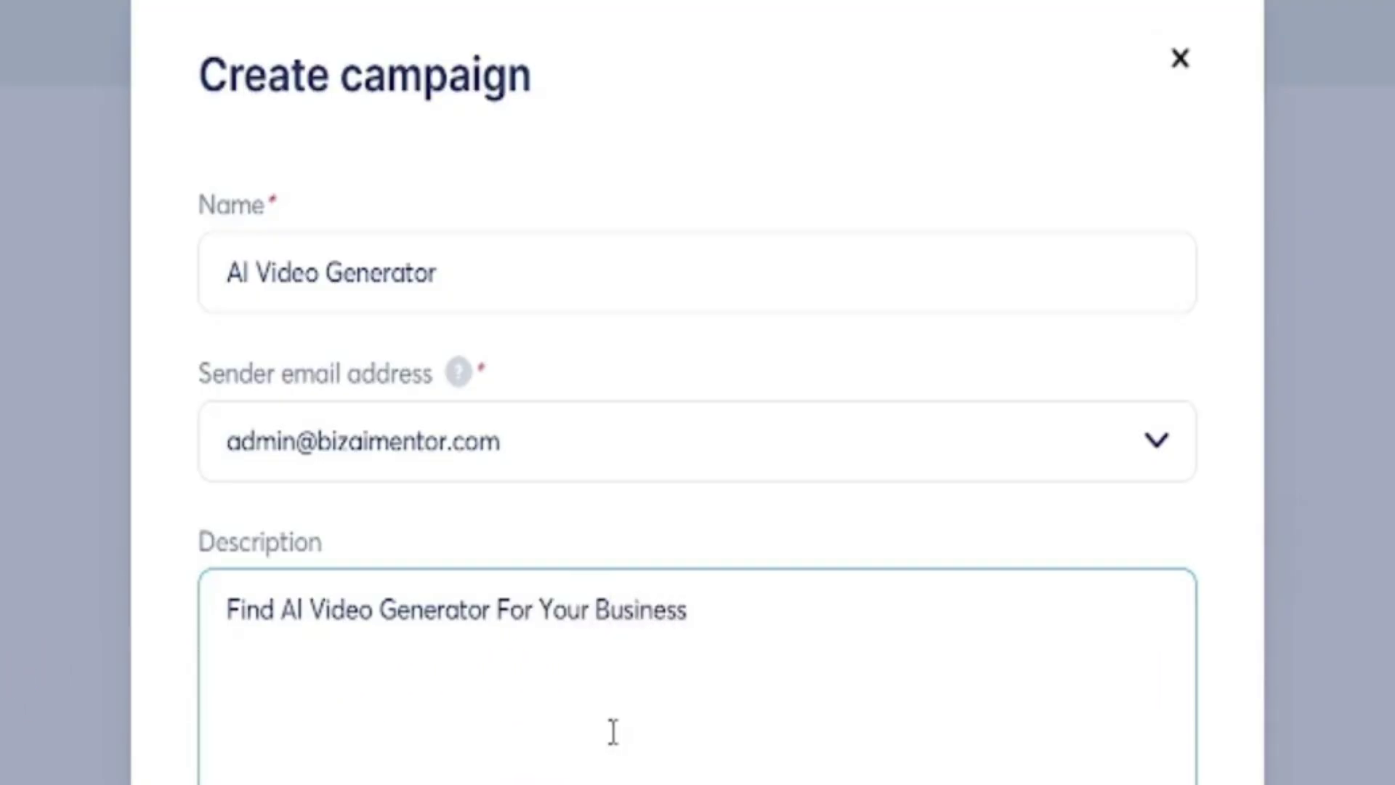
pyautogui.click(698, 784)
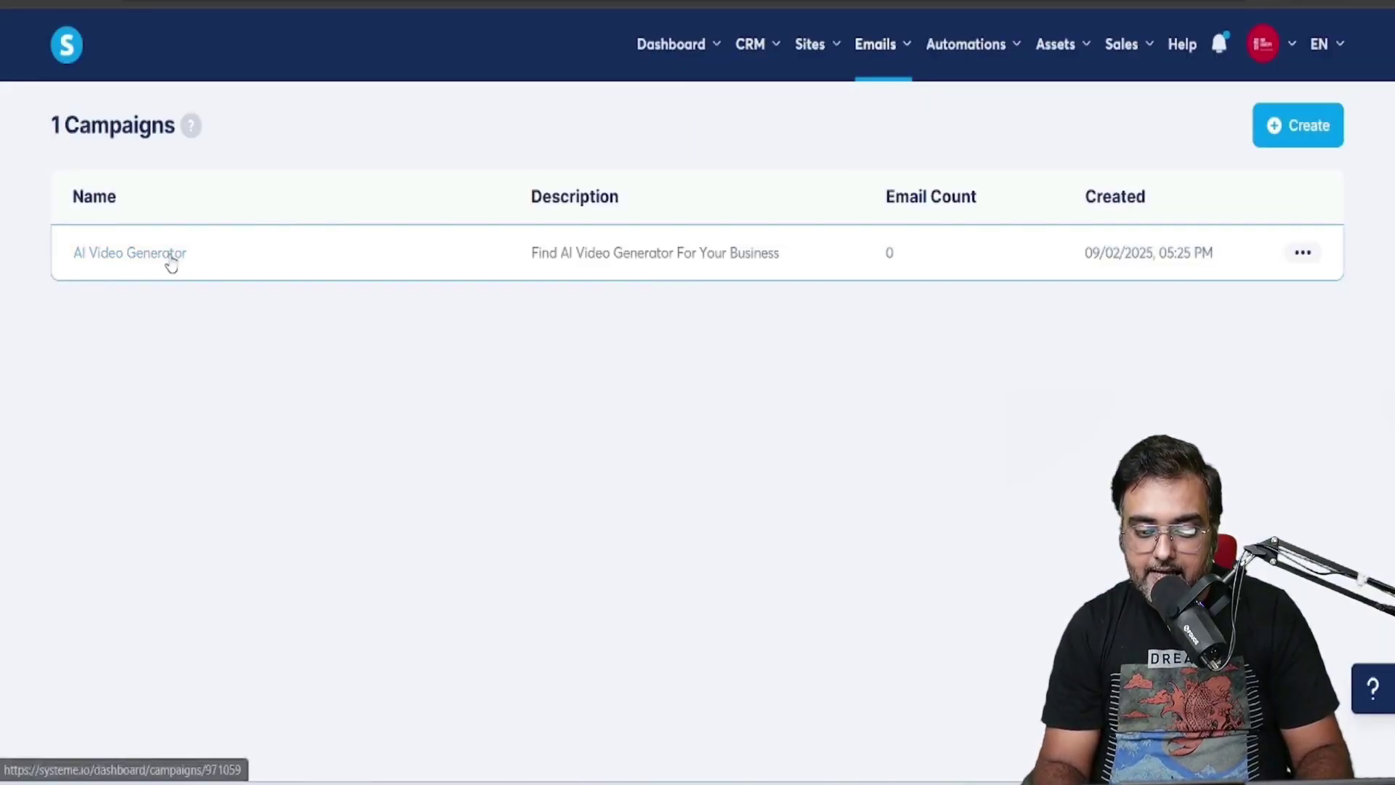
# Open the AI Video Generator campaign and start a new email step
pyautogui.click(1301, 263)
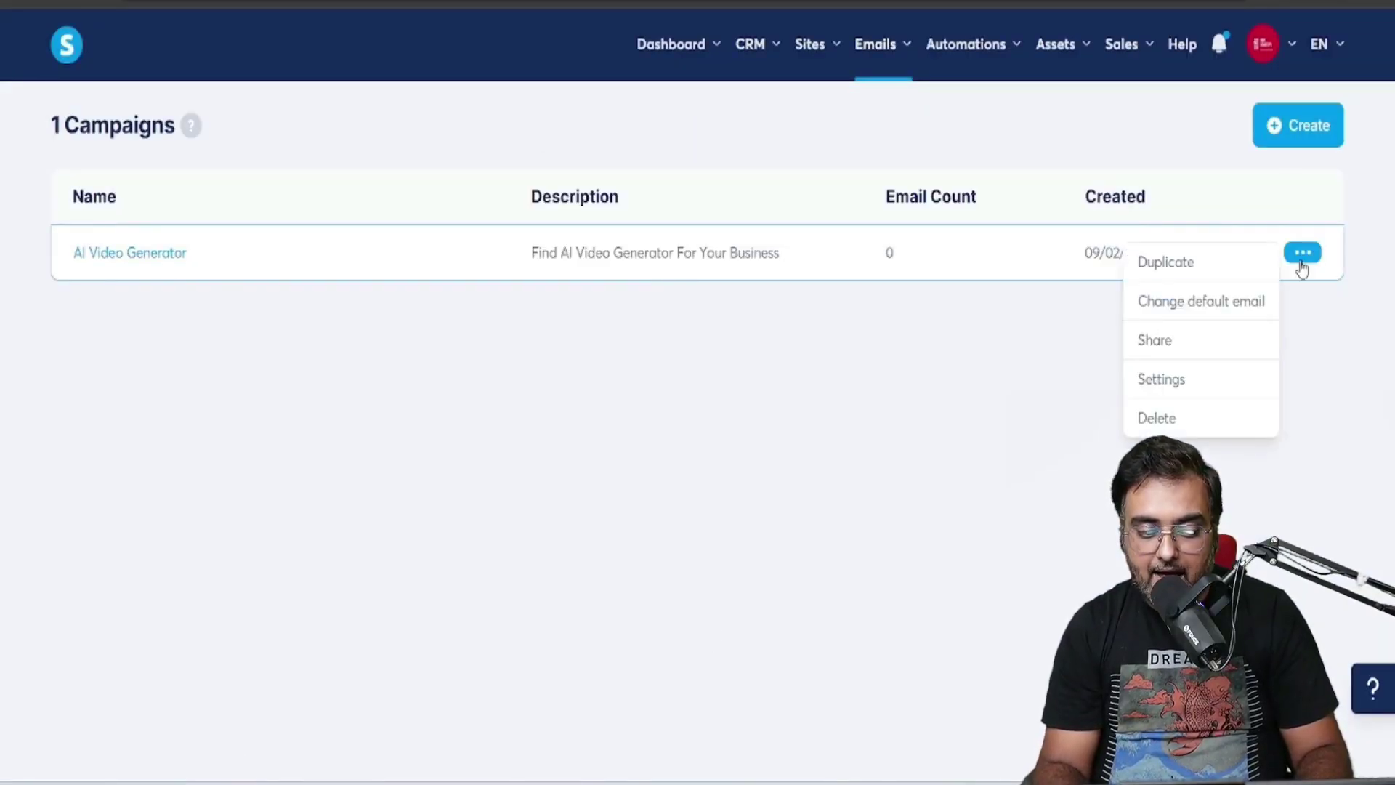
pyautogui.click(144, 262)
pyautogui.click(145, 251)
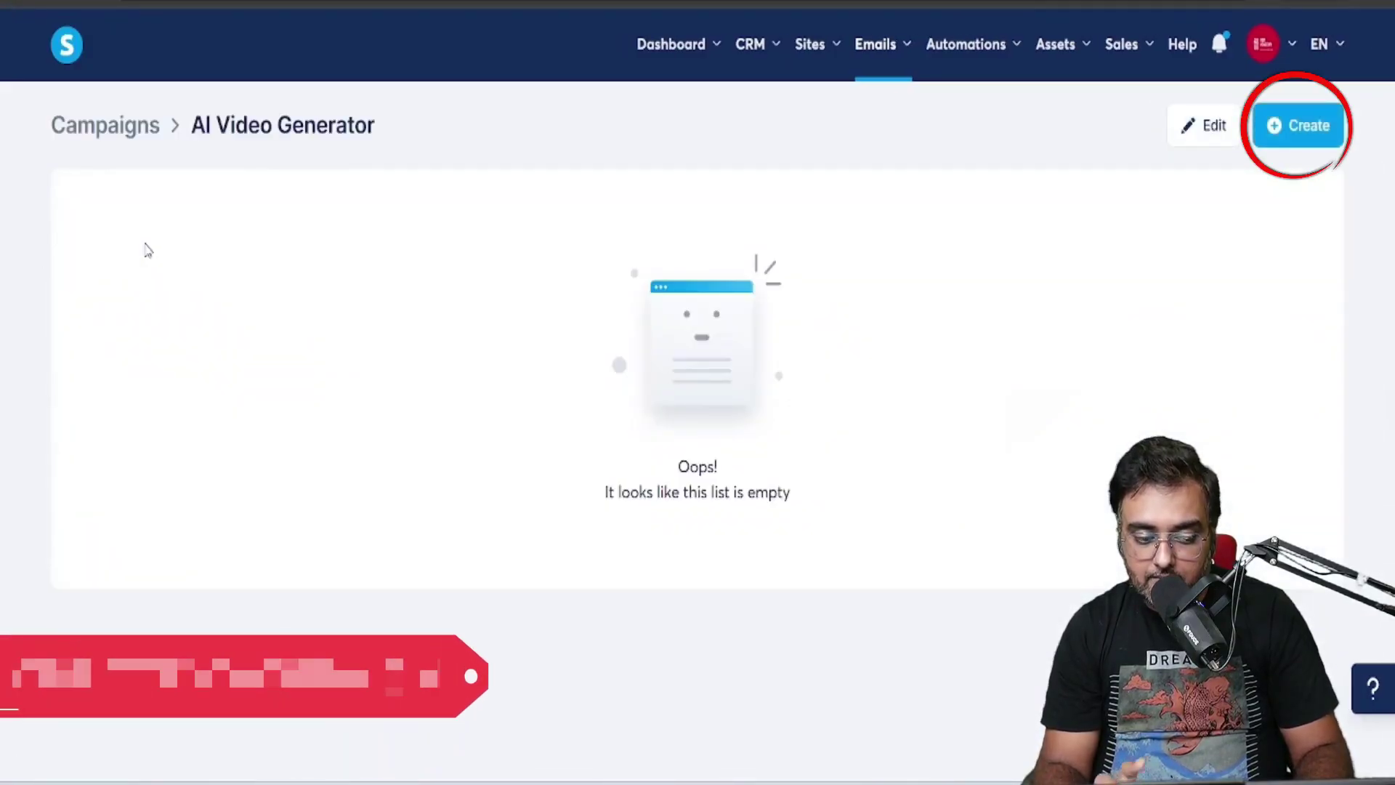
pyautogui.click(1312, 129)
# Paste the ChatGPT subject 'Your Next Viral Video? Just 1 Click Away' into the Subject field
pyautogui.click(632, 233)
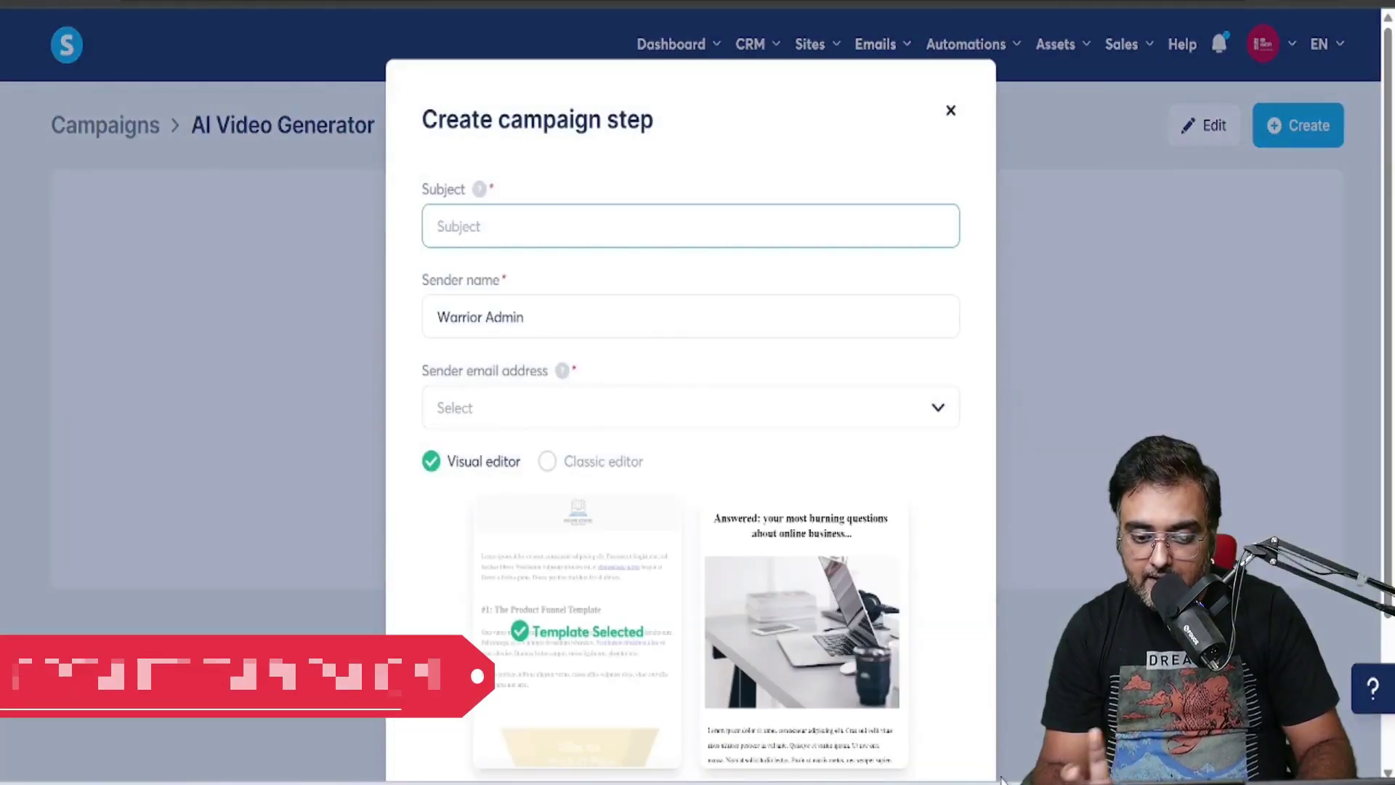
pyautogui.click(858, 716)
pyautogui.scroll(-3, 800, 281)
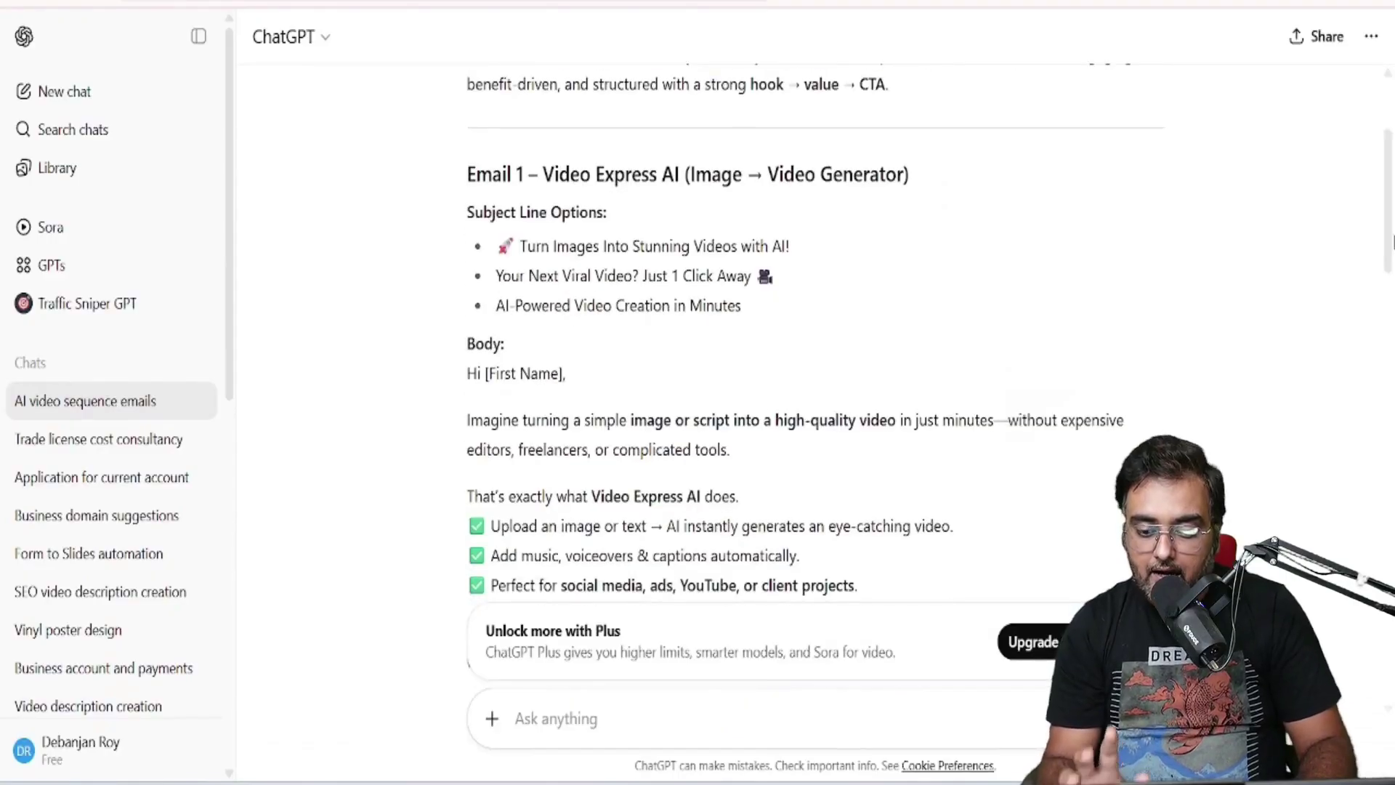
pyautogui.moveTo(498, 276); pyautogui.dragTo(775, 278)
pyautogui.hotkey('ctrl', 'c')
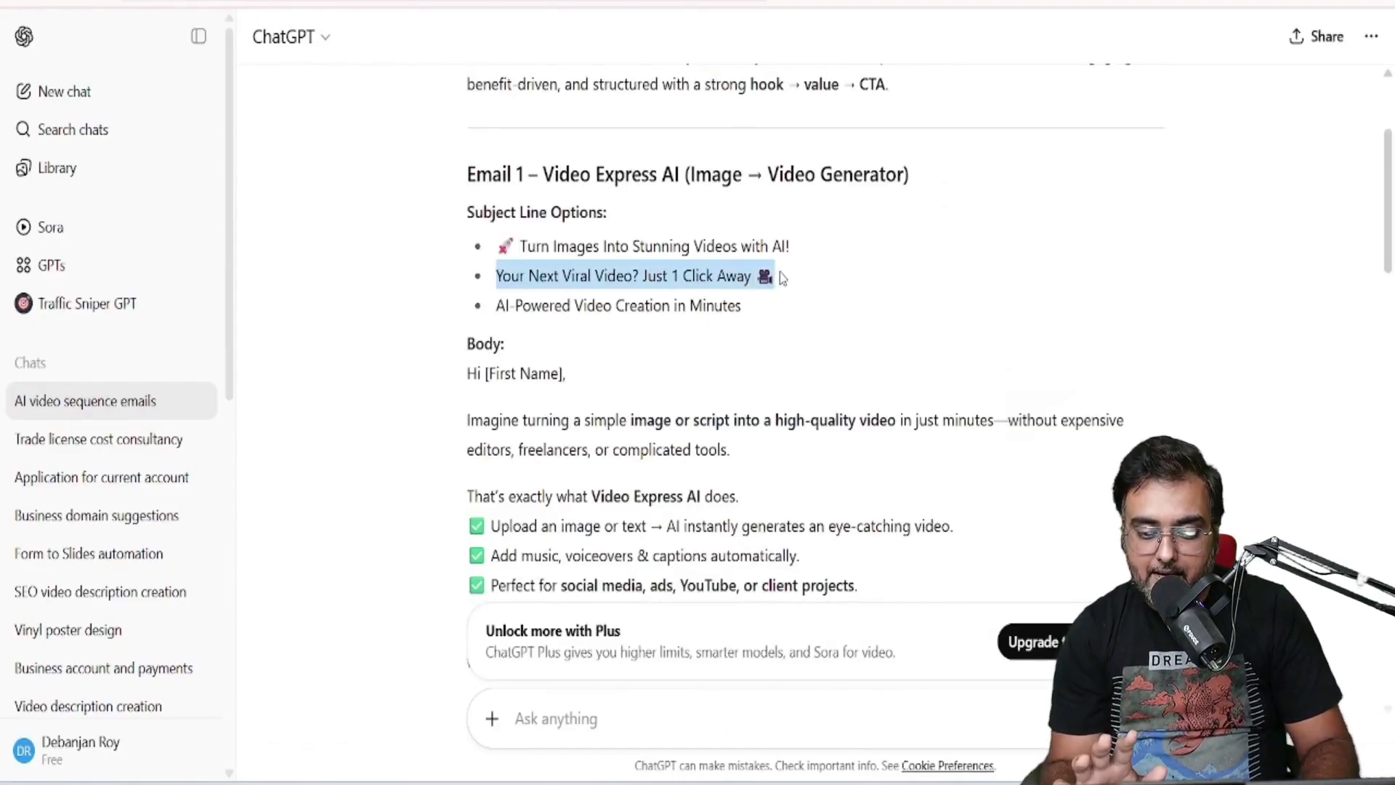
pyautogui.hotkey('alt', 'Tab')
pyautogui.hotkey('ctrl', 'v')
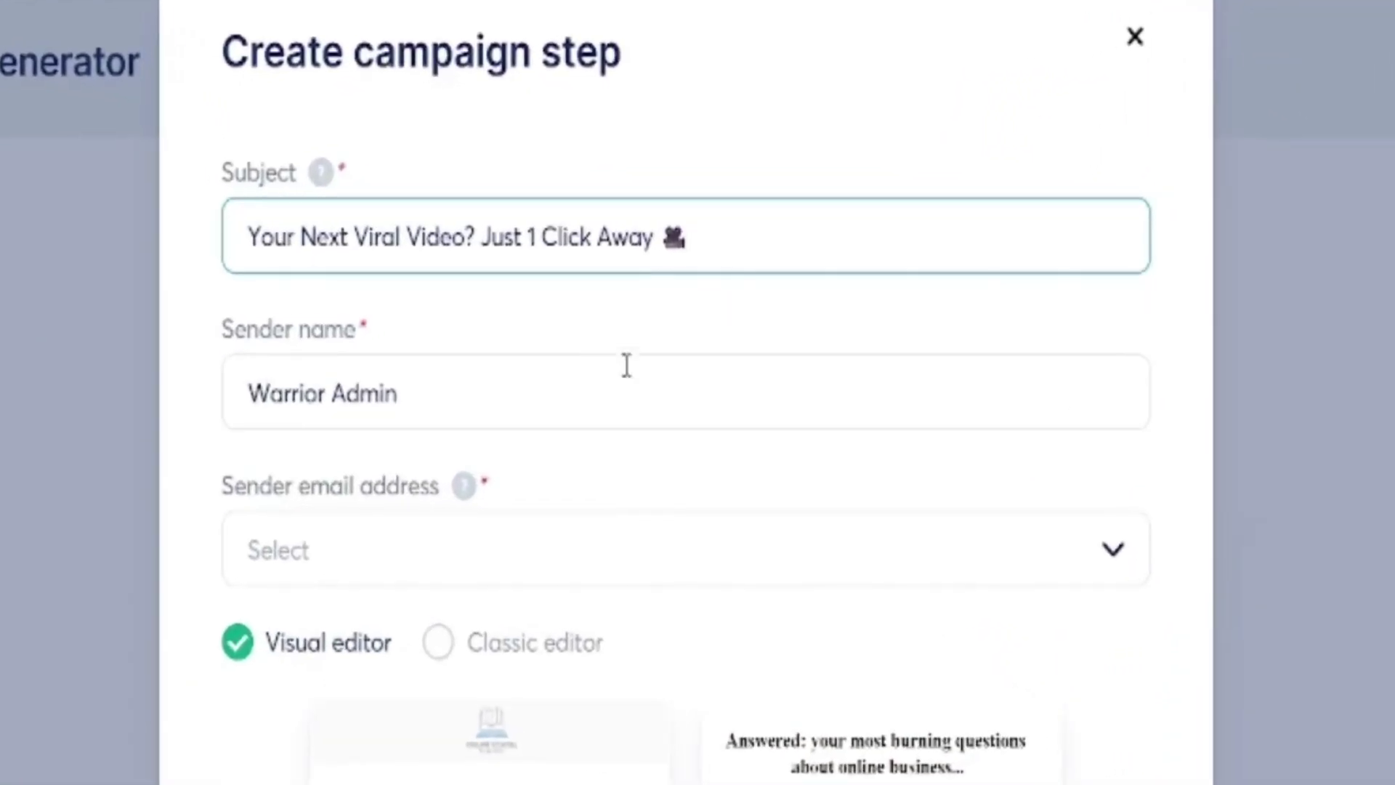
# Choose the sender email, select the classic editor, and create the email step
pyautogui.click(596, 550)
pyautogui.click(596, 629)
pyautogui.scroll(-5, 507, 402)
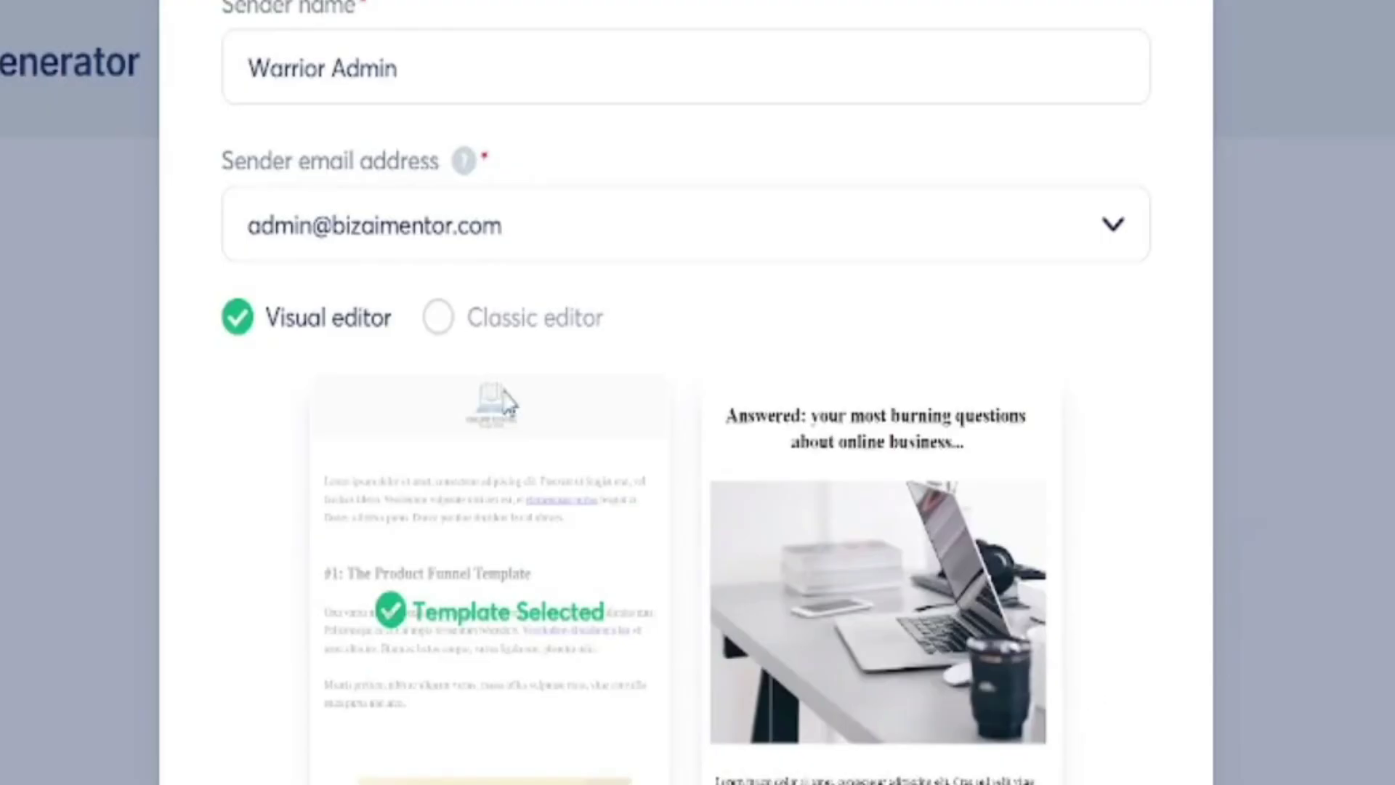
pyautogui.click(437, 318)
pyautogui.click(700, 604)
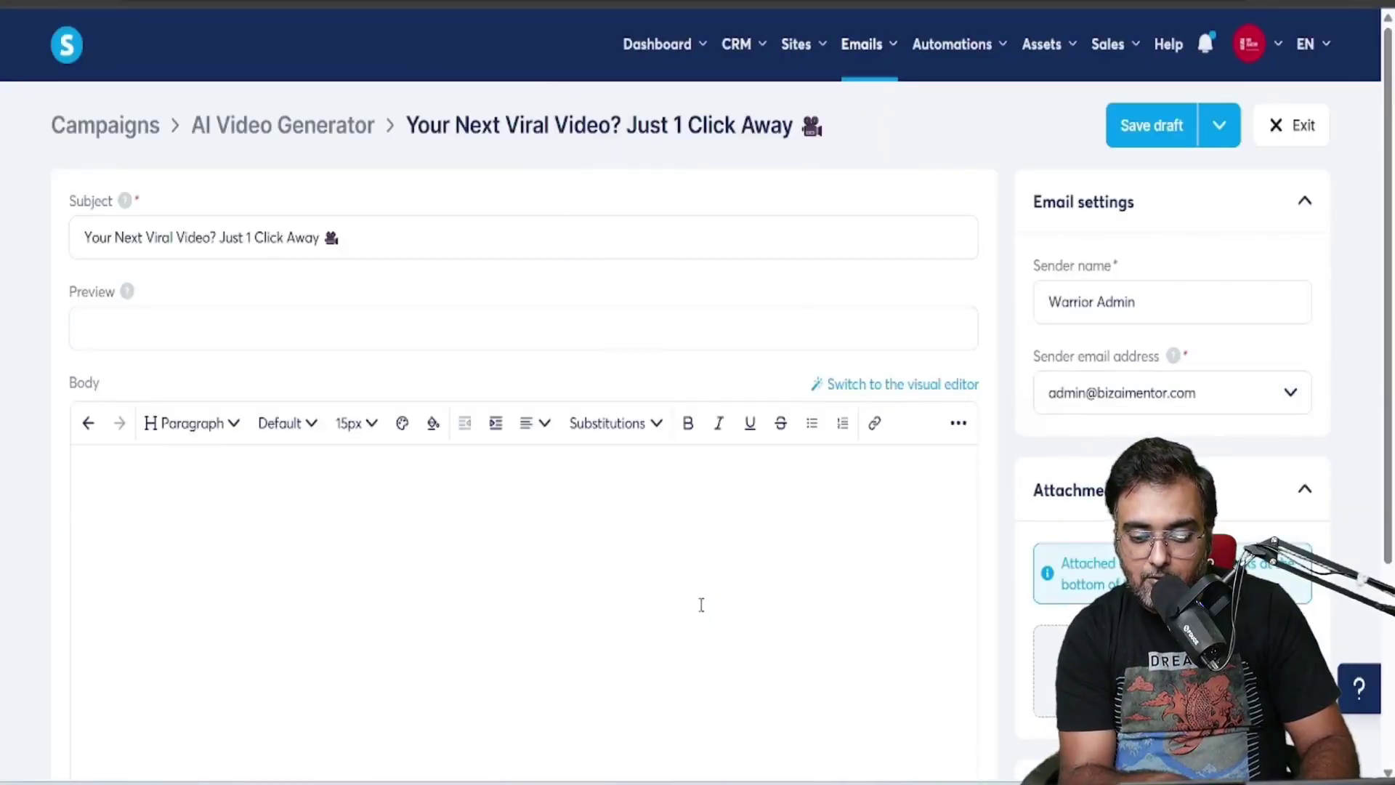
# Paste the ChatGPT Email 1 Video Express AI body into the email editor
pyautogui.scroll(-4, 702, 605)
pyautogui.scroll(3, 1249, 445)
pyautogui.moveTo(930, 783)
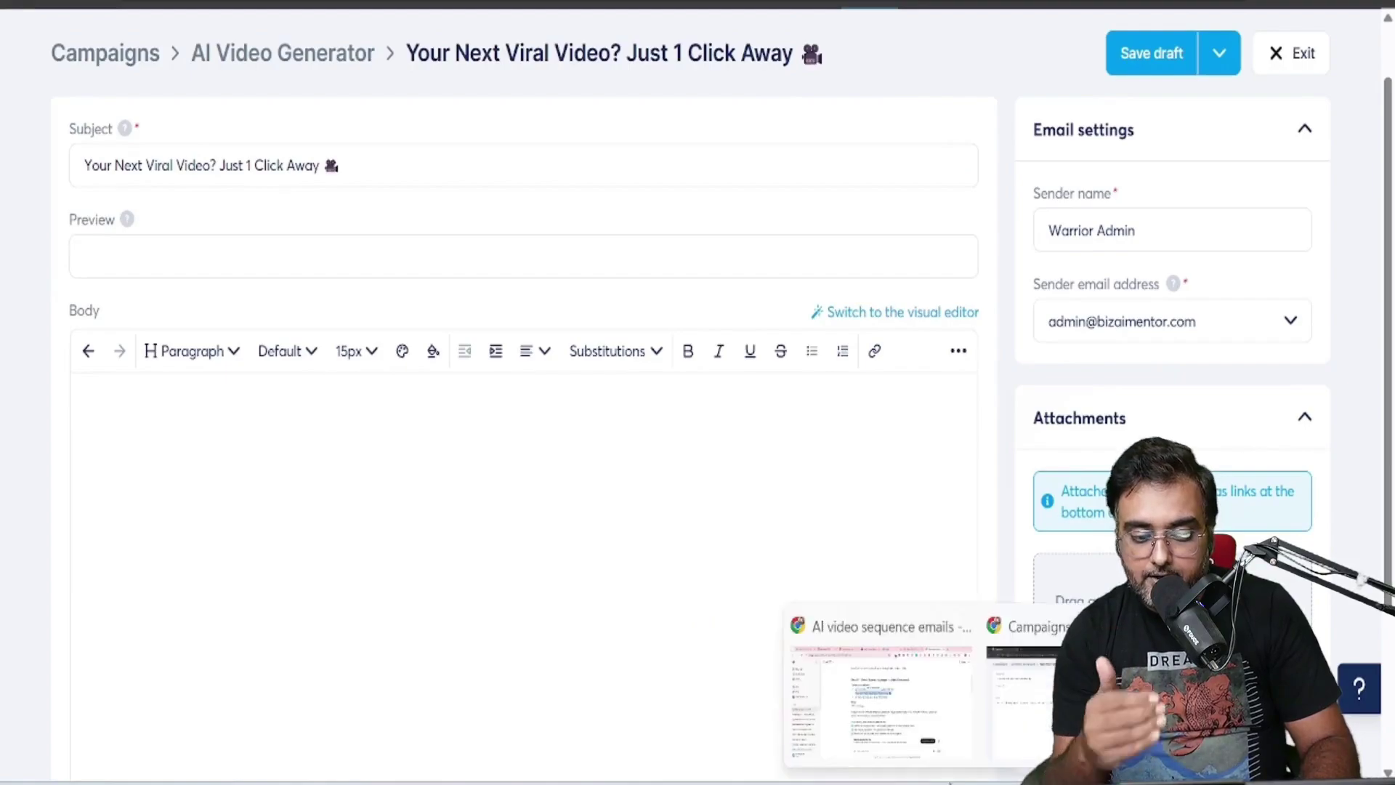
pyautogui.click(880, 690)
pyautogui.moveTo(470, 377); pyautogui.dragTo(560, 308)
pyautogui.scroll(-6, 586, 302)
pyautogui.hotkey('ctrl', 'c')
pyautogui.hotkey('alt', 'Tab')
pyautogui.click(433, 482)
pyautogui.hotkey('ctrl', 'v')
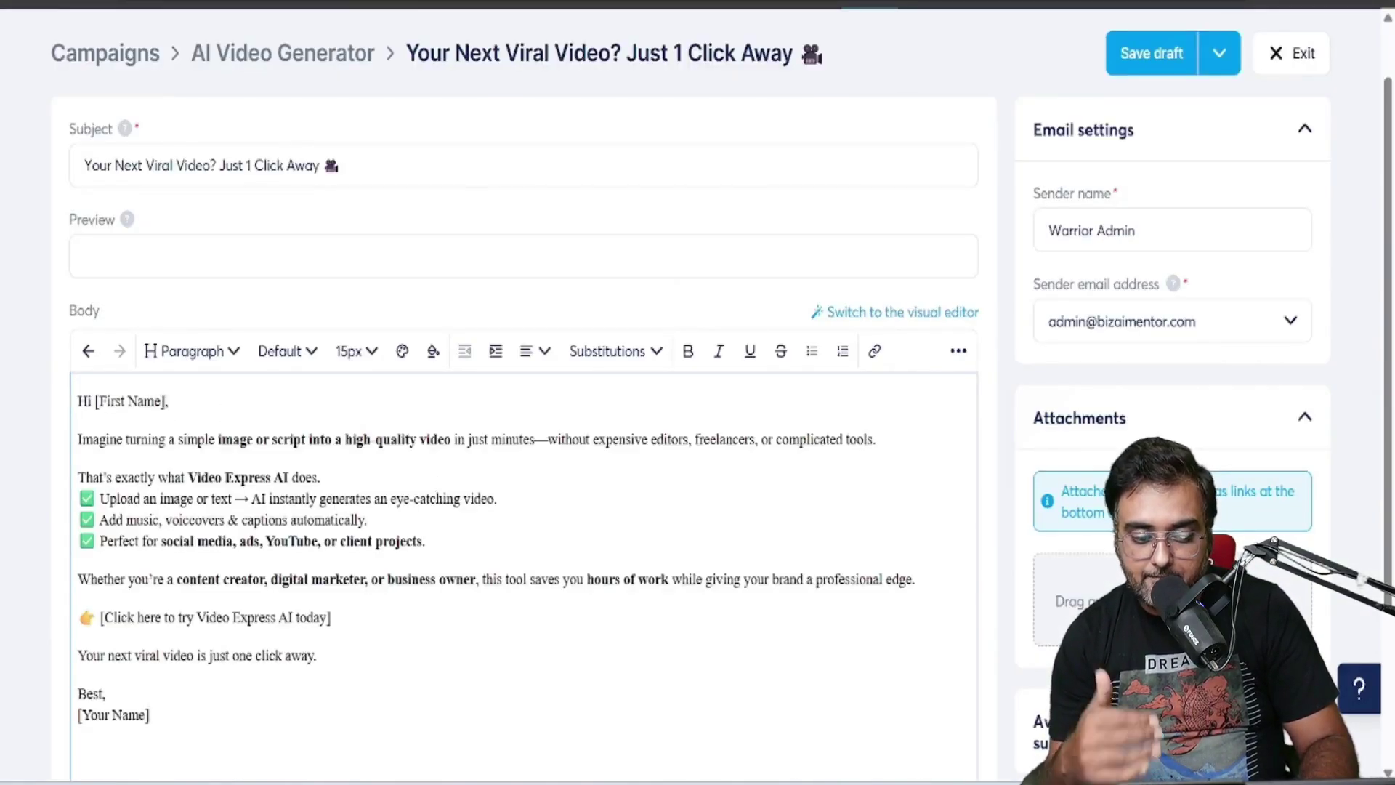
# Replace the [First Name] placeholder after 'Hi' with the First name substitution
pyautogui.moveTo(166, 403); pyautogui.dragTo(95, 402)
pyautogui.press('BackSpace')
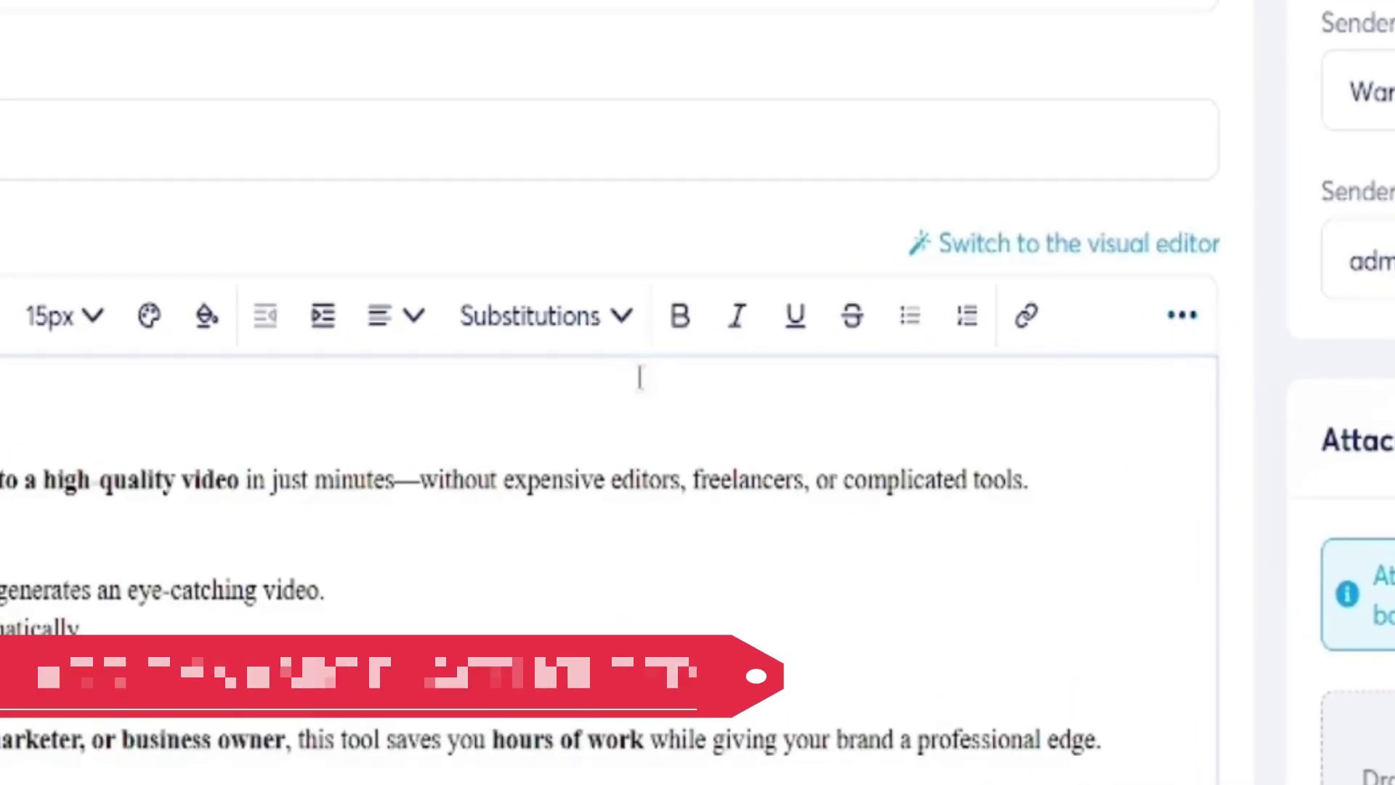
pyautogui.click(654, 352)
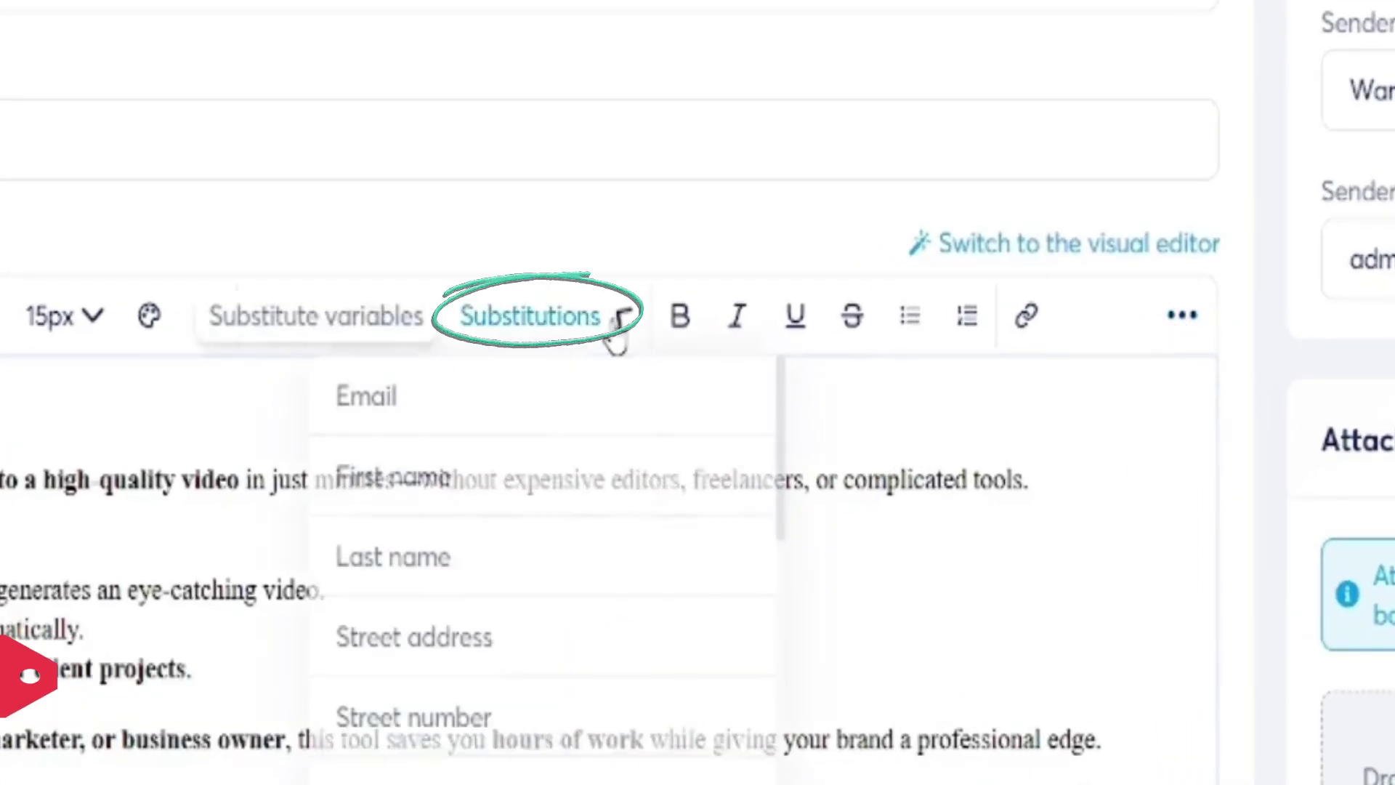
pyautogui.click(636, 486)
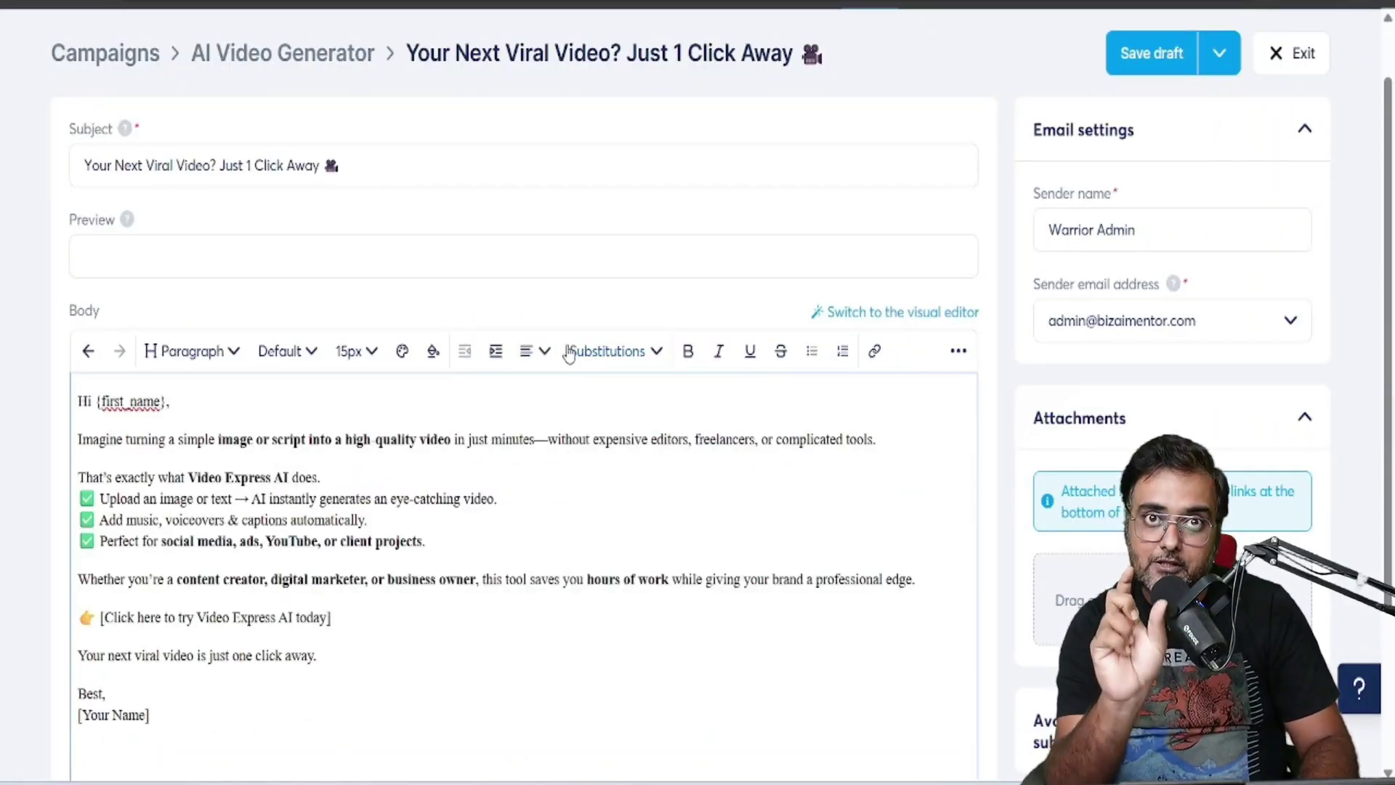
# Browse from Documents into the Affiliate Promo Campaign folder in the file manager
pyautogui.click(698, 694)
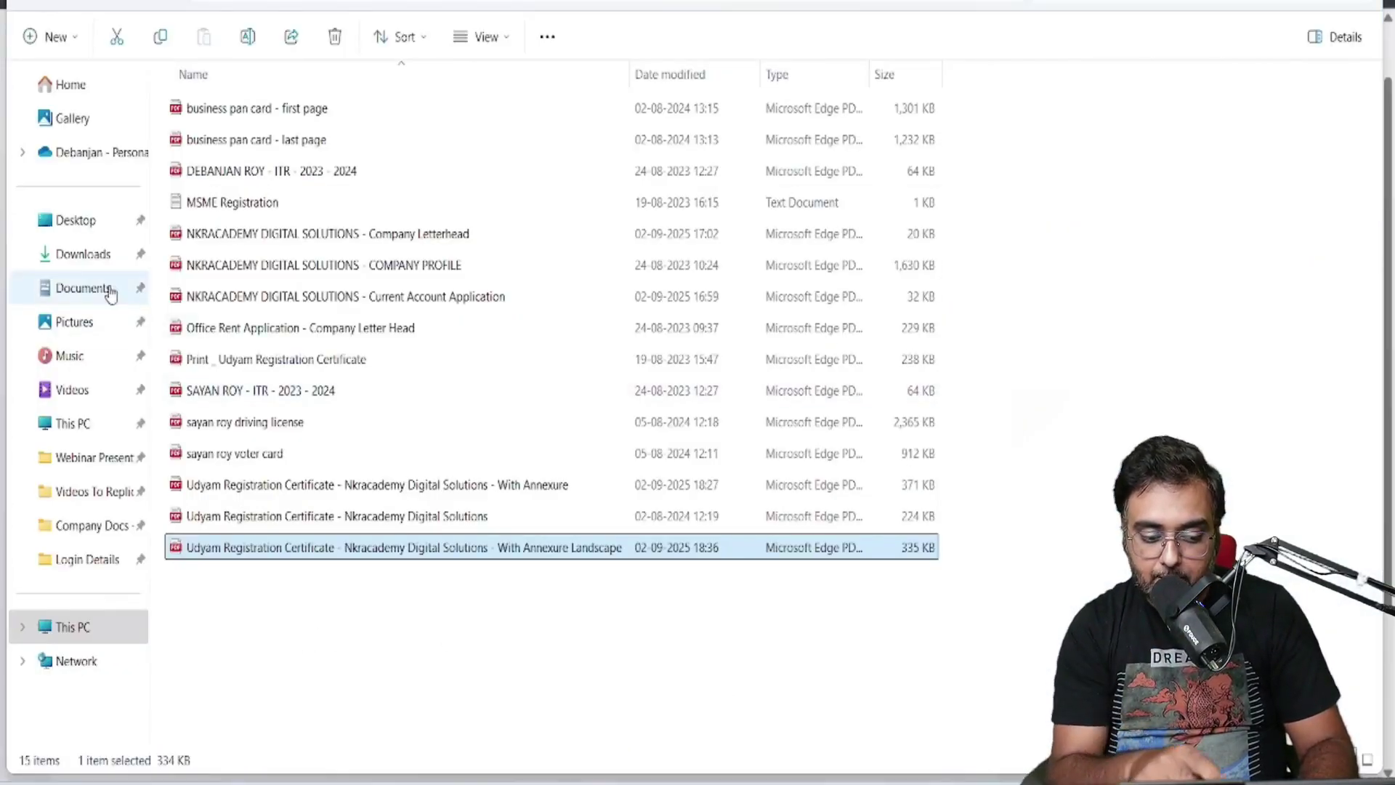
pyautogui.click(83, 254)
pyautogui.click(263, 163)
pyautogui.scroll(-10, 269, 138)
pyautogui.click(73, 423)
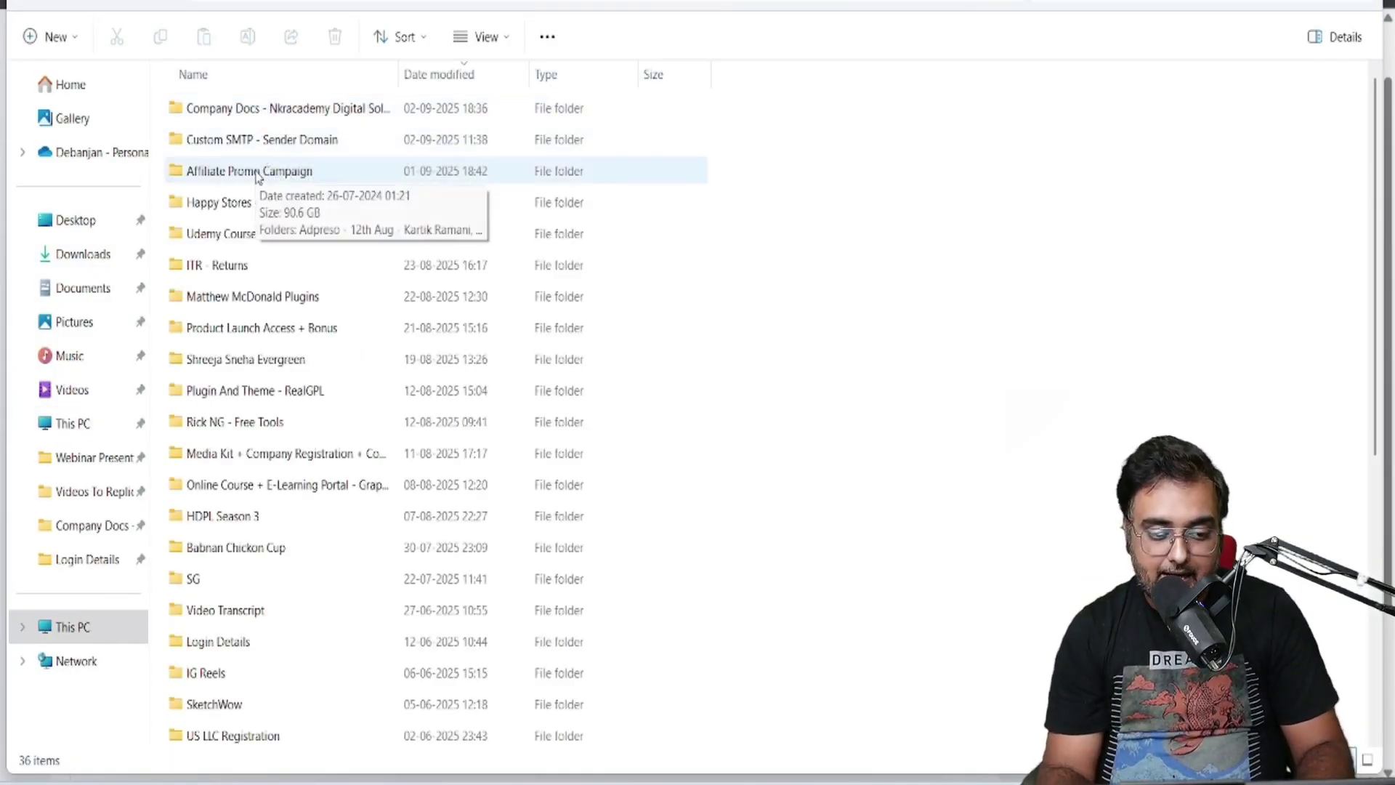
pyautogui.press('super+Up')
pyautogui.doubleClick(280, 164)
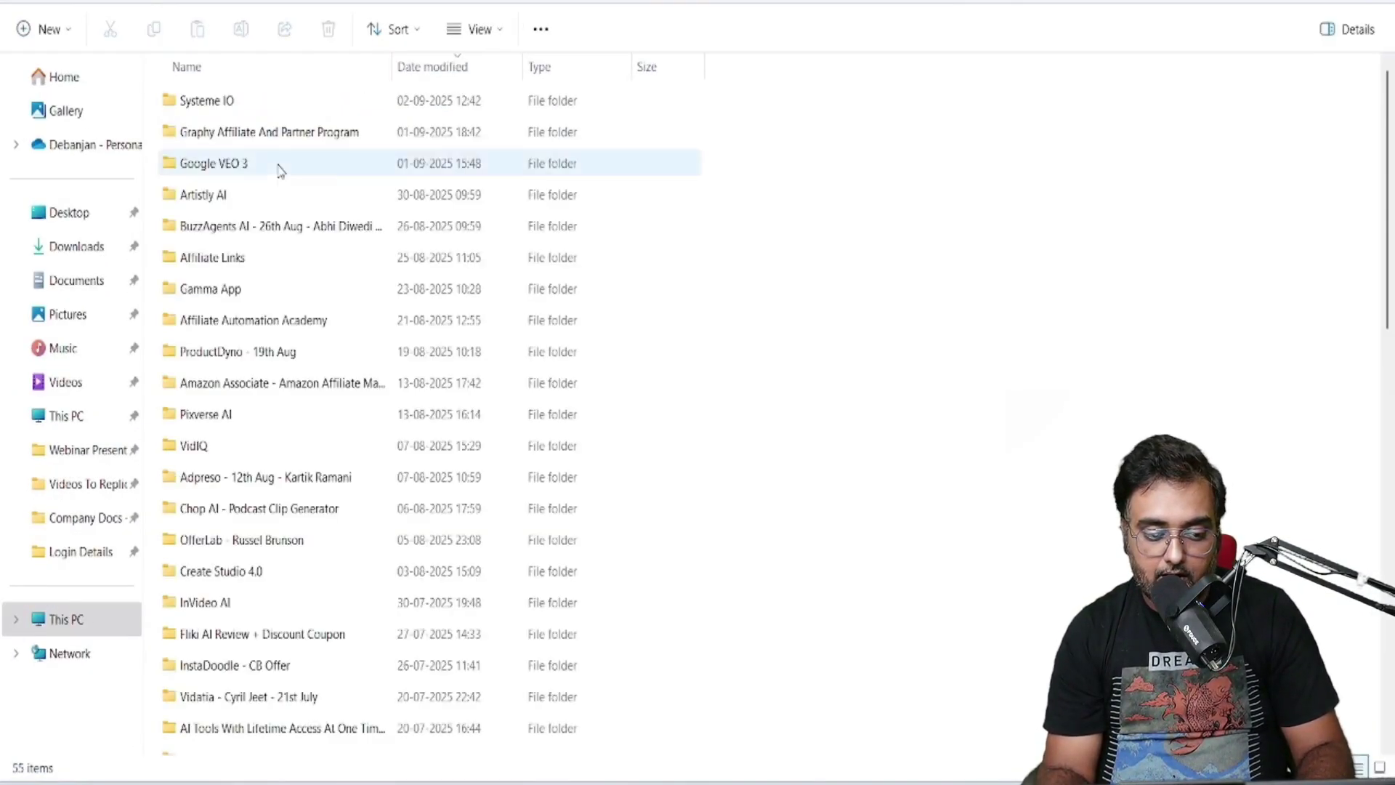
# Select the Video Express AI affiliate URL in Affiliate Links.txt
pyautogui.click(263, 135)
pyautogui.press('Down')
pyautogui.press('Down')
pyautogui.moveTo(284, 179); pyautogui.dragTo(605, 180)
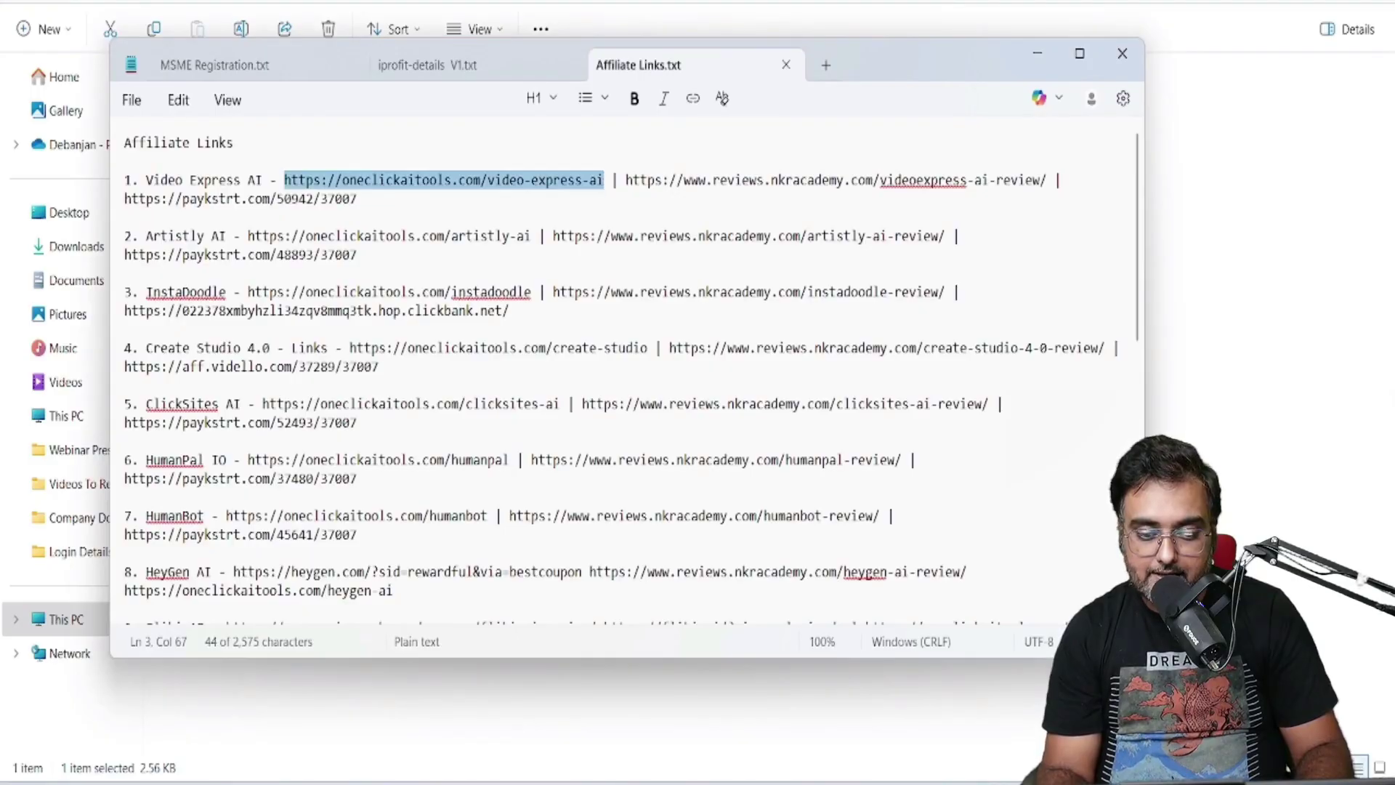
pyautogui.click(1038, 53)
pyautogui.click(950, 781)
# Link the Video Express AI call-to-action text to the pasted affiliate URL
pyautogui.click(1003, 716)
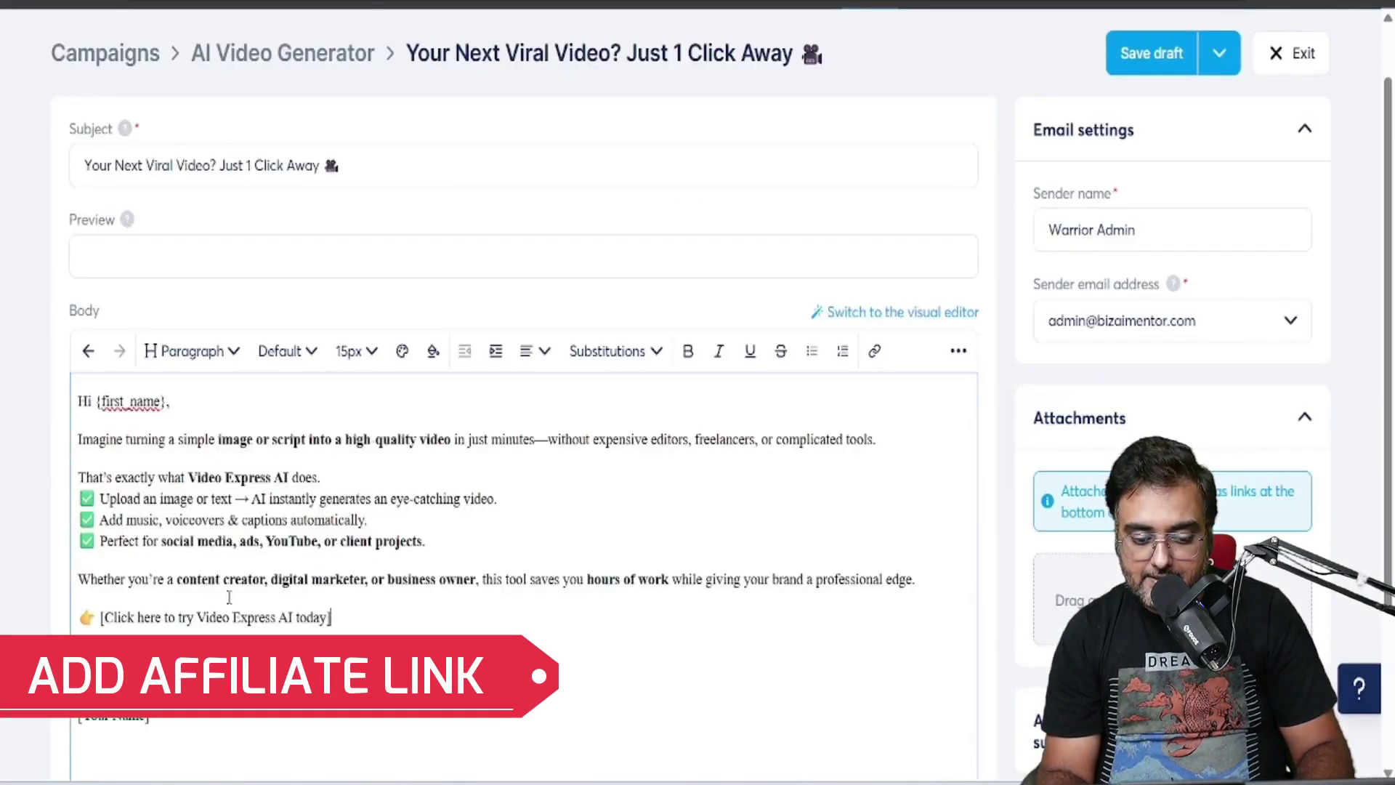
pyautogui.moveTo(104, 617); pyautogui.dragTo(327, 617)
pyautogui.click(874, 351)
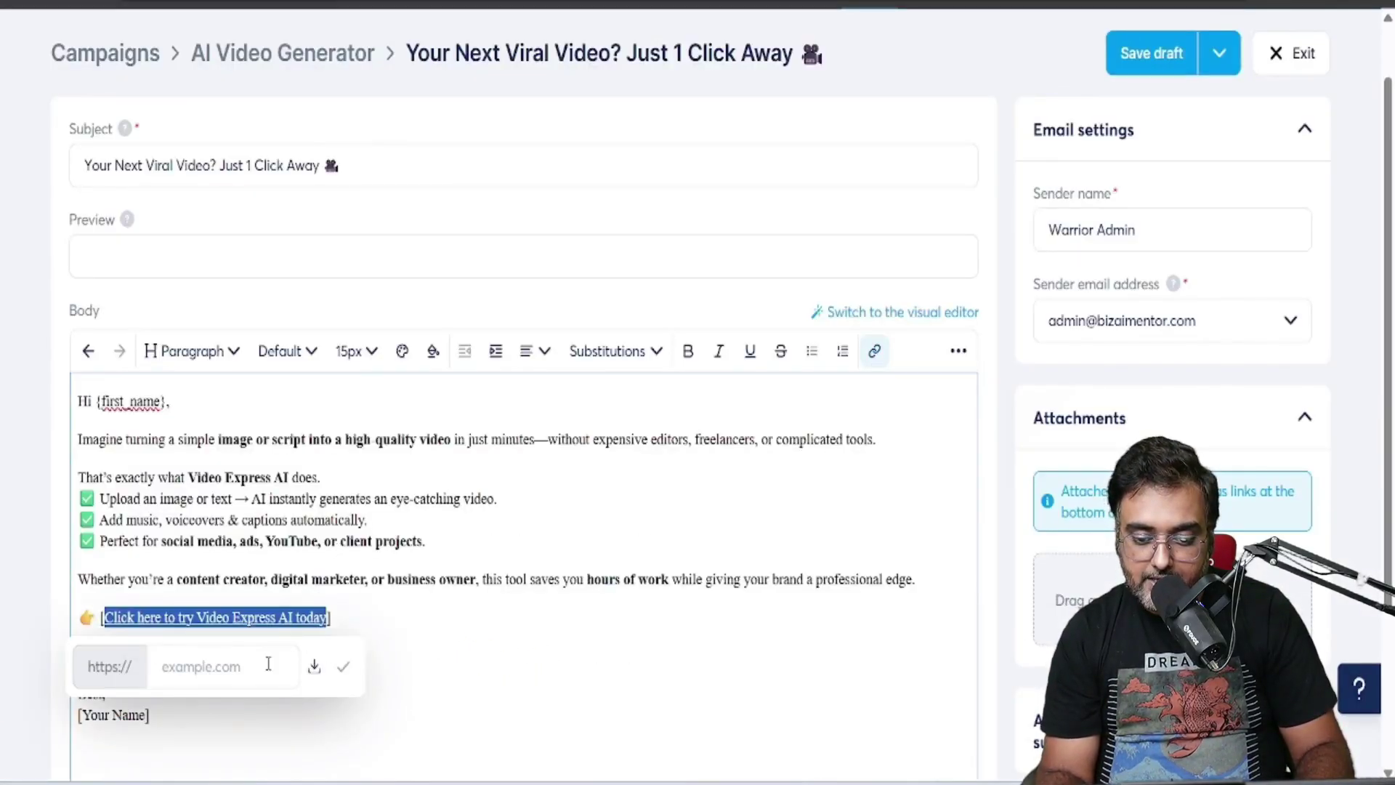
pyautogui.click(268, 663)
pyautogui.hotkey('ctrl', 'v')
pyautogui.click(342, 666)
pyautogui.click(369, 566)
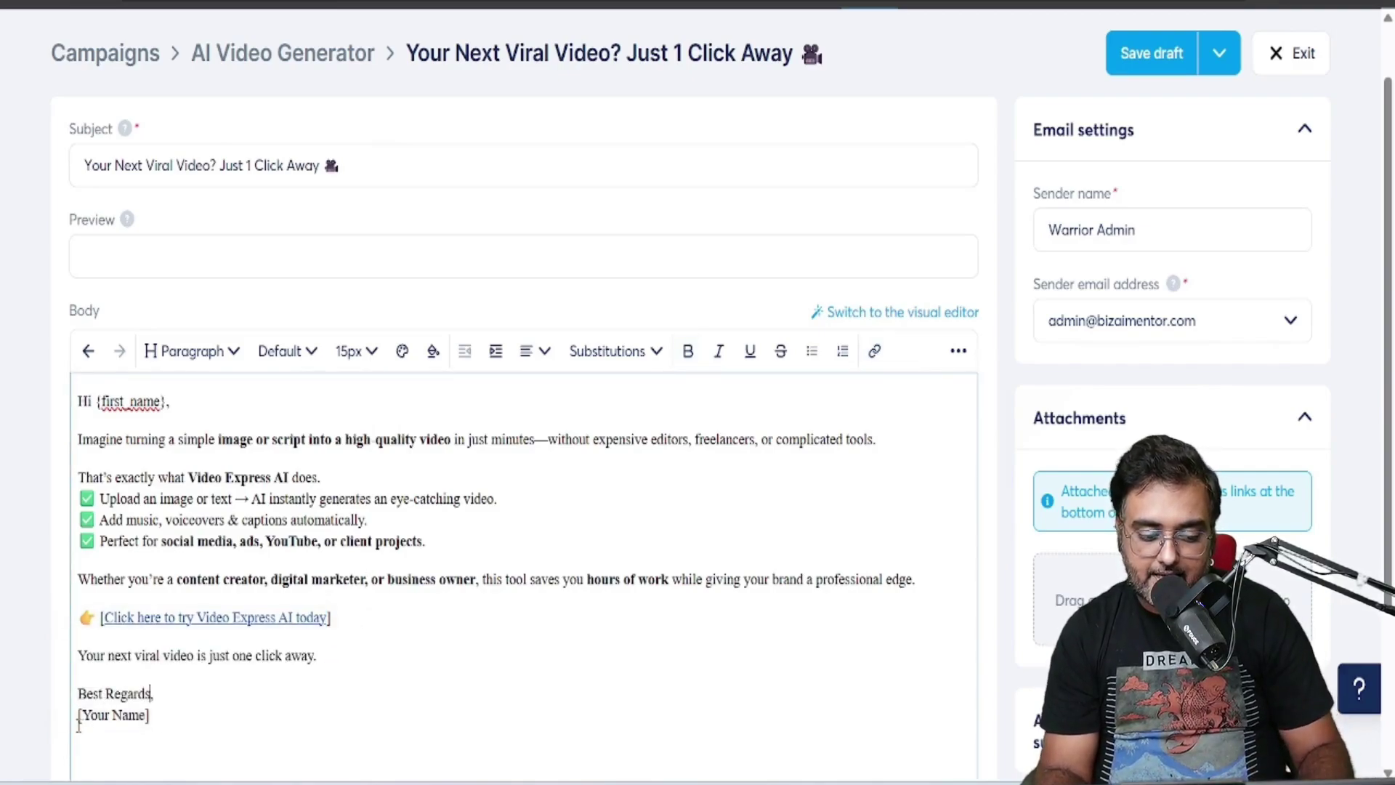
# Replace the [Your Name] sign-off with 'Warrior Admin' and save the draft
pyautogui.moveTo(150, 714); pyautogui.dragTo(64, 729)
pyautogui.write('Warrior Admin')
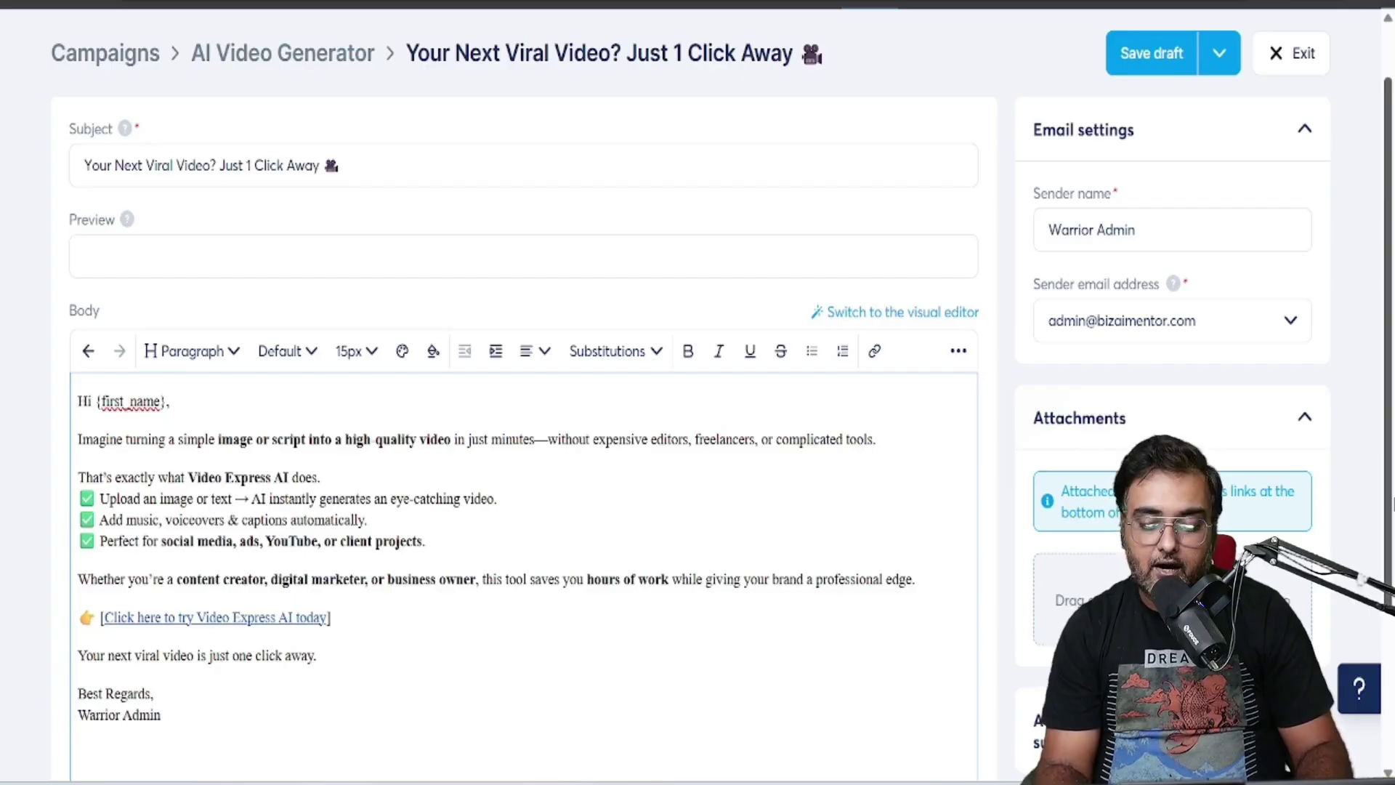
pyautogui.moveTo(1389, 476); pyautogui.dragTo(1389, 424)
pyautogui.click(1162, 129)
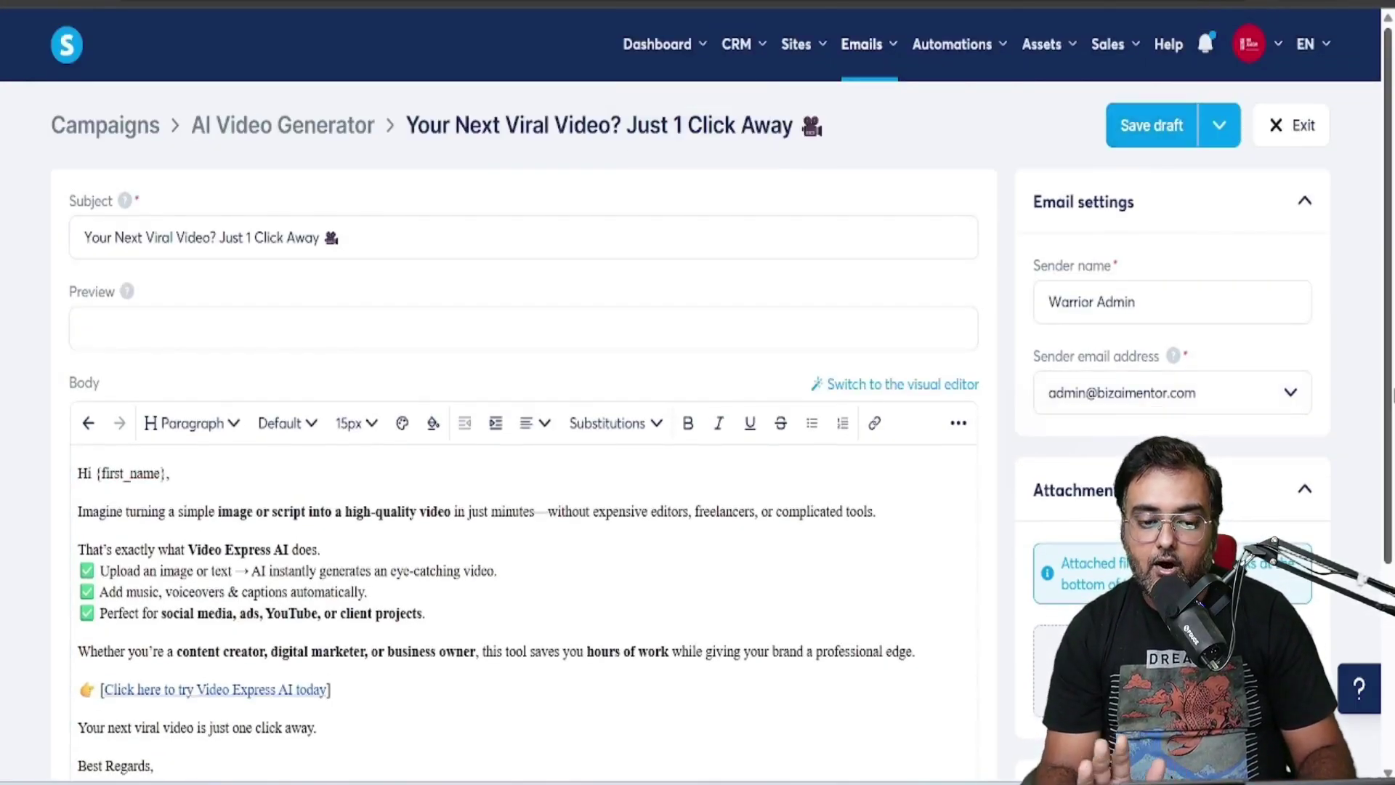
pyautogui.scroll(-4, 1390, 361)
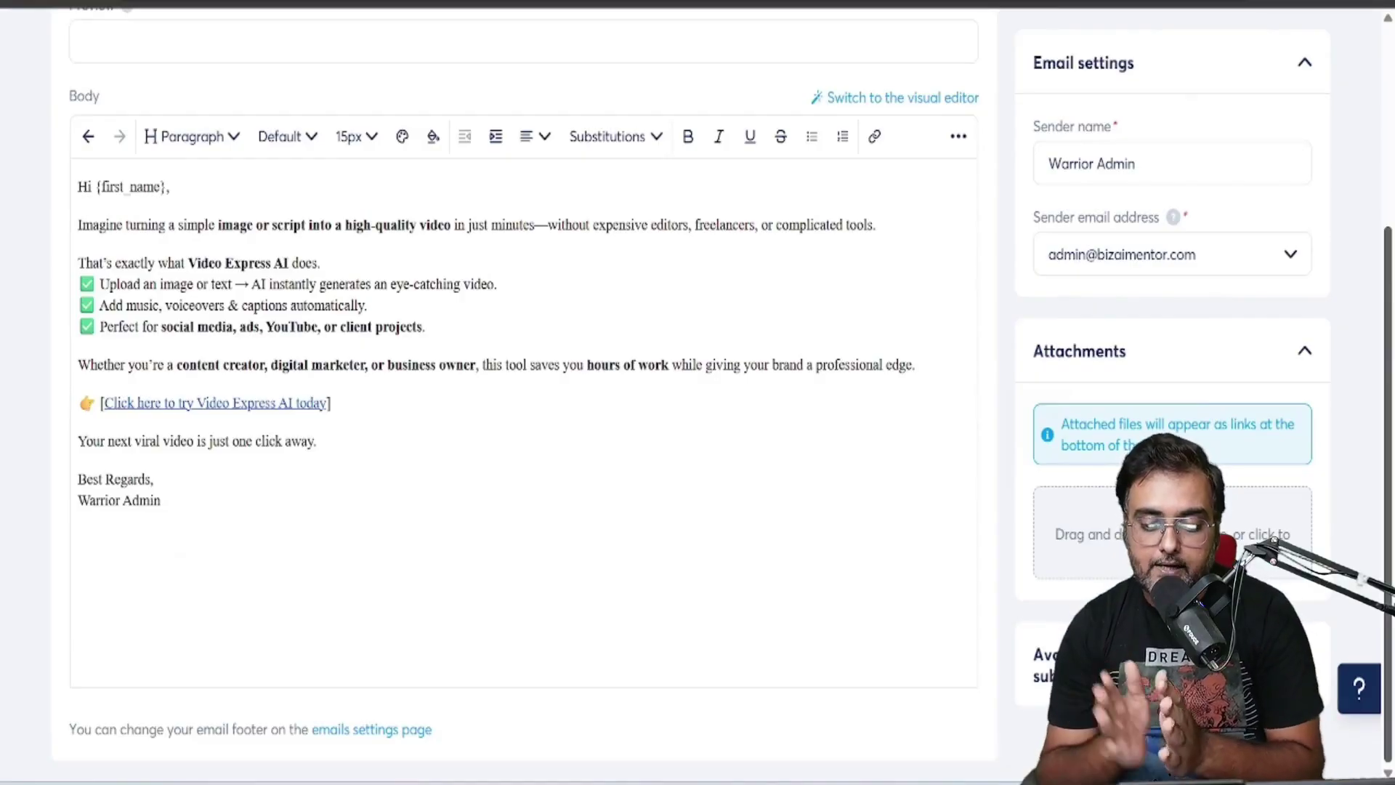
pyautogui.scroll(4, 698, 393)
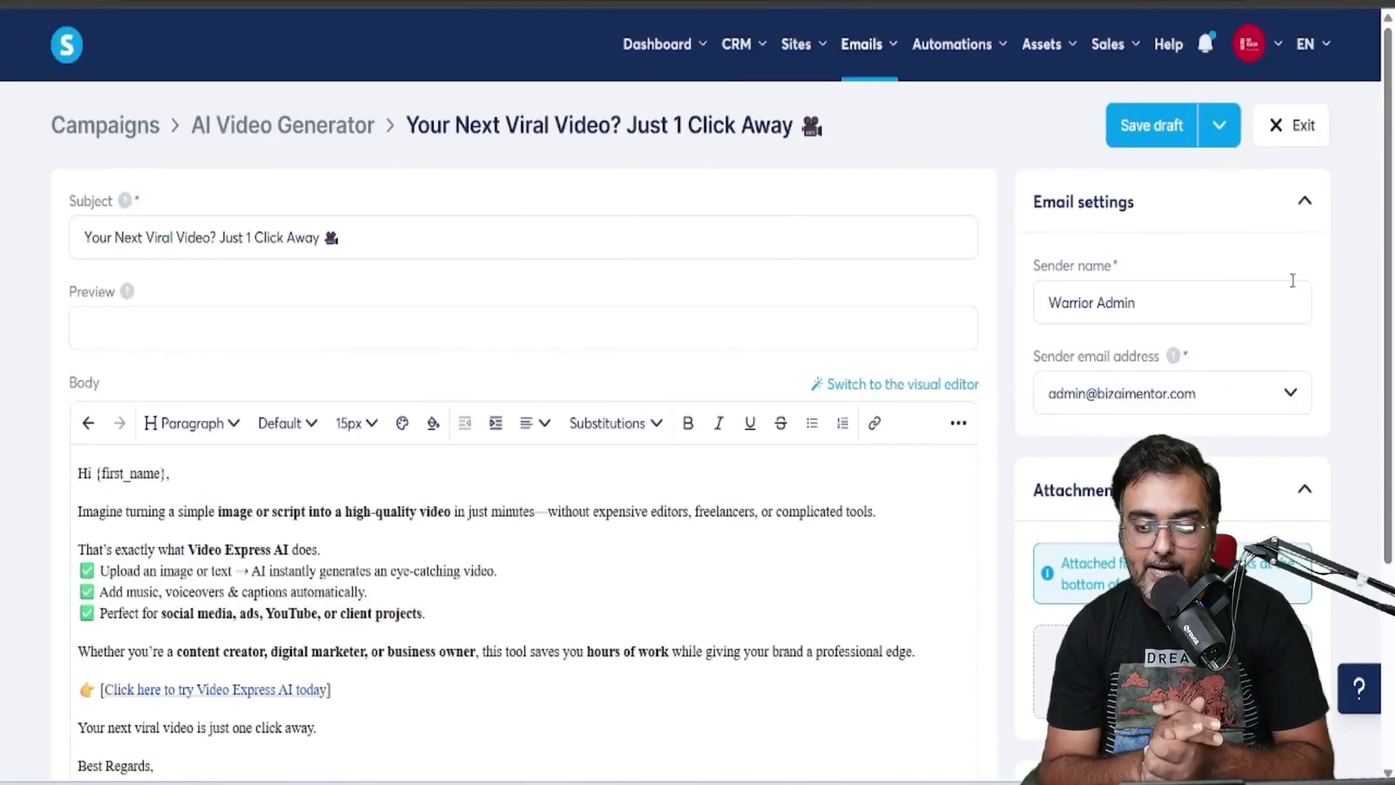
# Activate the 'Your Next Viral Video? Just 1 Click Away' email with a 0-day delay
pyautogui.click(1302, 125)
pyautogui.click(1302, 255)
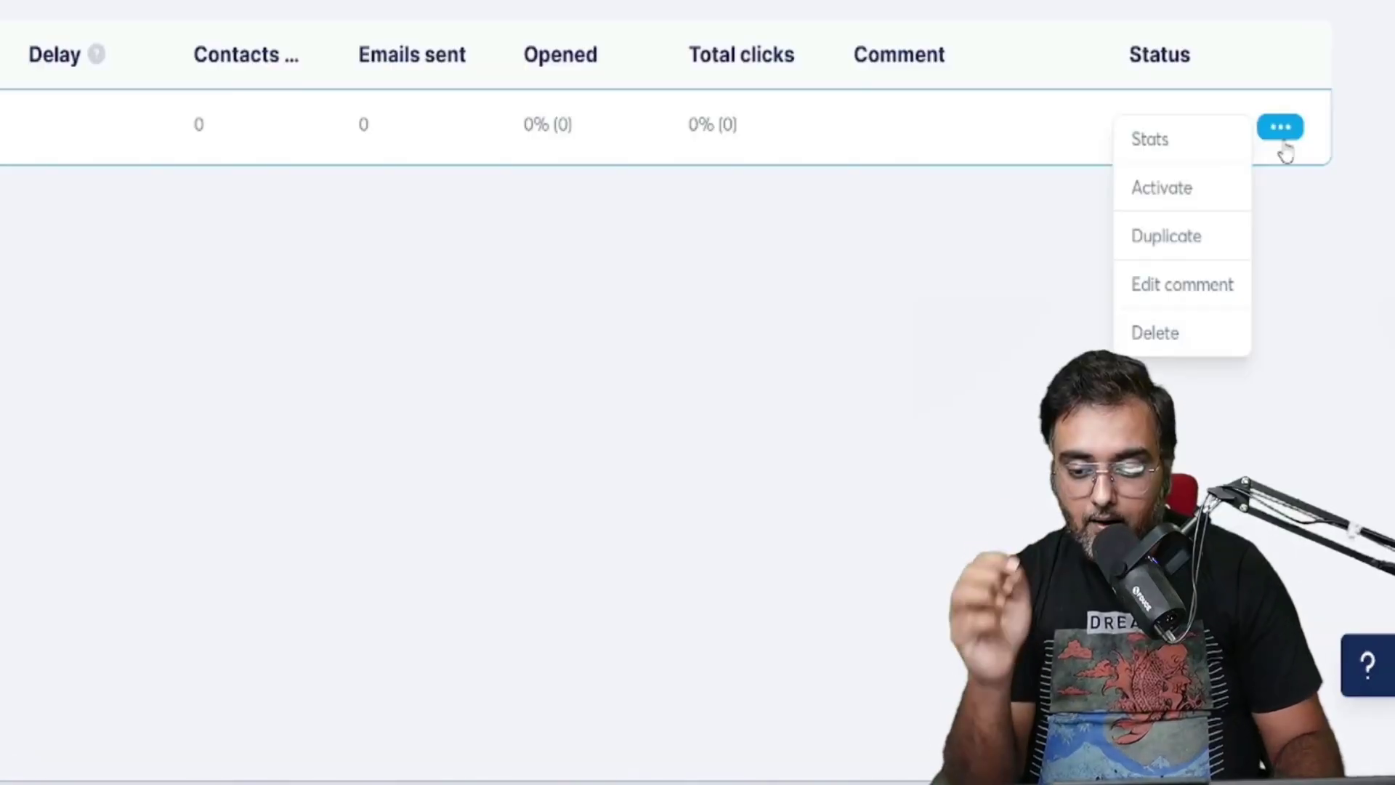
pyautogui.click(1172, 191)
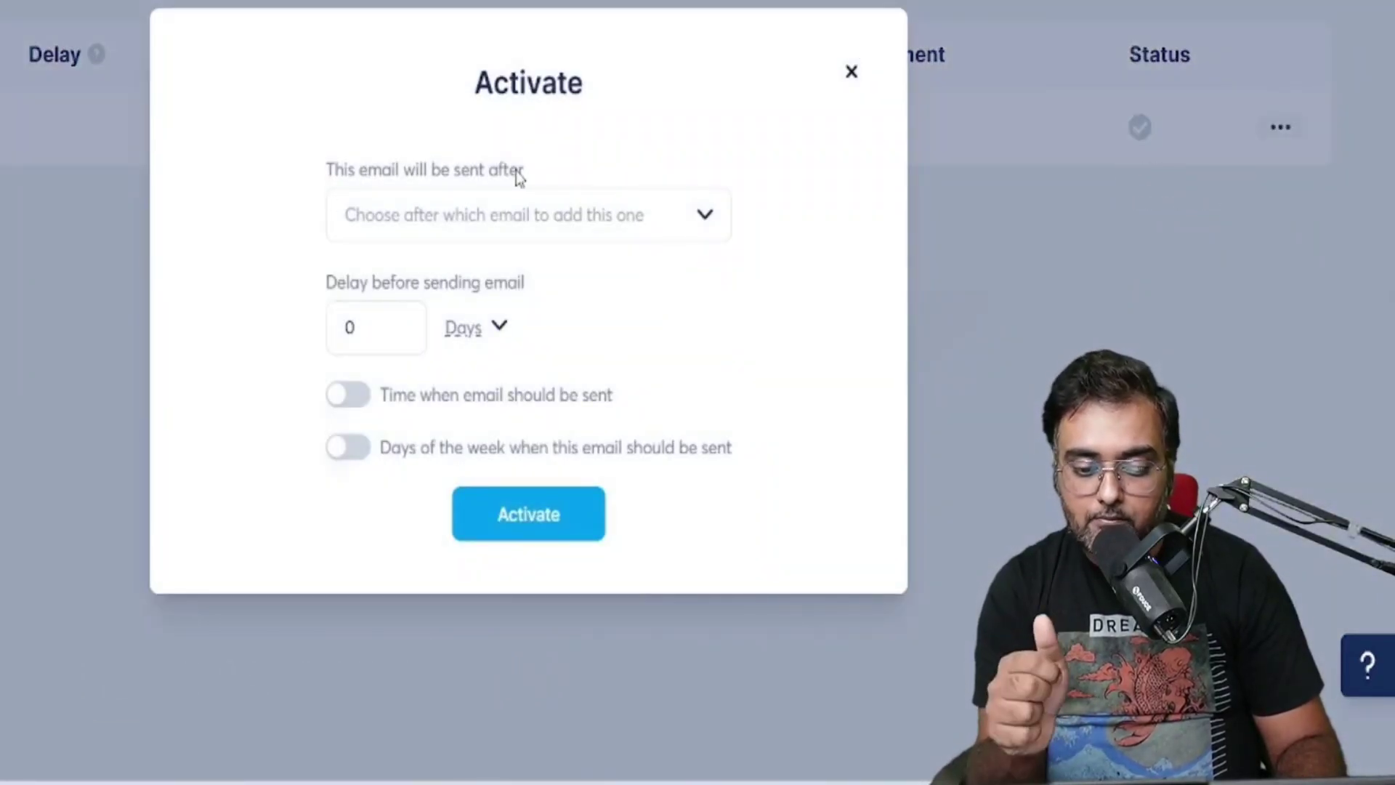
pyautogui.click(704, 218)
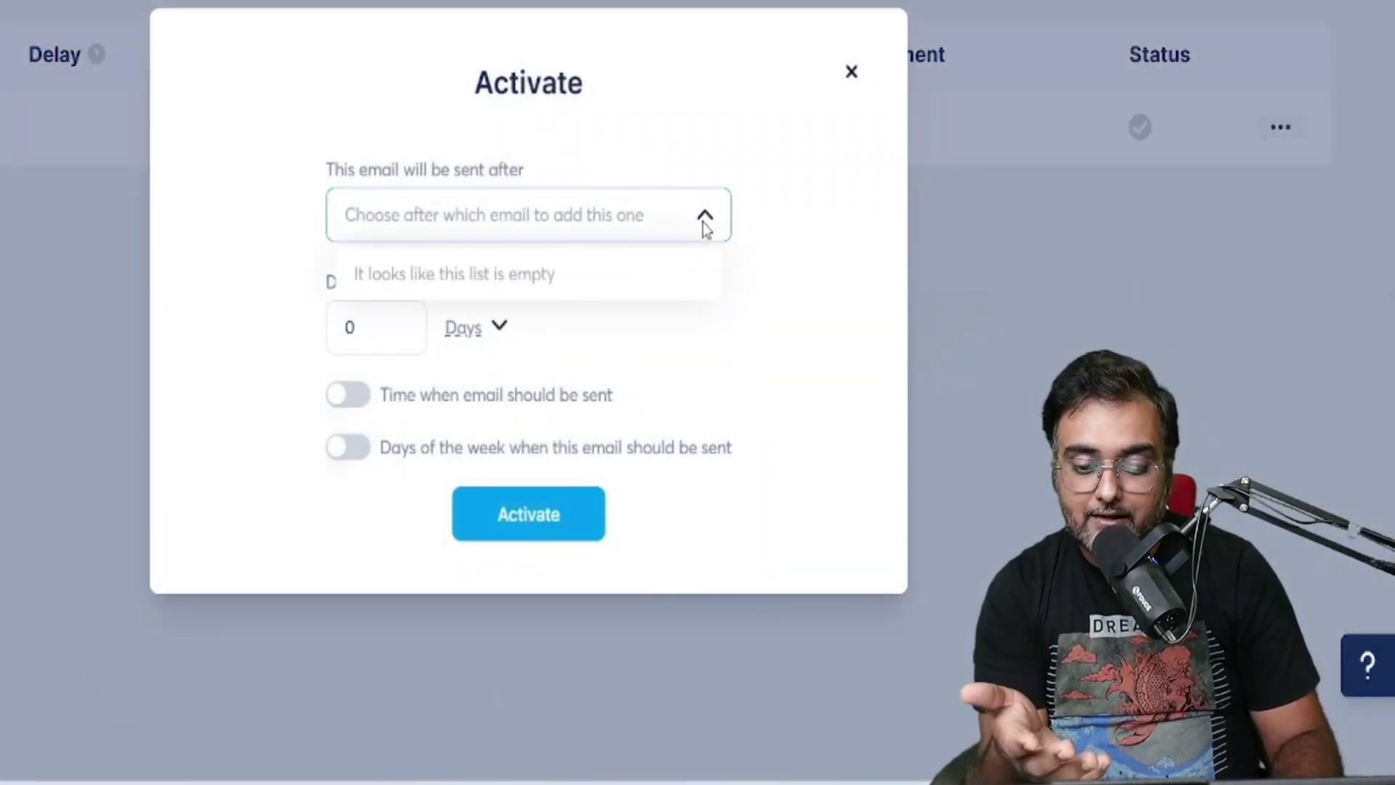
pyautogui.click(704, 223)
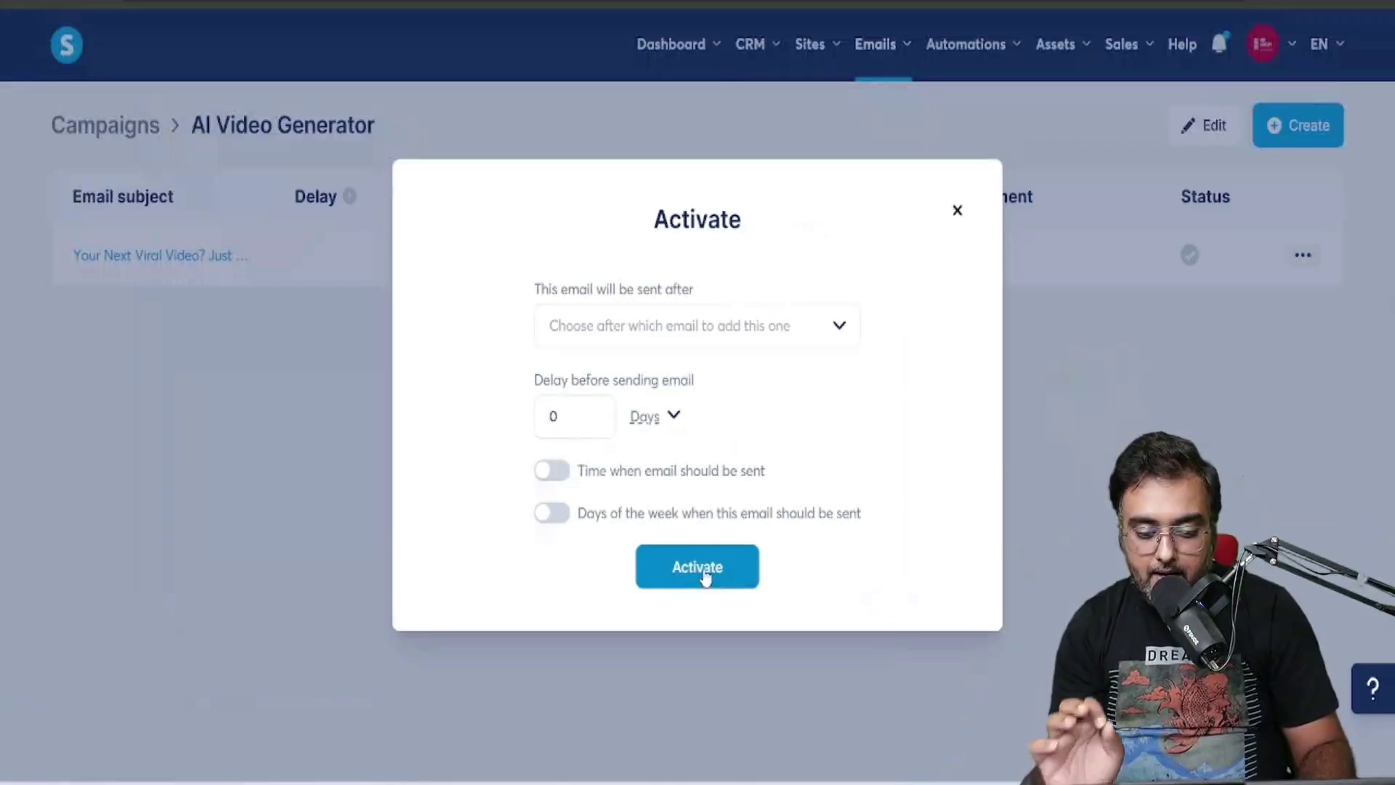
pyautogui.click(547, 534)
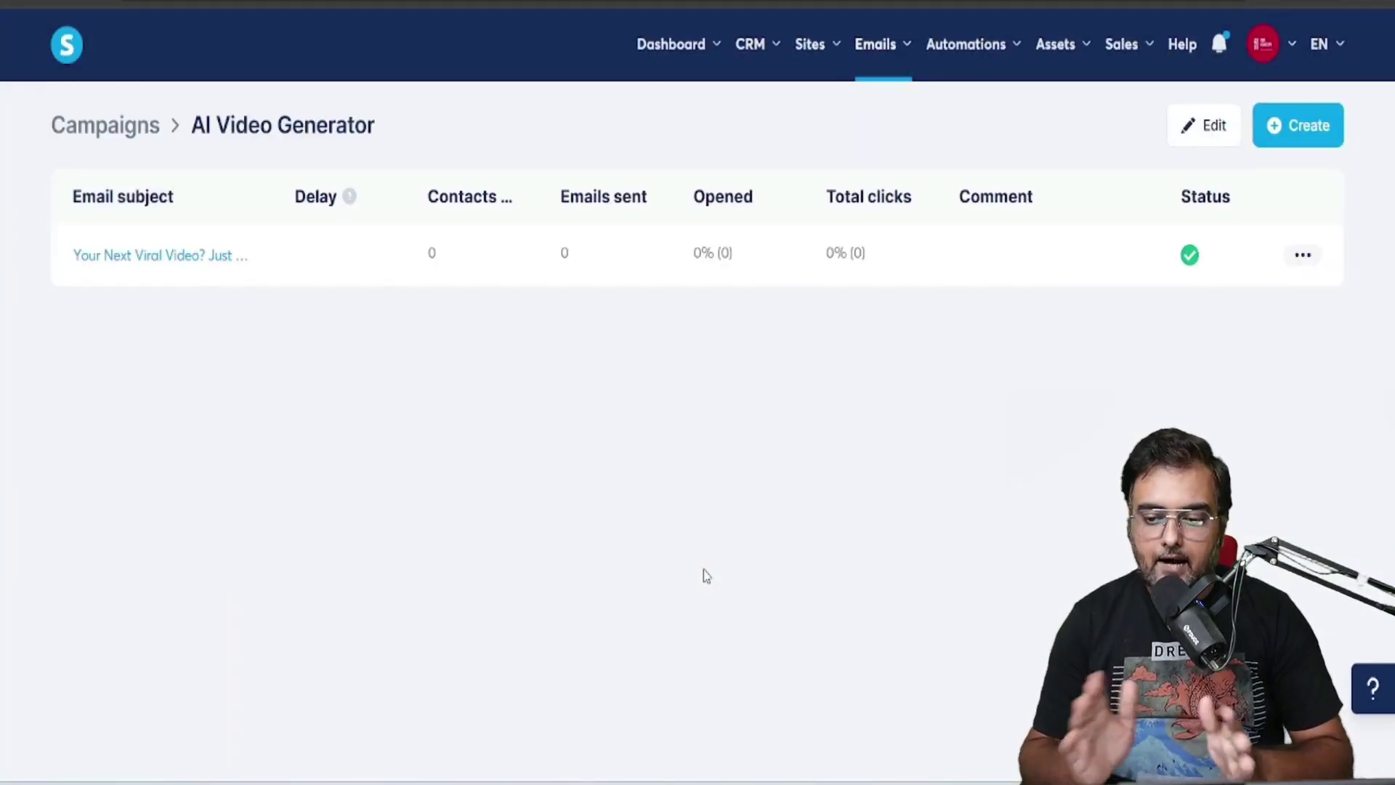
# Start a second email with subject 'From Idea → 3D Animation in Minutes with AI' from ChatGPT
pyautogui.click(1300, 138)
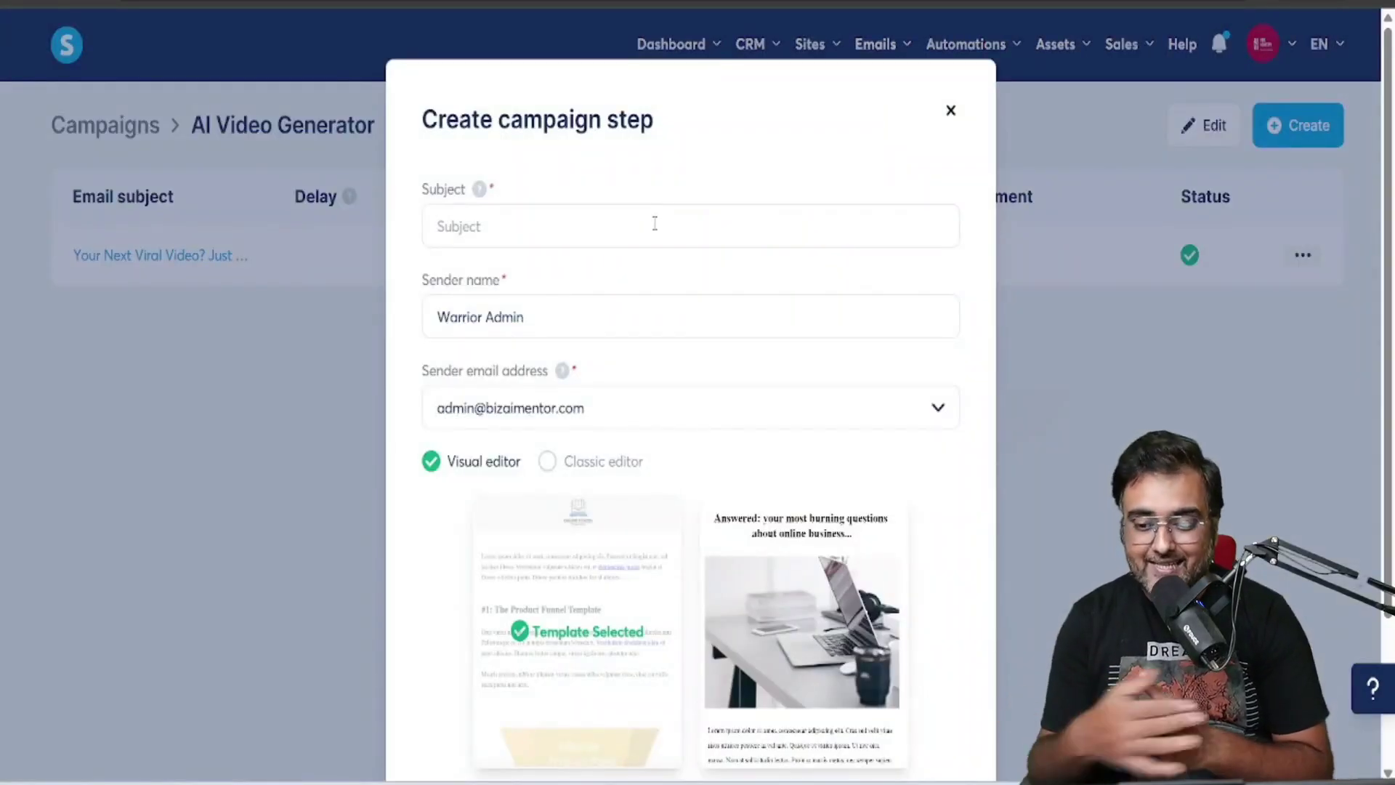
pyautogui.click(888, 683)
pyautogui.scroll(-4, 800, 363)
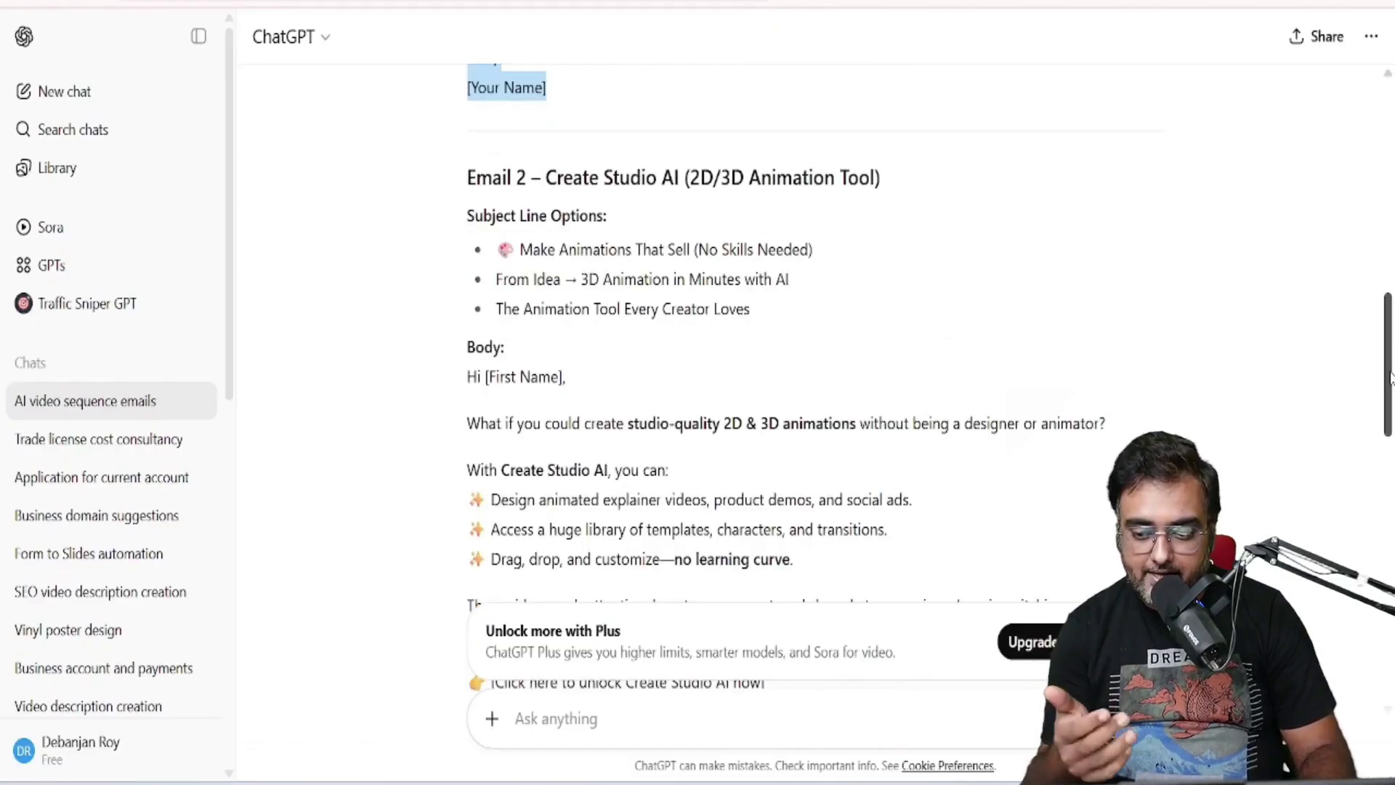
pyautogui.doubleClick(512, 199)
pyautogui.moveTo(497, 199); pyautogui.dragTo(800, 204)
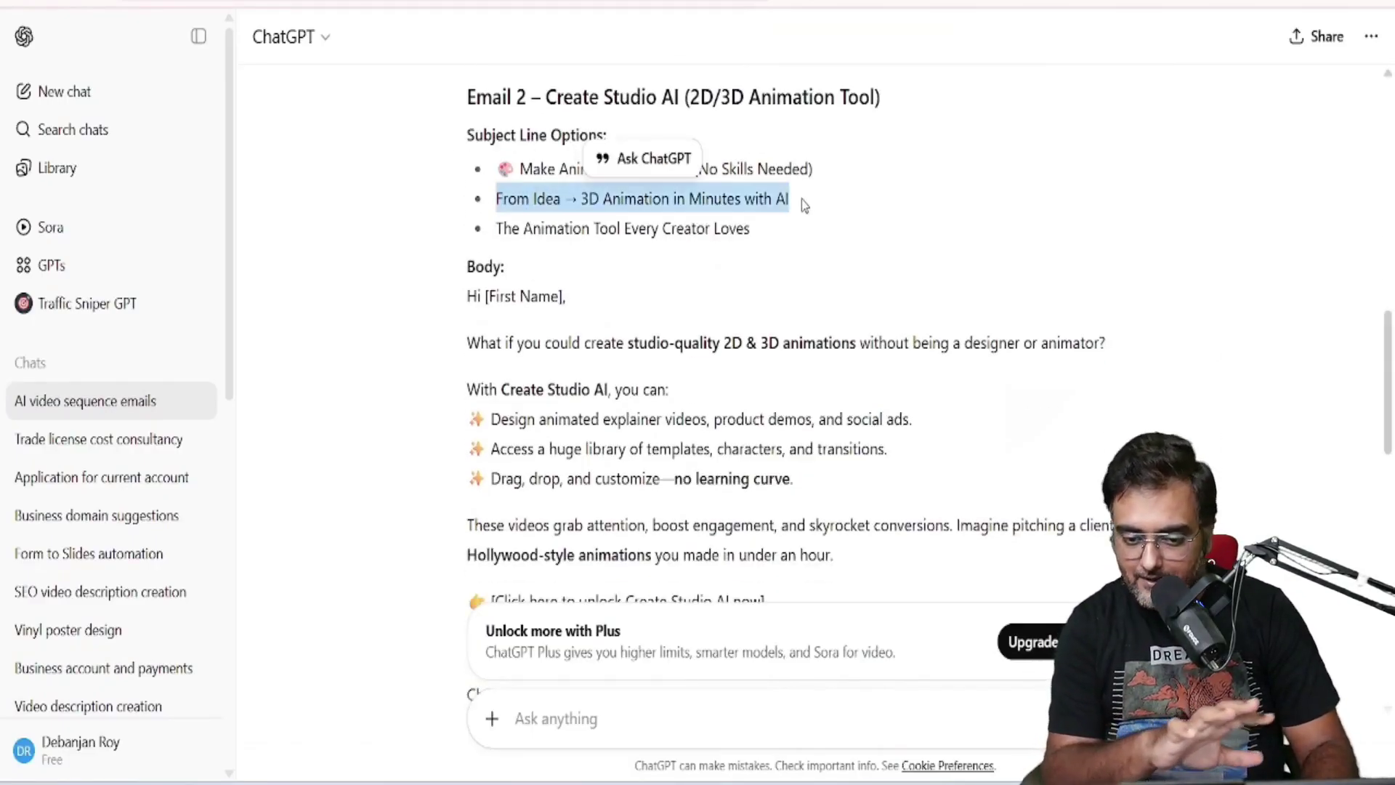
pyautogui.moveTo(916, 782)
pyautogui.hotkey('ctrl', 'c')
pyautogui.click(1017, 755)
pyautogui.click(661, 240)
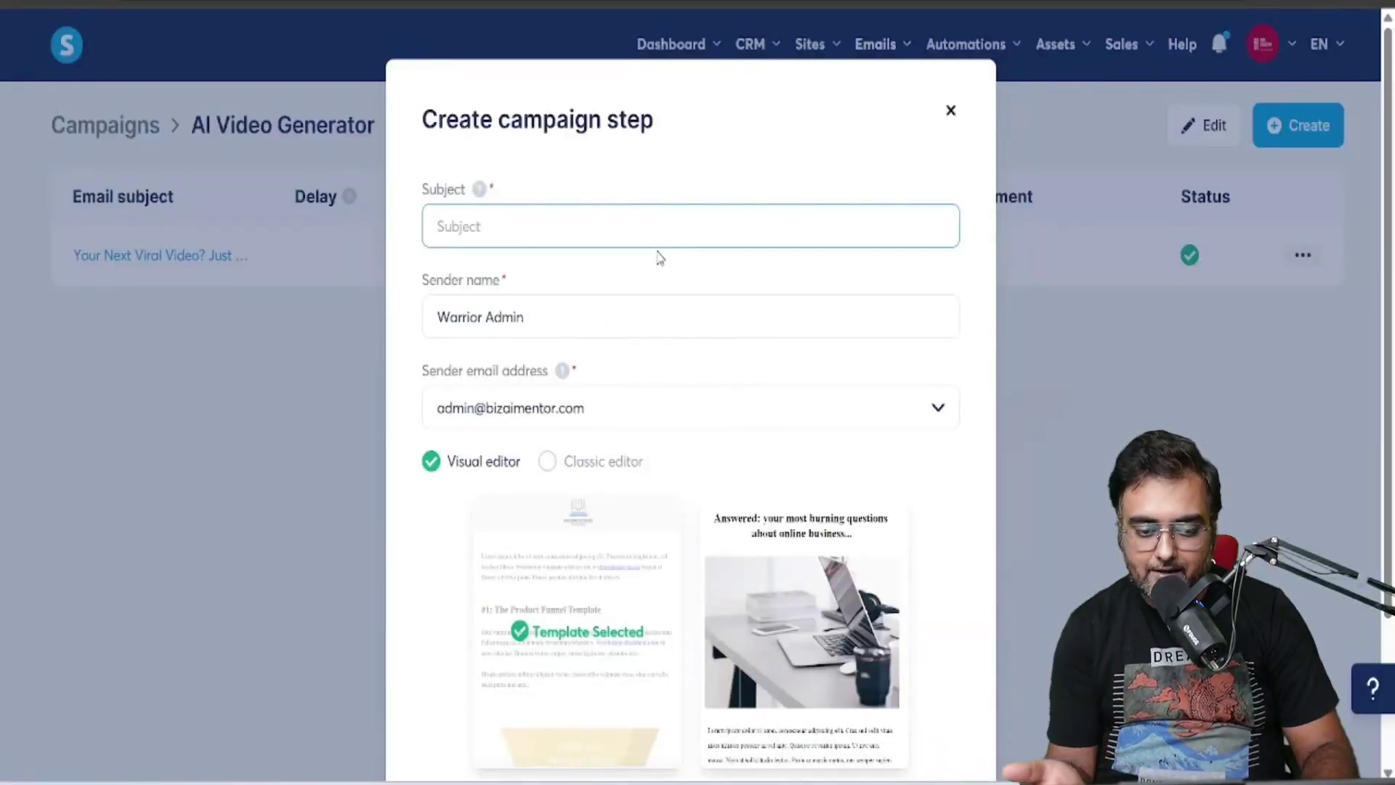
pyautogui.hotkey('ctrl', 'v')
# Choose the classic editor and save the new email step
pyautogui.press('Tab')
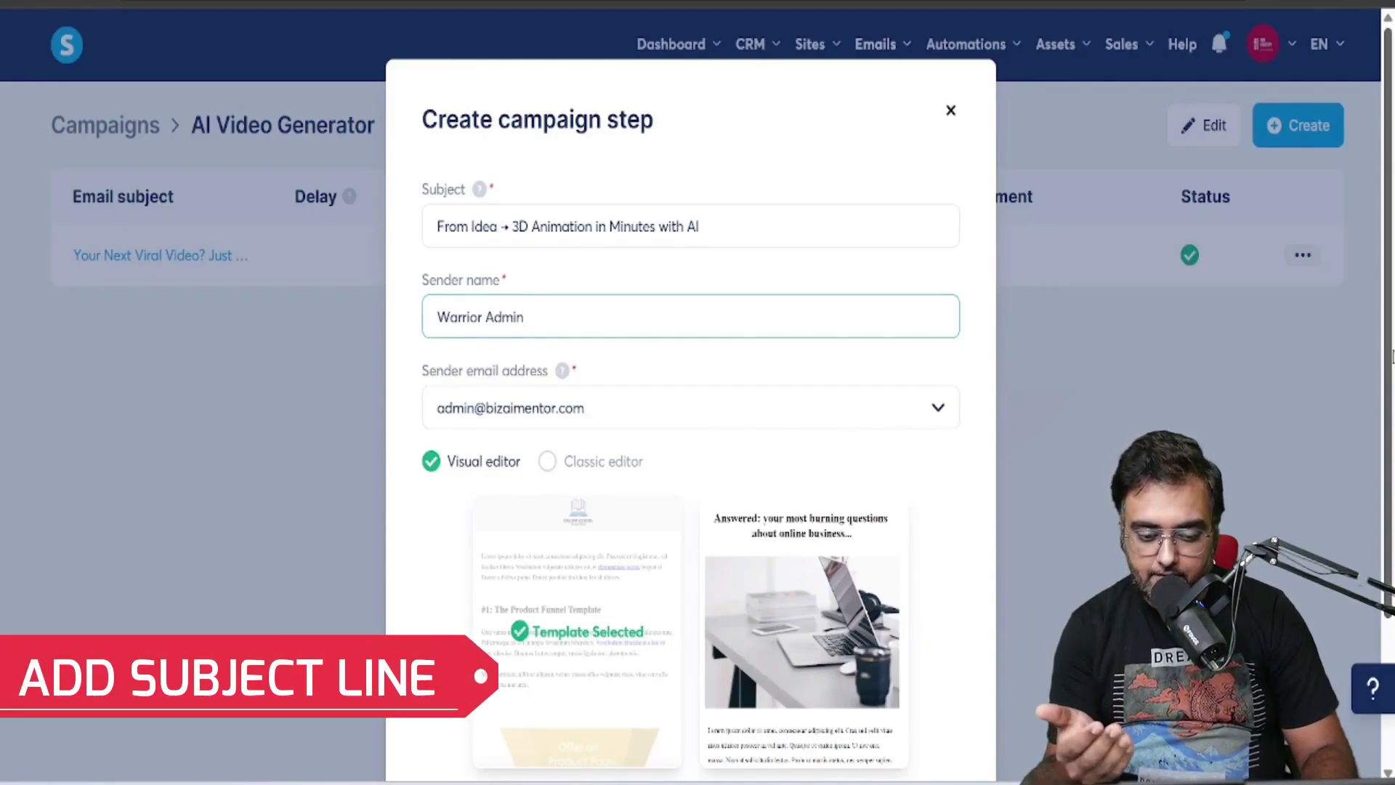
pyautogui.scroll(-3, 707, 410)
pyautogui.click(548, 275)
pyautogui.click(701, 606)
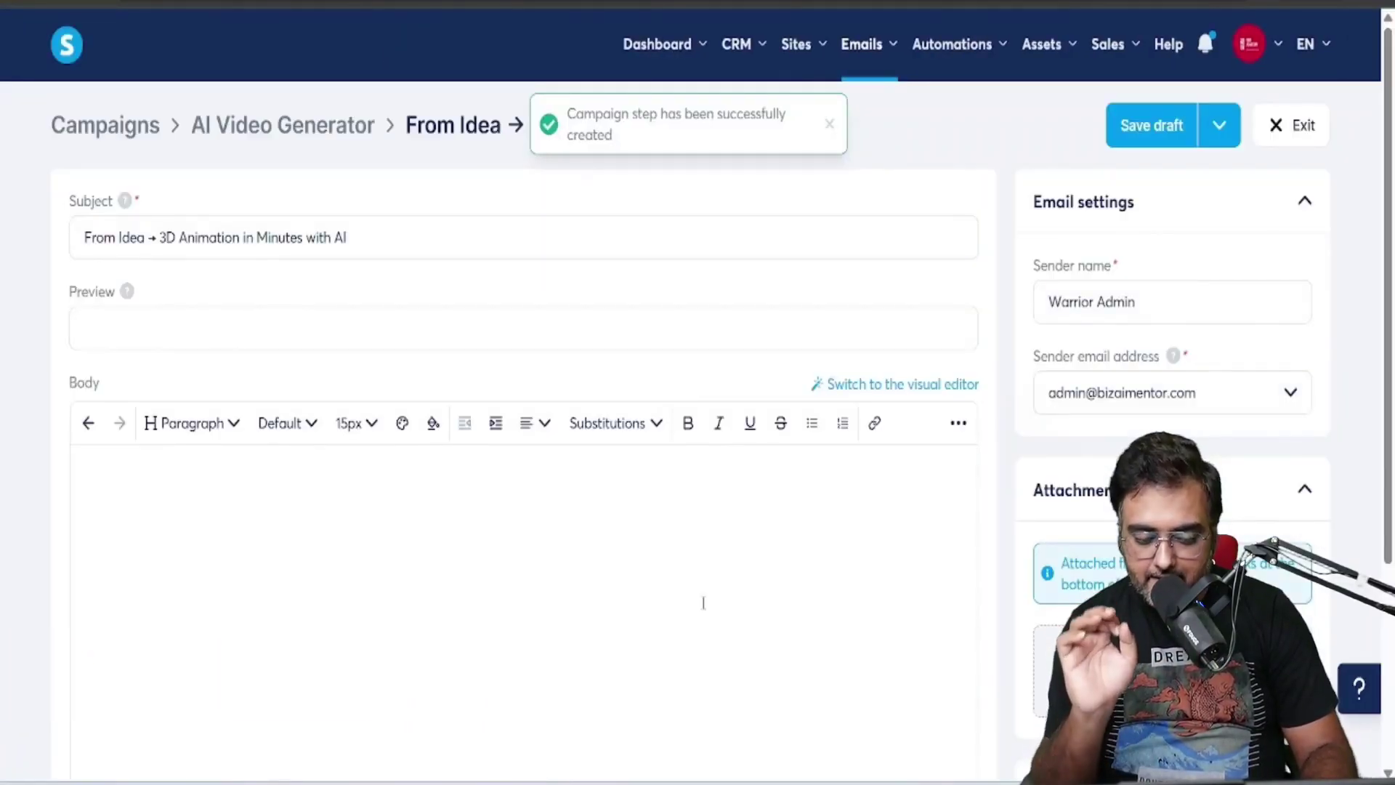
# Paste the ChatGPT Email 2 body into the empty email editor
pyautogui.hotkey('alt', 'Tab')
pyautogui.moveTo(467, 296); pyautogui.dragTo(595, 348)
pyautogui.scroll(-5, 480, 296)
pyautogui.hotkey('ctrl', 'c')
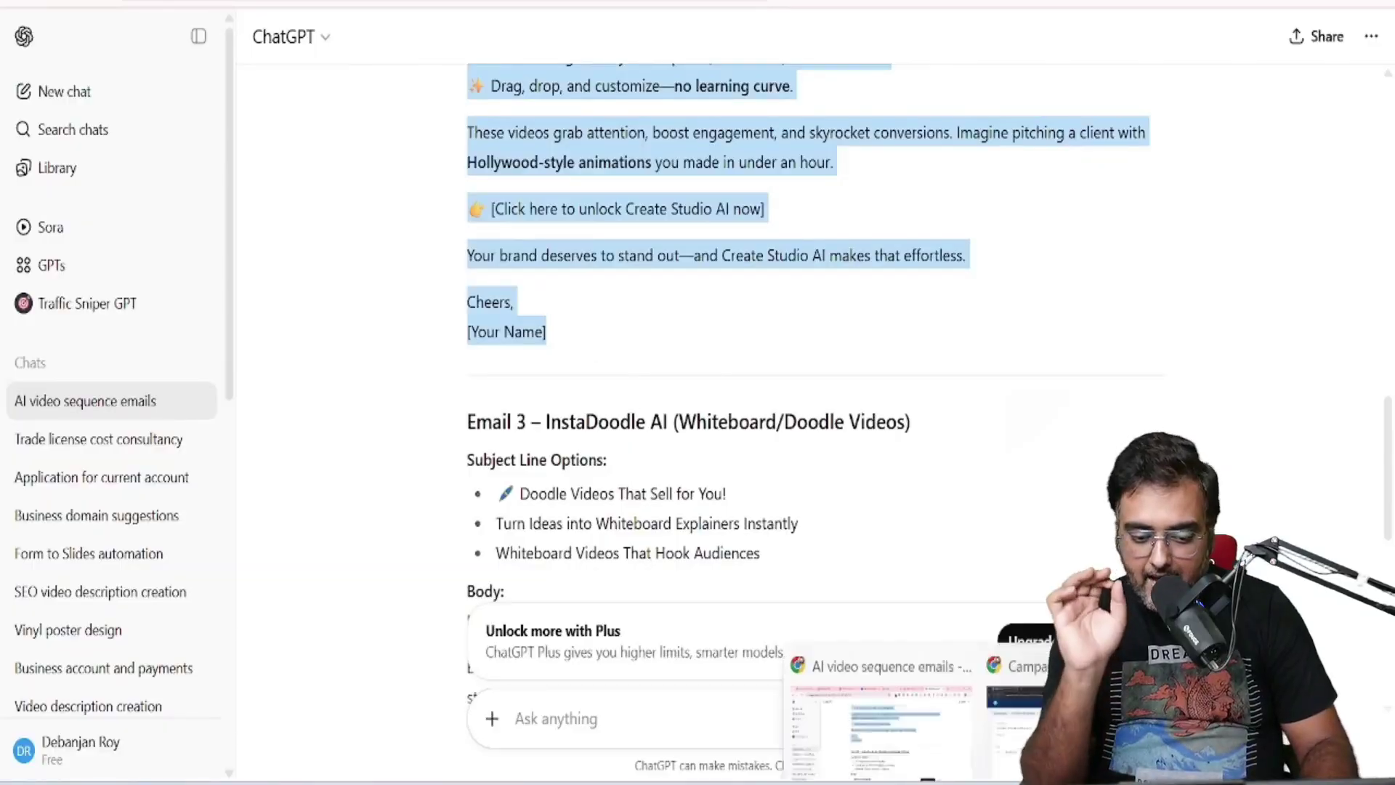
pyautogui.hotkey('alt', 'Tab')
pyautogui.click(349, 527)
pyautogui.hotkey('ctrl', 'v')
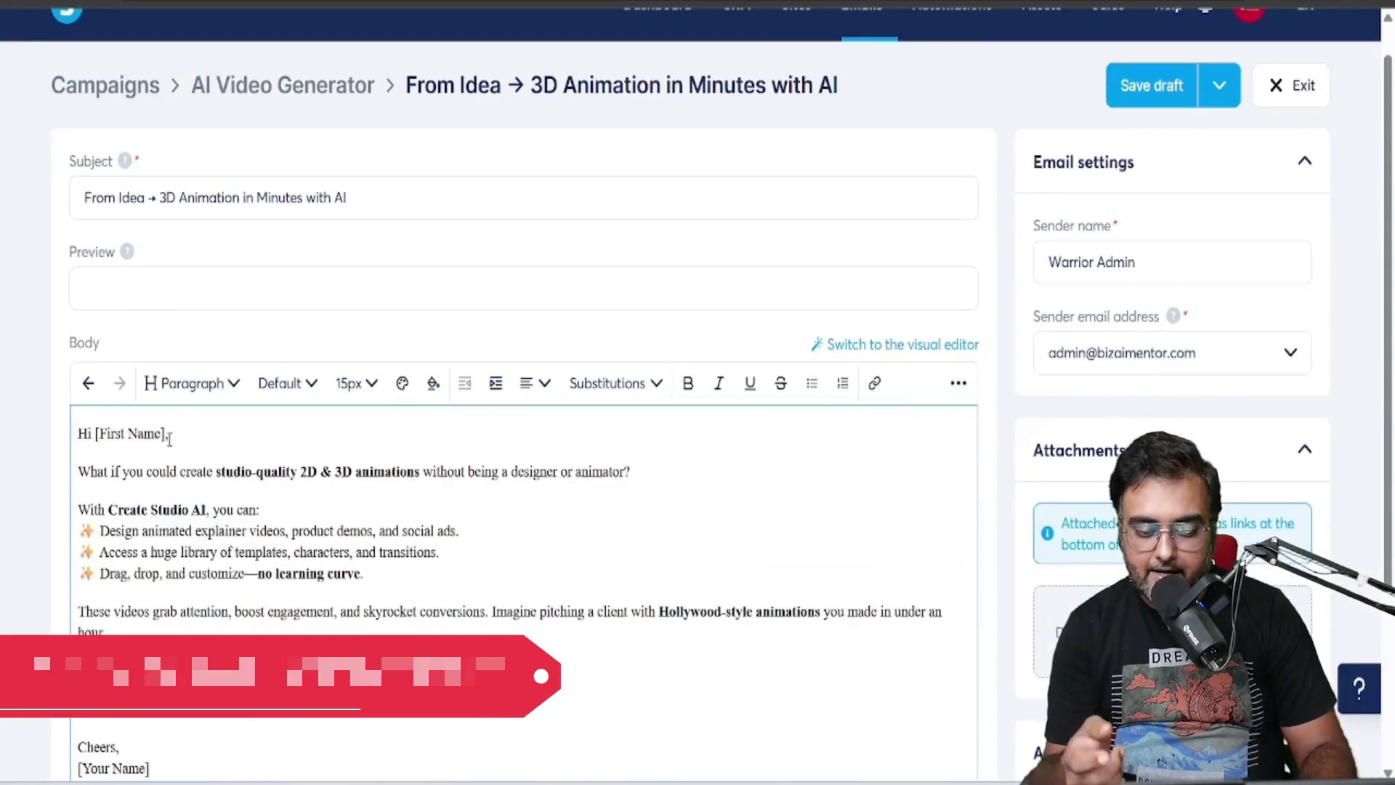
# Greet readers with the First name substitution and sign off as 'Warrior Admin'
pyautogui.moveTo(169, 433); pyautogui.dragTo(96, 433)
pyautogui.press('BackSpace')
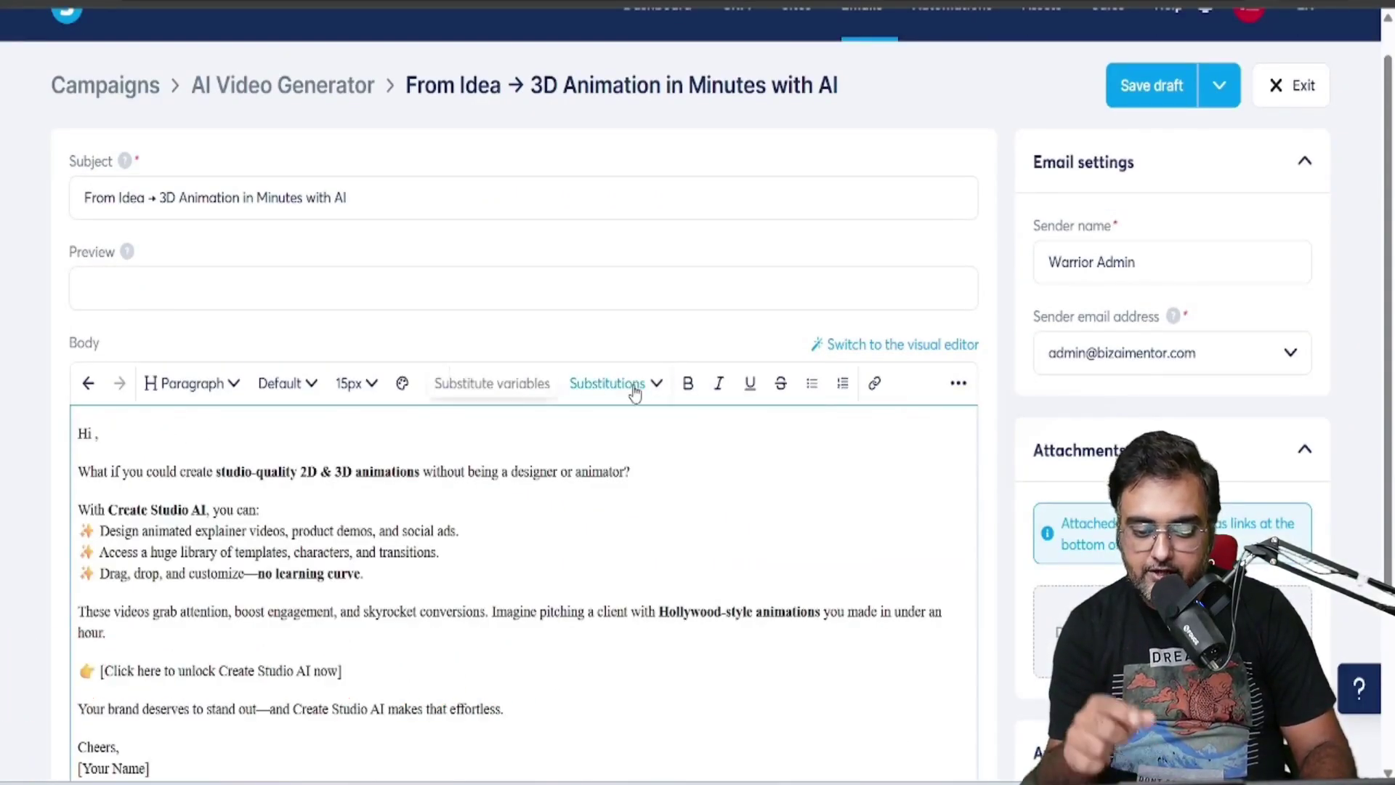
pyautogui.click(607, 383)
pyautogui.click(617, 476)
pyautogui.write(',')
pyautogui.scroll(-3, 55, 533)
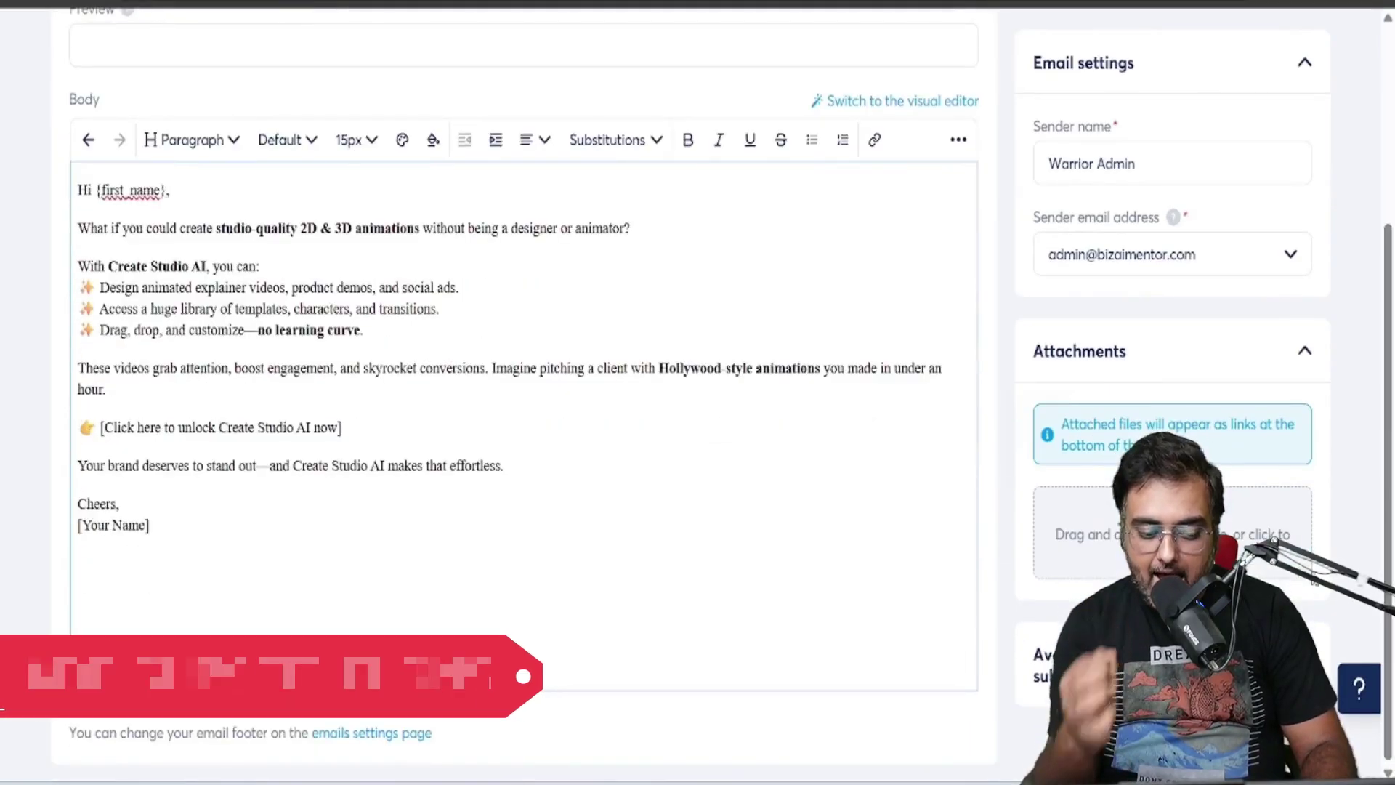
pyautogui.moveTo(76, 529); pyautogui.dragTo(183, 529)
pyautogui.write('Warrior A')
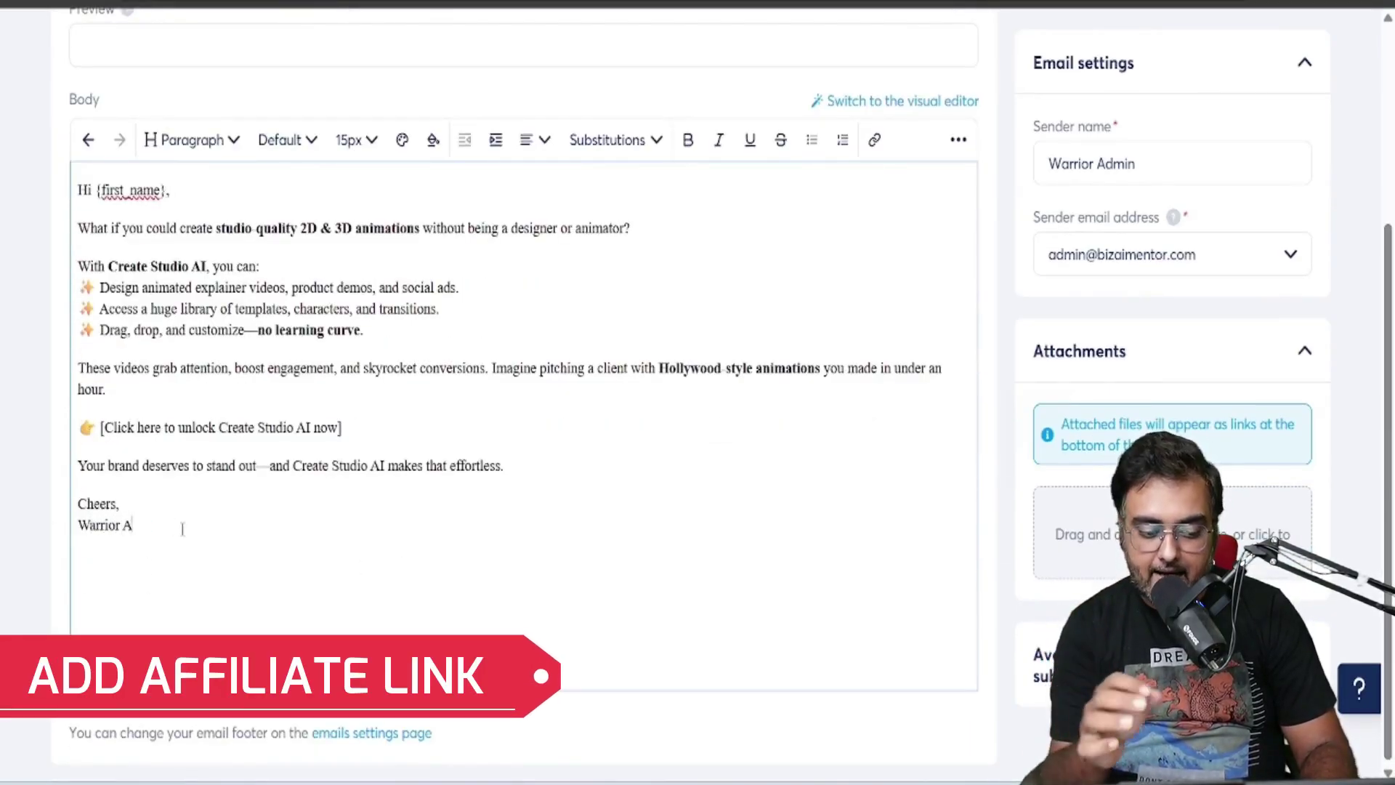
pyautogui.write('dmin')
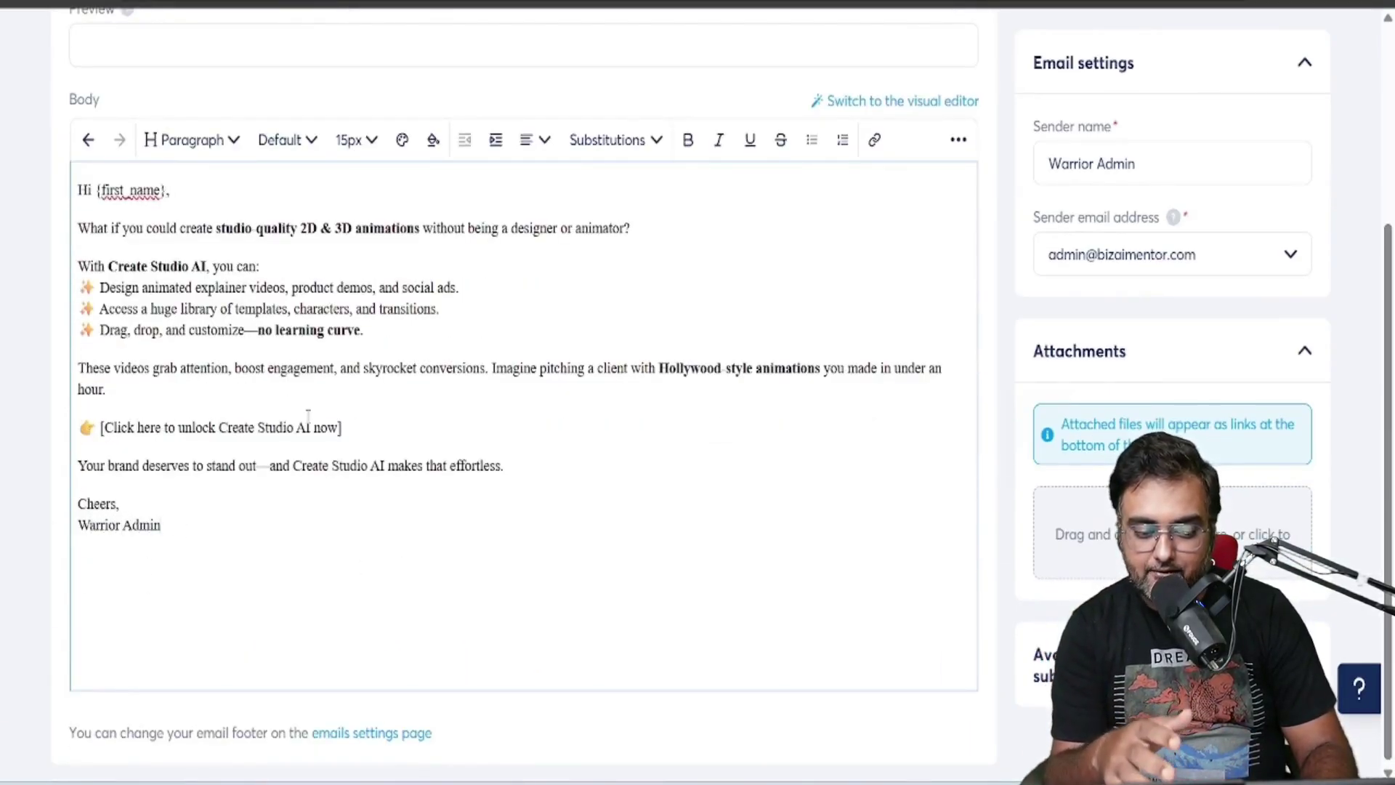
# Link the Create Studio AI call-to-action to its affiliate URL and open the save options
pyautogui.hotkey('alt', 'Tab')
pyautogui.hotkey('alt', 'Tab')
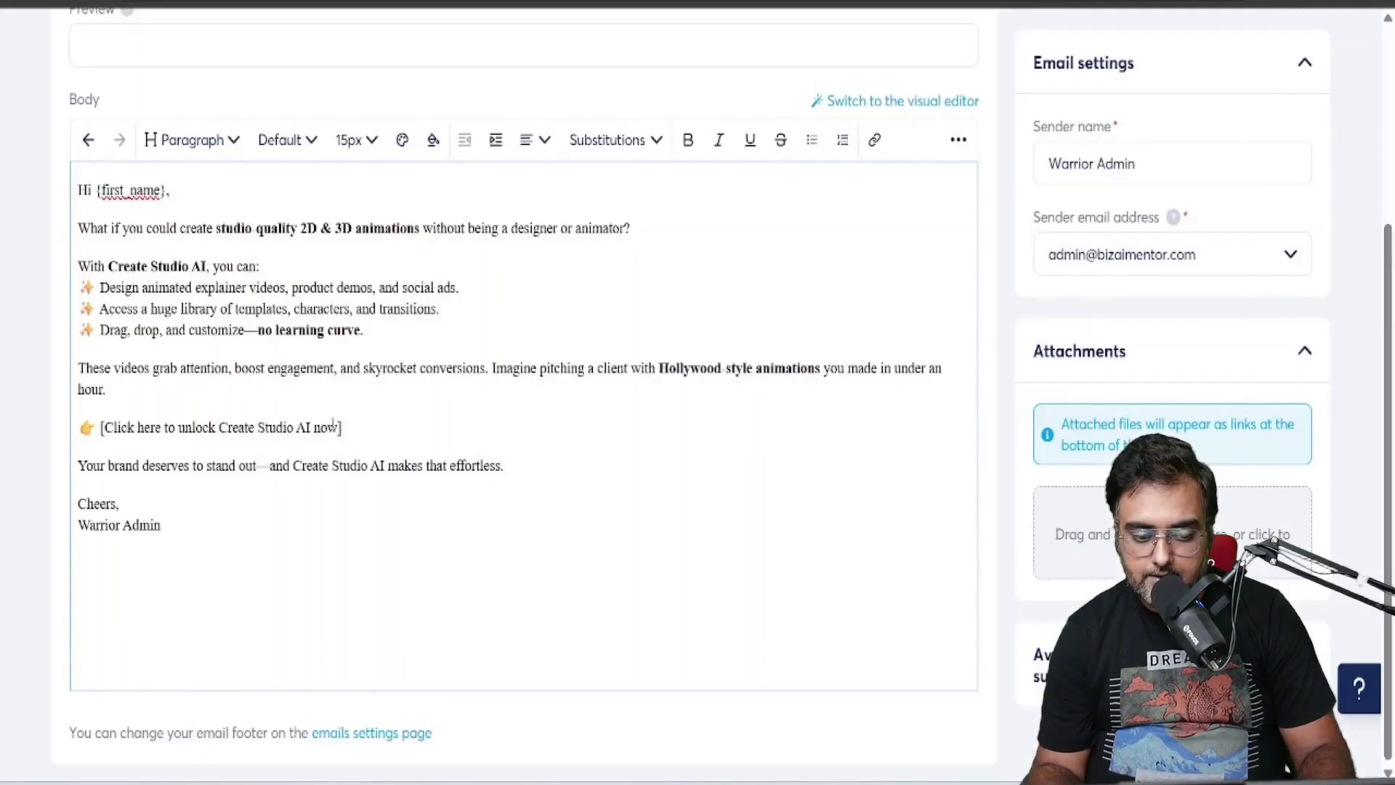
pyautogui.moveTo(340, 427); pyautogui.dragTo(101, 427)
pyautogui.click(874, 140)
pyautogui.click(254, 476)
pyautogui.hotkey('ctrl', 'v')
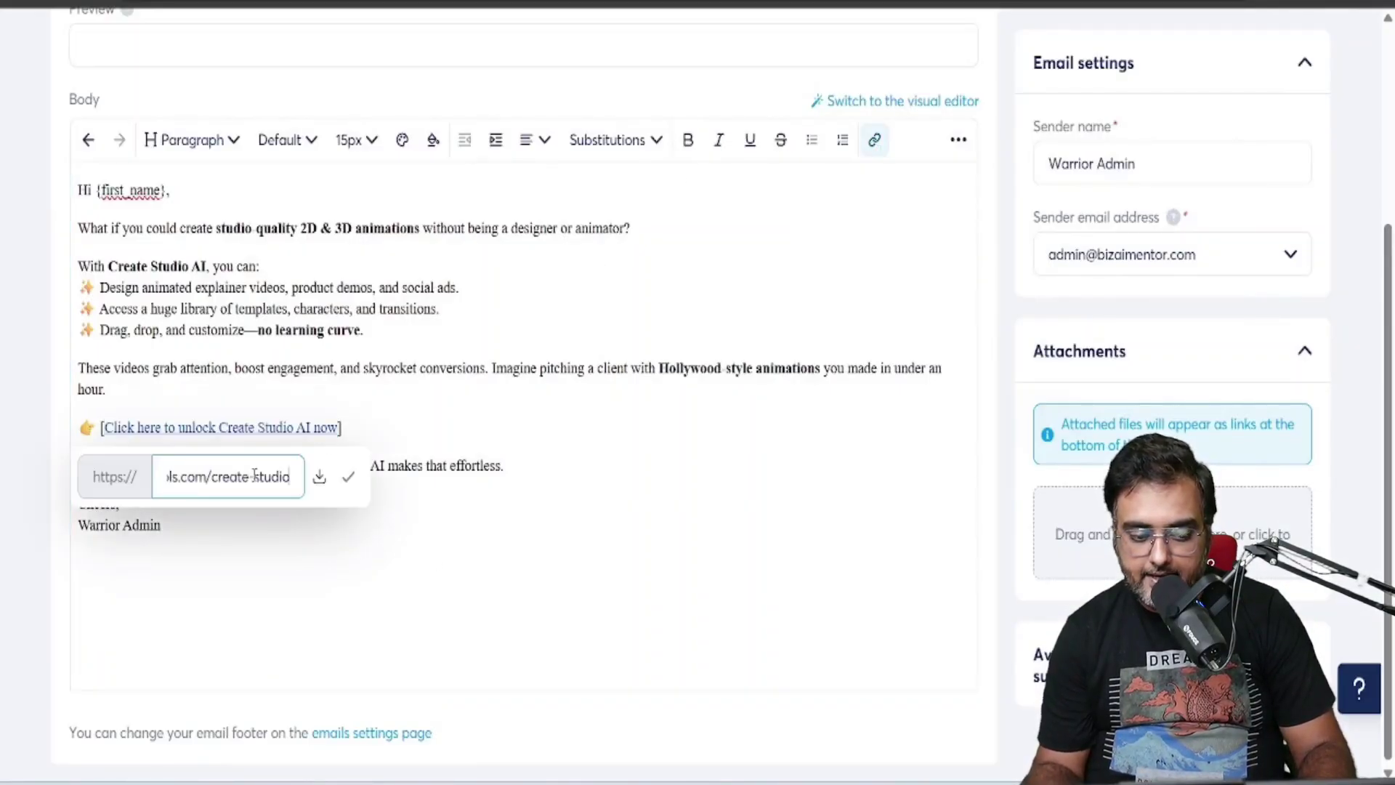
pyautogui.click(349, 477)
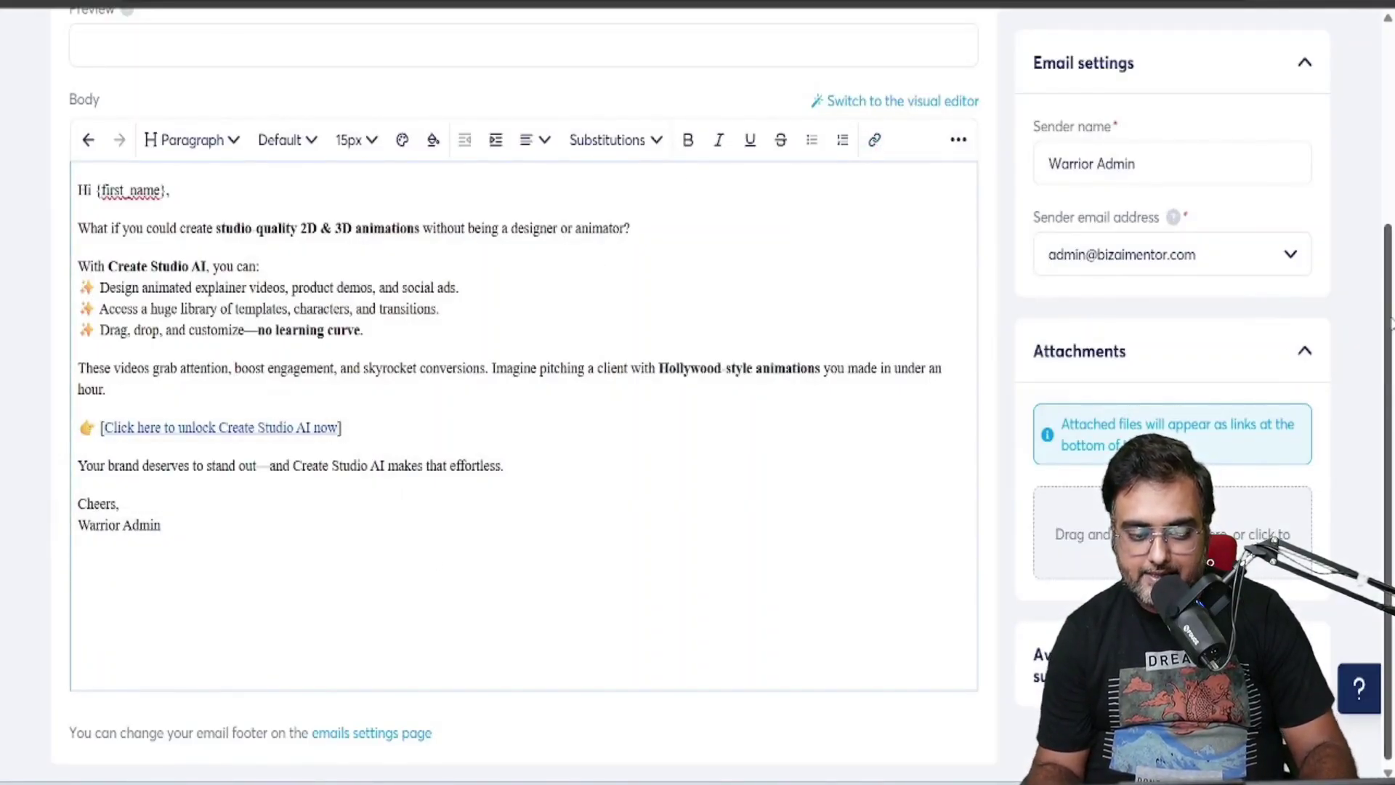
pyautogui.moveTo(1389, 320); pyautogui.dragTo(1392, 146)
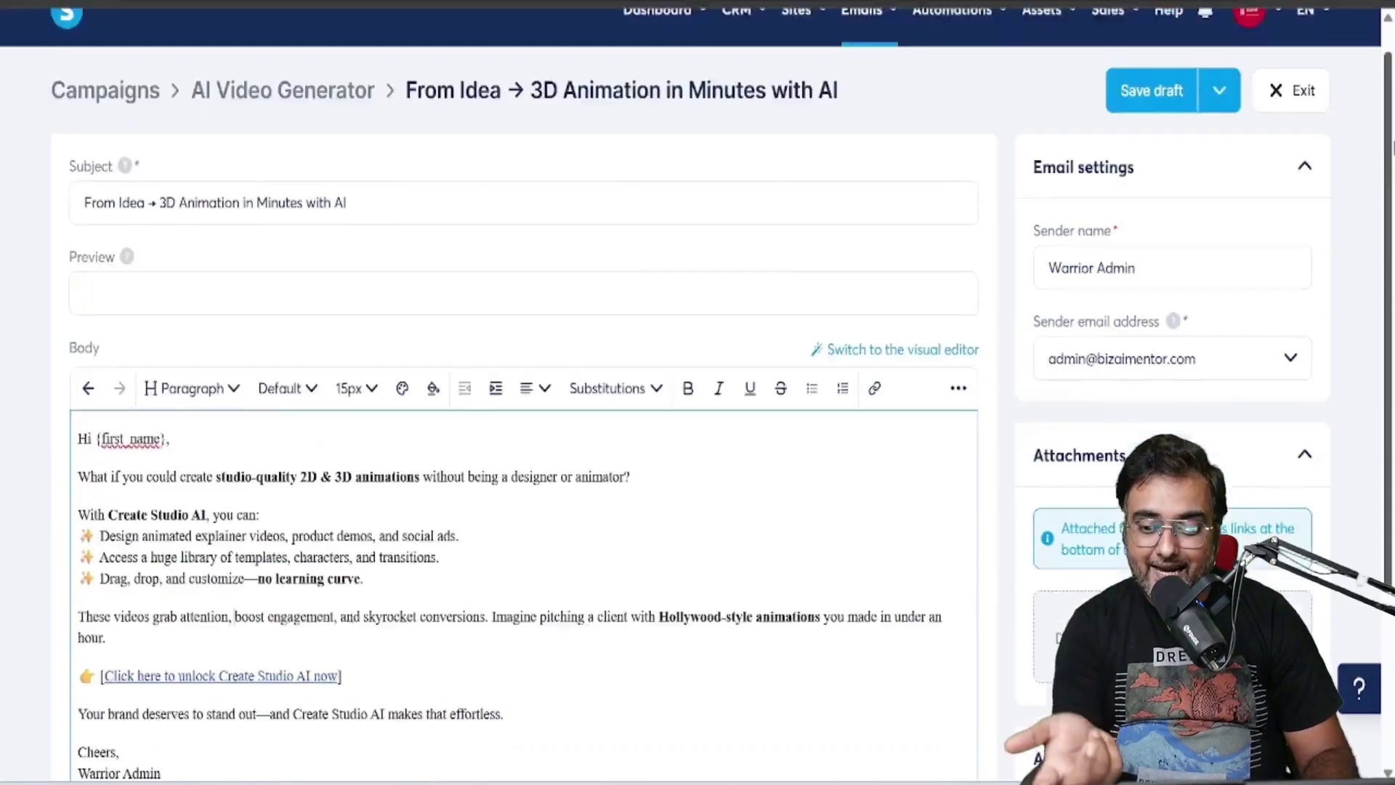
pyautogui.scroll(1, 1391, 145)
pyautogui.click(1219, 125)
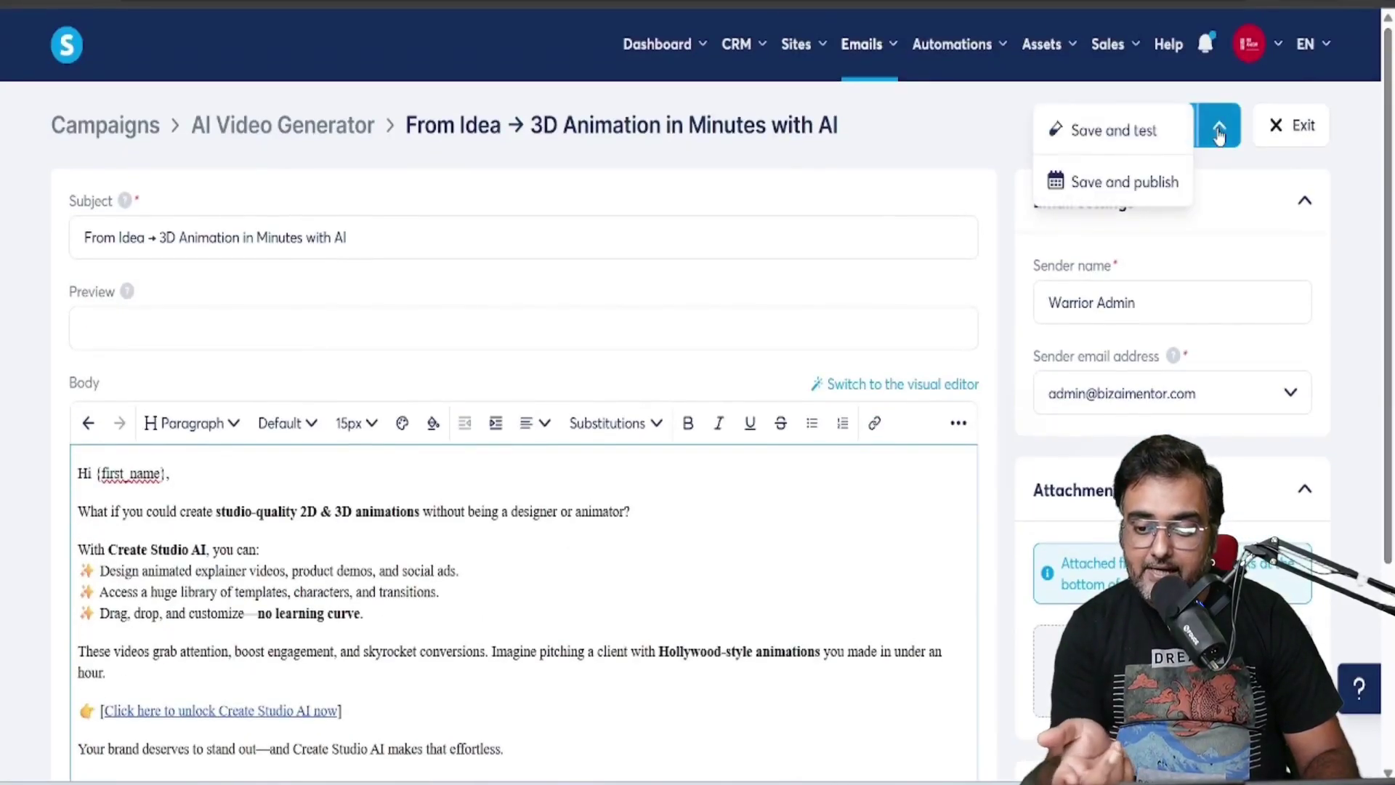
# Save and publish the 3D animation email, sent 5 minutes after the first email, then exit
pyautogui.click(1101, 189)
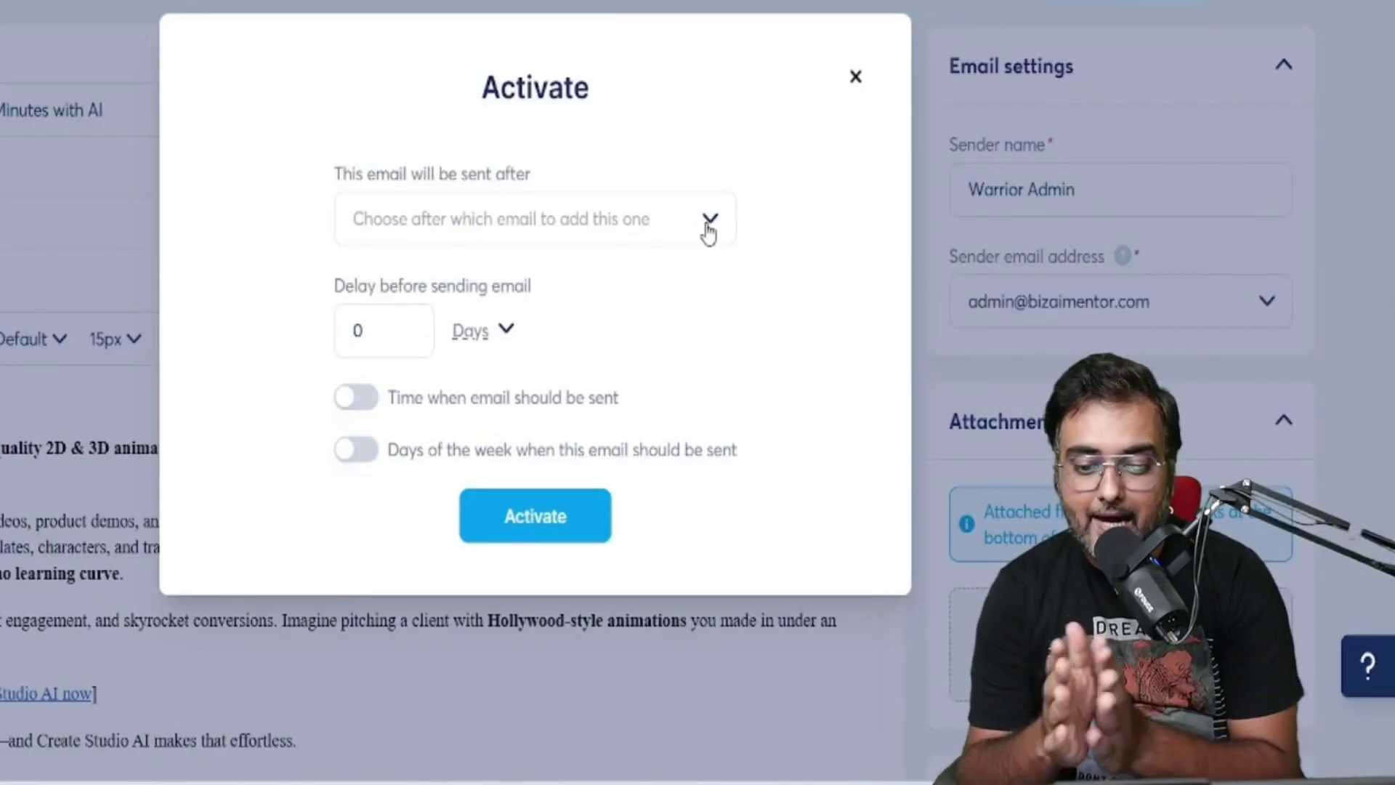
pyautogui.click(835, 324)
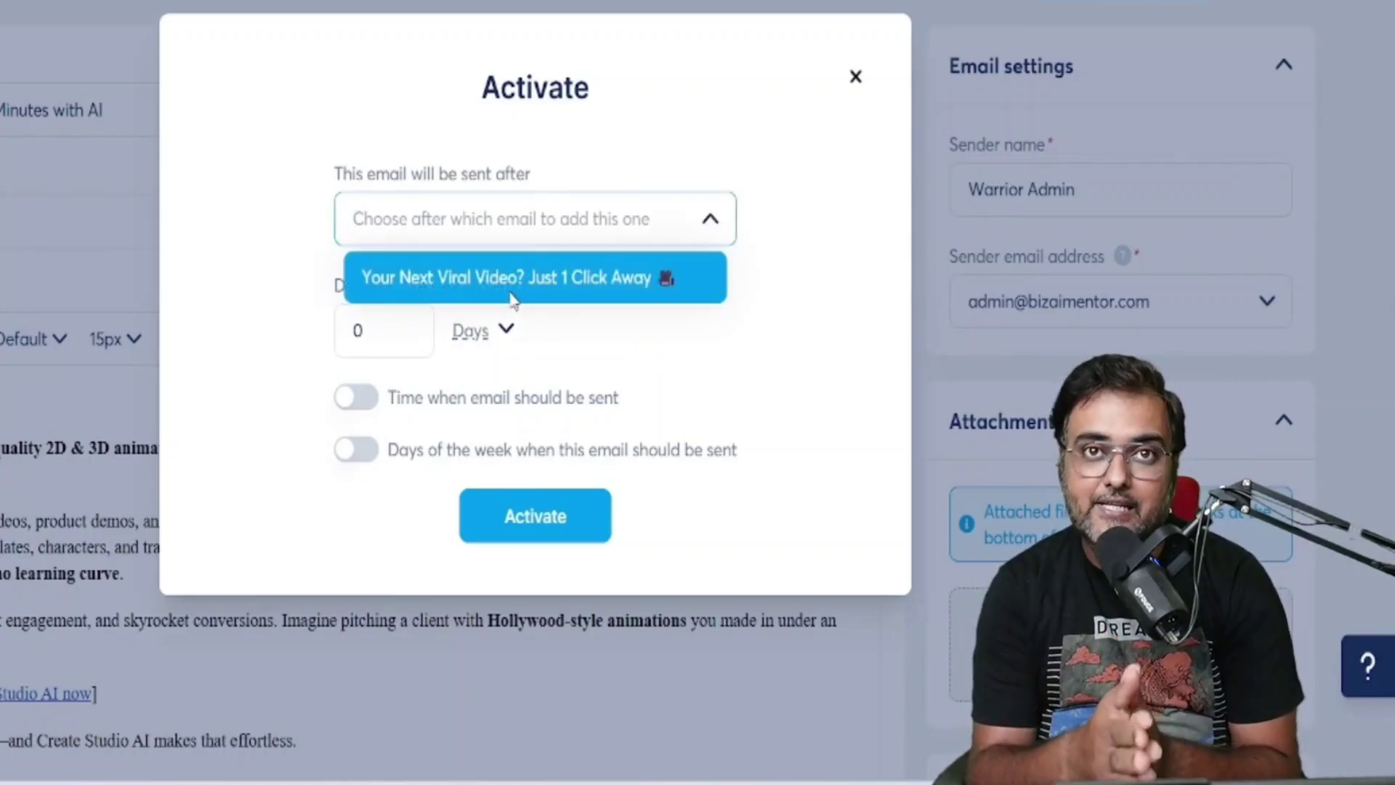
pyautogui.click(512, 295)
pyautogui.click(505, 335)
pyautogui.click(414, 482)
pyautogui.click(373, 341)
pyautogui.write('5')
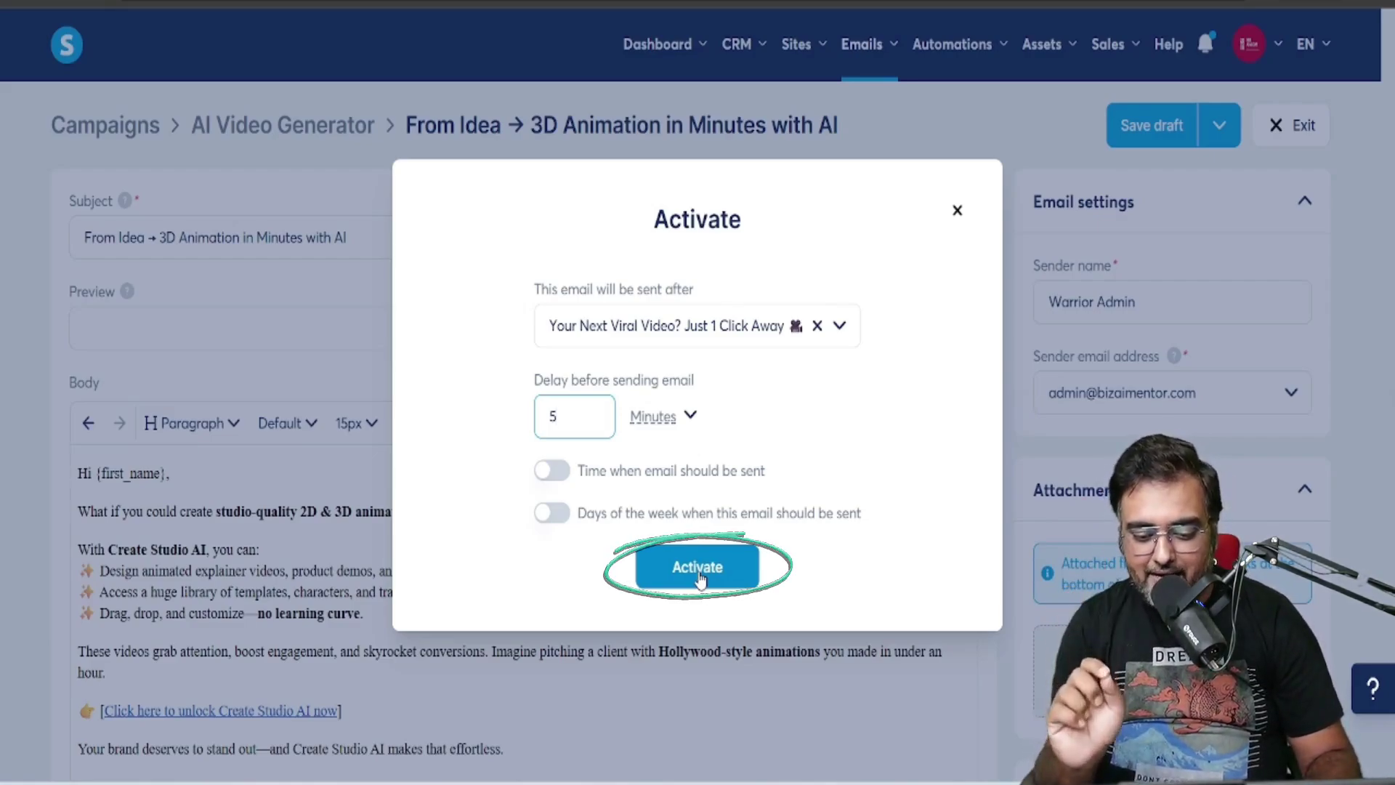
pyautogui.click(698, 577)
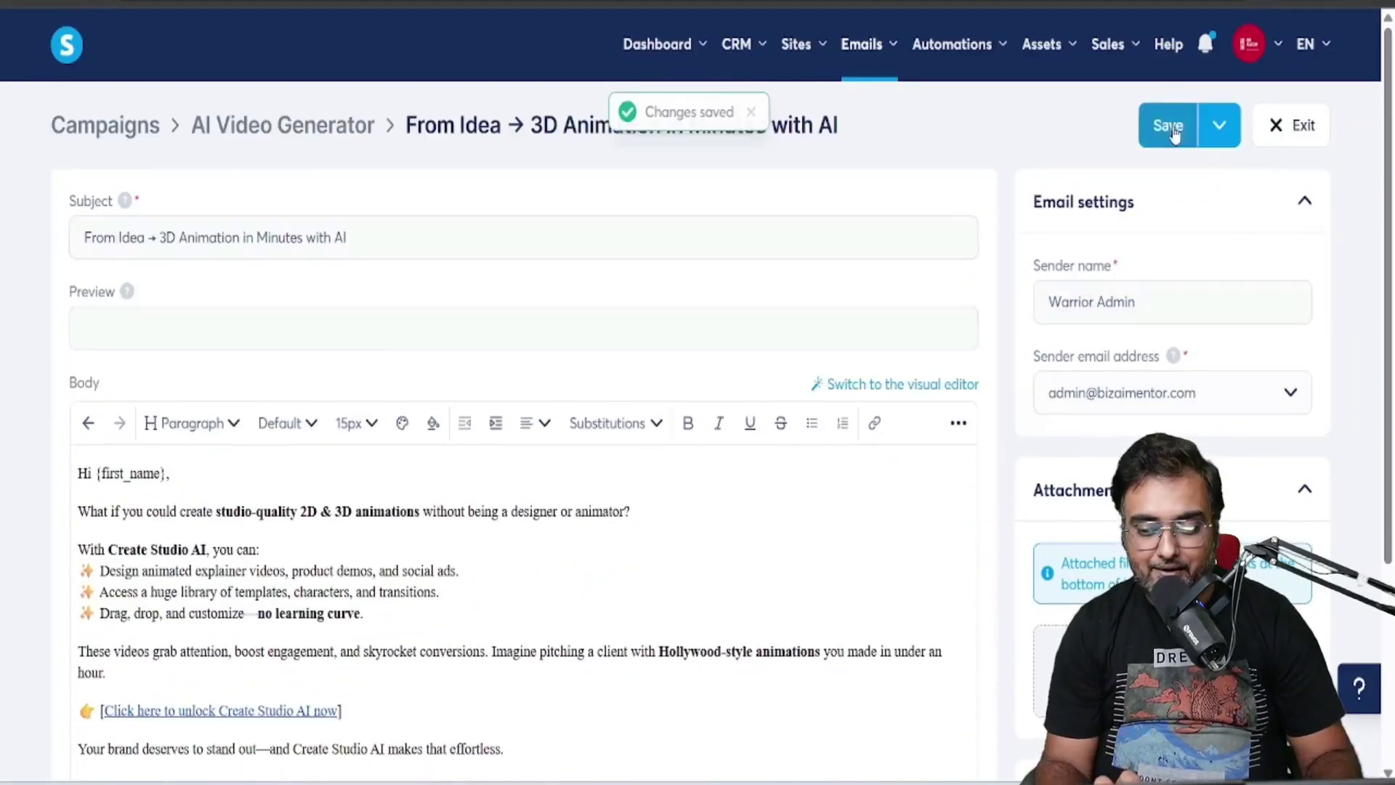
pyautogui.click(1292, 126)
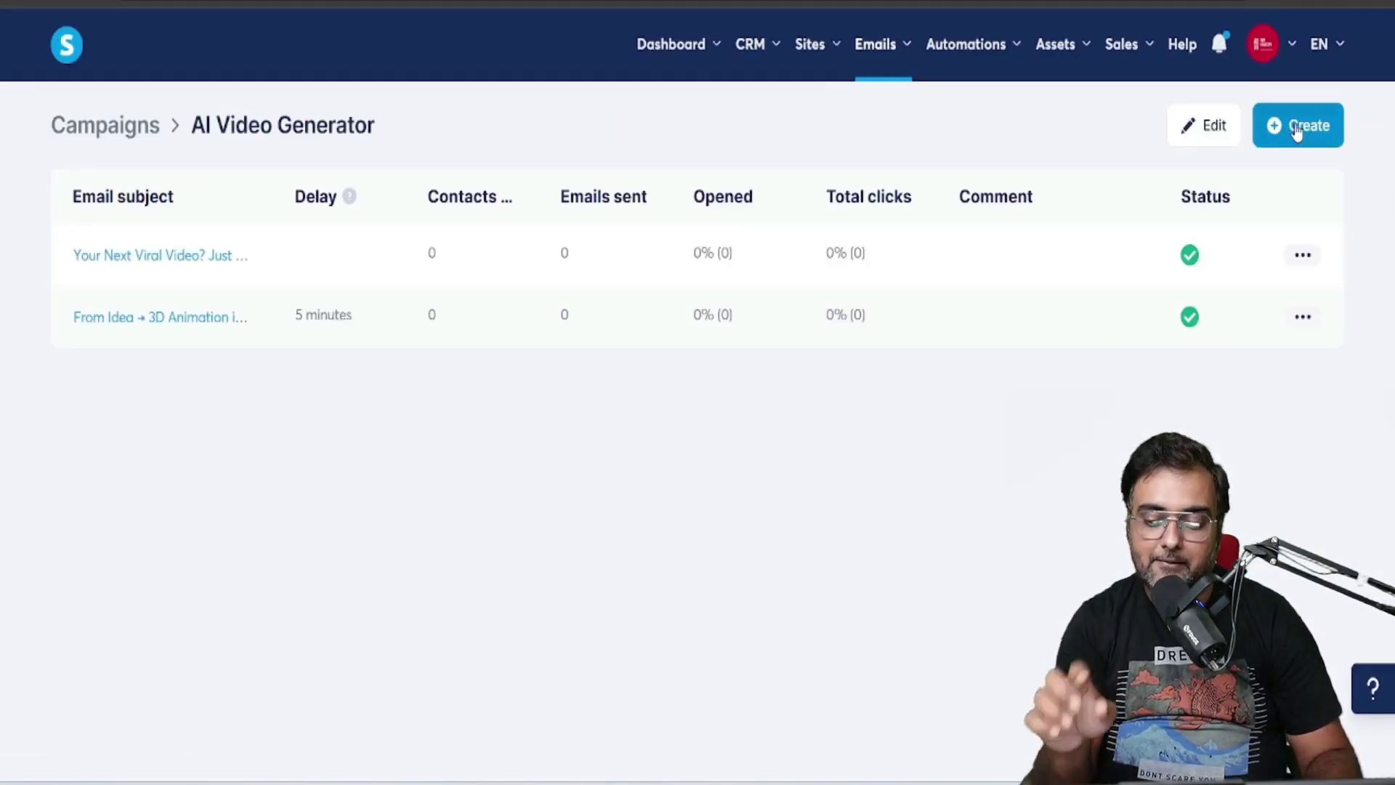
# Create a new email with subject 'Turn Ideas into Whiteboard Explainers Instantly' from ChatGPT
pyautogui.click(1295, 128)
pyautogui.hotkey('alt', 'Tab')
pyautogui.scroll(-5, 531, 218)
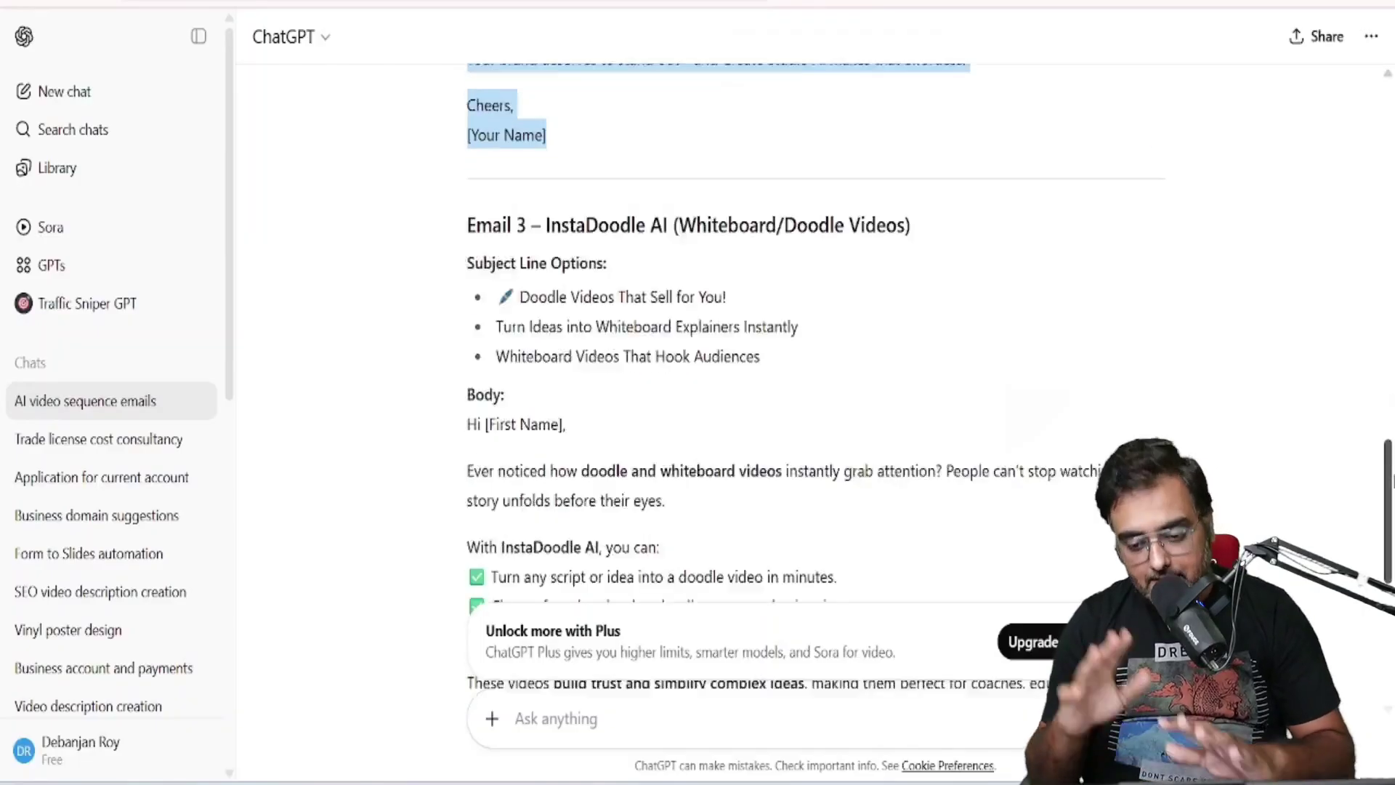
pyautogui.doubleClick(512, 183)
pyautogui.keyDown('shift'); pyautogui.click(821, 189); pyautogui.keyUp('shift')
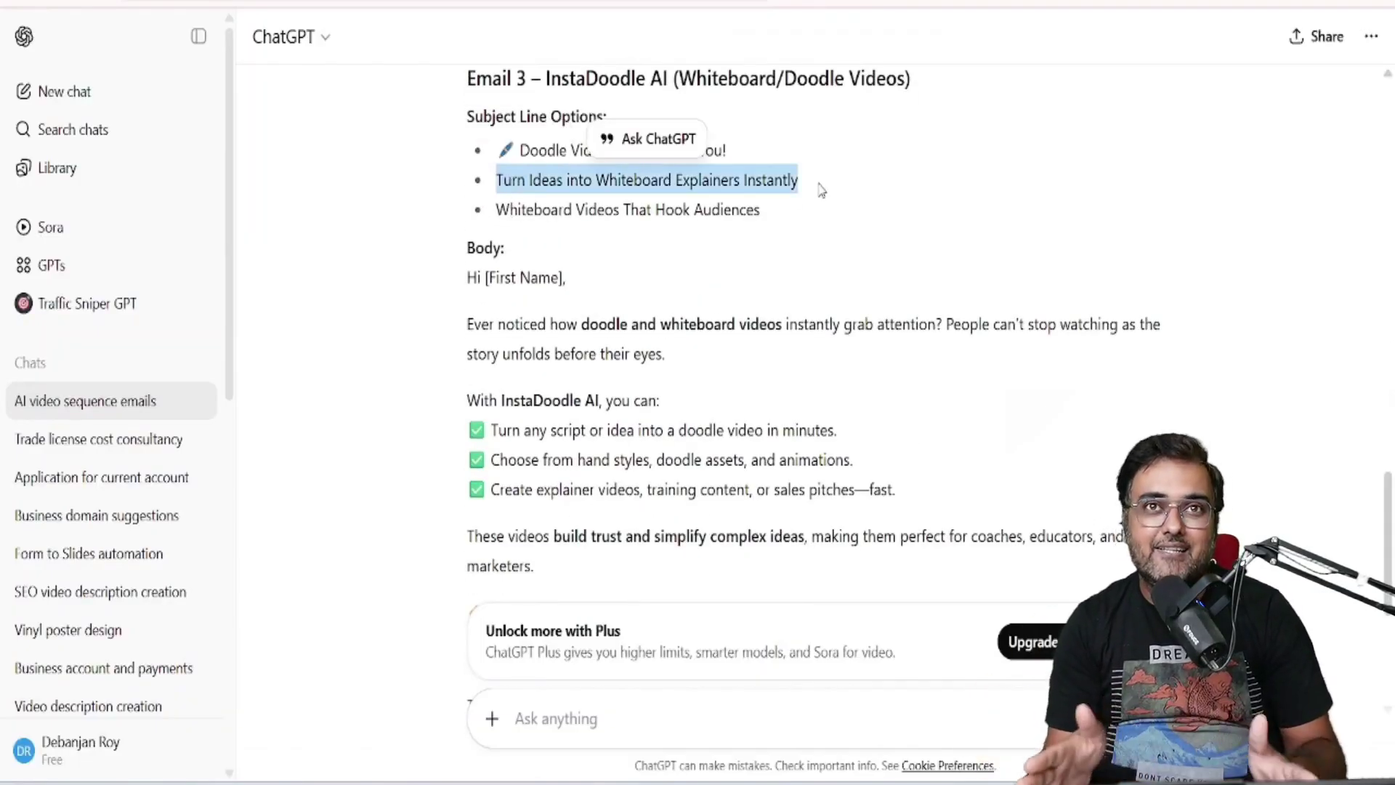
pyautogui.hotkey('ctrl', 'c')
pyautogui.hotkey('alt', 'Tab')
pyautogui.click(642, 231)
pyautogui.hotkey('ctrl', 'v')
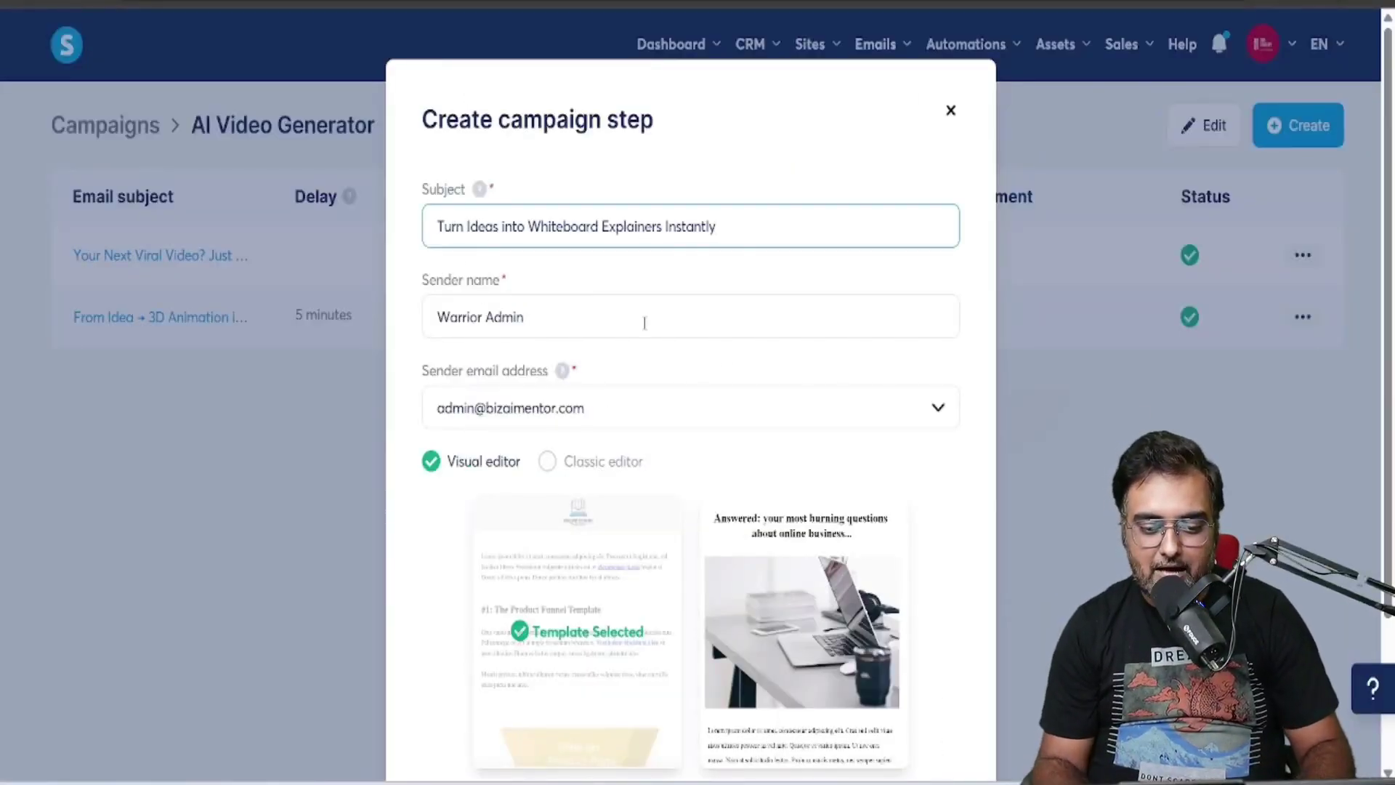
# Paste the ChatGPT Email 3 InstaDoodle body into the email editor
pyautogui.hotkey('alt', 'Tab')
pyautogui.scroll(-1, 1385, 516)
pyautogui.moveTo(467, 229); pyautogui.dragTo(581, 390)
pyautogui.scroll(-4, 484, 231)
pyautogui.hotkey('ctrl', 'c')
pyautogui.hotkey('alt', 'Tab')
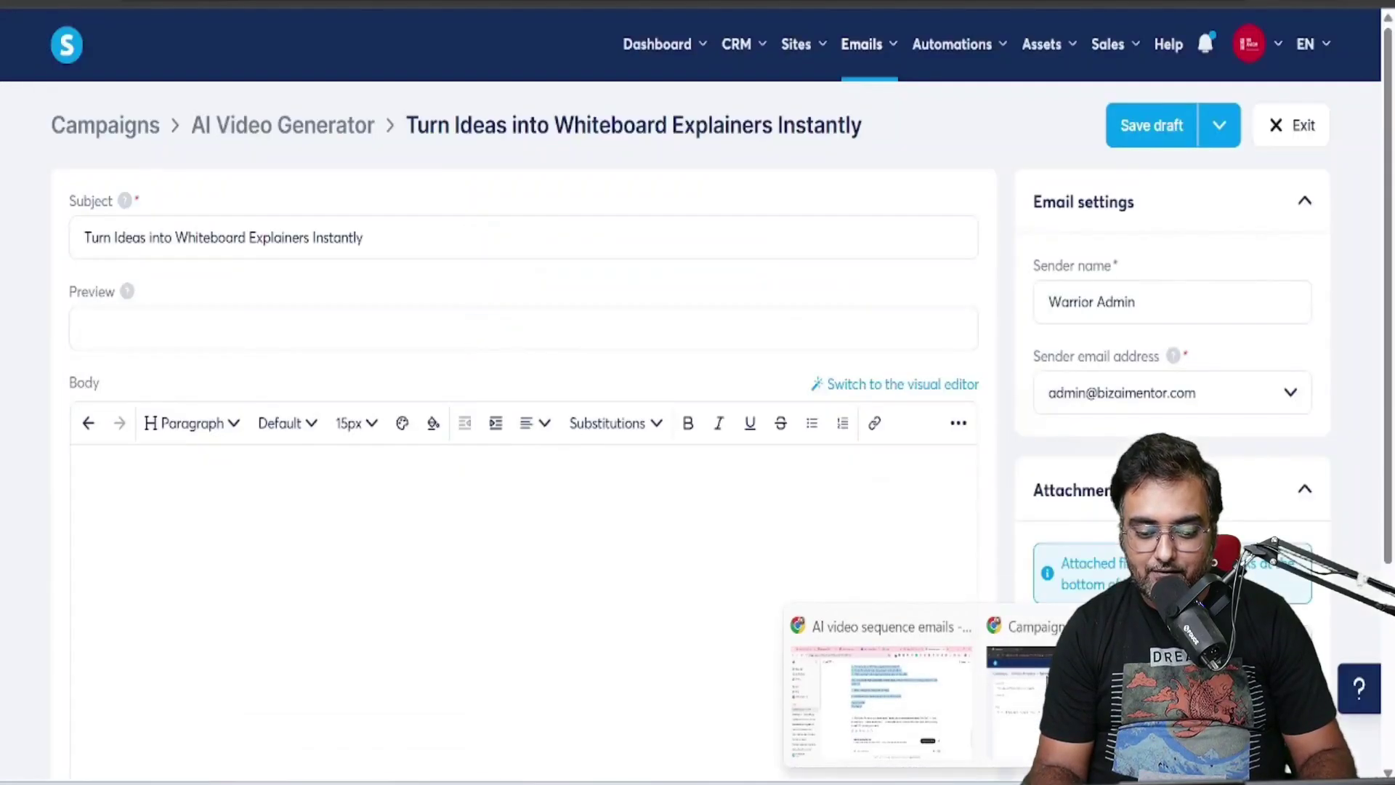
pyautogui.click(446, 536)
pyautogui.hotkey('ctrl', 'v')
# Swap [First Name] for the First name substitution and [Your Name] for 'Warrior Admin'
pyautogui.moveTo(168, 457); pyautogui.dragTo(94, 457)
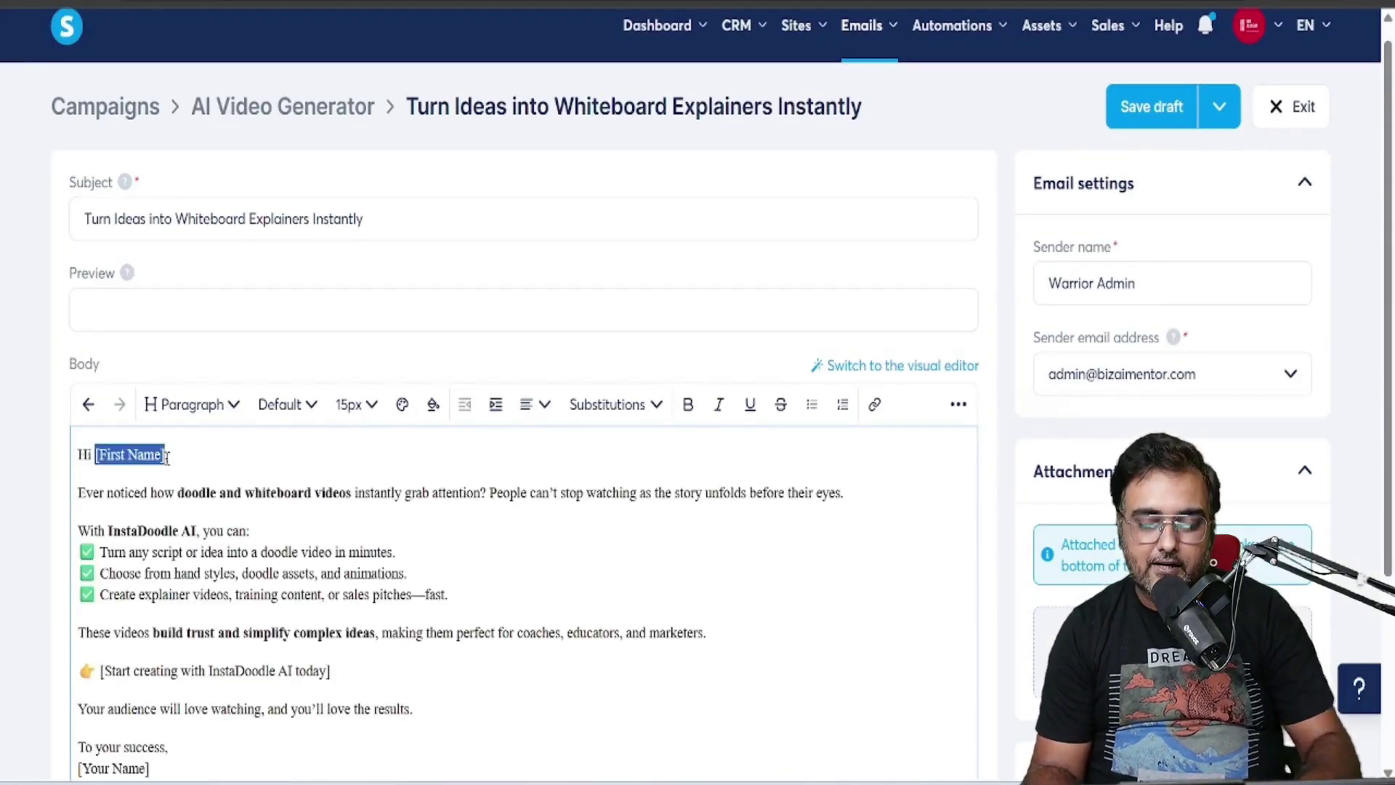
pyautogui.press('BackSpace')
pyautogui.click(618, 404)
pyautogui.click(617, 491)
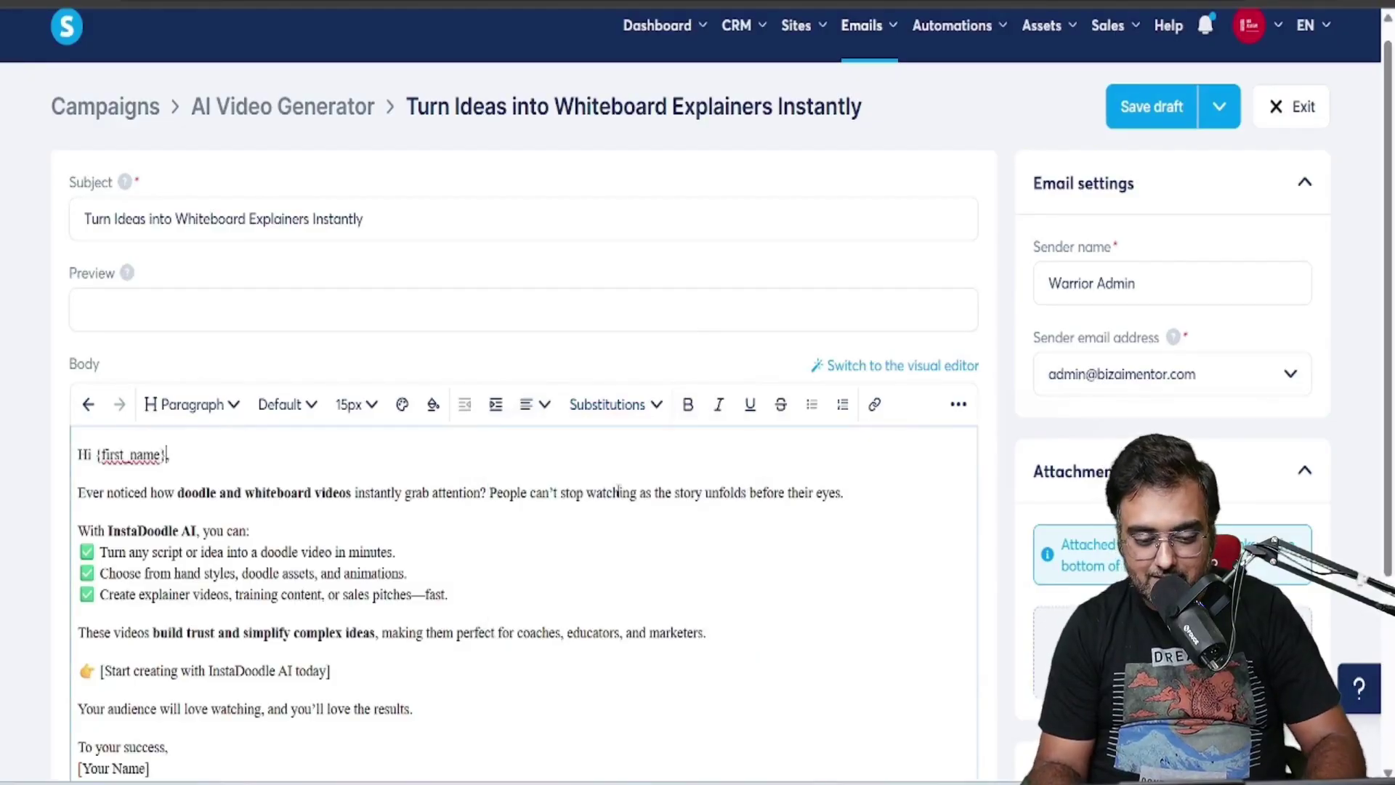
pyautogui.scroll(-4, 179, 502)
pyautogui.tripleClick(177, 507)
pyautogui.write('Warrior Admin')
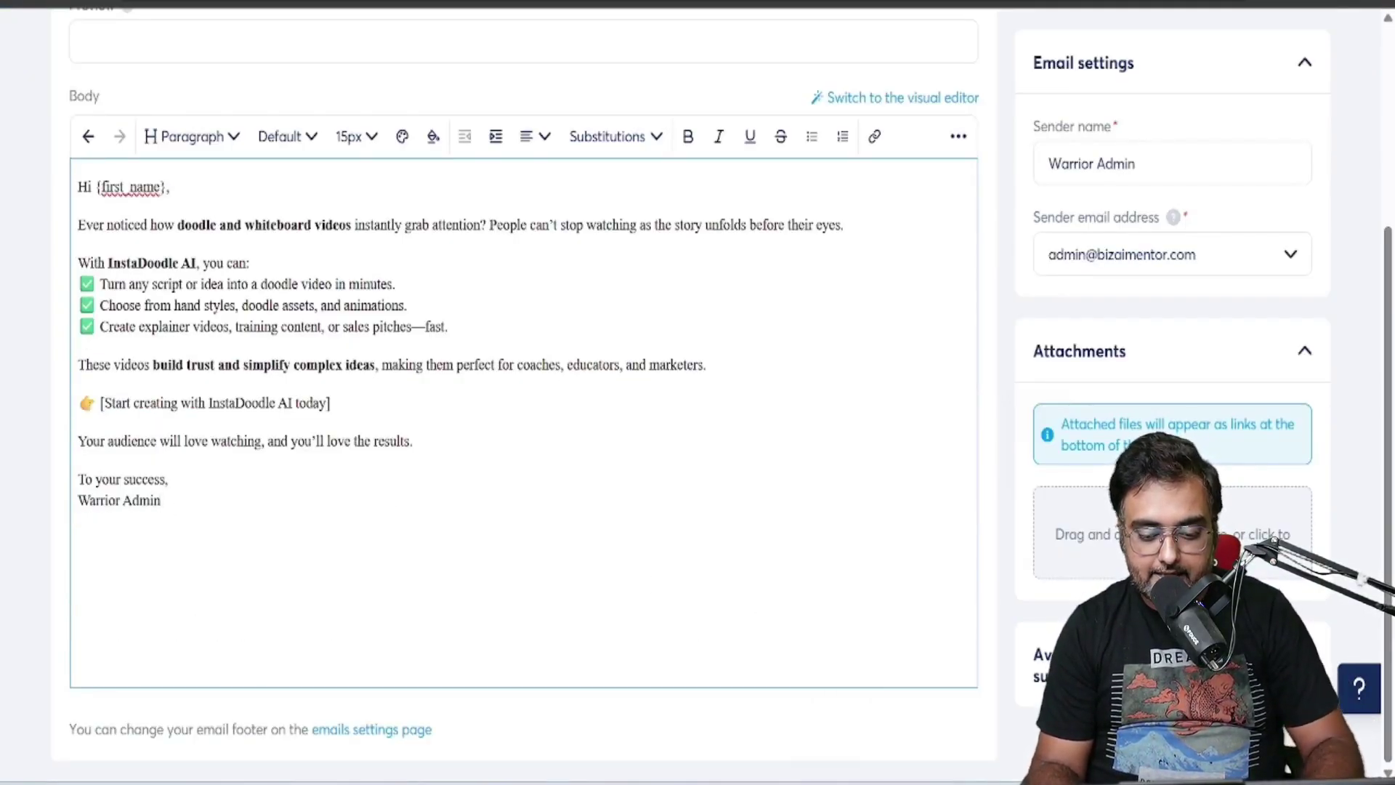
# Link 'Start creating with InstaDoodle AI today' to the InstaDoodle affiliate URL and choose Save and publish
pyautogui.hotkey('alt', 'Tab')
pyautogui.keyDown('shift'); pyautogui.click(421, 129); pyautogui.keyUp('shift')
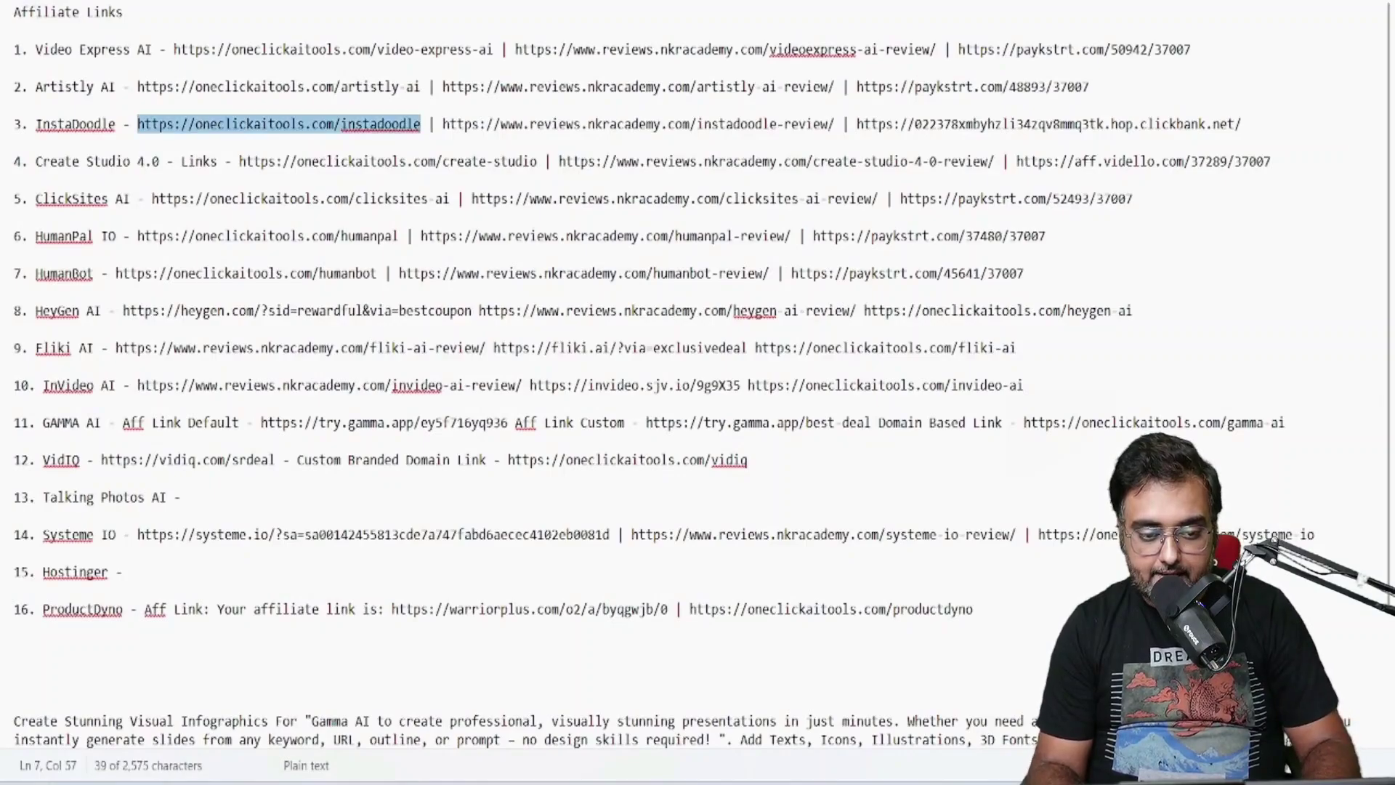
pyautogui.hotkey('alt', 'Tab')
pyautogui.moveTo(104, 404); pyautogui.dragTo(329, 404)
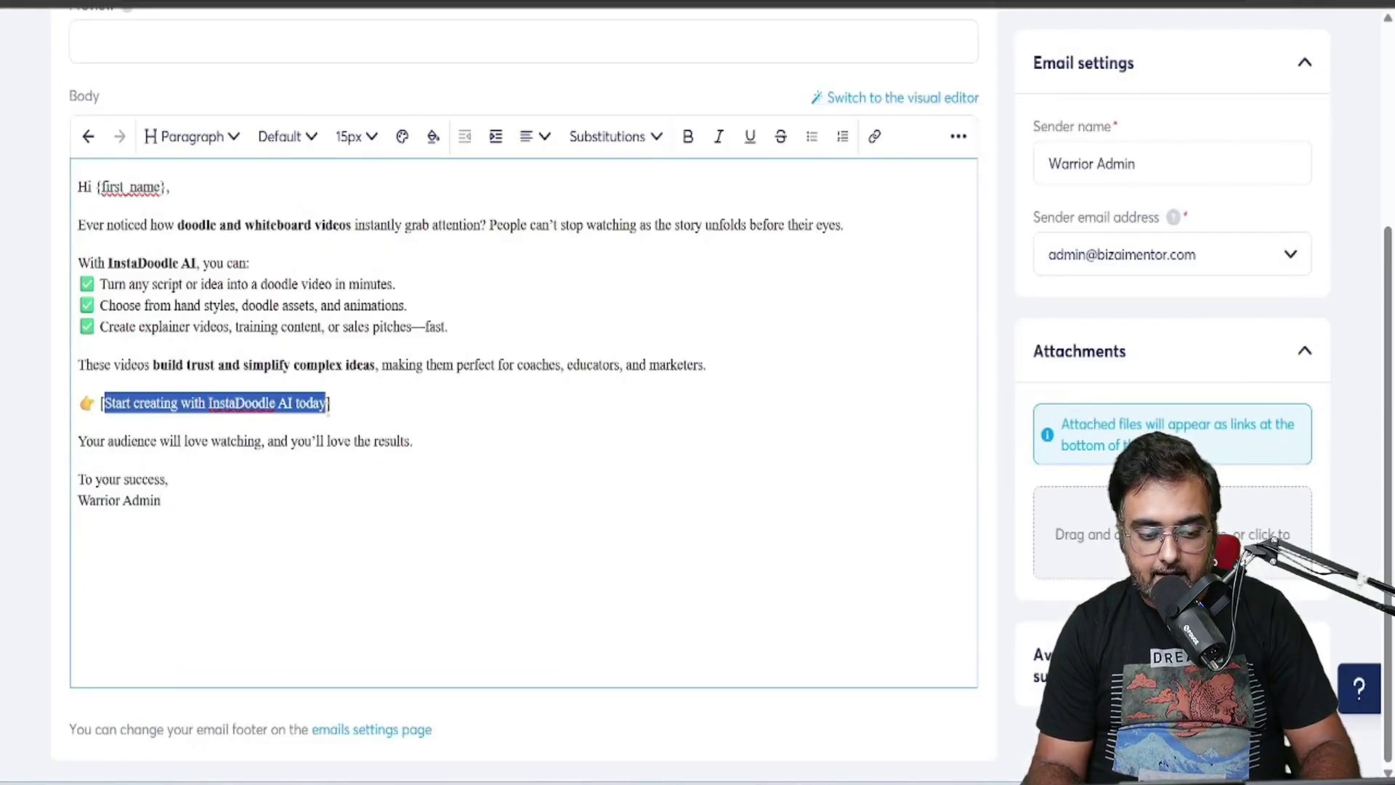
pyautogui.click(873, 138)
pyautogui.hotkey('ctrl', 'v')
pyautogui.press('Return')
pyautogui.click(275, 343)
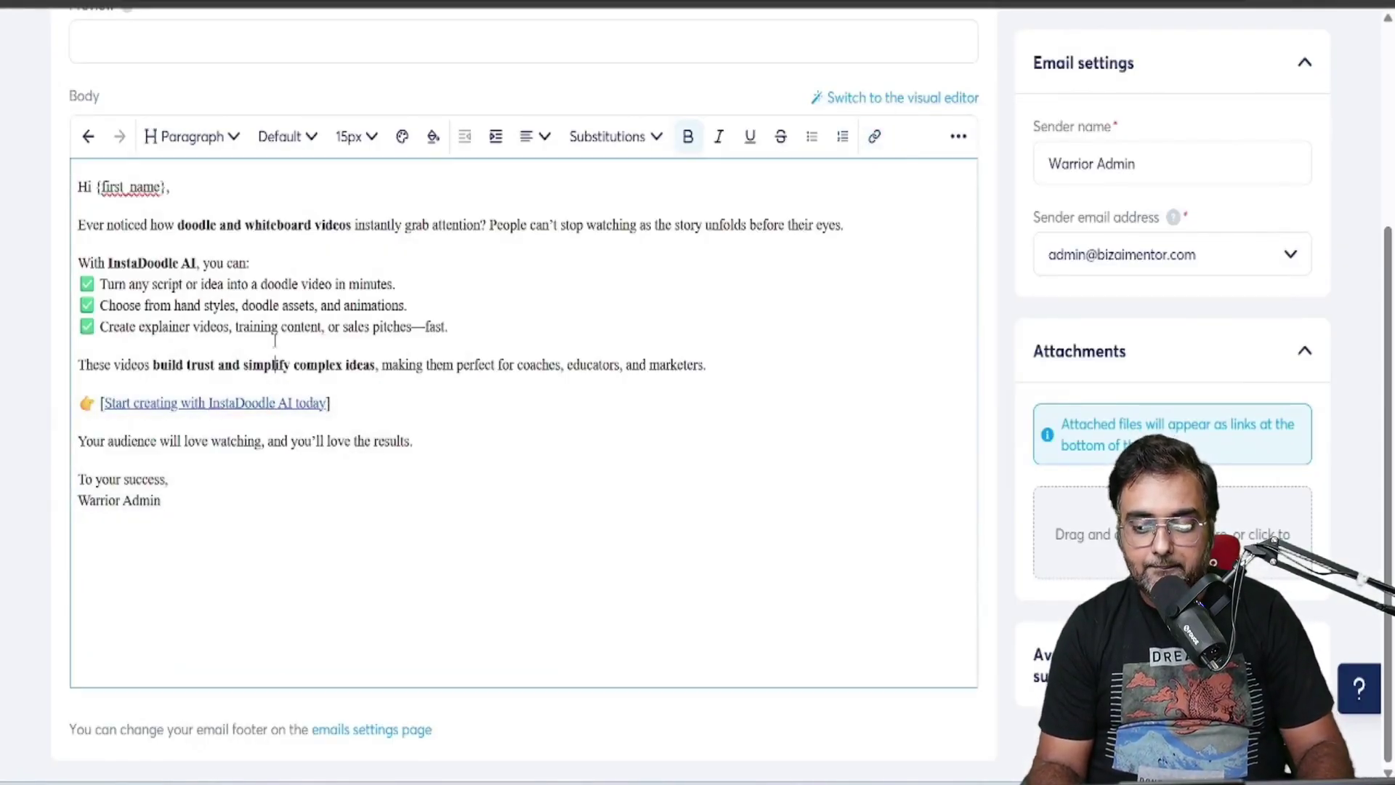
pyautogui.scroll(4, 714, 393)
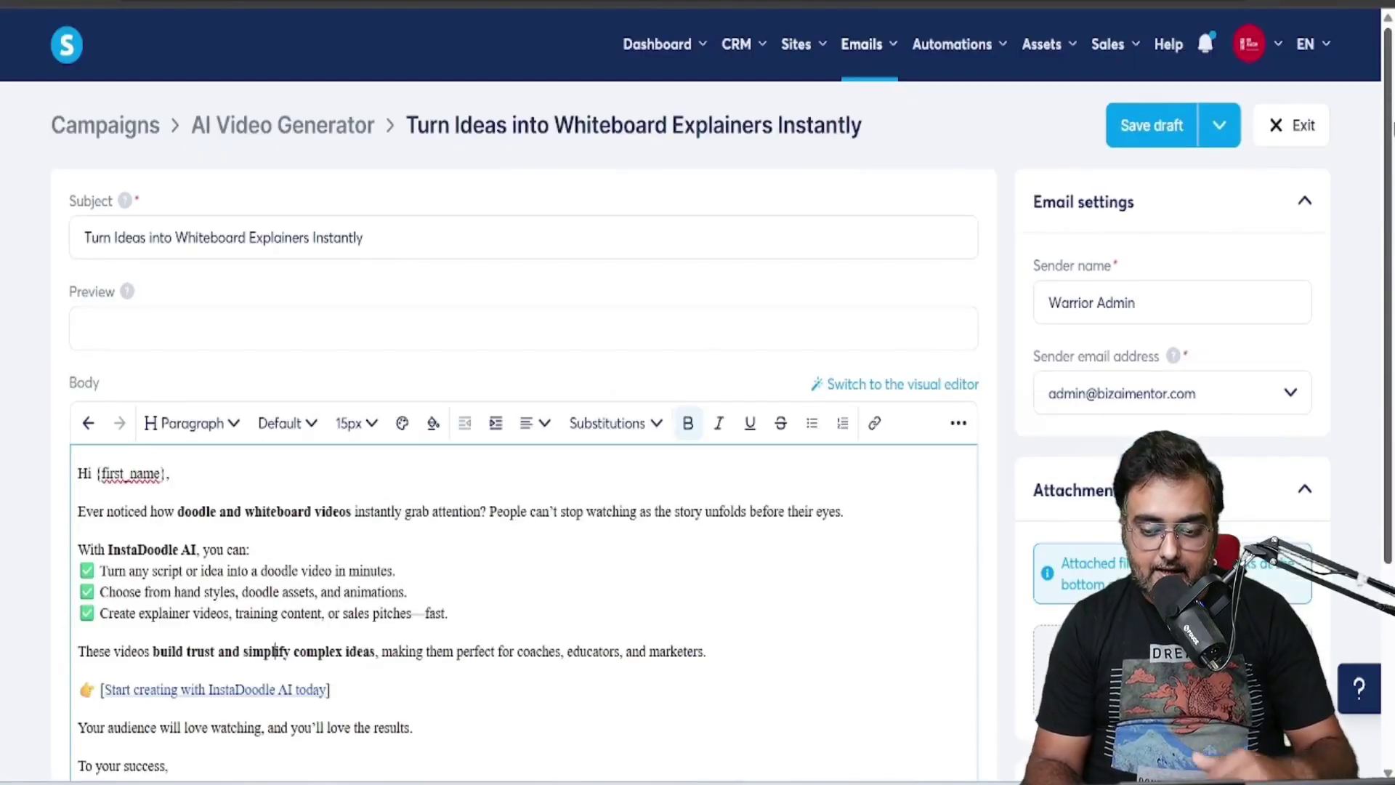
pyautogui.click(1220, 125)
pyautogui.click(1119, 182)
# Schedule the whiteboard email to follow the 3D animation email after a 5-minute delay
pyautogui.click(800, 331)
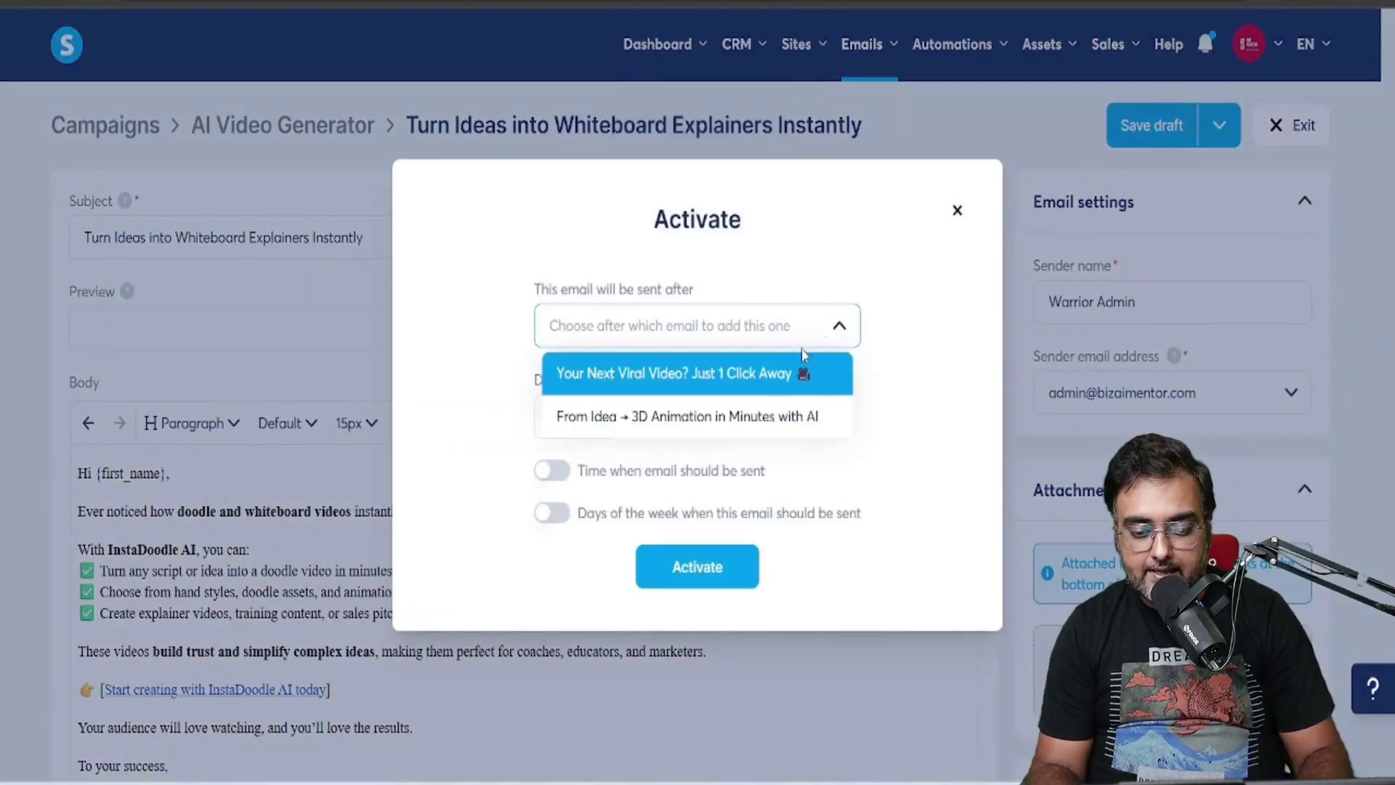
pyautogui.click(738, 416)
pyautogui.click(819, 324)
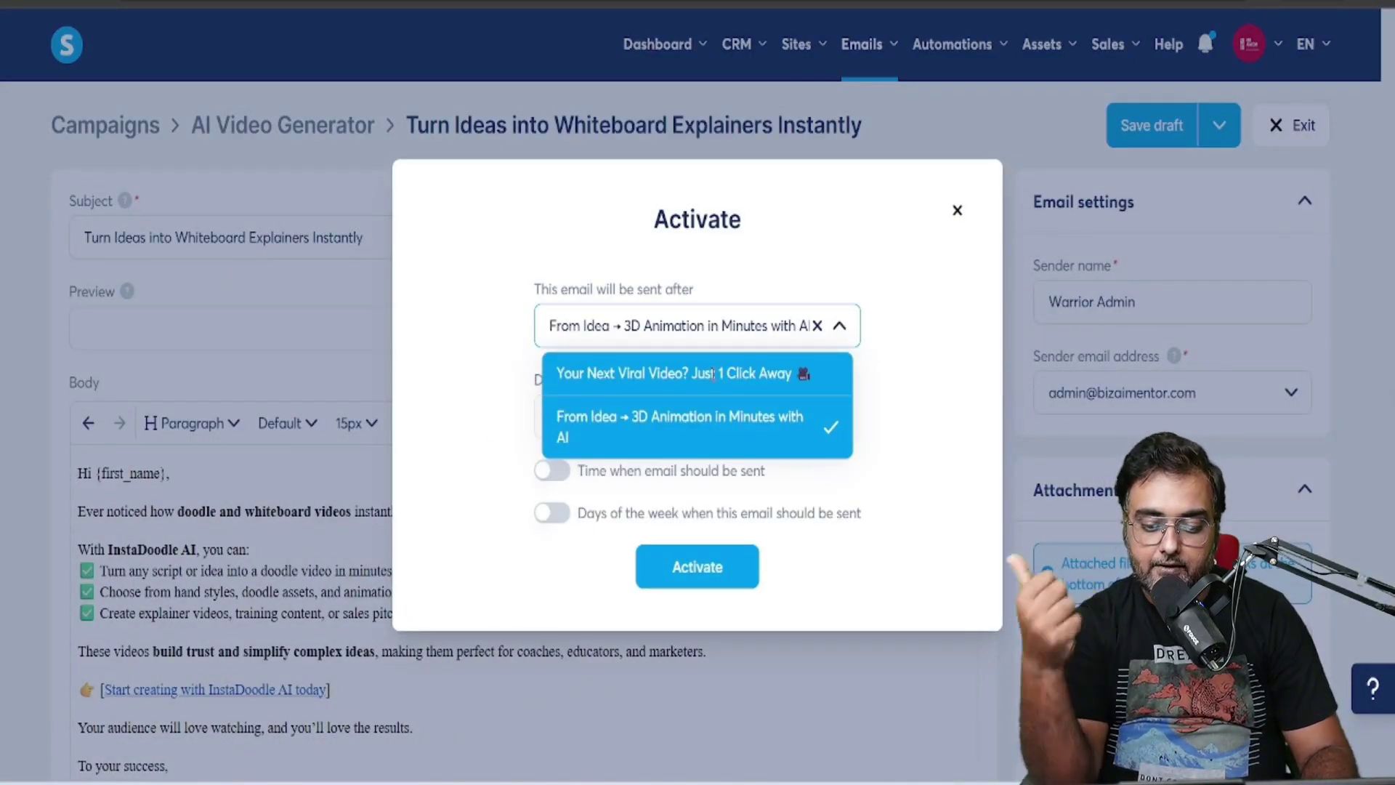
pyautogui.click(705, 423)
pyautogui.click(668, 425)
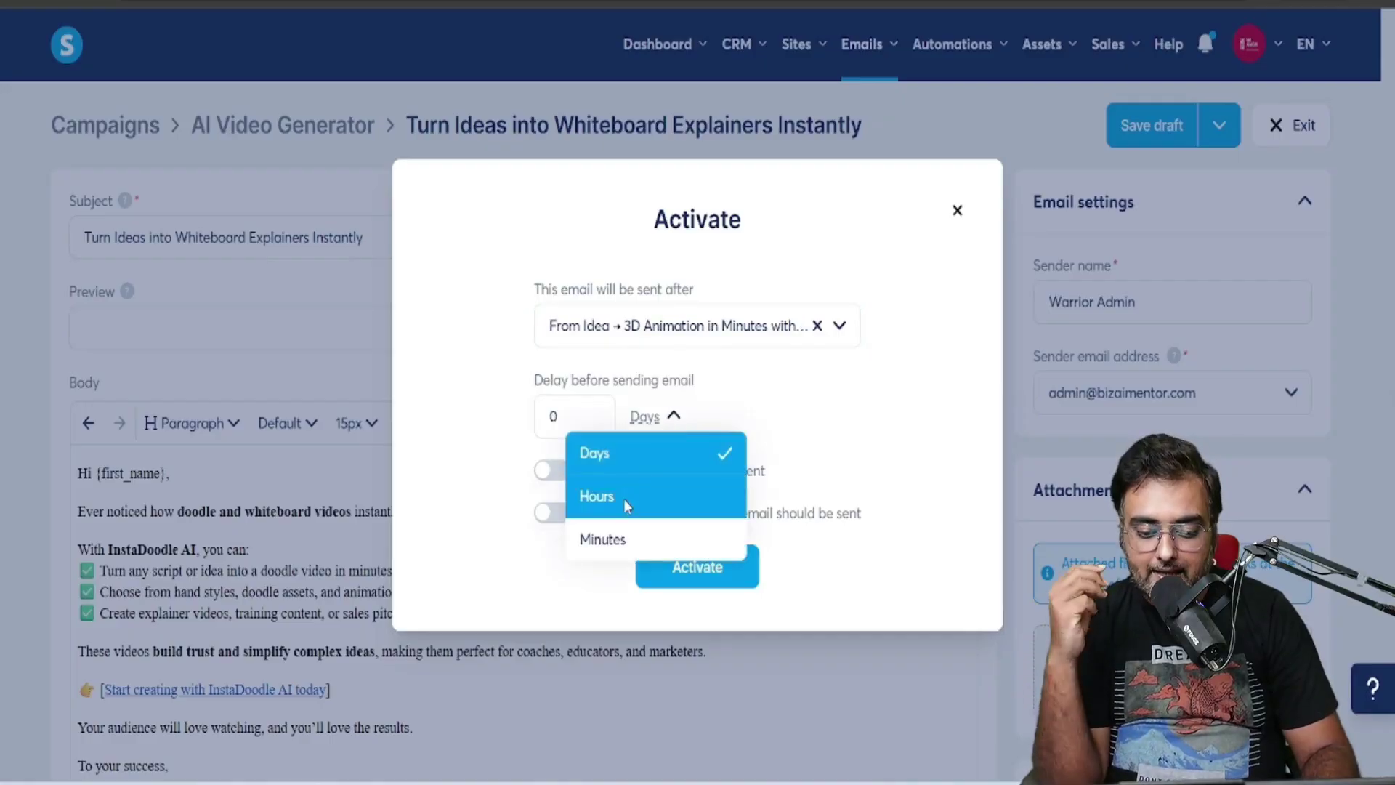
pyautogui.click(591, 535)
pyautogui.click(571, 413)
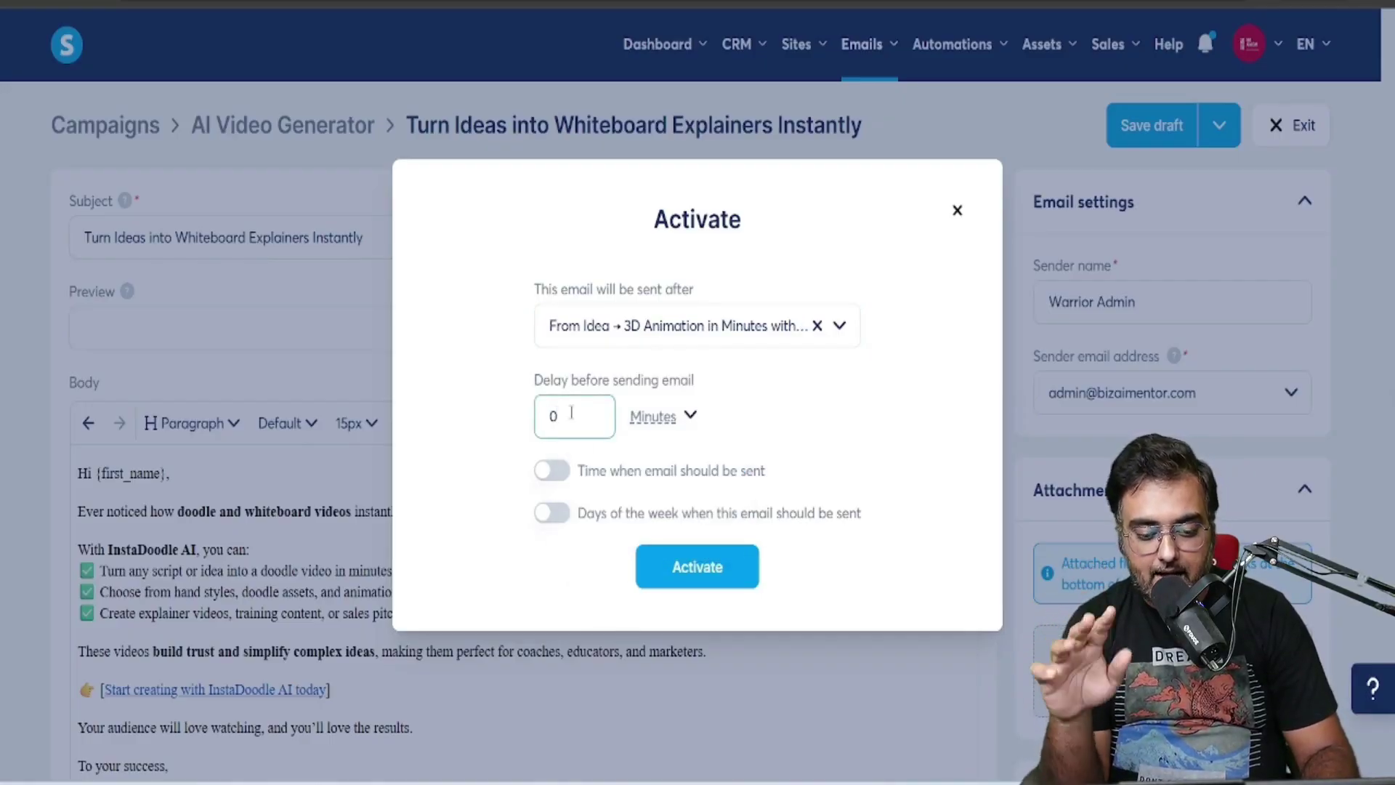
# Activate and save the whiteboard email, then exit back to the campaign
pyautogui.click(696, 574)
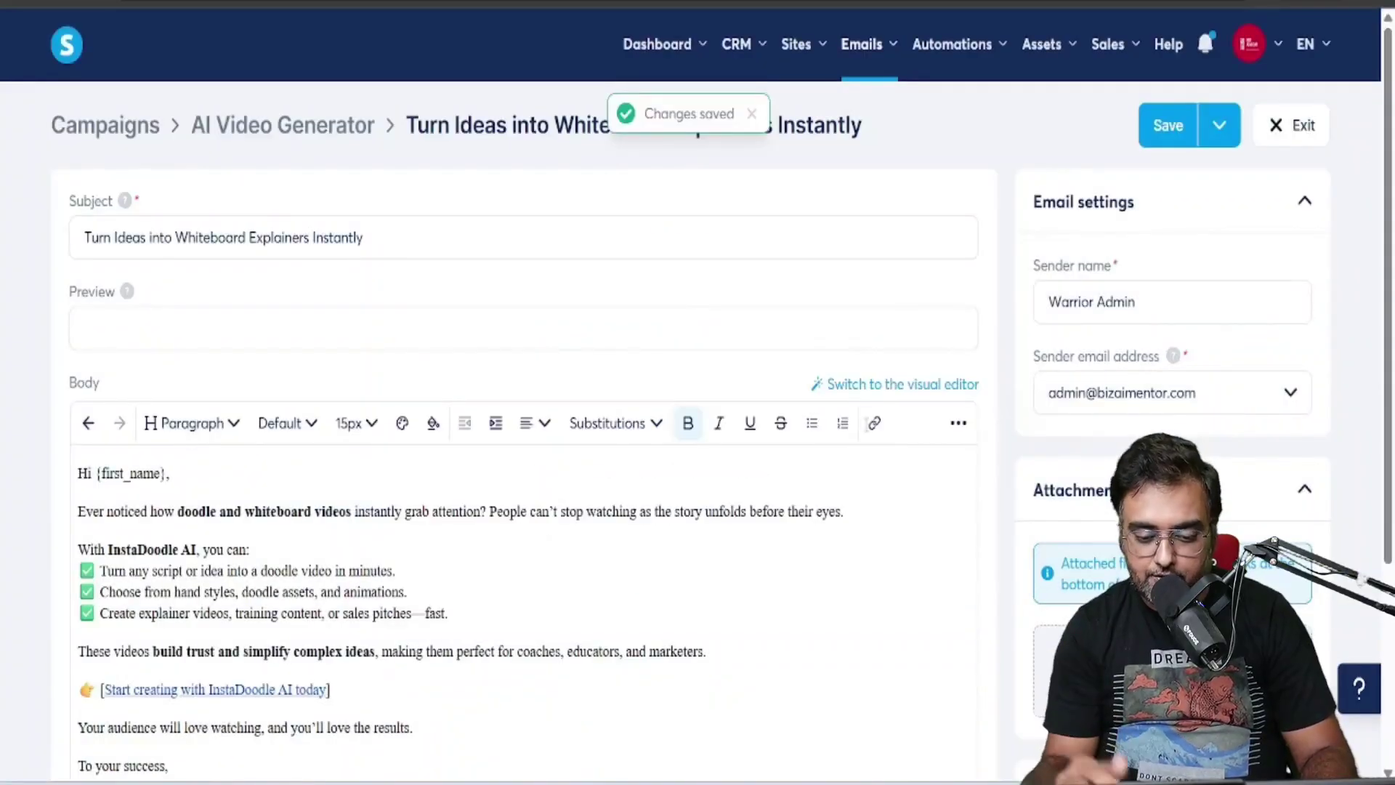
pyautogui.click(1168, 125)
pyautogui.click(1302, 128)
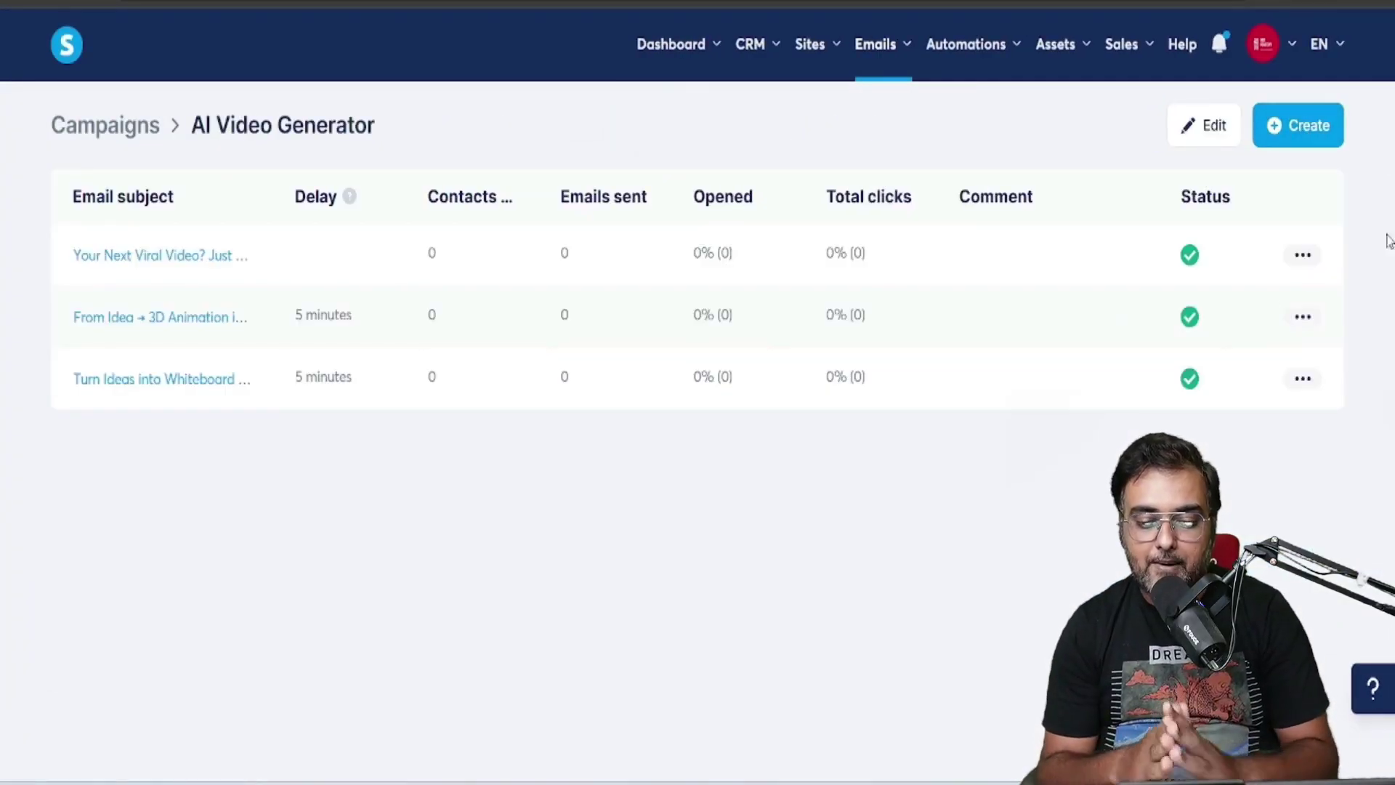
# Start a new automation rule triggered by the AI Content Creation tag being added
pyautogui.moveTo(1003, 56)
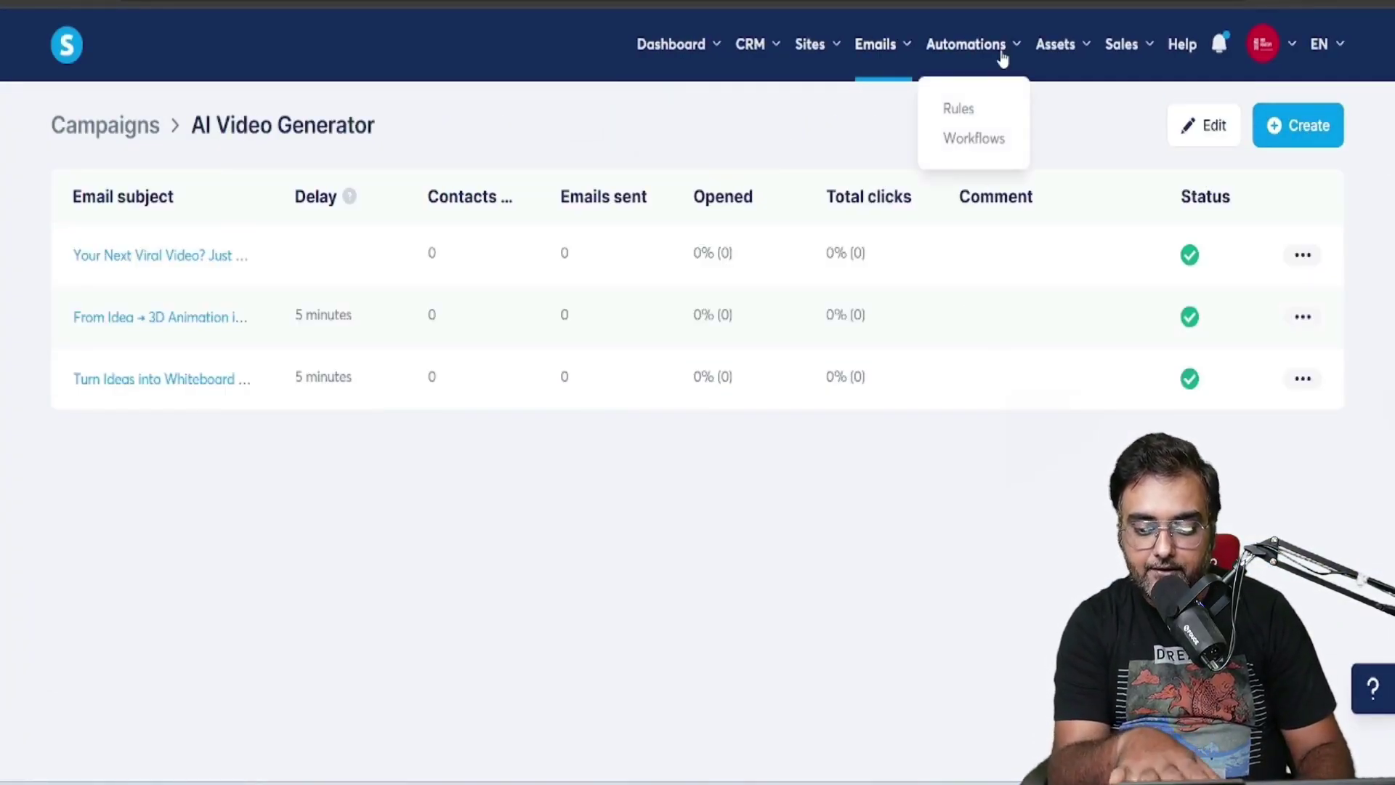
pyautogui.click(959, 114)
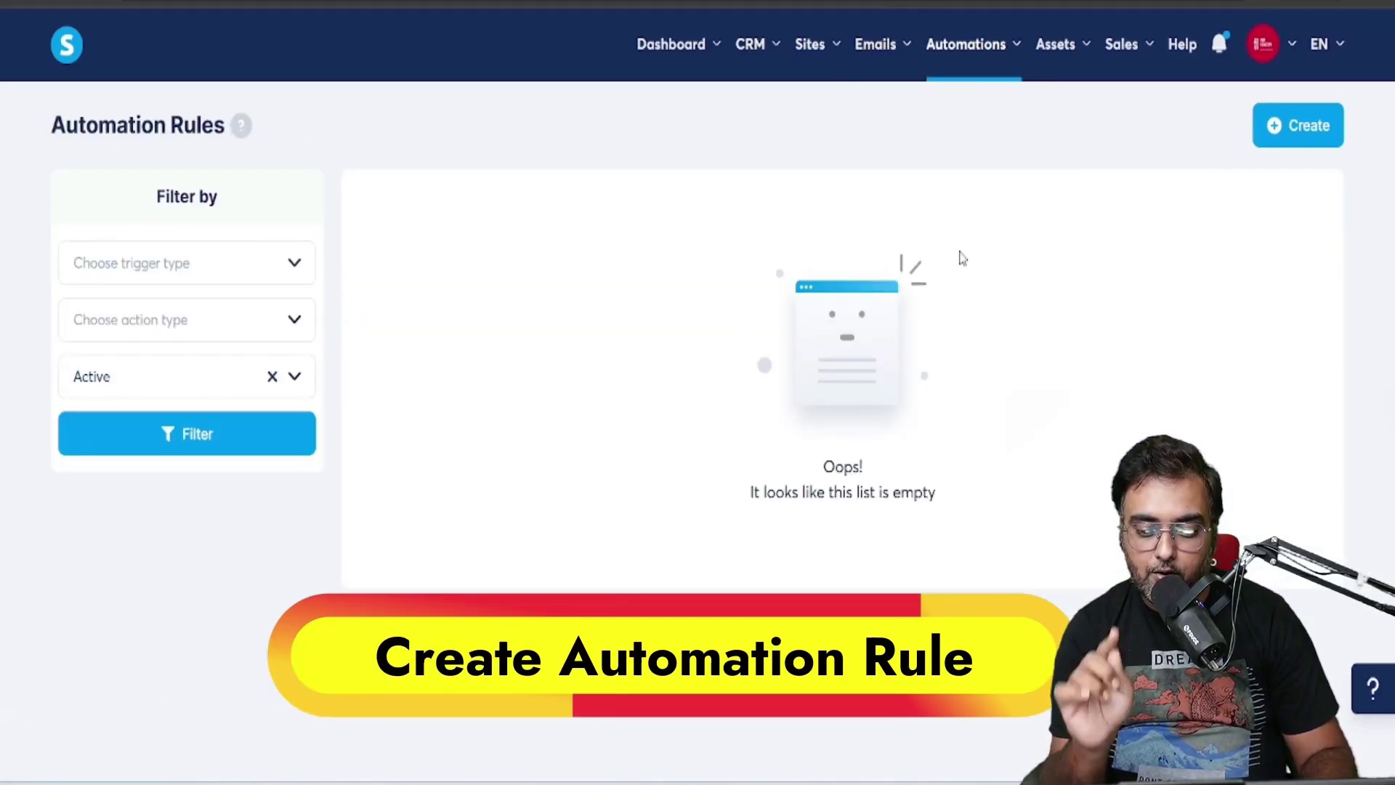
pyautogui.click(1297, 125)
pyautogui.click(601, 221)
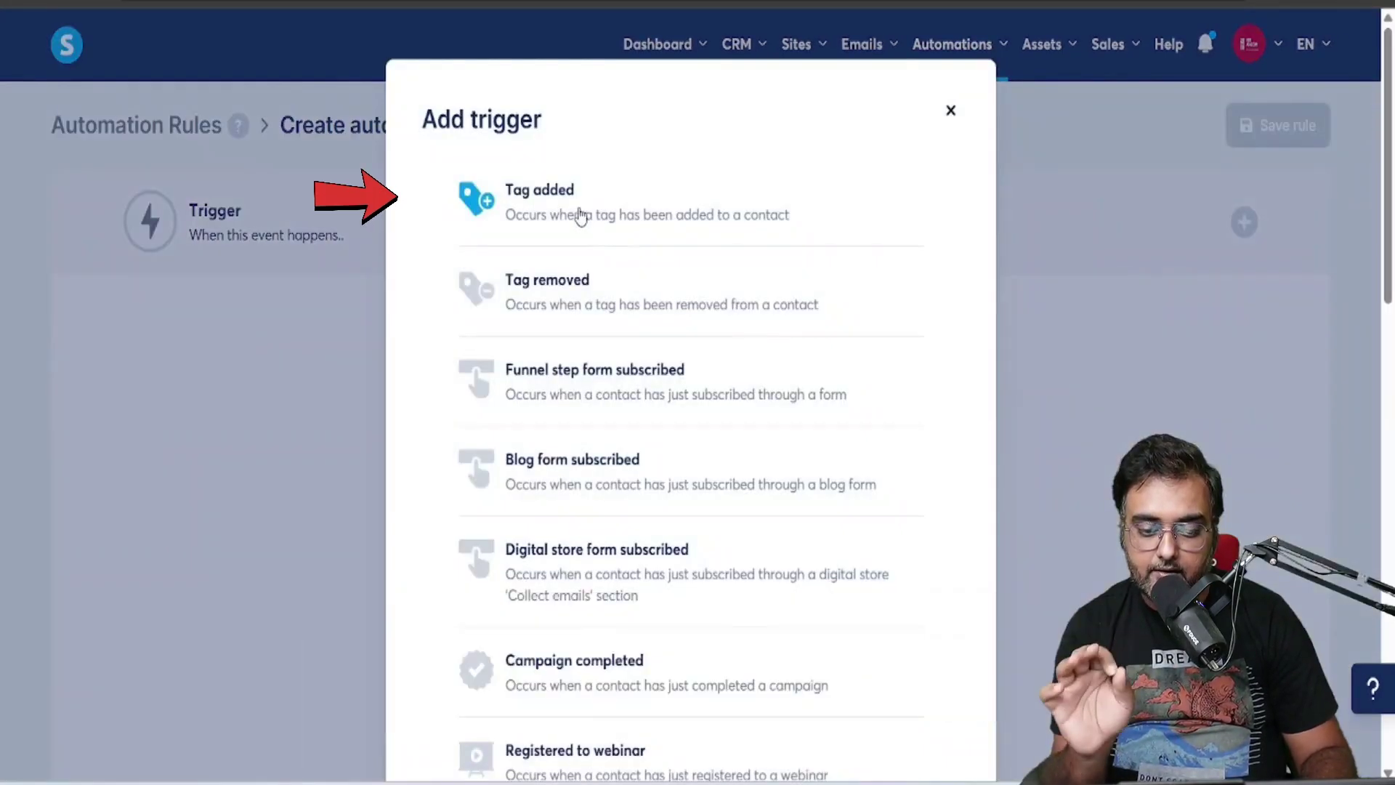
pyautogui.click(578, 213)
pyautogui.click(521, 411)
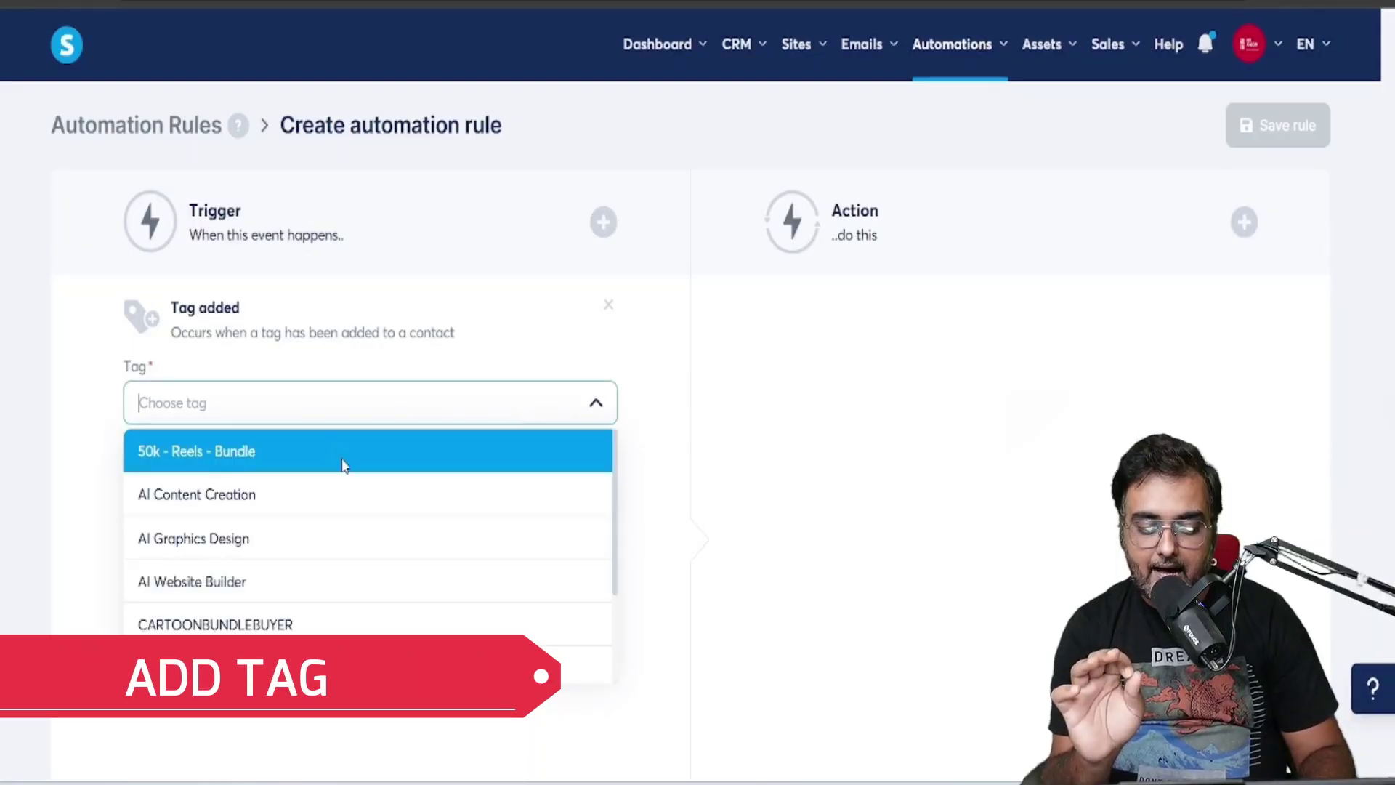
pyautogui.click(509, 496)
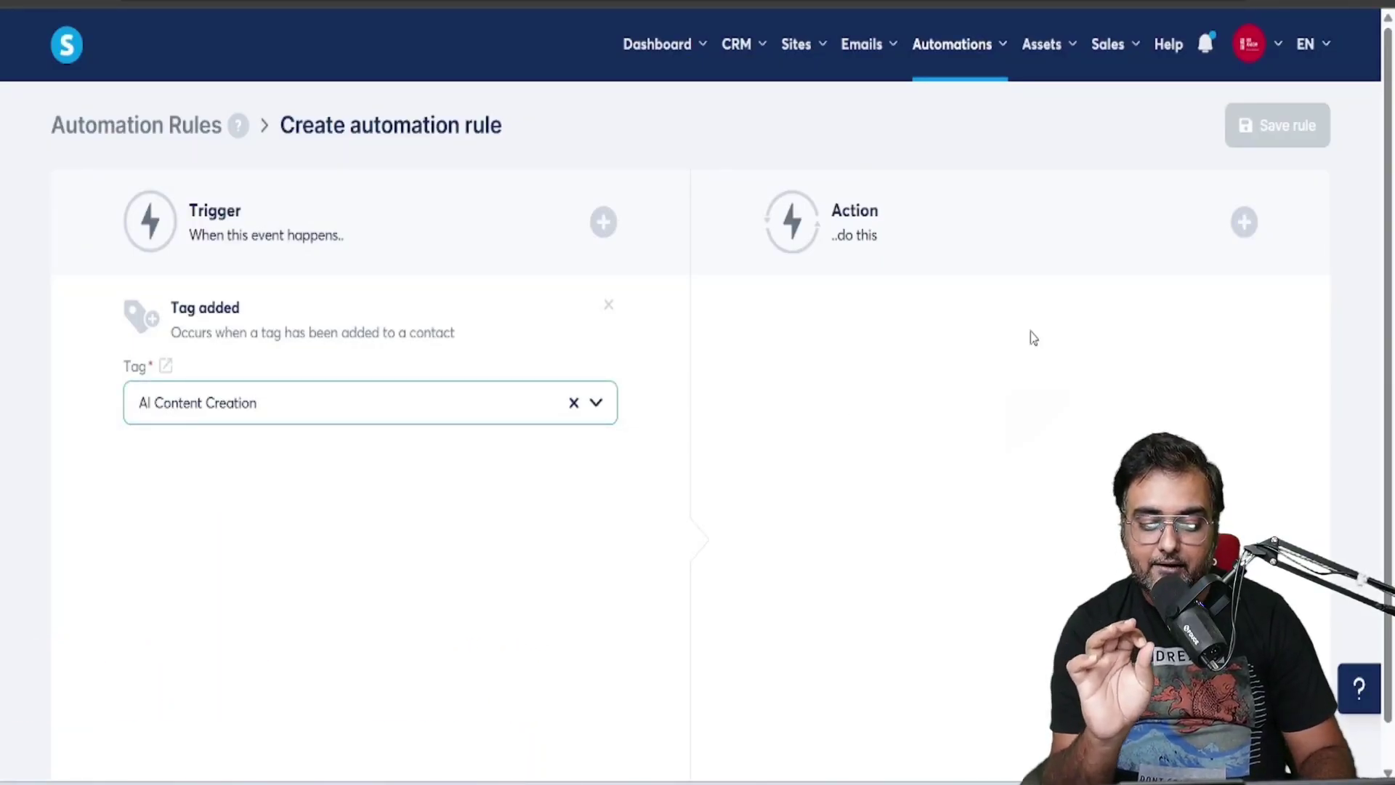
# Add a 'Subscribe to campaign' action for AI Video Generator and save the rule
pyautogui.click(1243, 222)
pyautogui.click(629, 213)
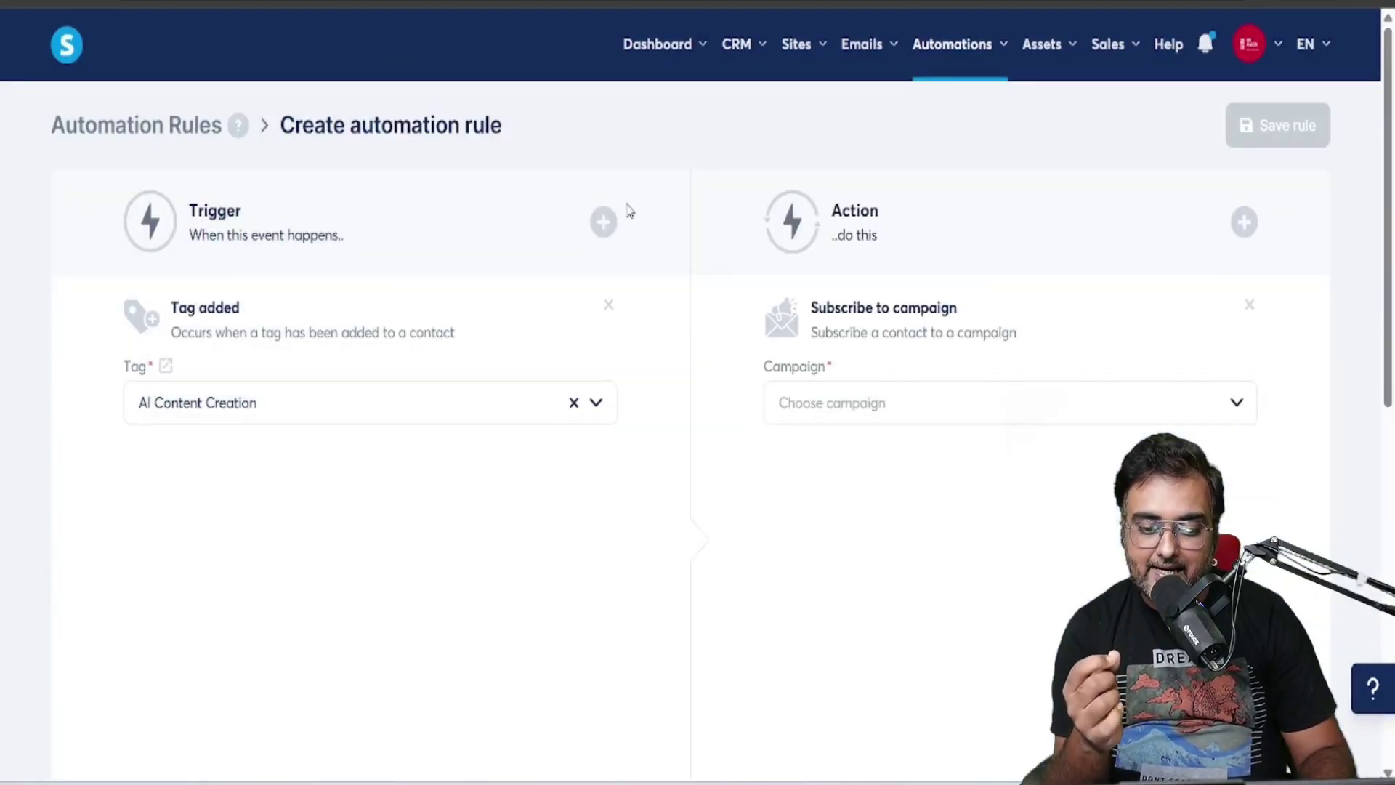
pyautogui.click(908, 403)
pyautogui.click(928, 454)
pyautogui.click(1286, 127)
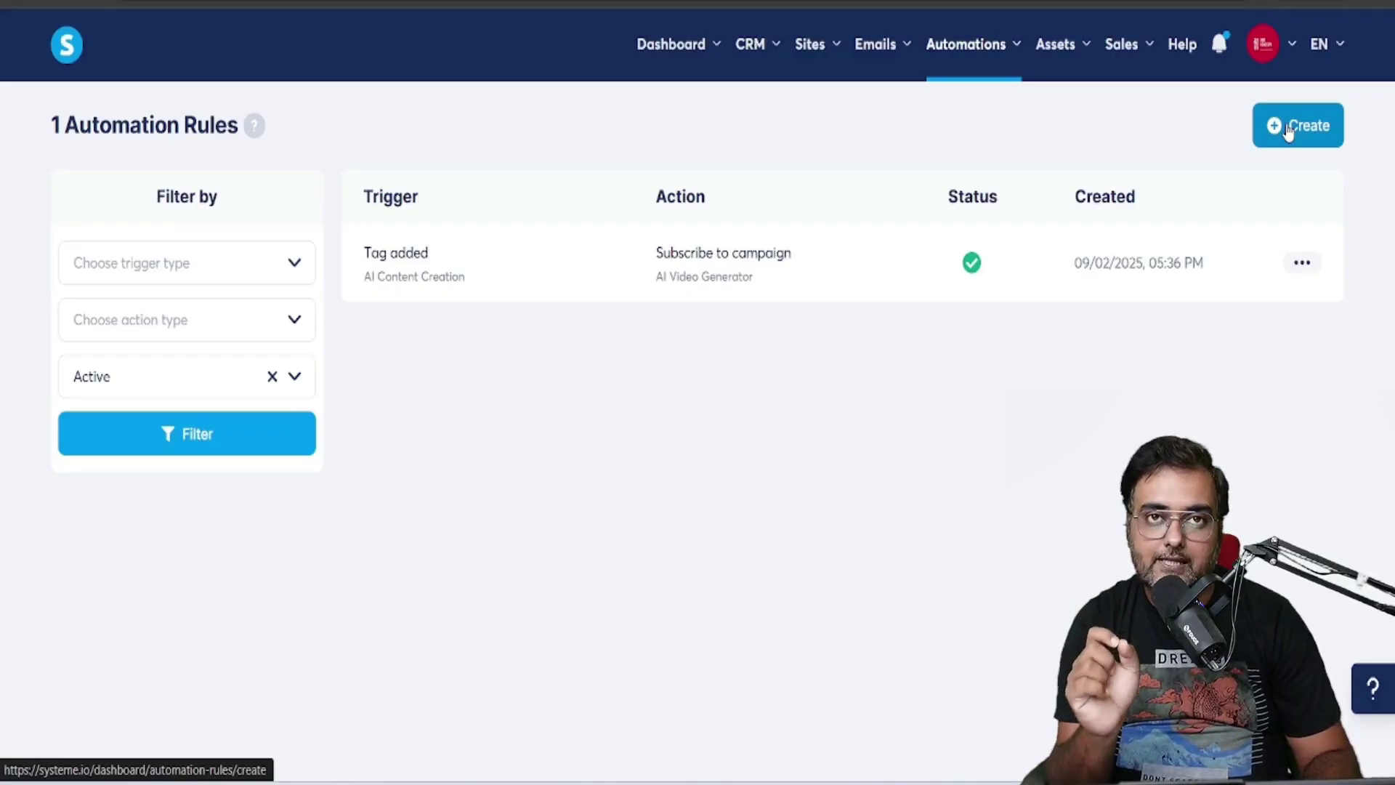
# Open the AI Tools - Business Recommendation funnel's opt-in page in an Incognito window
pyautogui.moveTo(828, 56)
pyautogui.click(804, 141)
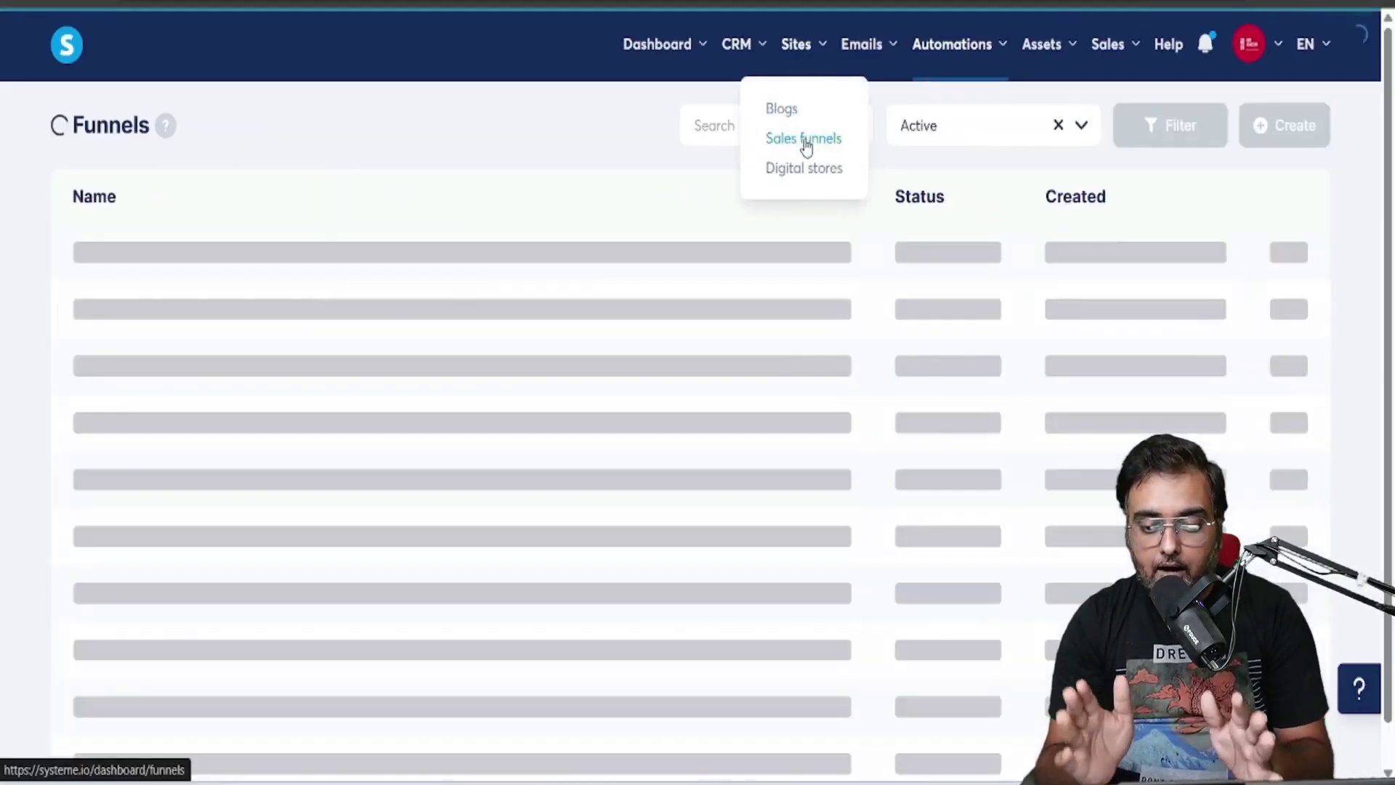
pyautogui.click(237, 256)
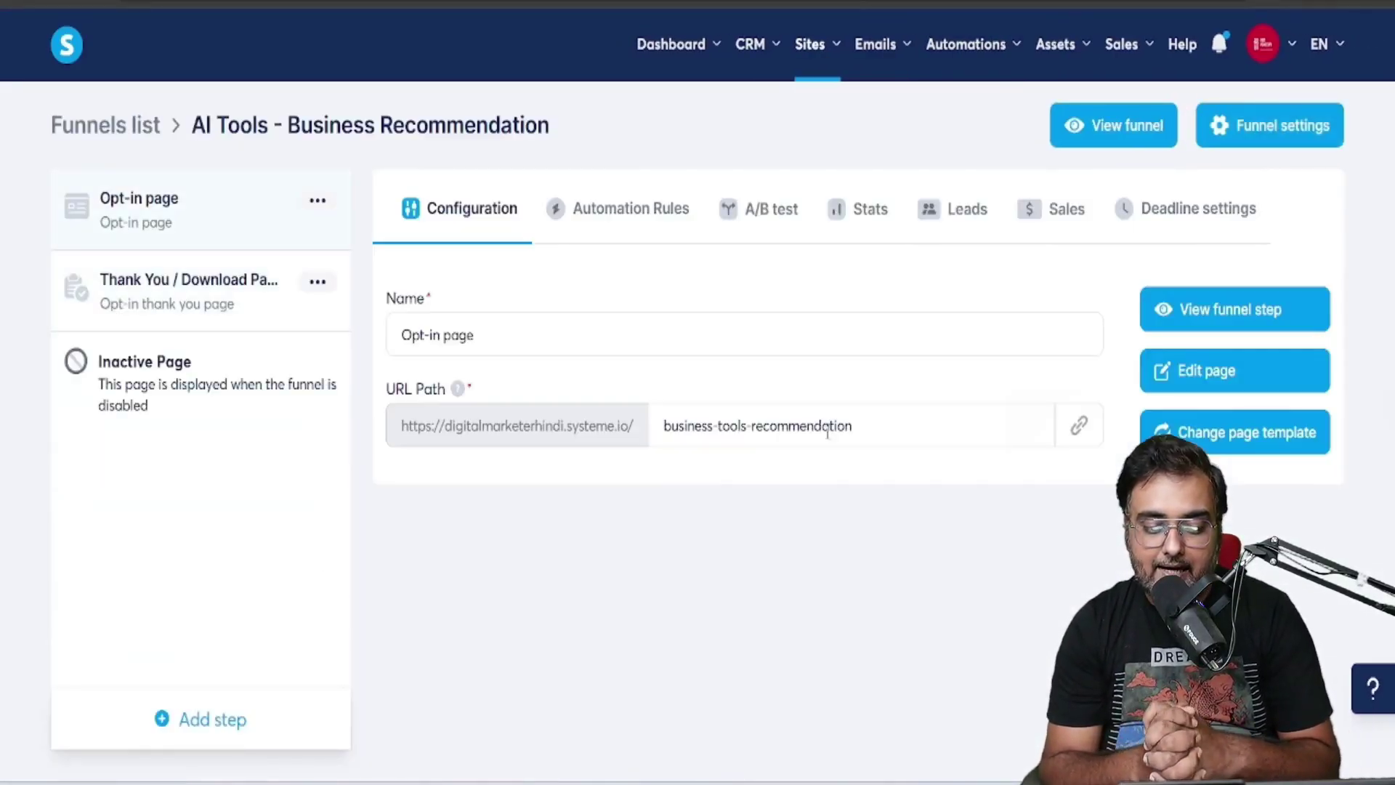
pyautogui.click(1080, 425)
pyautogui.hotkey('ctrl', 'shift', 'n')
pyautogui.hotkey('ctrl', 'v')
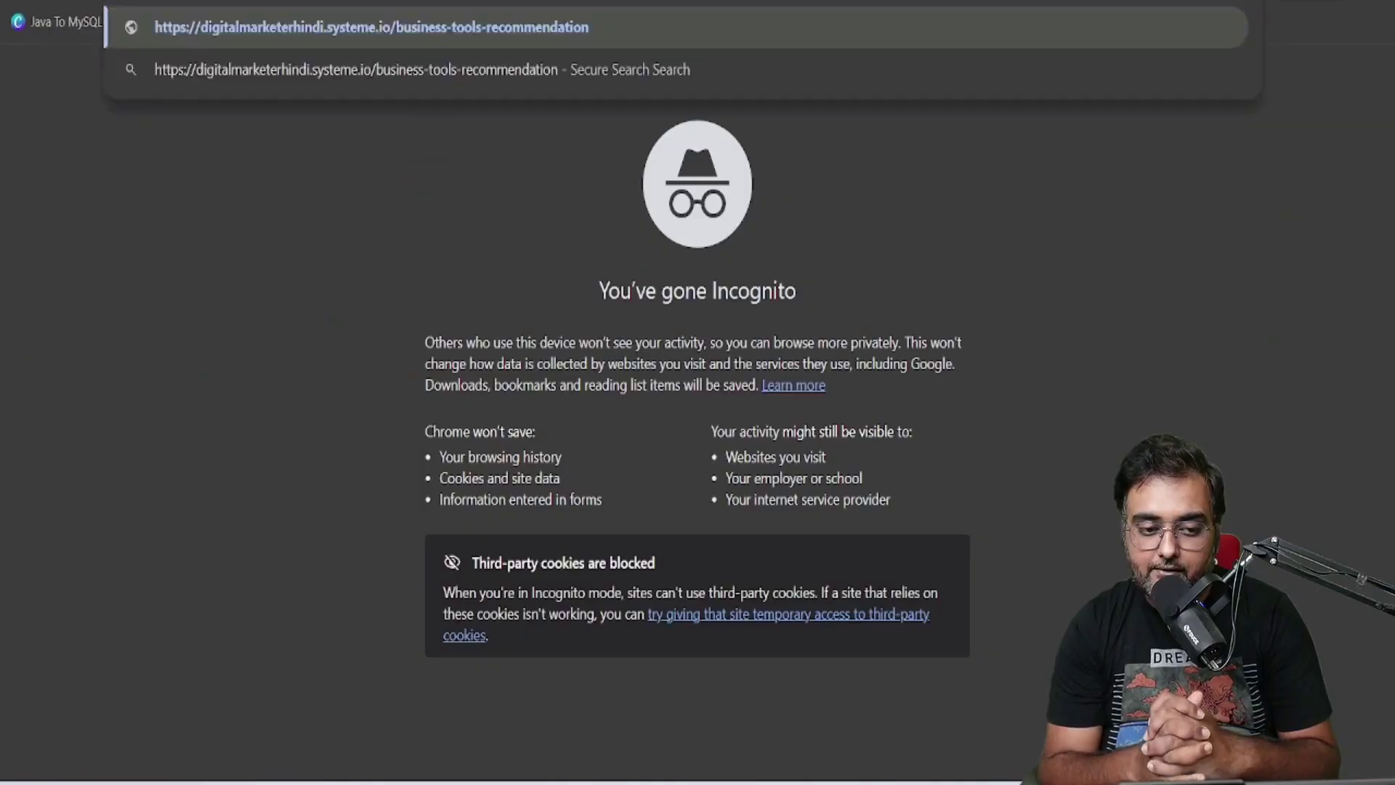
pyautogui.press('Return')
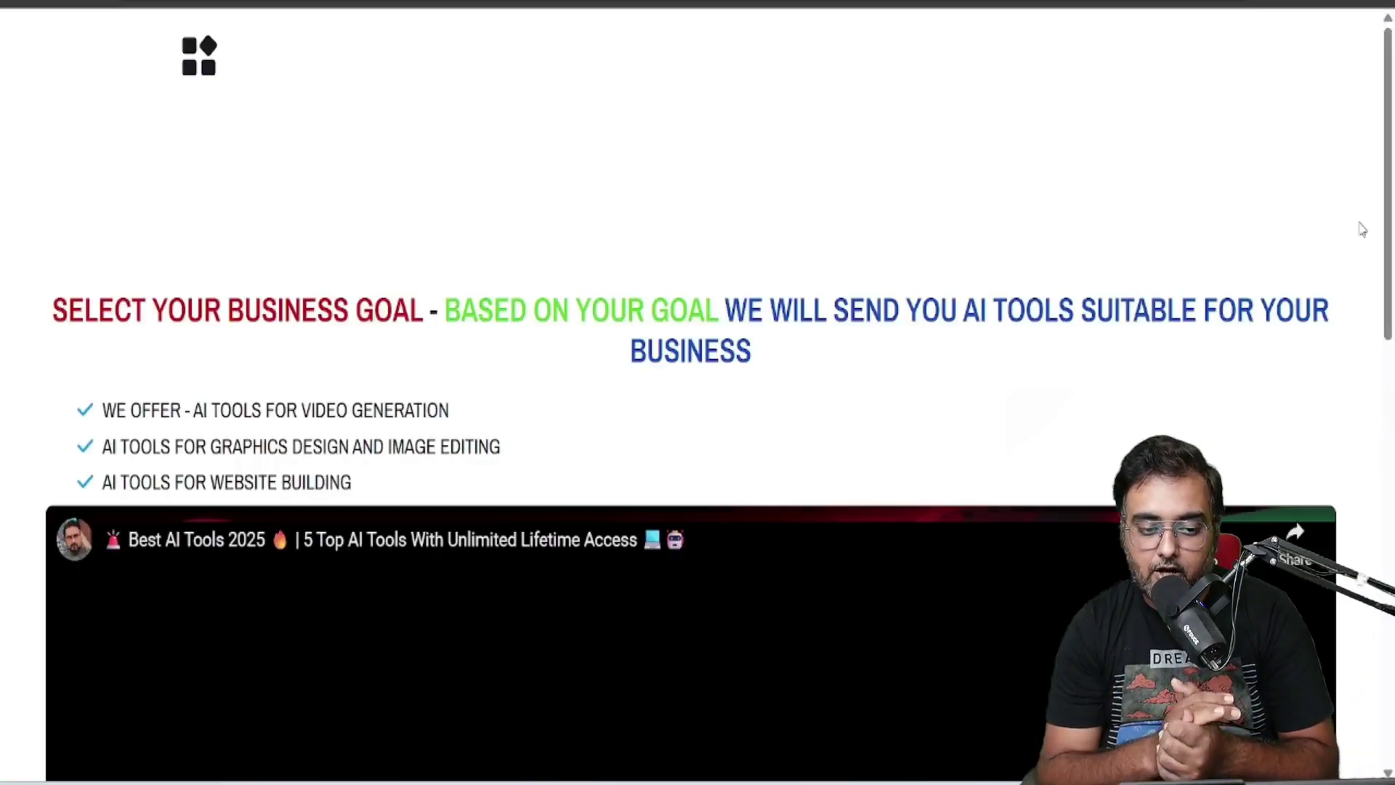
pyautogui.scroll(-10, 1361, 223)
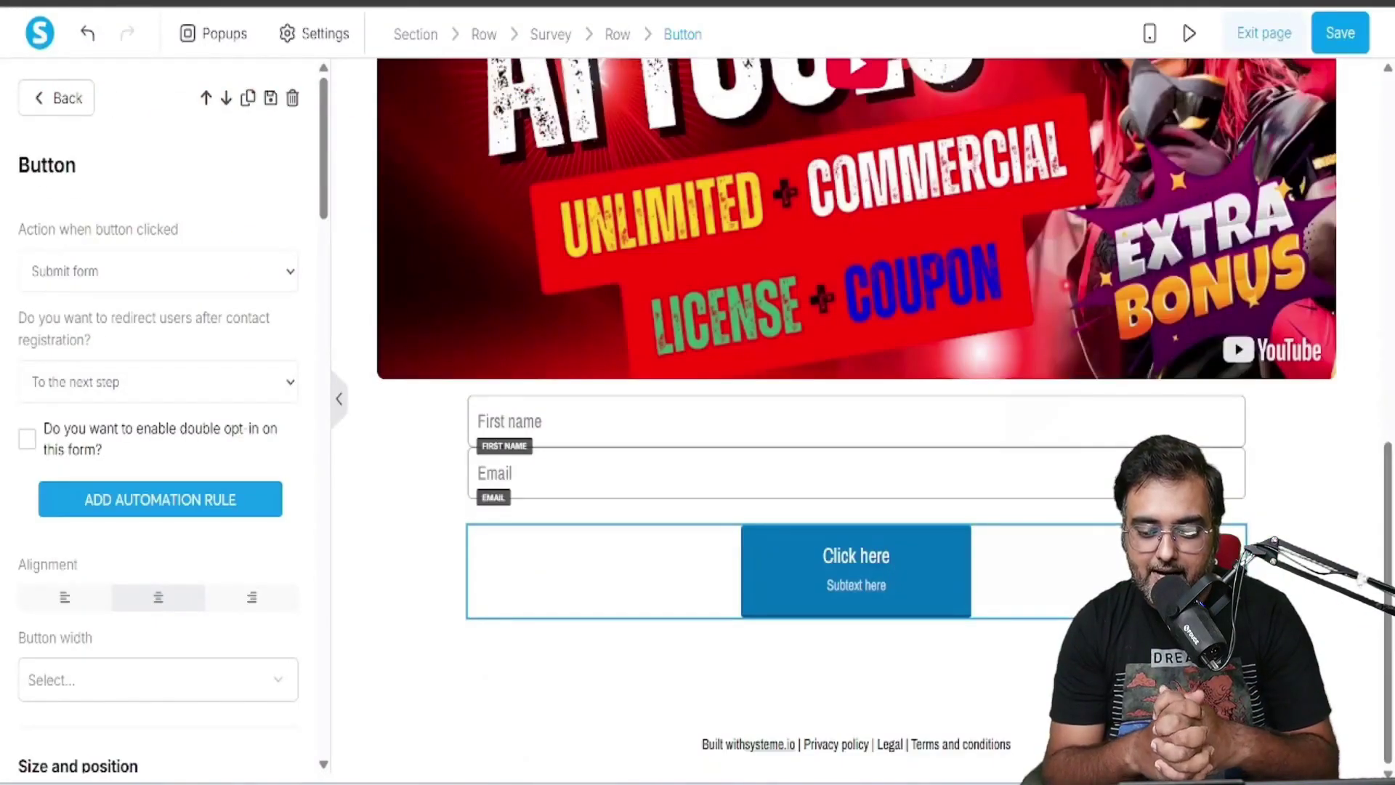
# Keep the form button on Submit form, redirecting to the next step, and exit the page
pyautogui.click(157, 279)
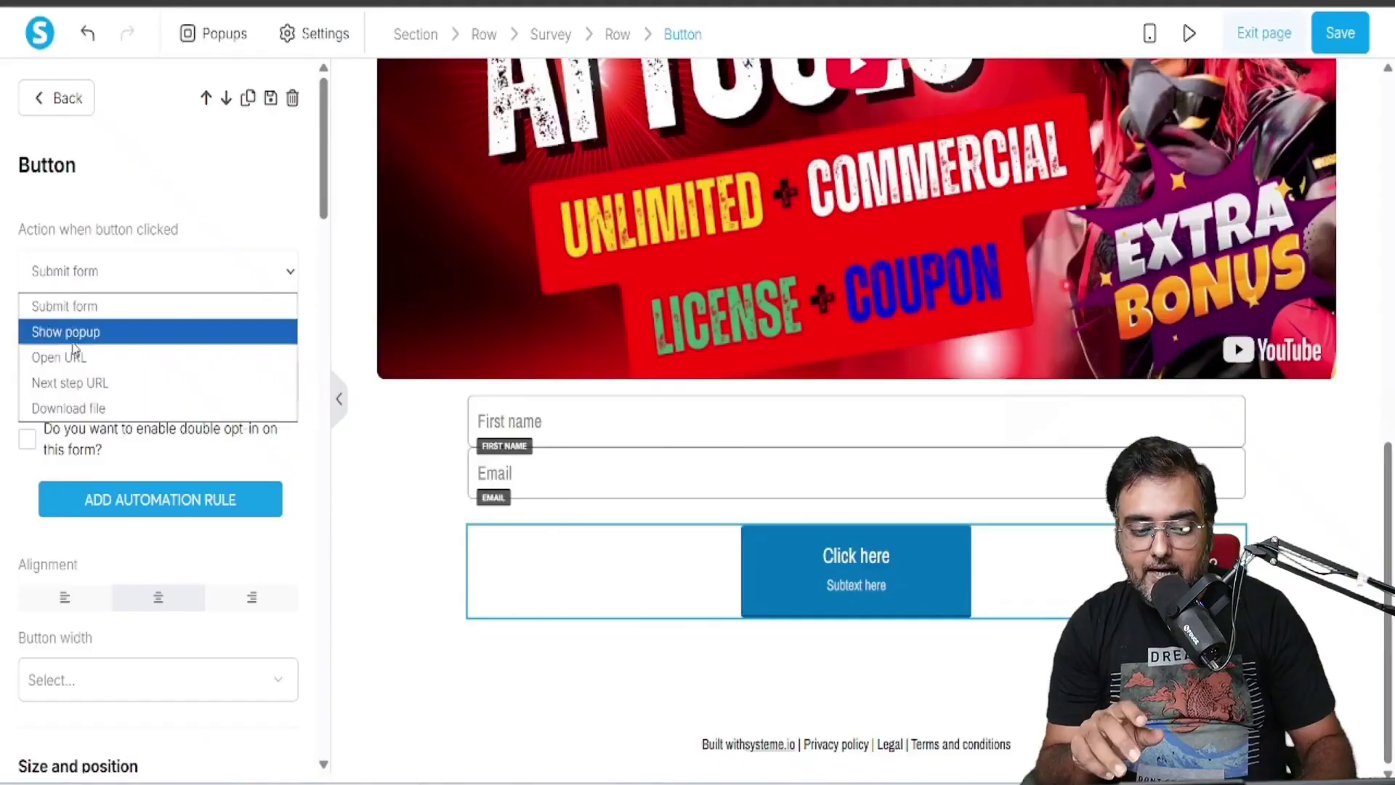
pyautogui.click(101, 309)
pyautogui.scroll(-2, 155, 301)
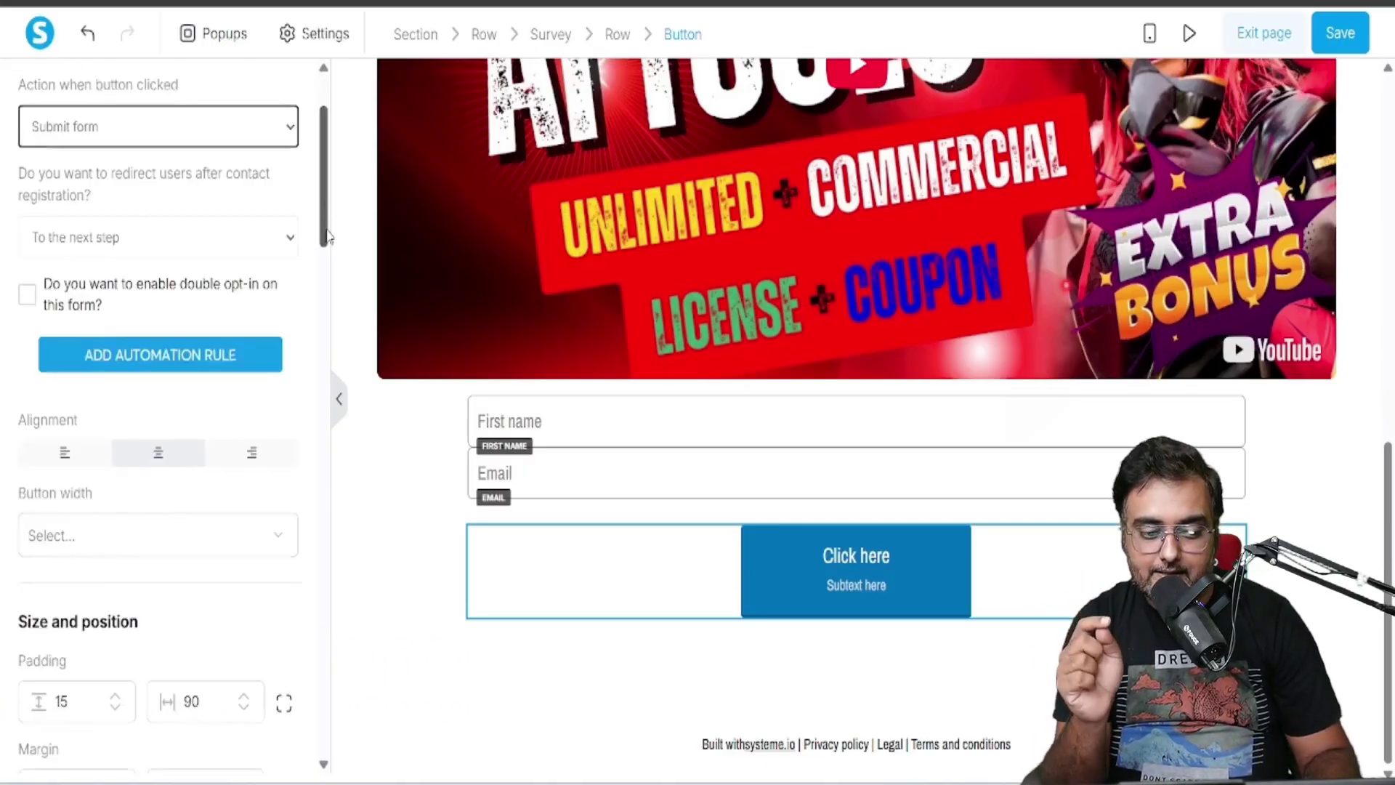
pyautogui.click(218, 231)
pyautogui.click(75, 263)
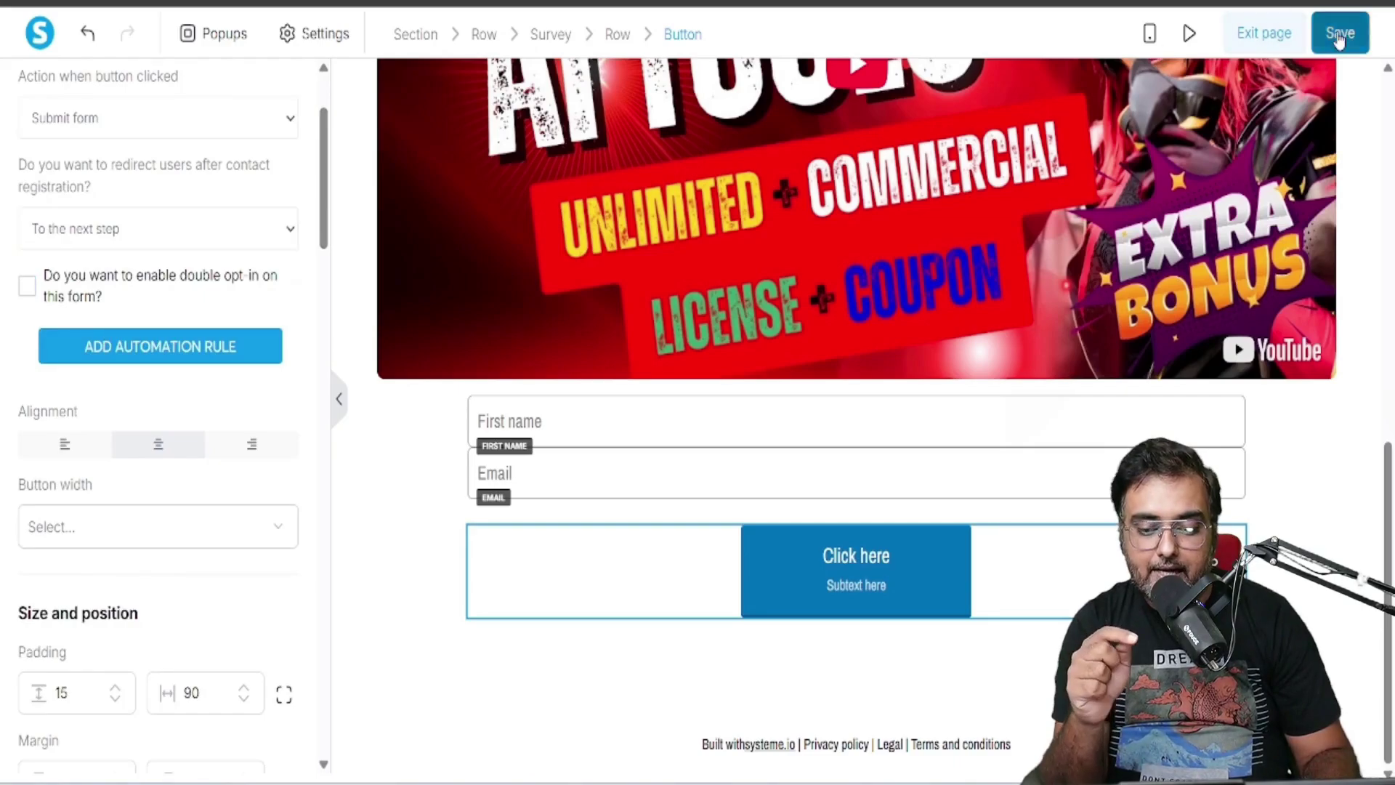
pyautogui.click(1255, 35)
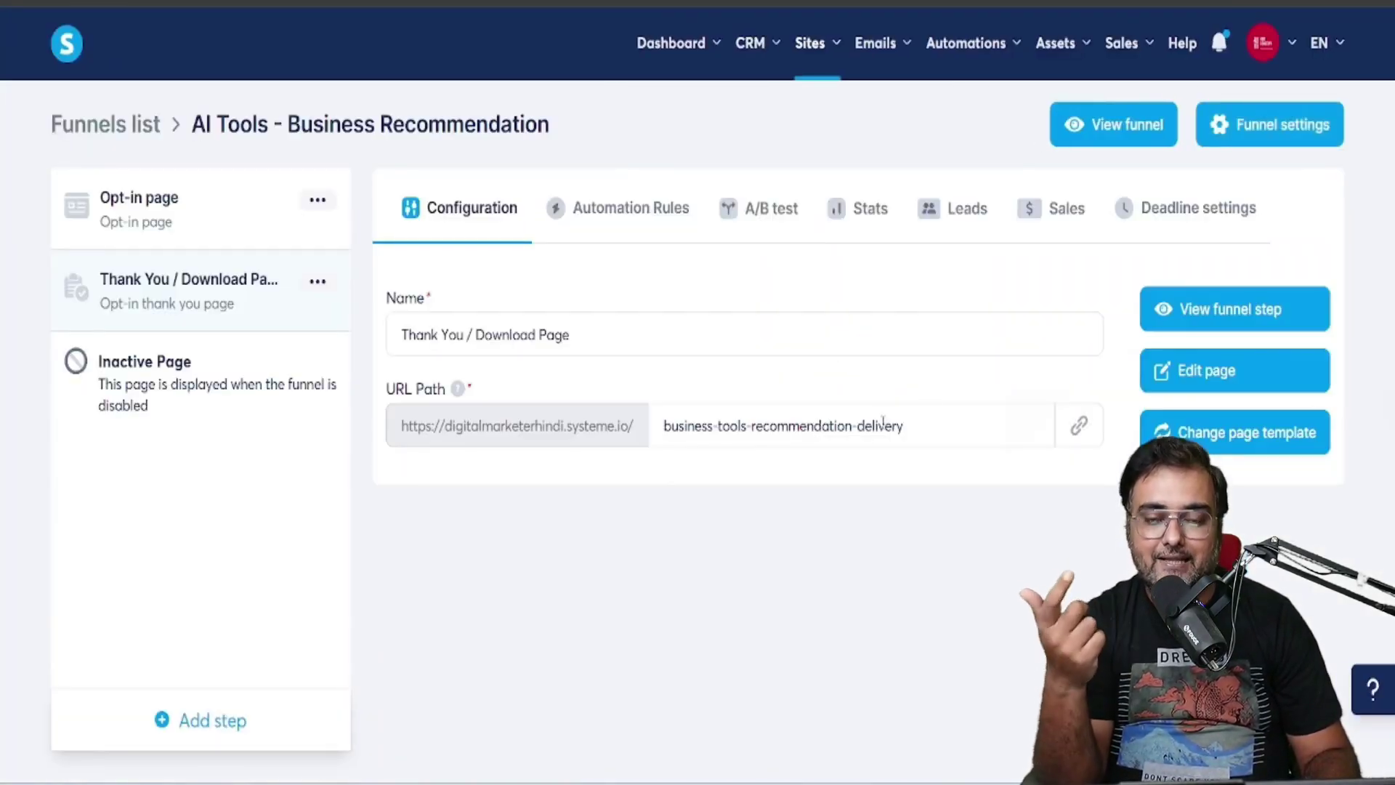
# Load the funnel's Opt-in page URL in the private window
pyautogui.click(139, 207)
pyautogui.click(1079, 425)
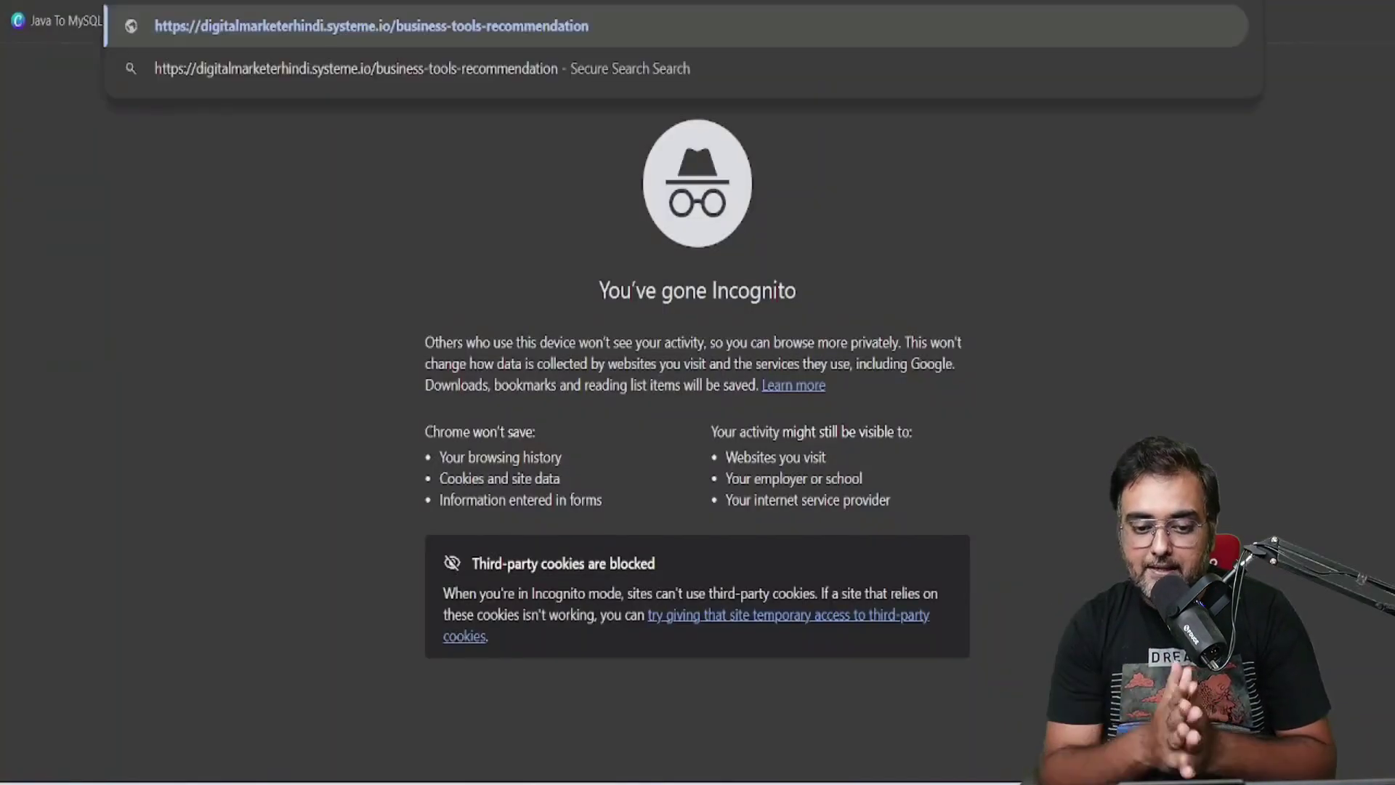
pyautogui.press('Return')
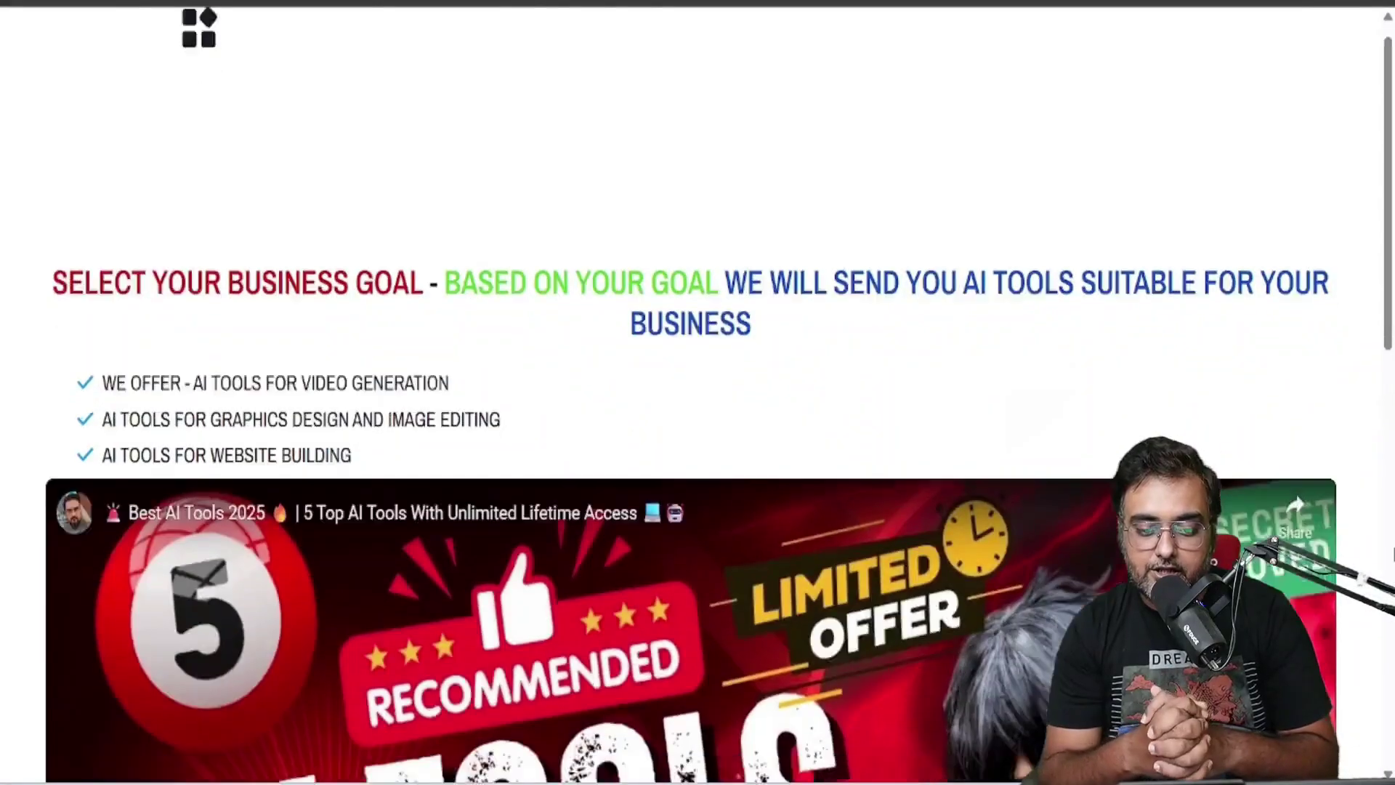
pyautogui.scroll(-10, 642, 181)
# Choose the Video Production goal, enter a test first name and e-mail, and submit
pyautogui.click(1228, 521)
pyautogui.click(1223, 460)
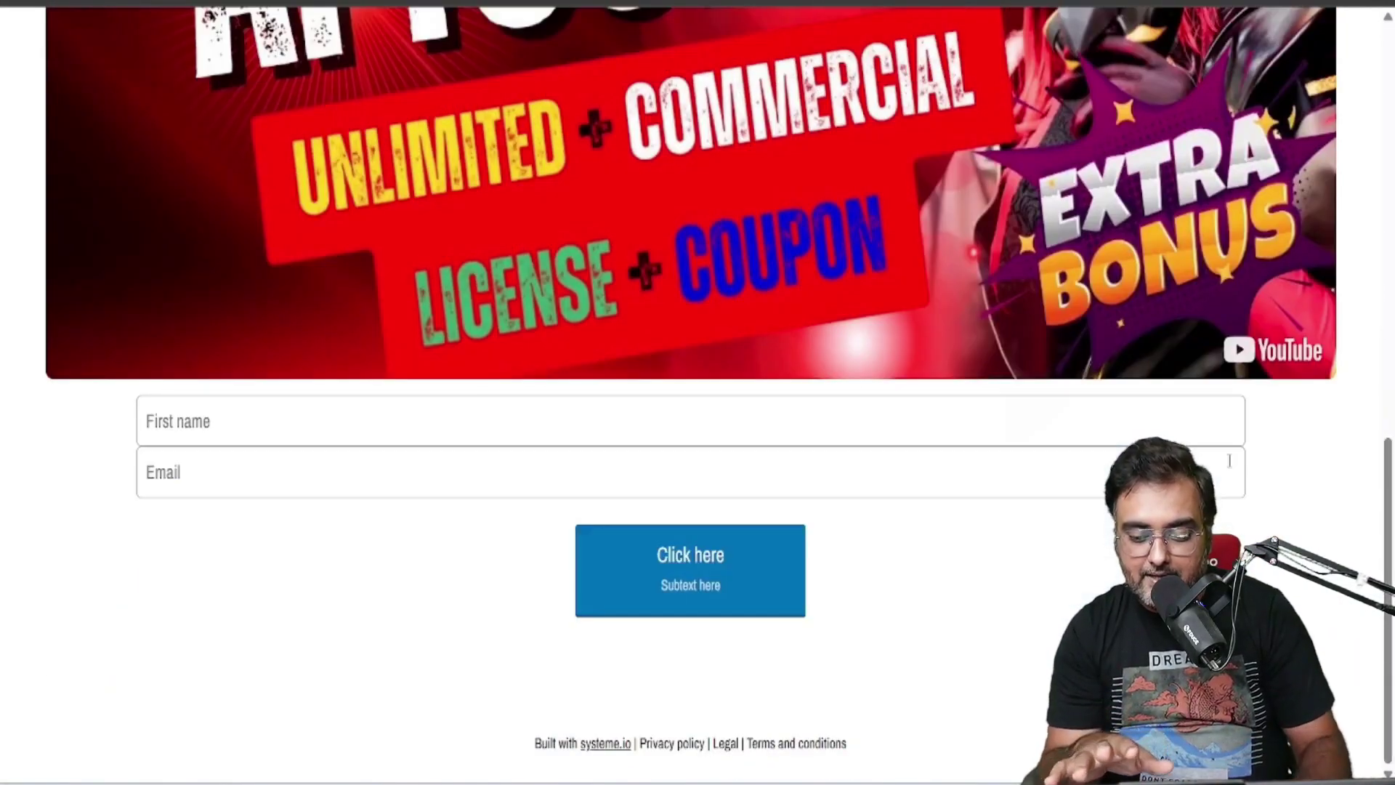
pyautogui.click(781, 433)
pyautogui.write('Sourav')
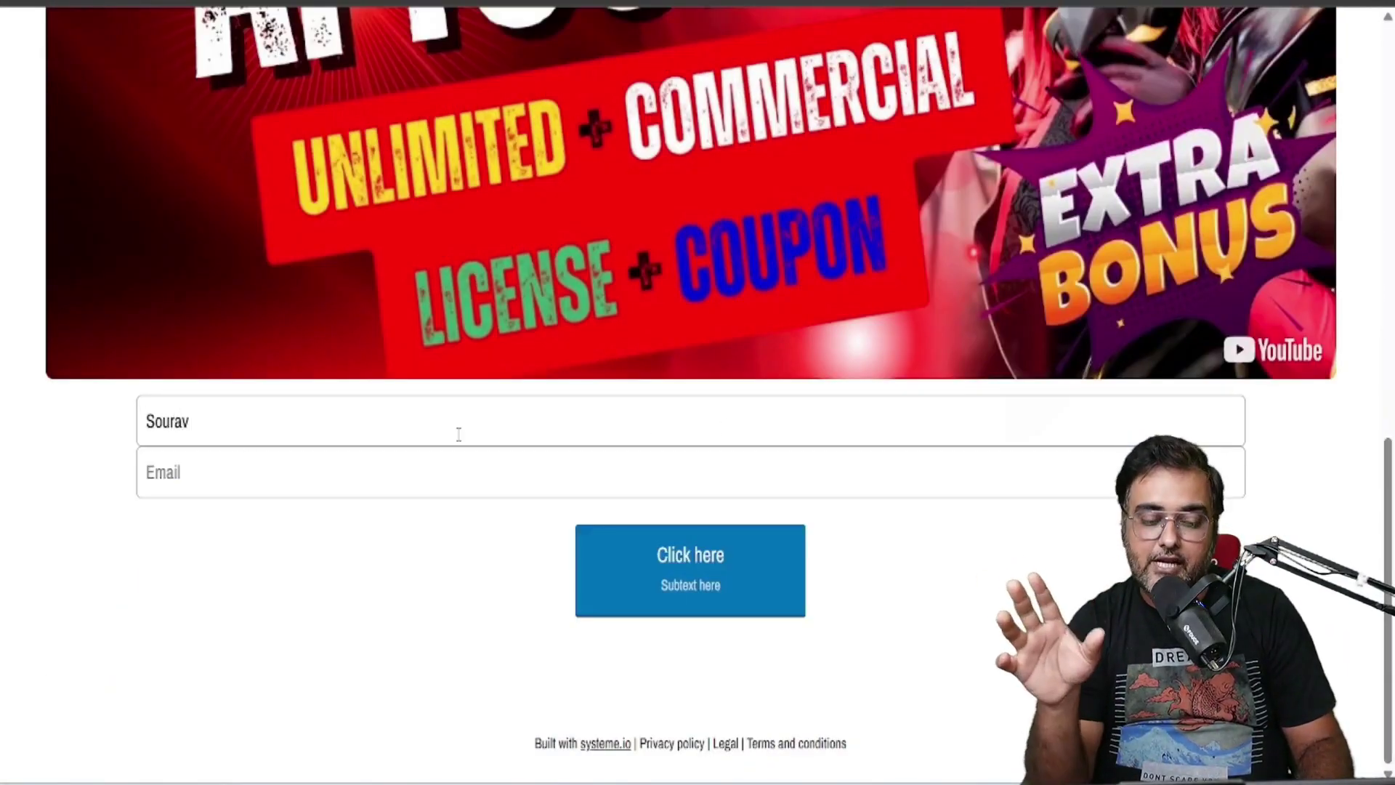
pyautogui.press('Tab')
pyautogui.click(354, 550)
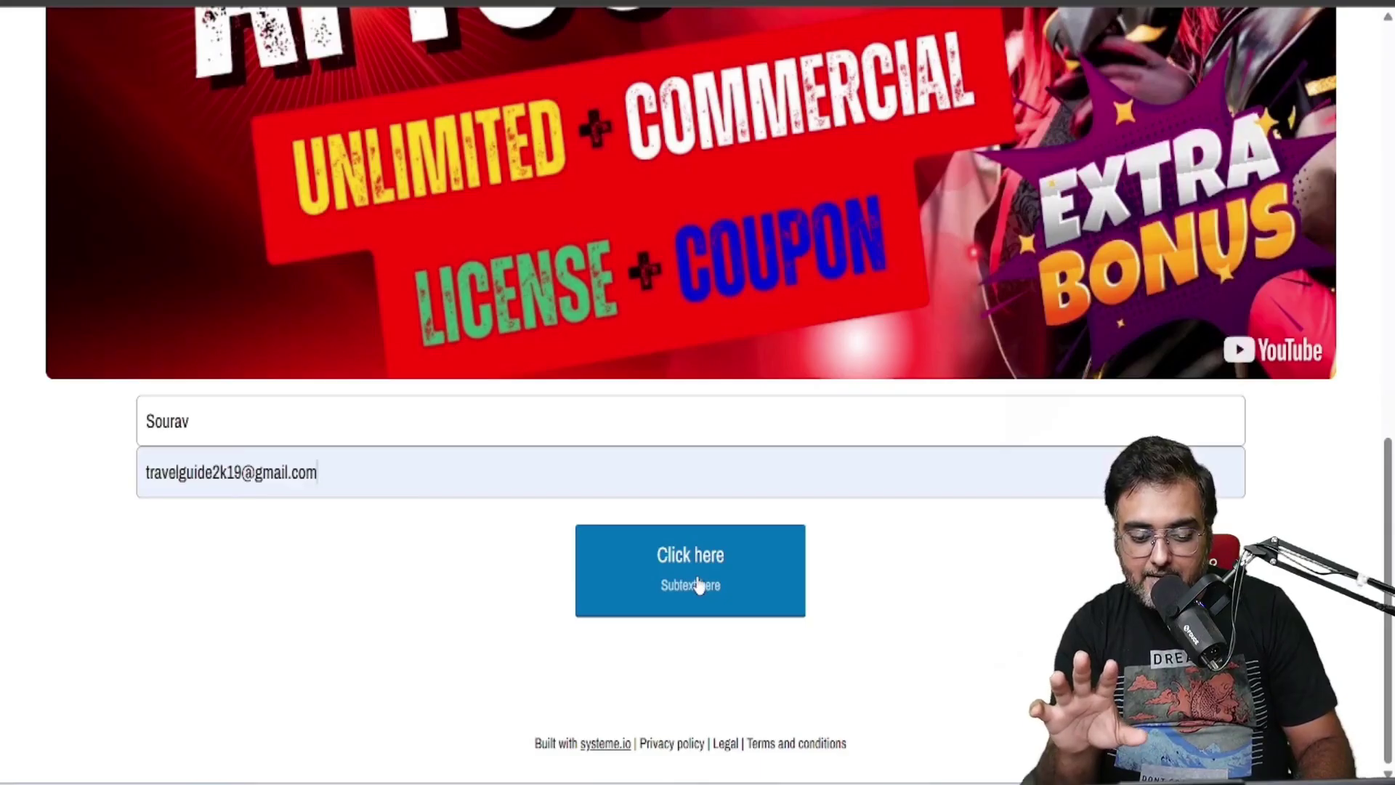
pyautogui.click(696, 581)
# Download the 30 Life-Changing AI Tools PDF from the thank-you page
pyautogui.scroll(-7, 696, 577)
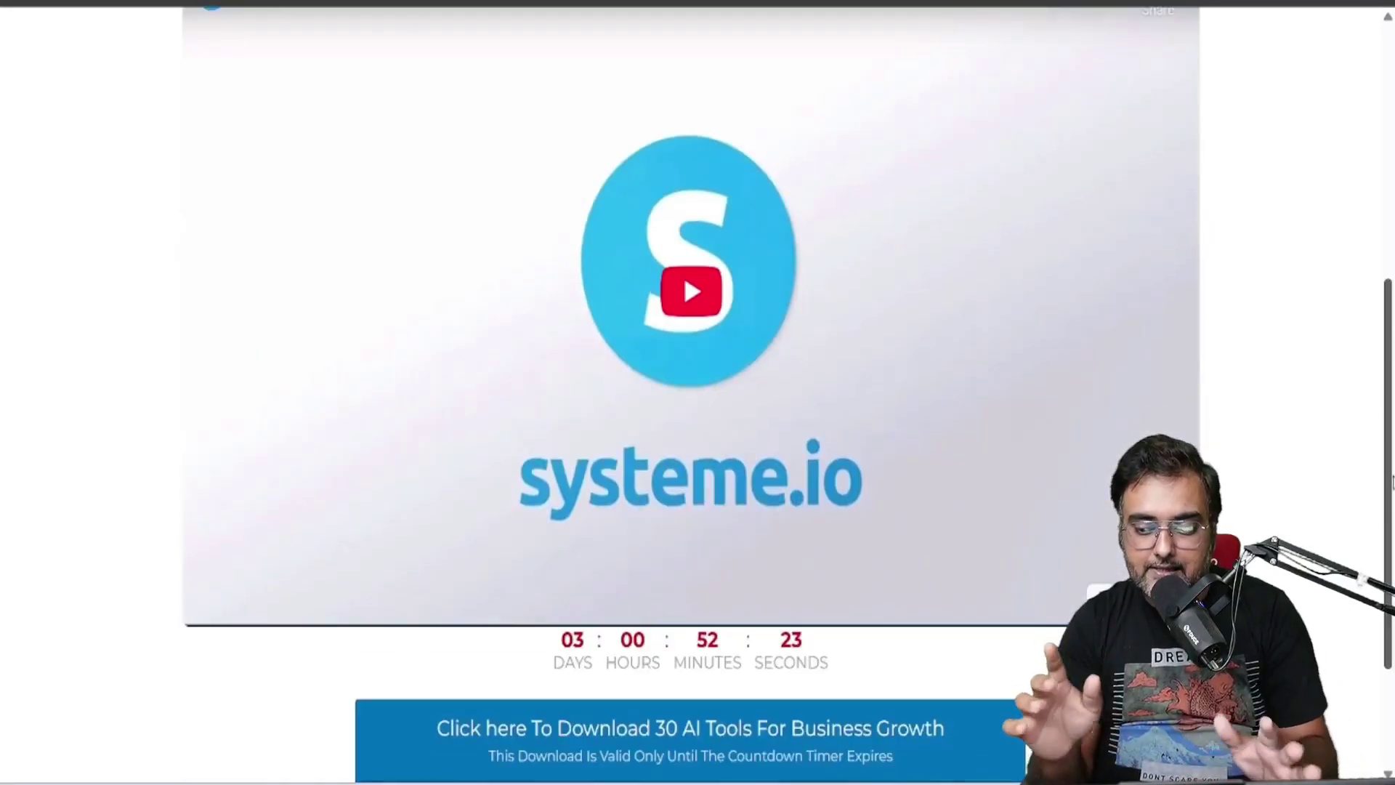
pyautogui.scroll(-3, 826, 604)
pyautogui.click(815, 577)
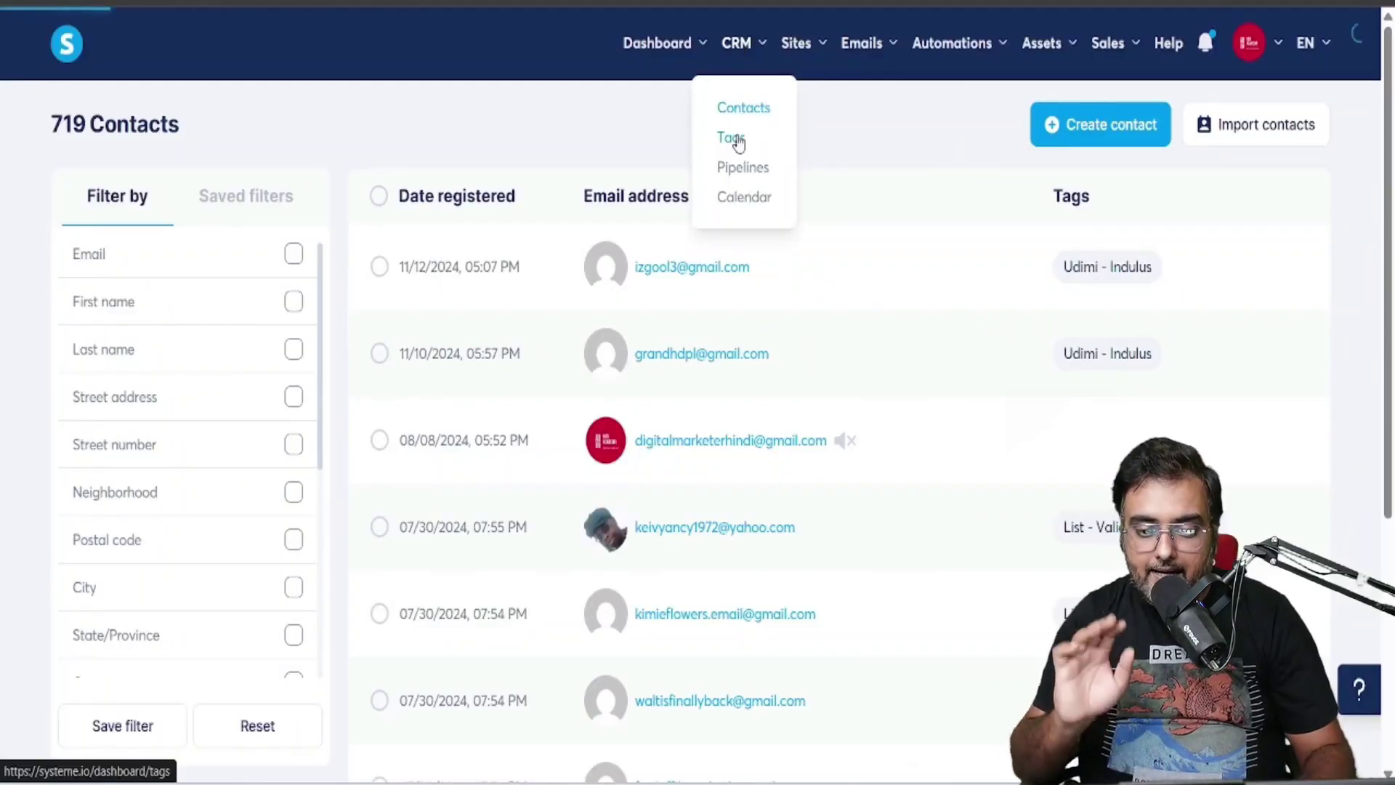
# Filter contacts by the AI Content Creation tag and open the test contact's record
pyautogui.click(740, 139)
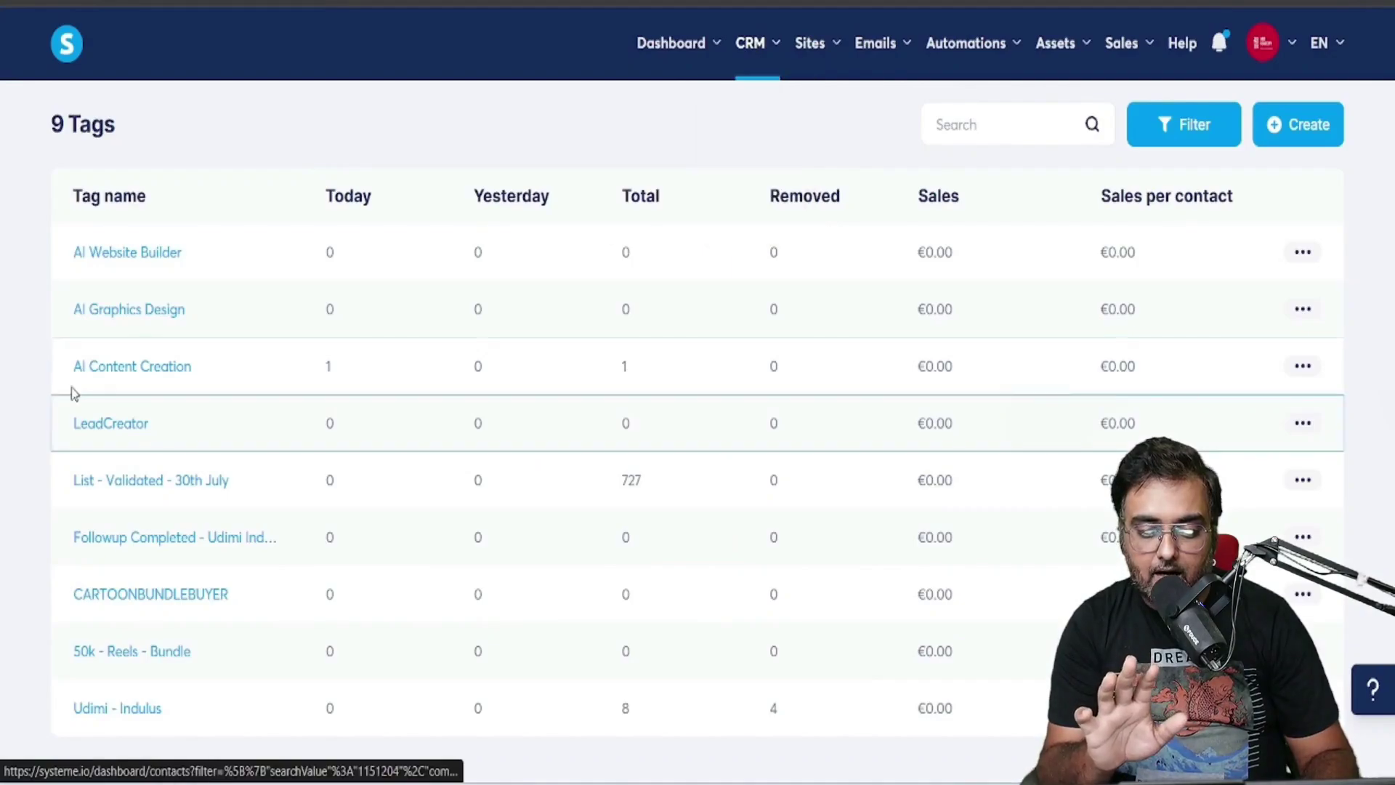
pyautogui.click(168, 367)
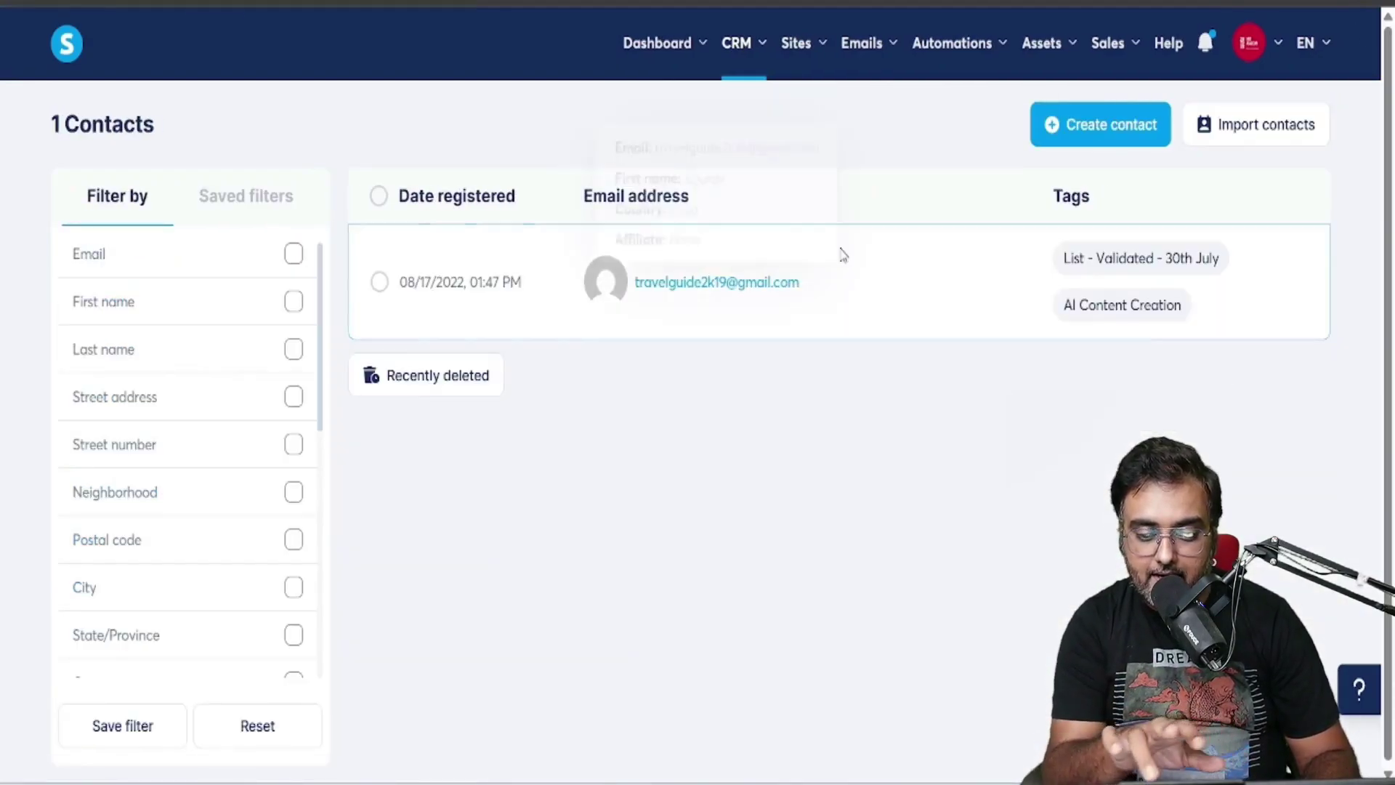
pyautogui.click(696, 287)
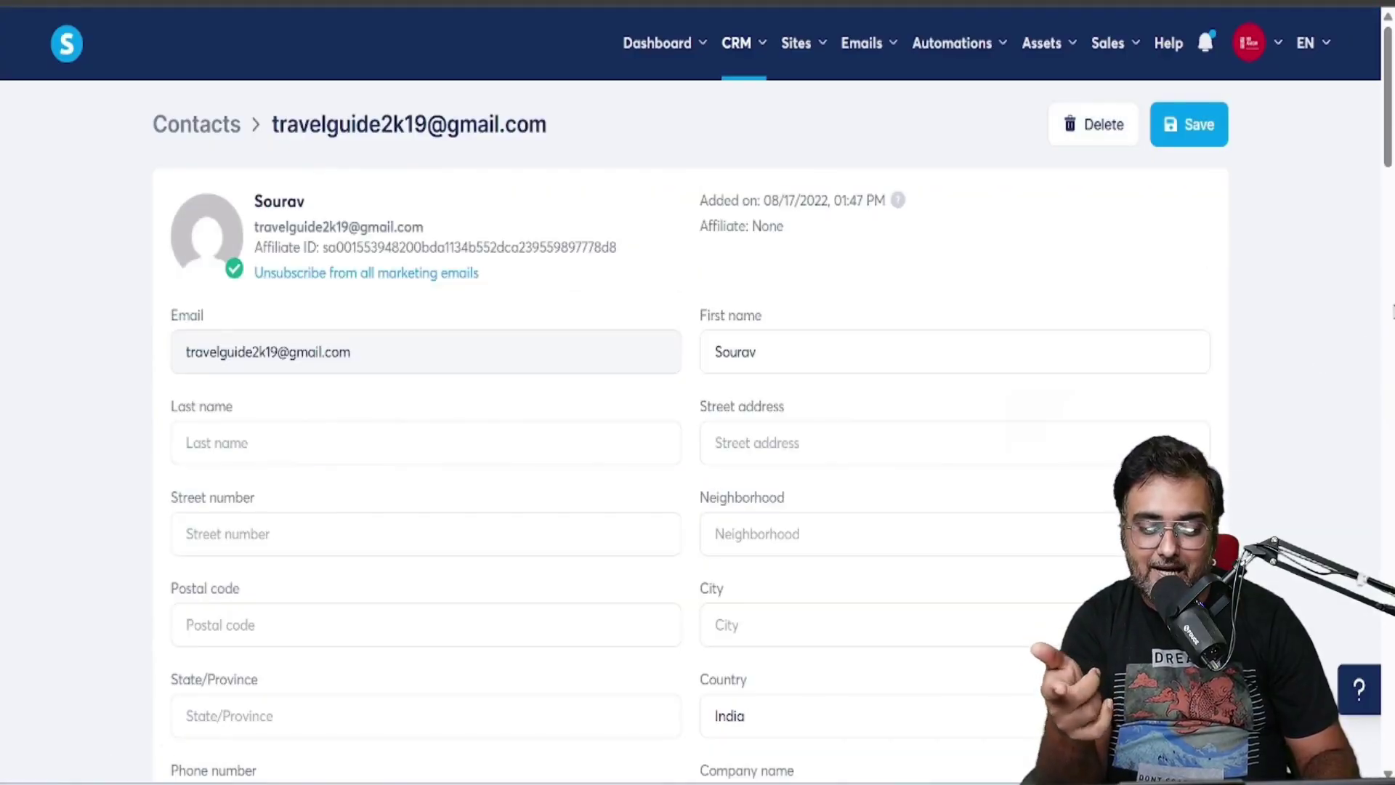
pyautogui.scroll(-5, 695, 288)
pyautogui.scroll(-15, 480, 356)
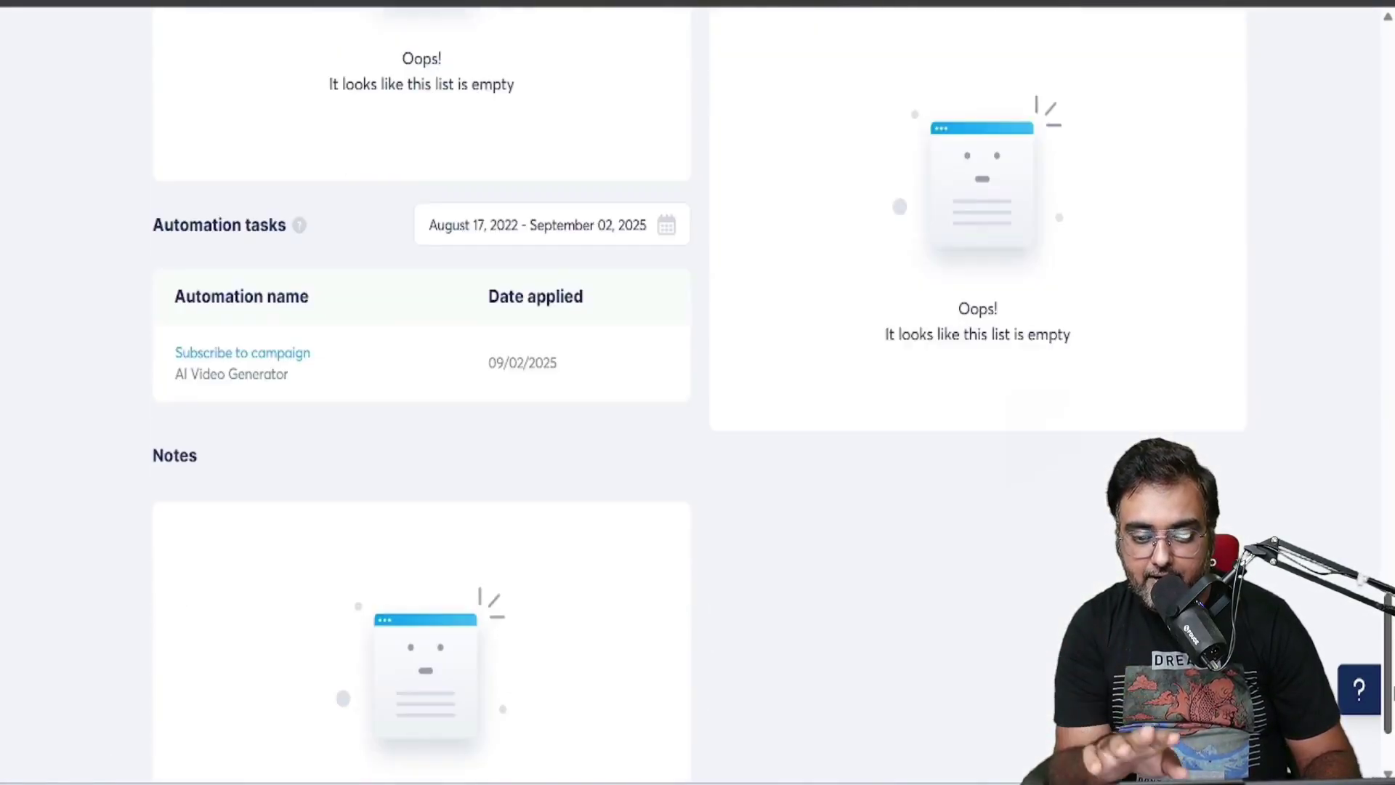
pyautogui.scroll(10, 480, 356)
pyautogui.scroll(12, 480, 356)
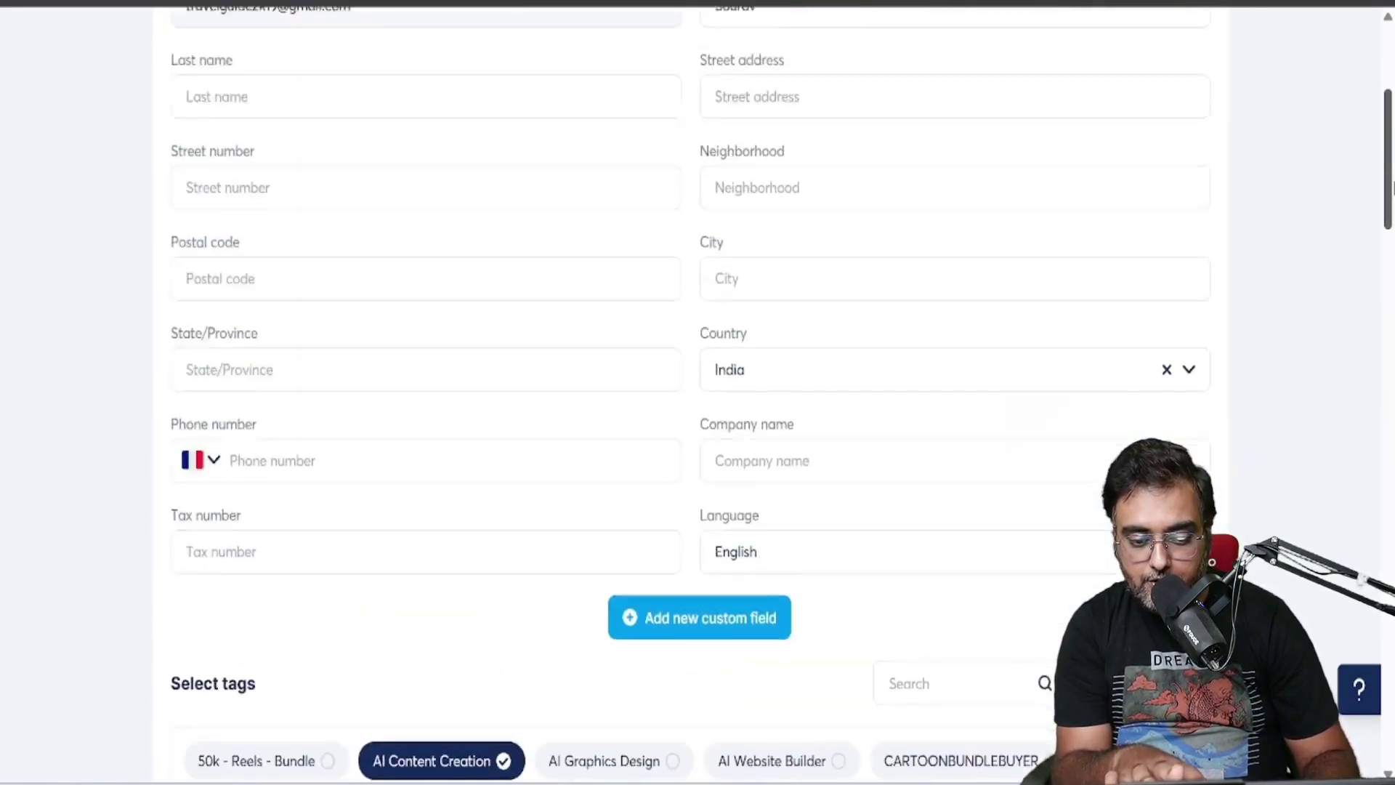
pyautogui.scroll(-2, 480, 356)
pyautogui.scroll(-10, 683, 392)
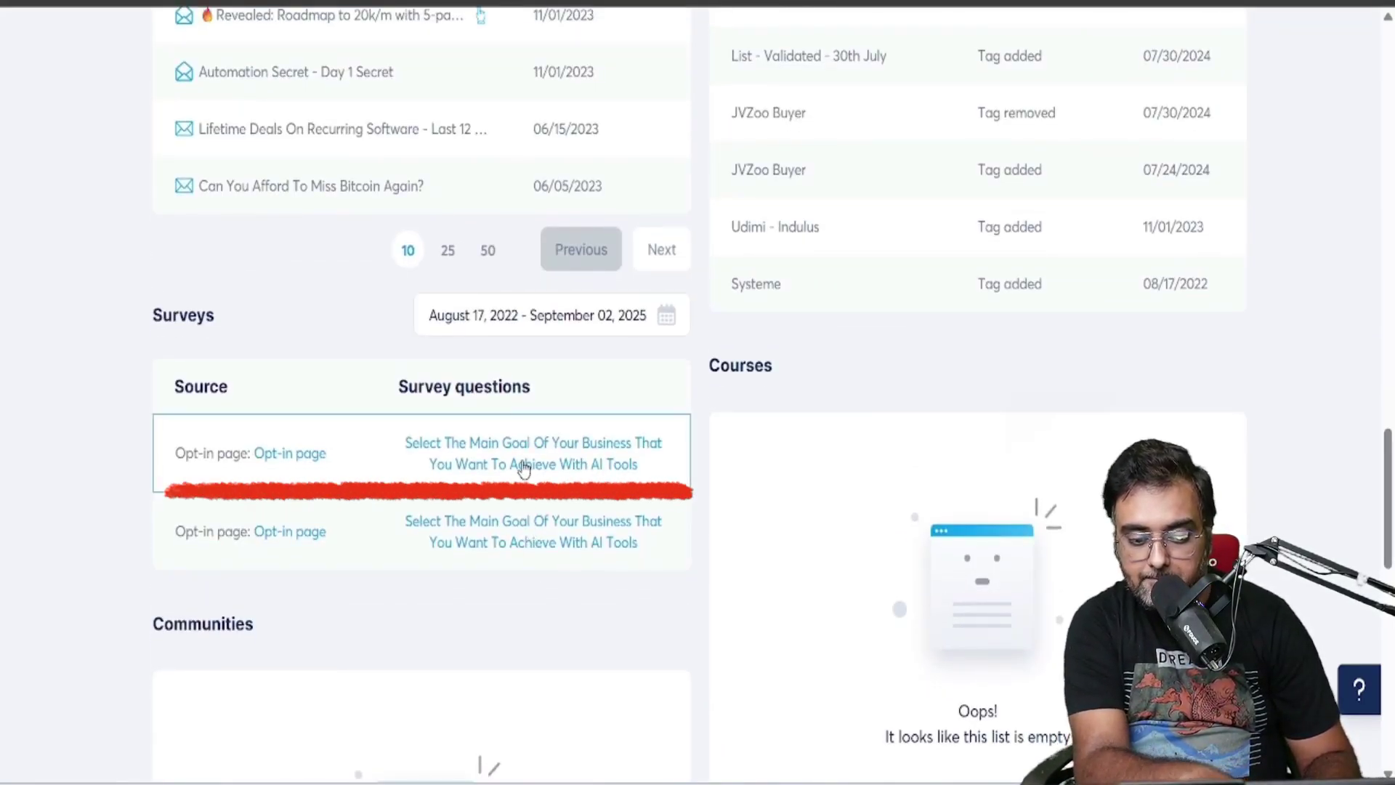
# Reveal and select the survey's Video Production answer mapped to the AI Content Creation tag
pyautogui.click(502, 530)
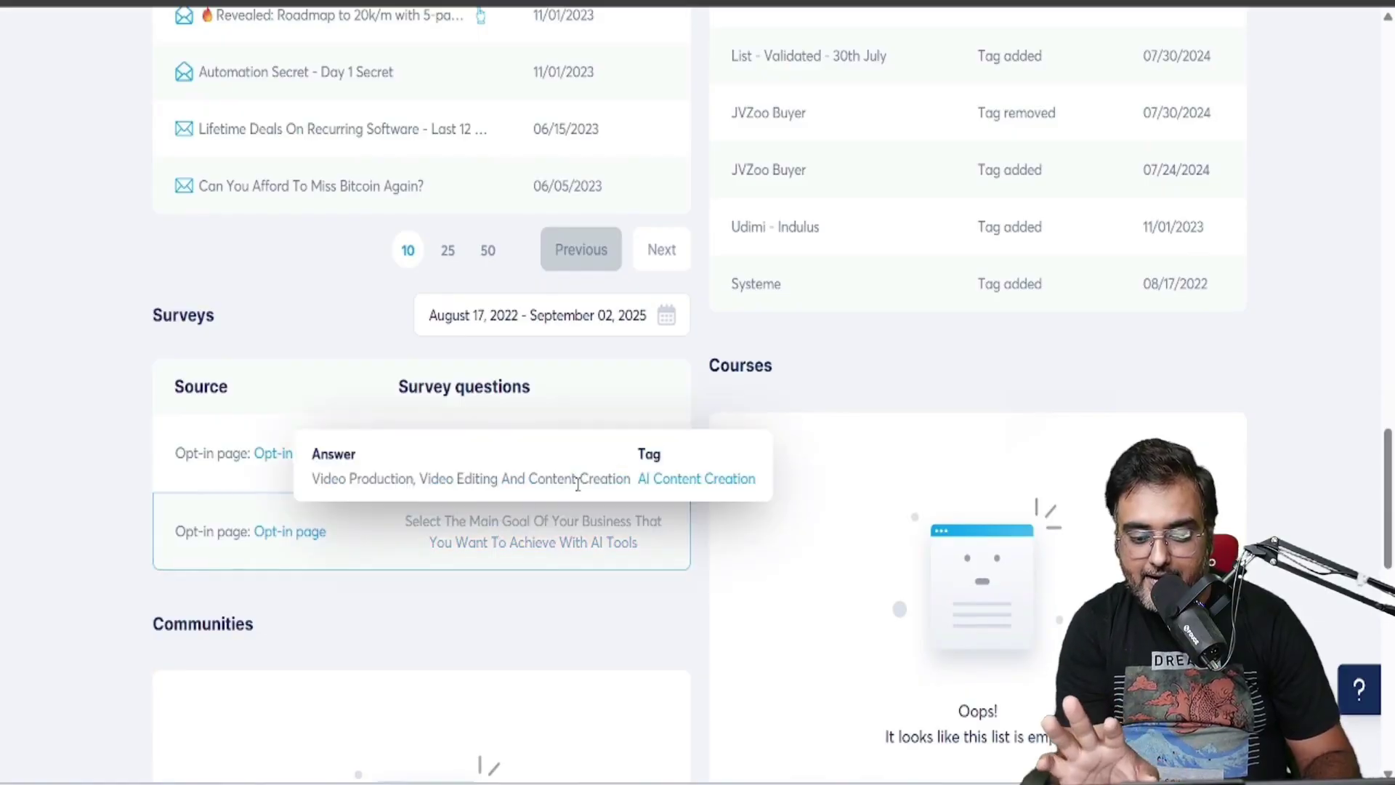
pyautogui.moveTo(312, 450); pyautogui.dragTo(561, 472)
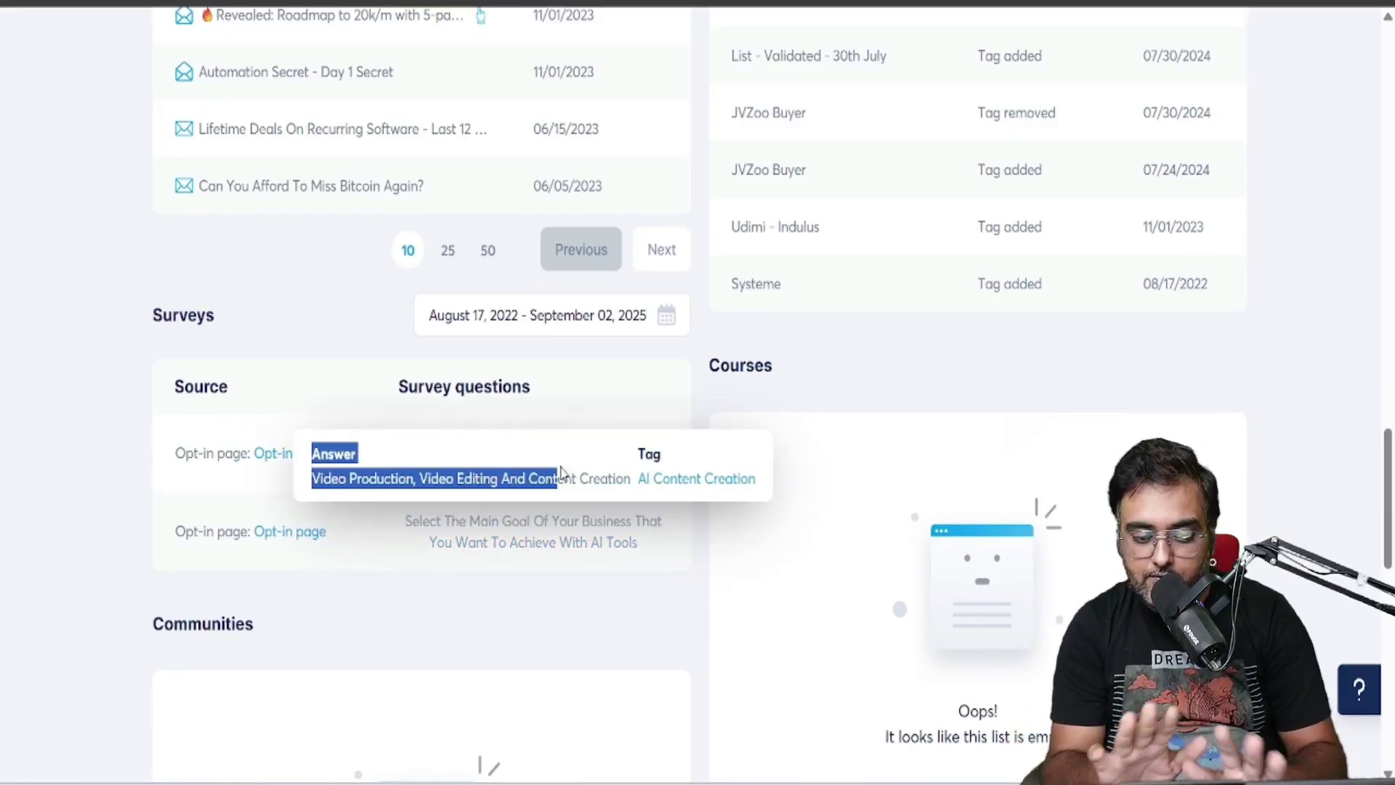
pyautogui.moveTo(561, 473); pyautogui.dragTo(630, 478)
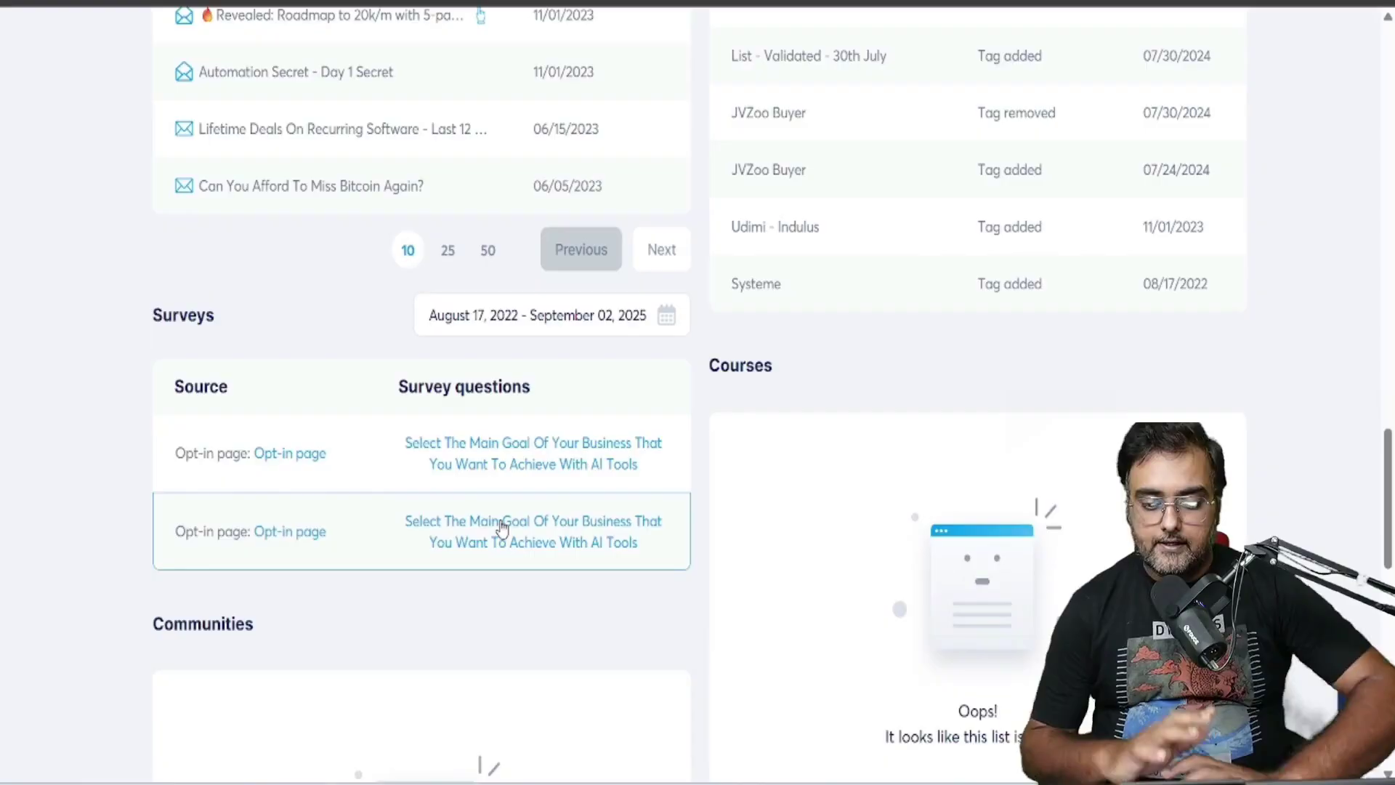
pyautogui.moveTo(501, 529)
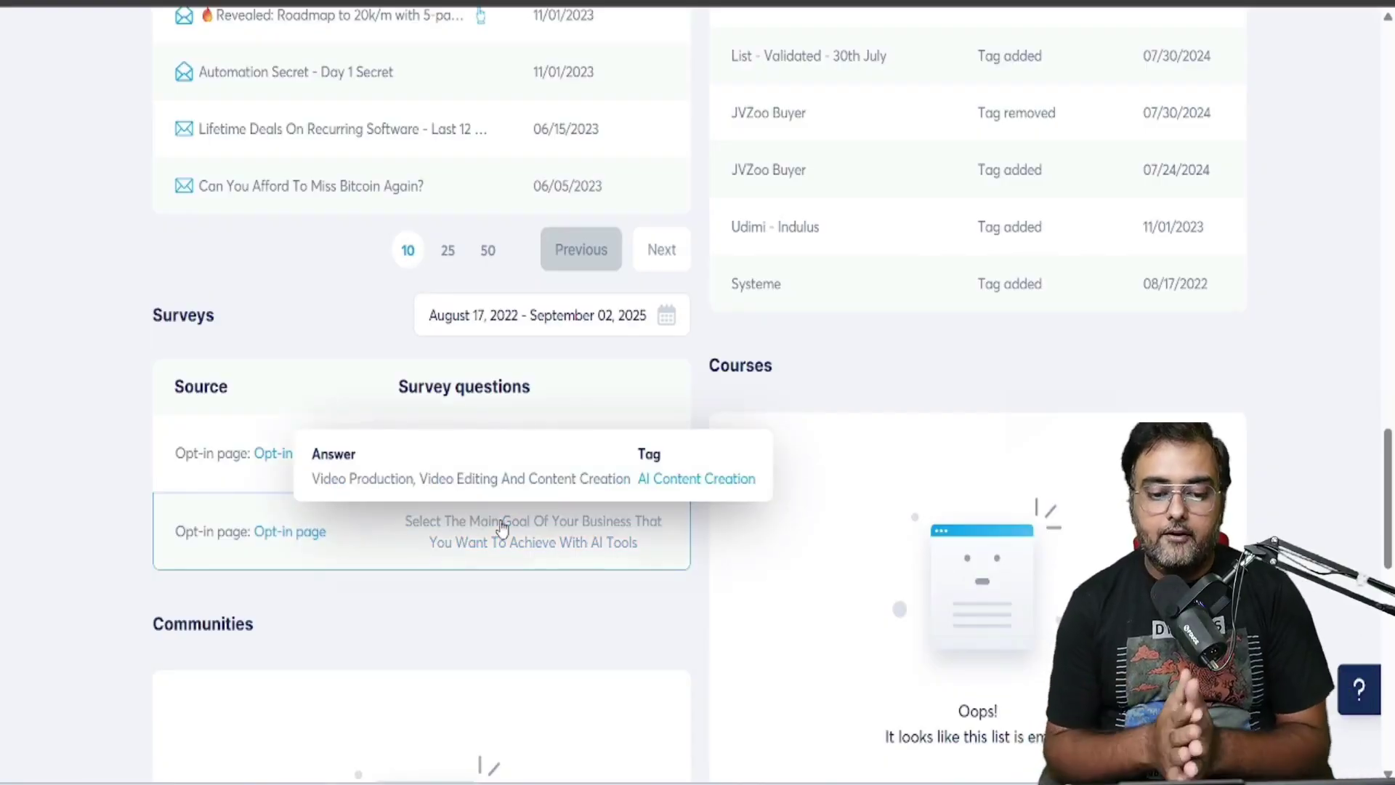
pyautogui.tripleClick(494, 477)
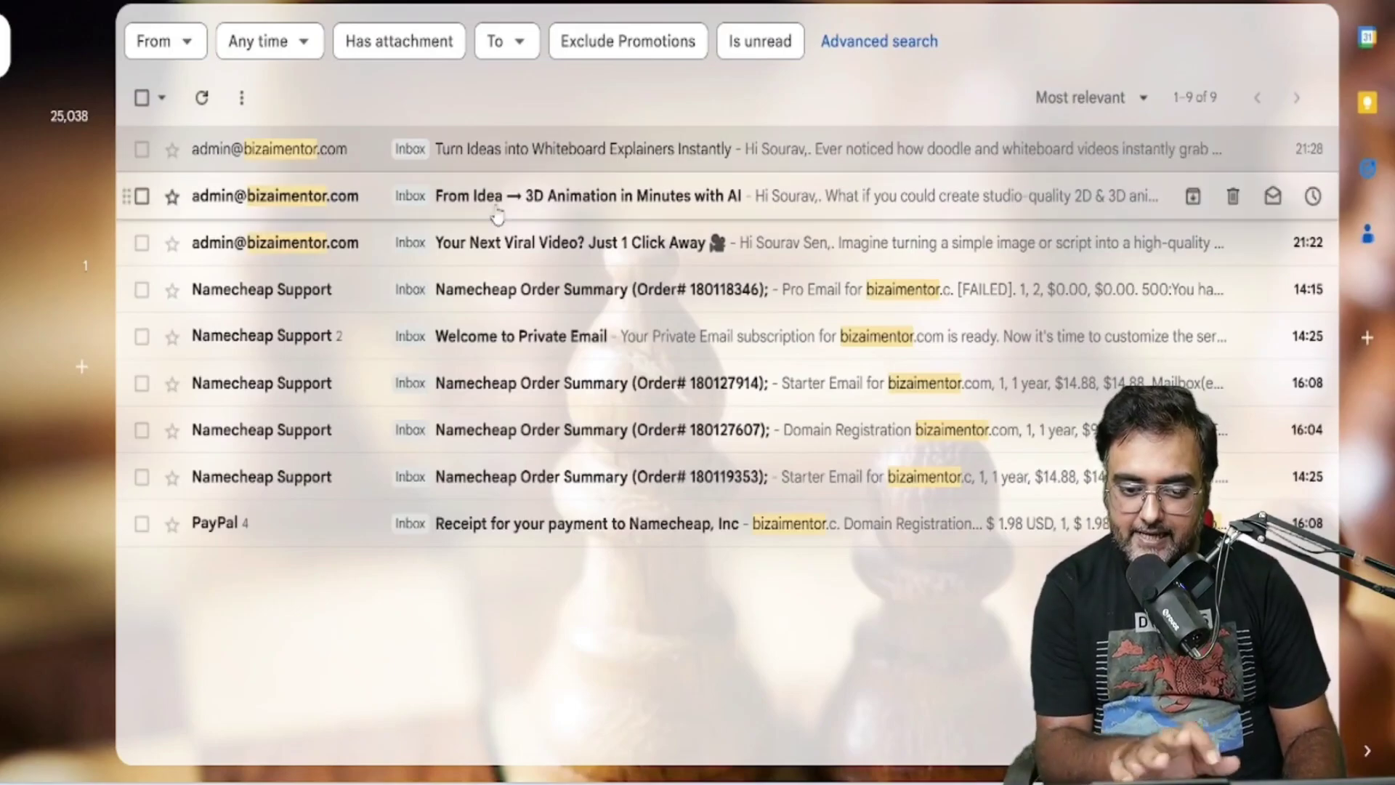
# Open the 'Your Next Viral Video?' email and follow its Video Express AI link
pyautogui.click(483, 248)
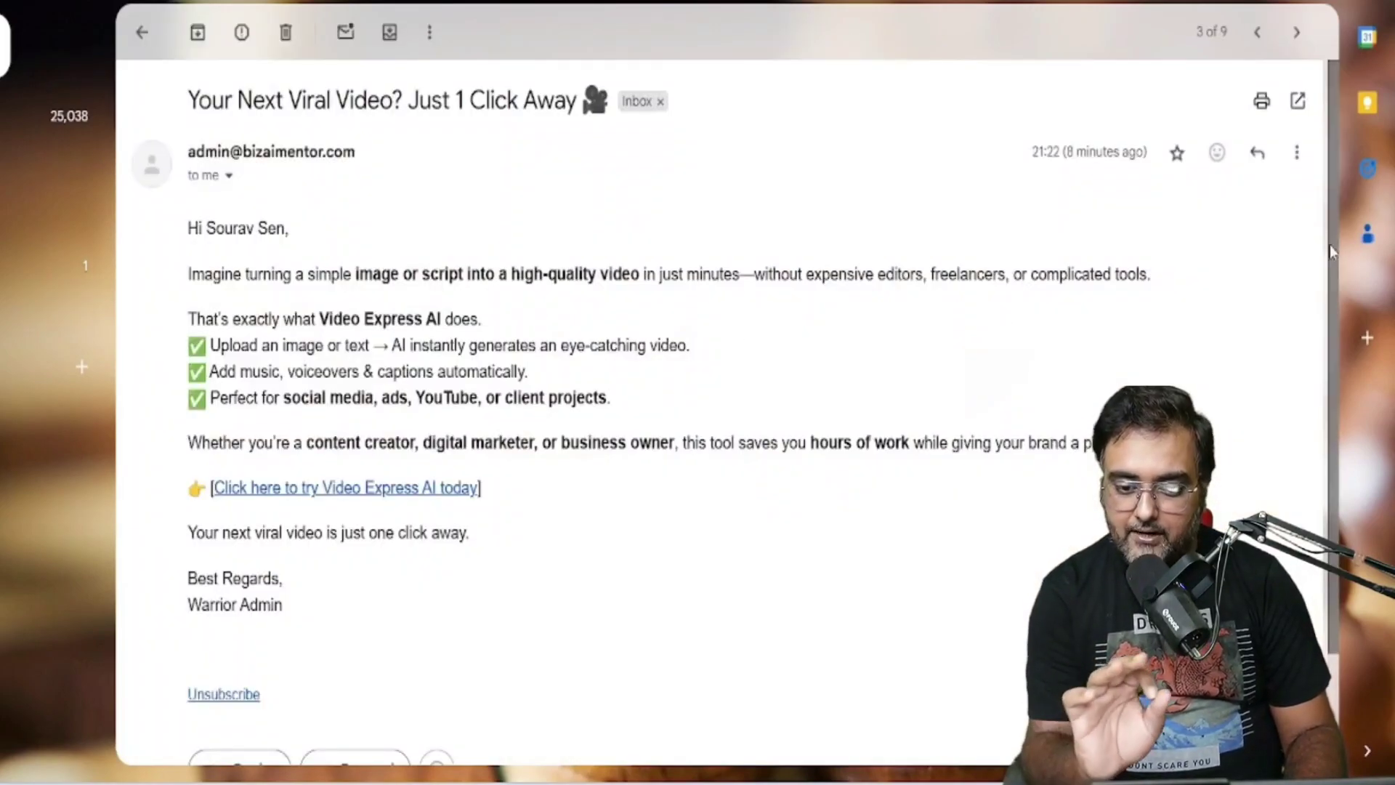
pyautogui.scroll(-2, 472, 363)
pyautogui.click(389, 359)
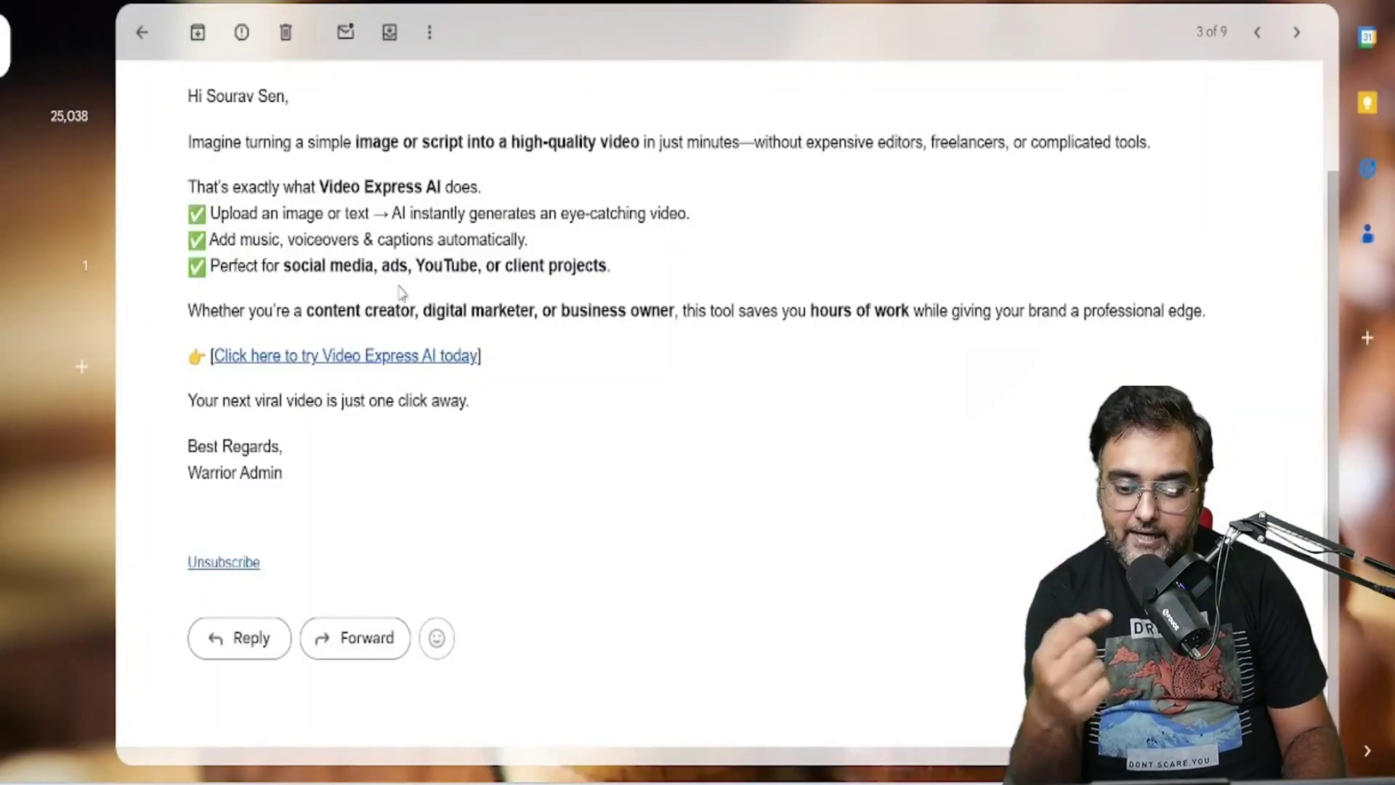
# Return to the inbox, open the 'From Idea → 3D Animation' email and select its body text
pyautogui.click(147, 28)
pyautogui.click(313, 191)
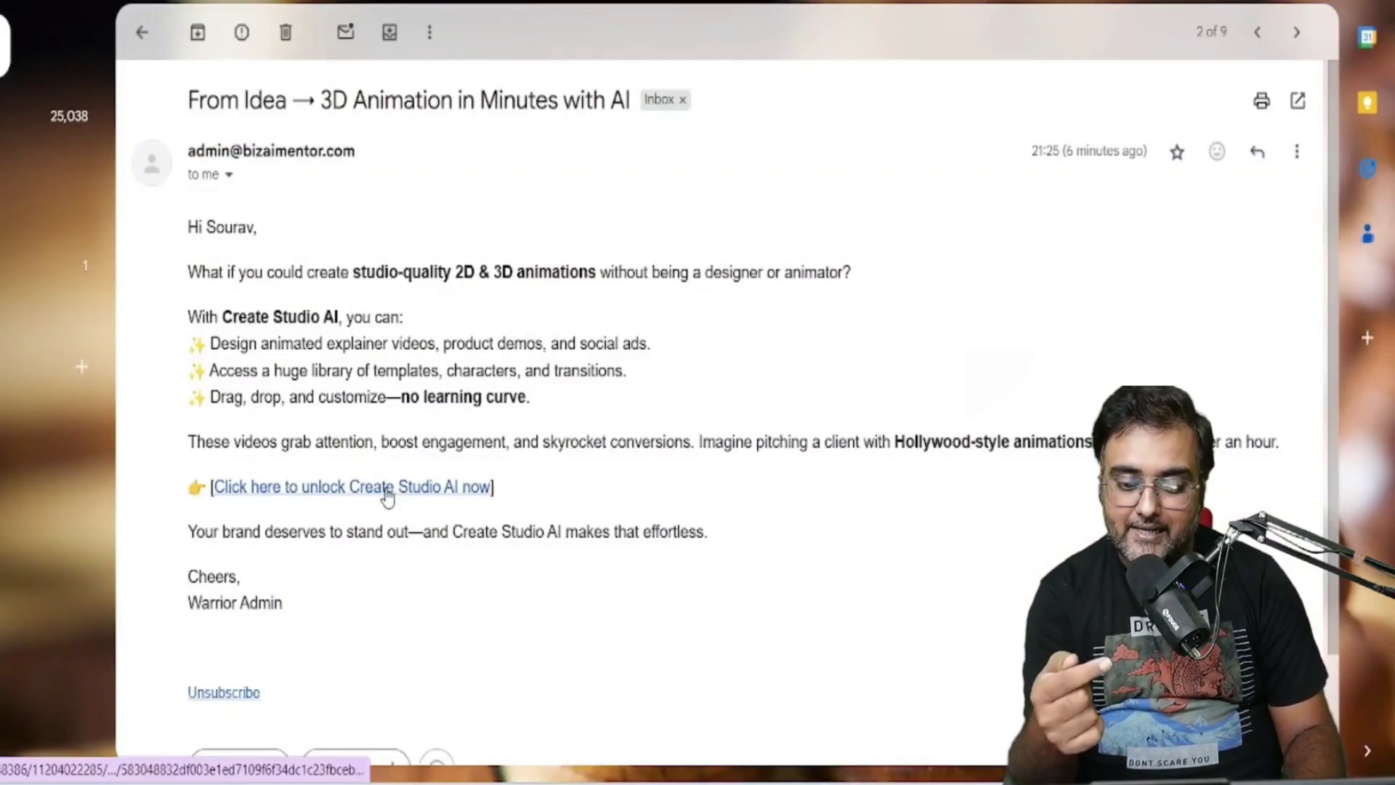
pyautogui.moveTo(188, 227); pyautogui.dragTo(586, 617)
pyautogui.click(586, 617)
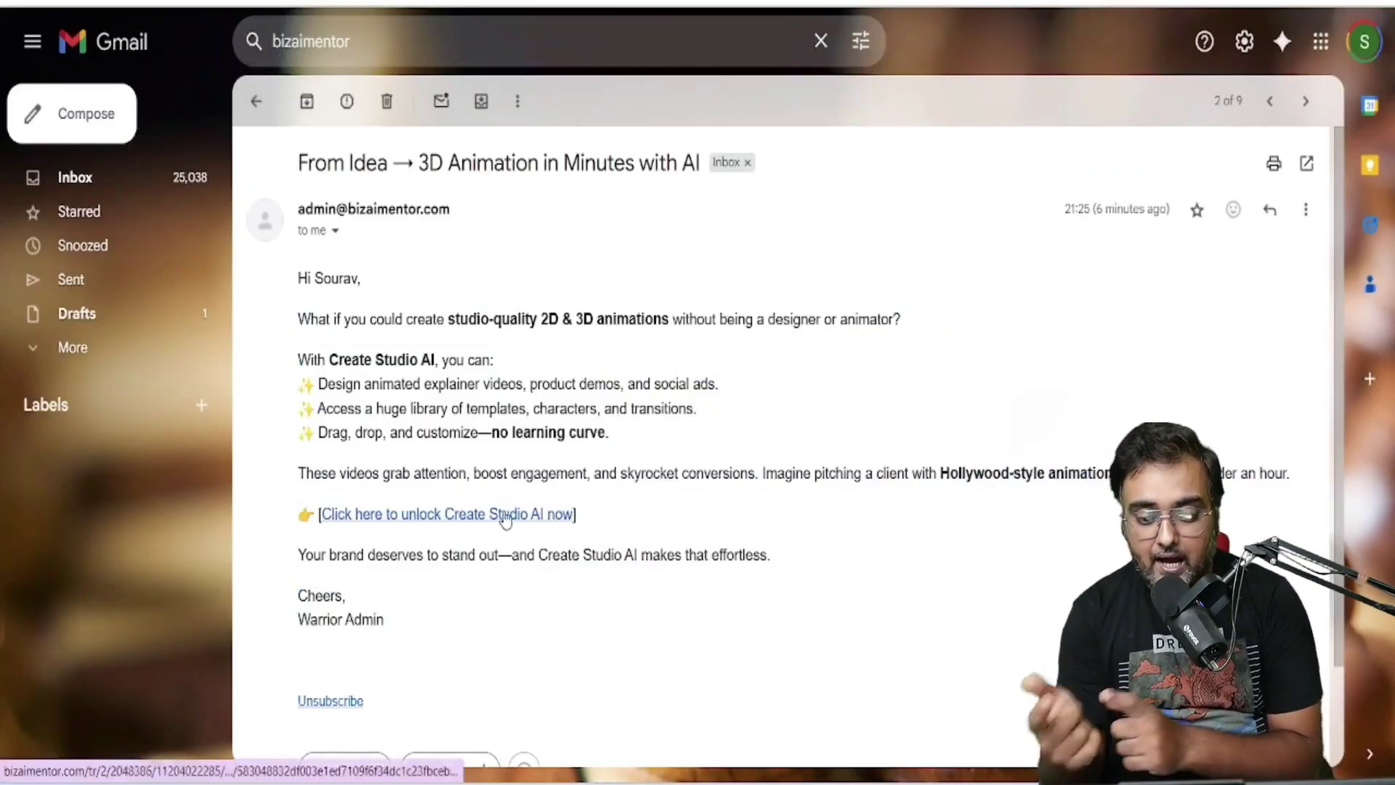
pyautogui.click(506, 518)
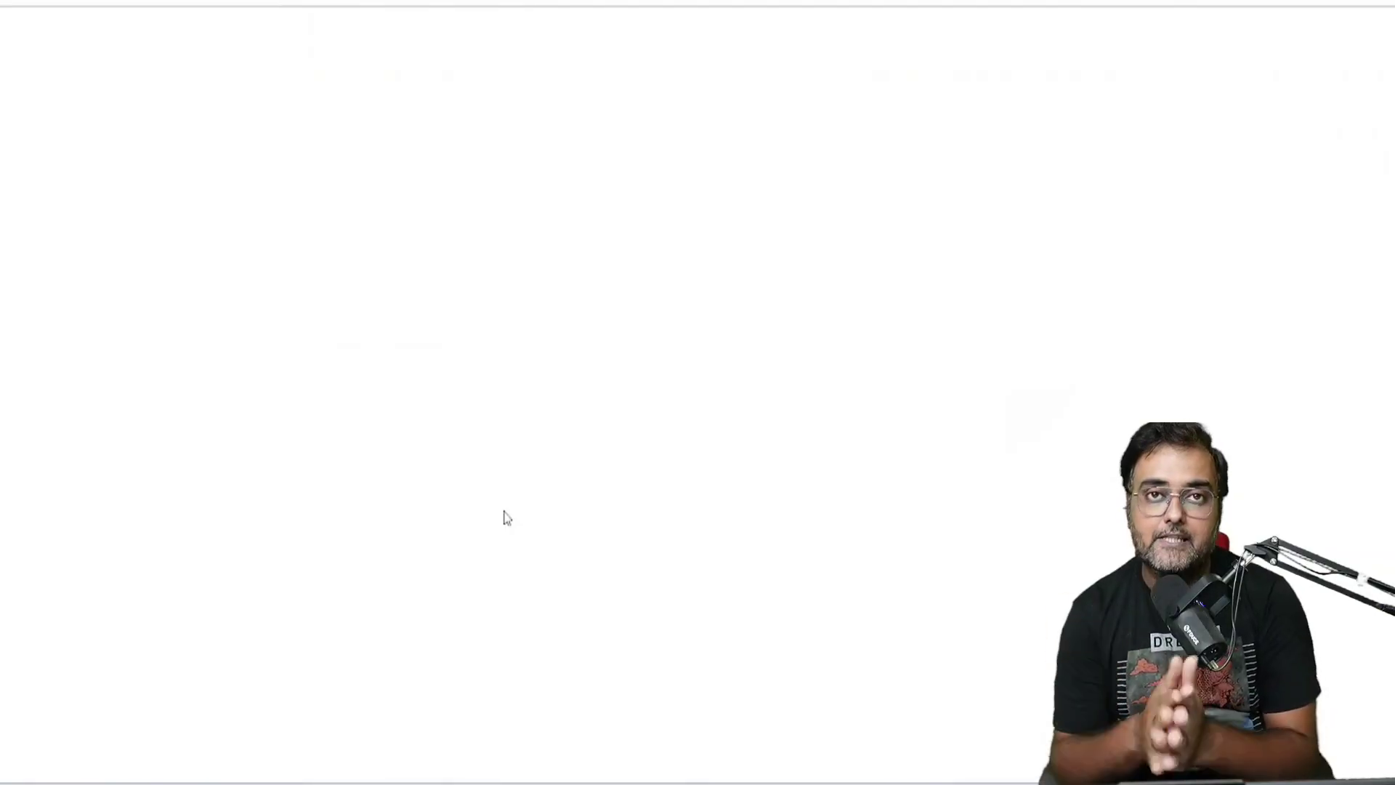
pyautogui.scroll(-10, 506, 518)
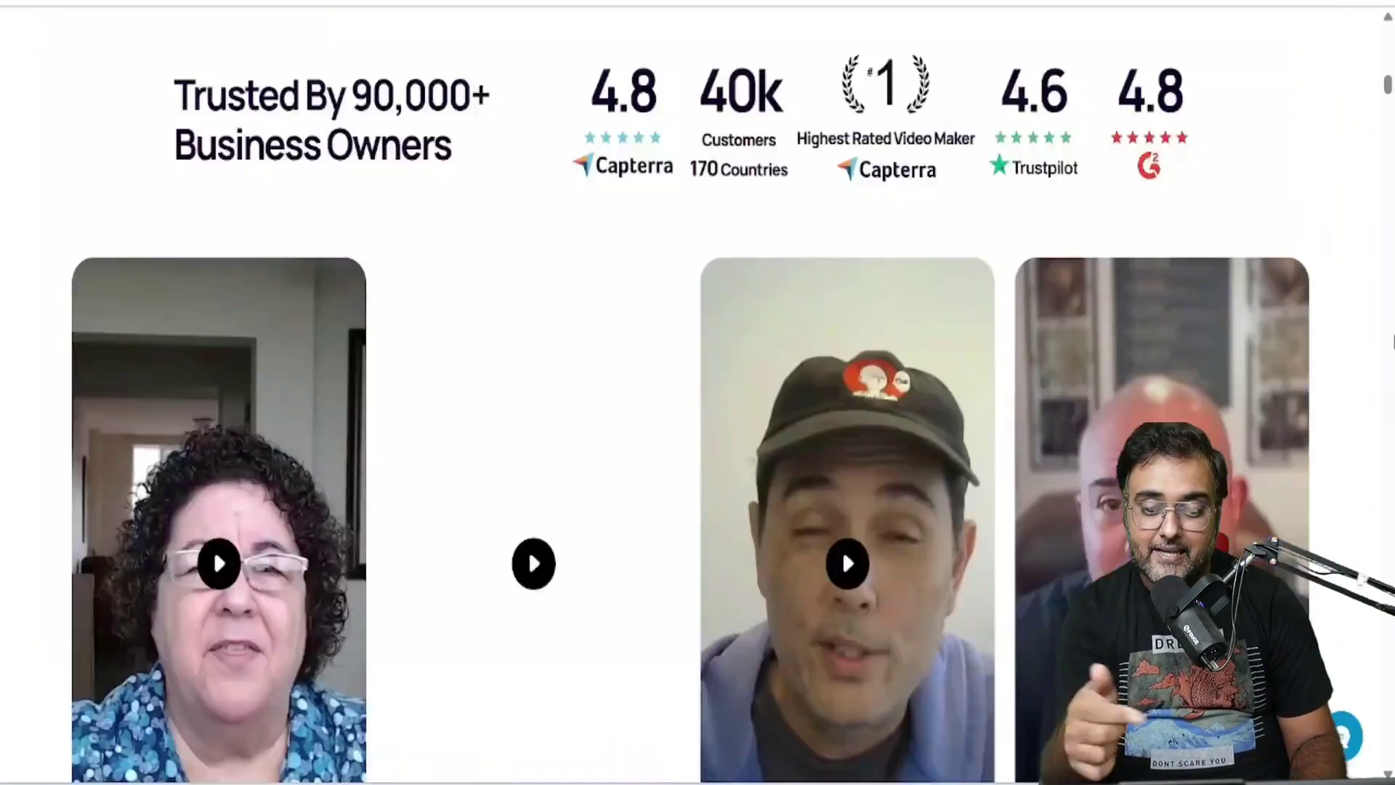